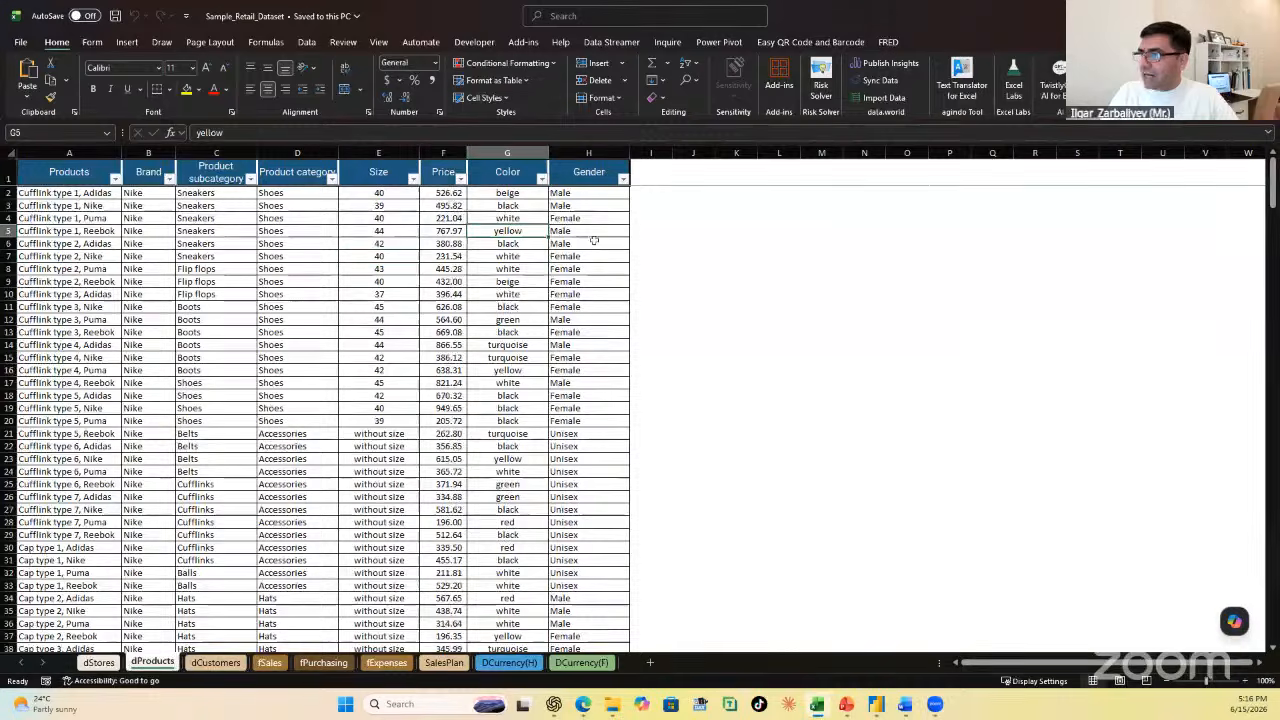
Step: Examine the gender, brand, subcategory and category fields on the dProducts sheet and count the entries in the Products column
{"action": "left_click", "coordinate": [594, 255]}
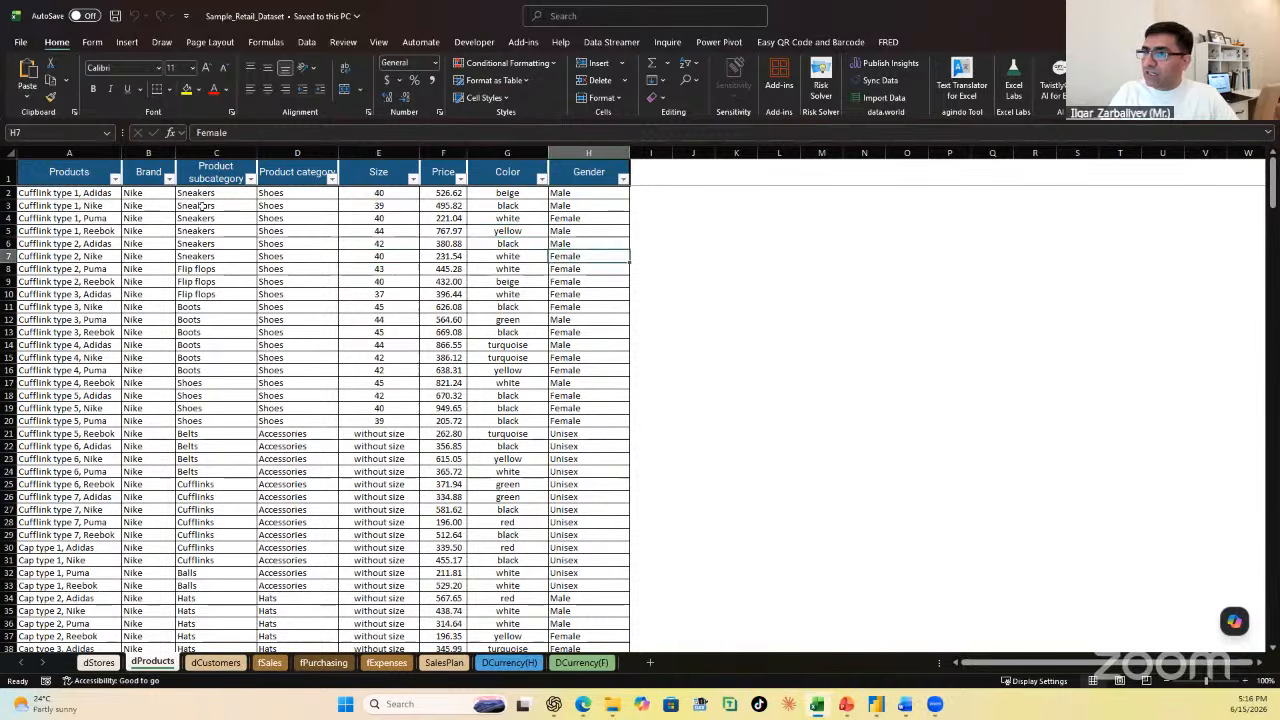
{"action": "left_click", "coordinate": [166, 243]}
{"action": "left_click", "coordinate": [240, 242]}
{"action": "left_click", "coordinate": [306, 241]}
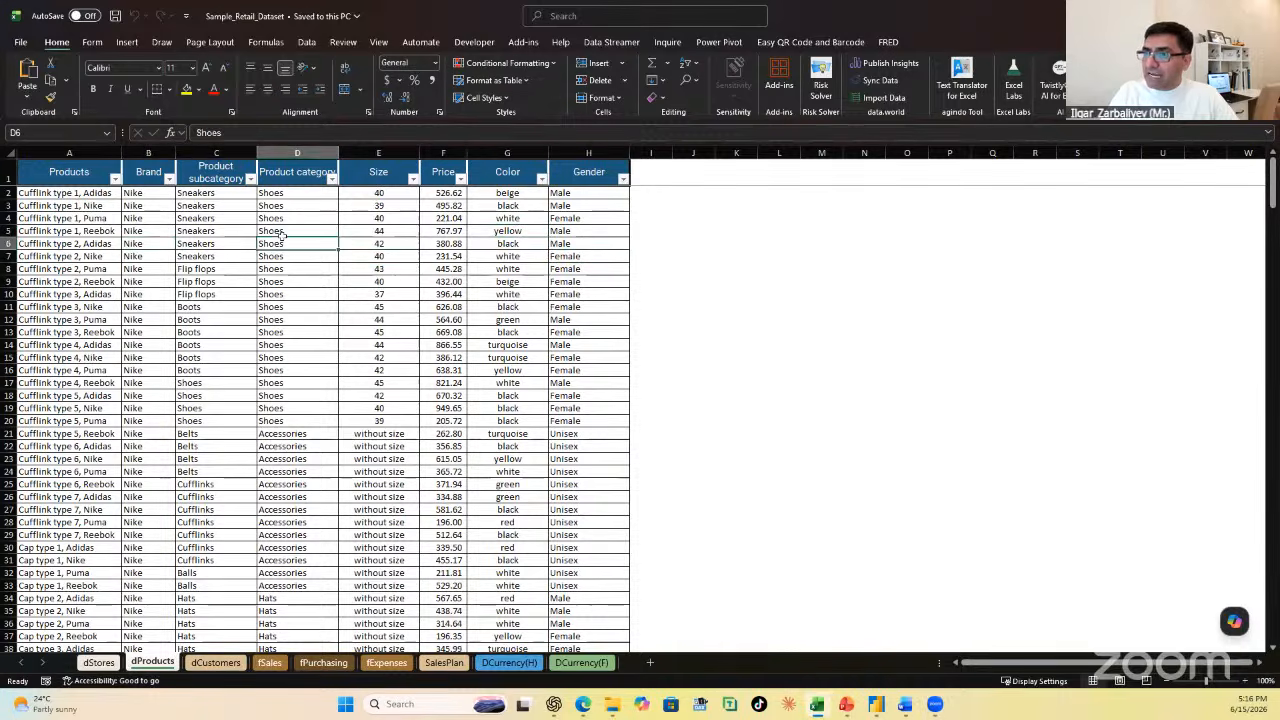
{"action": "left_click", "coordinate": [72, 232]}
{"action": "left_click", "coordinate": [87, 150]}
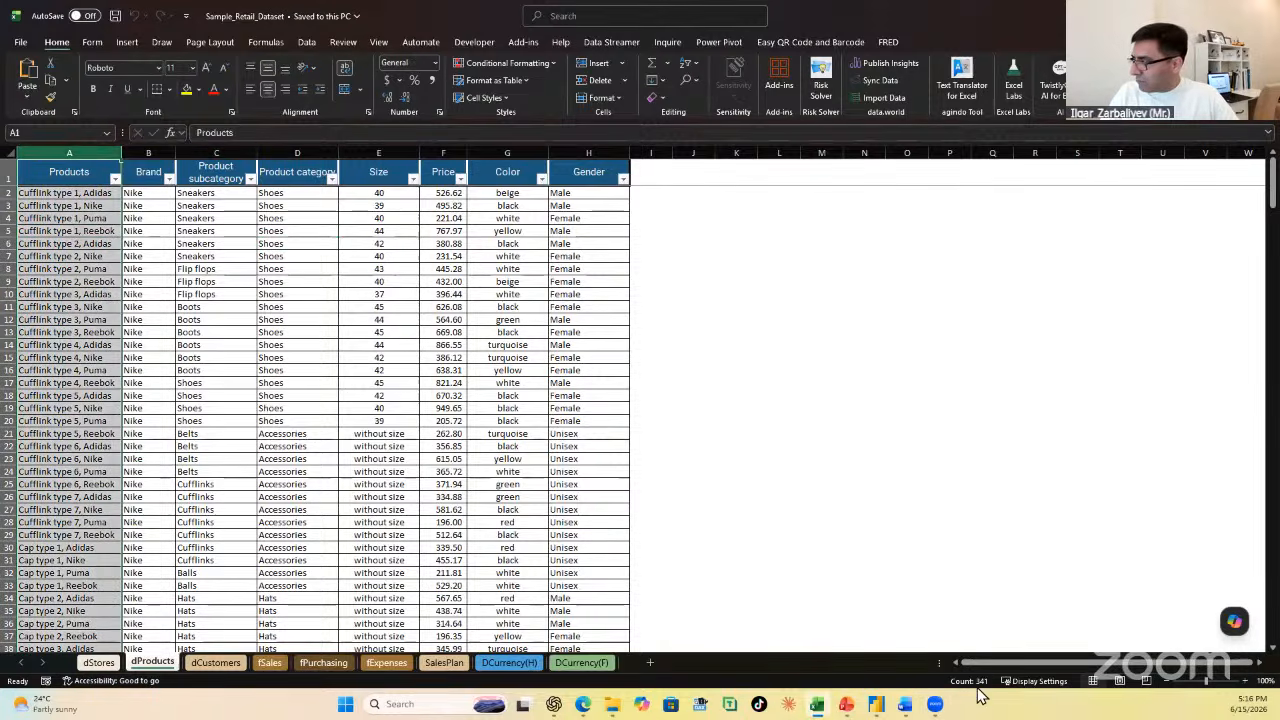
Step: Look through the dCustomers, fSales, fPurchasing and fExpenses sheets, finishing on fSales
{"action": "left_click", "coordinate": [216, 662]}
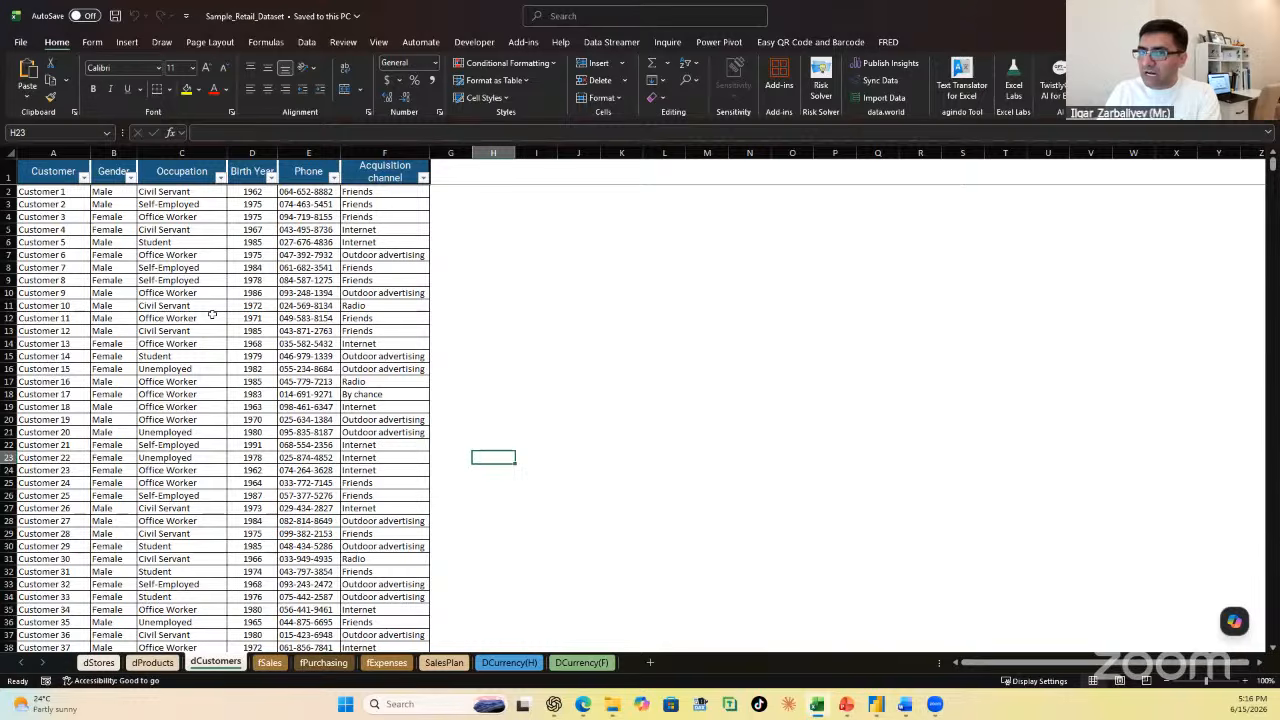
{"action": "left_click", "coordinate": [266, 663]}
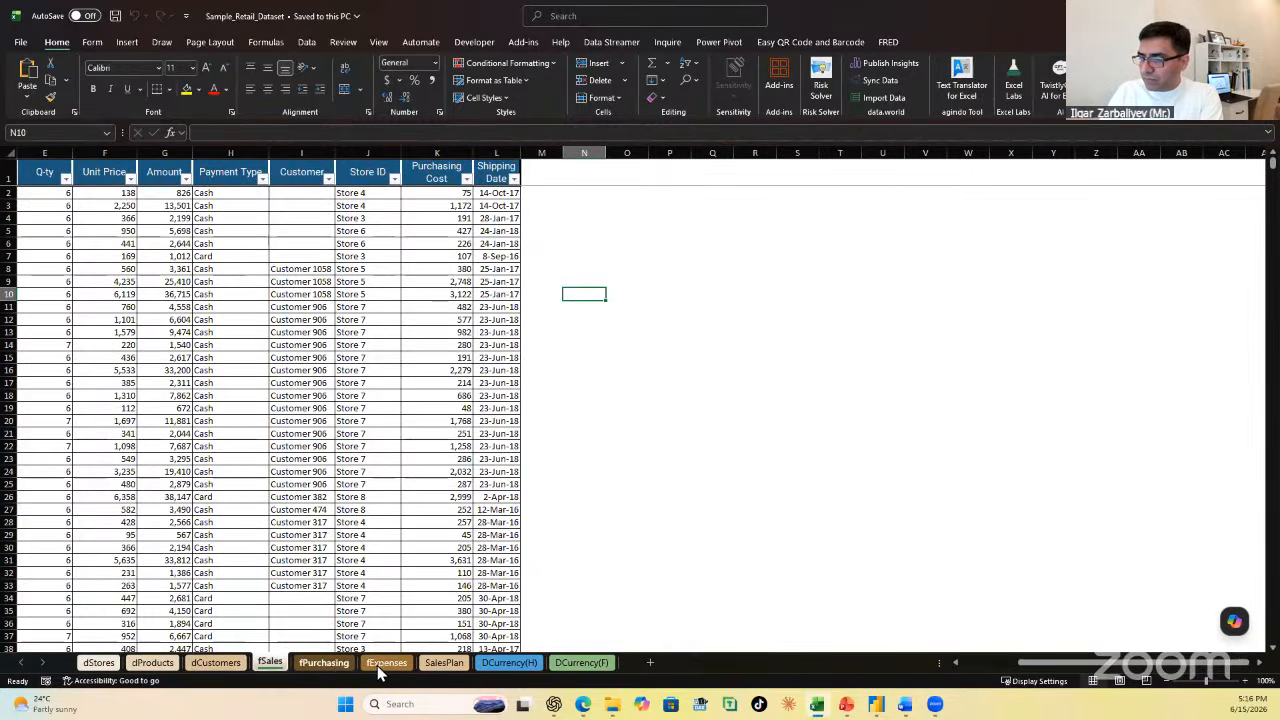
{"action": "left_click", "coordinate": [382, 665]}
{"action": "left_click", "coordinate": [267, 665]}
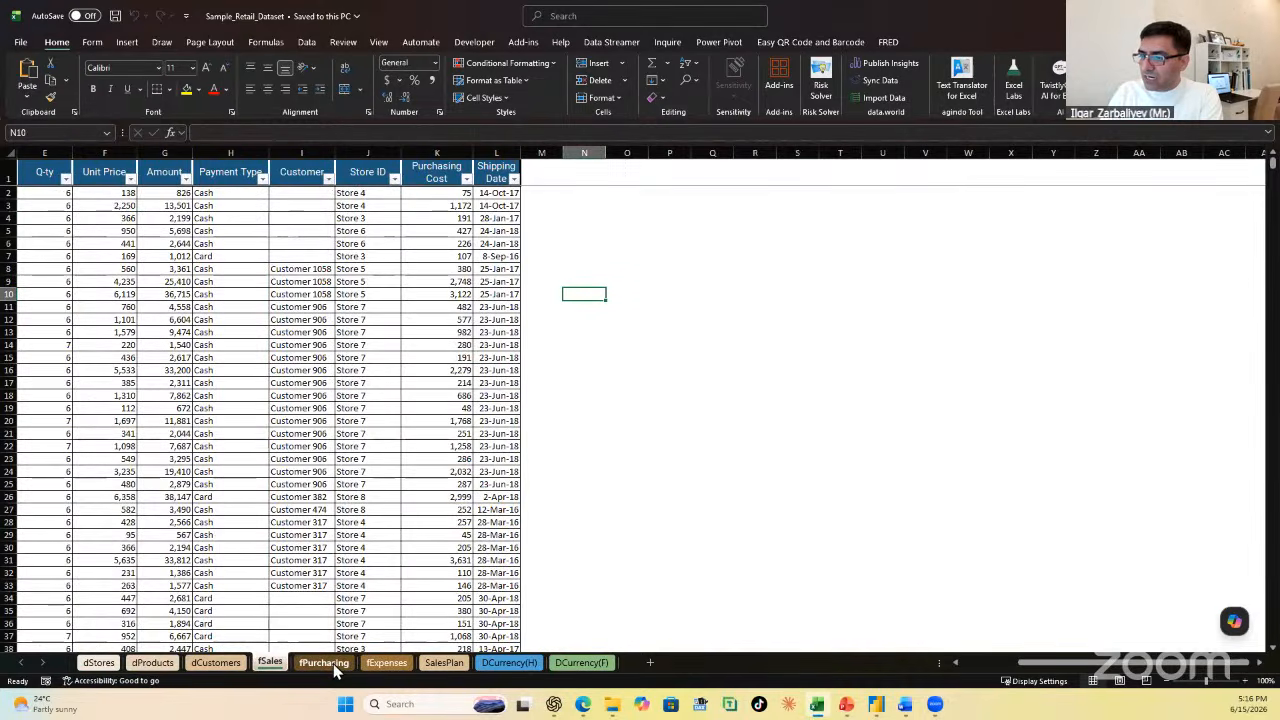
{"action": "left_click", "coordinate": [336, 665]}
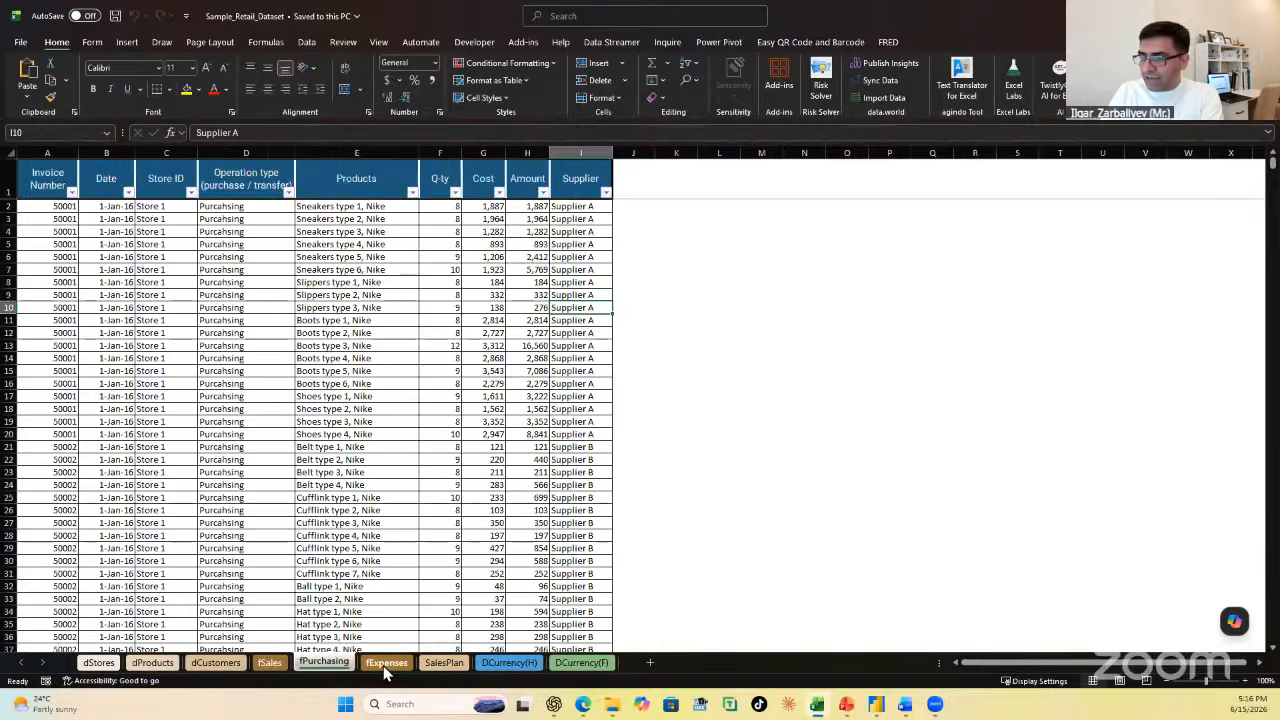
{"action": "left_click", "coordinate": [385, 665]}
{"action": "left_click", "coordinate": [269, 663]}
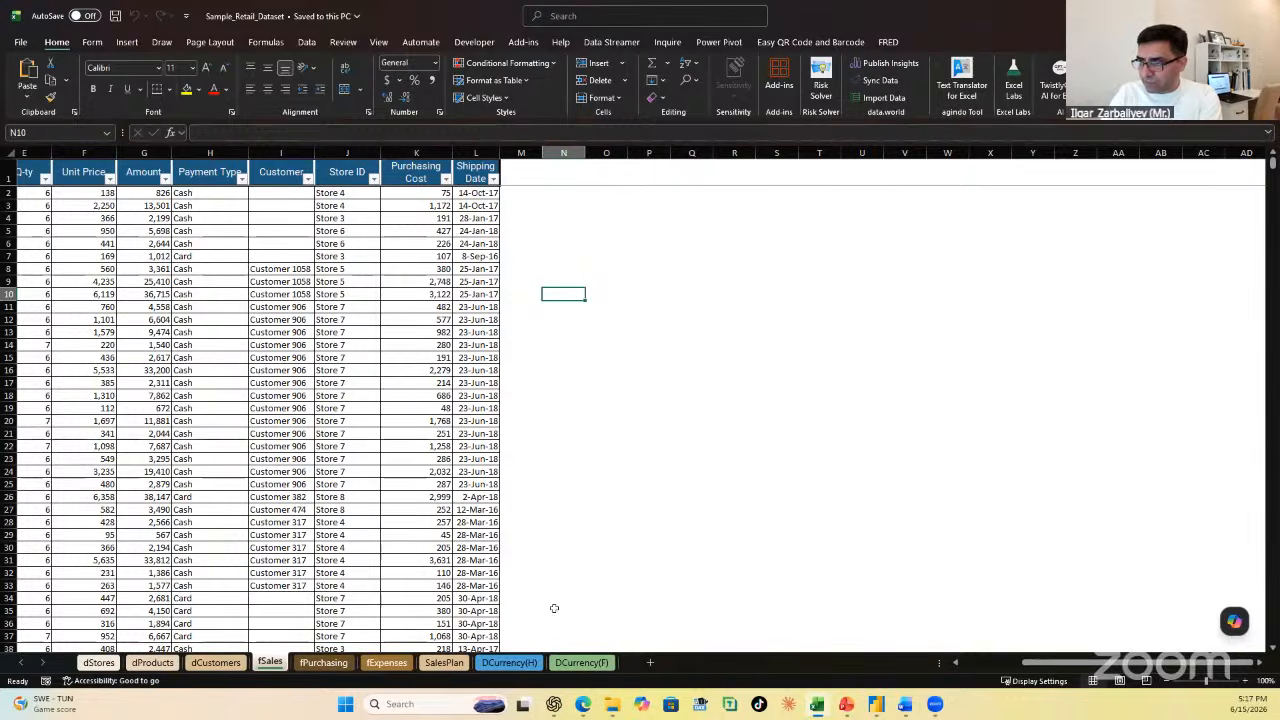
Step: Examine the Date and Shipping Date columns of the fSales sheet, then close the workbook
{"action": "left_click_drag", "start_coordinate": [1088, 664], "coordinate": [940, 656]}
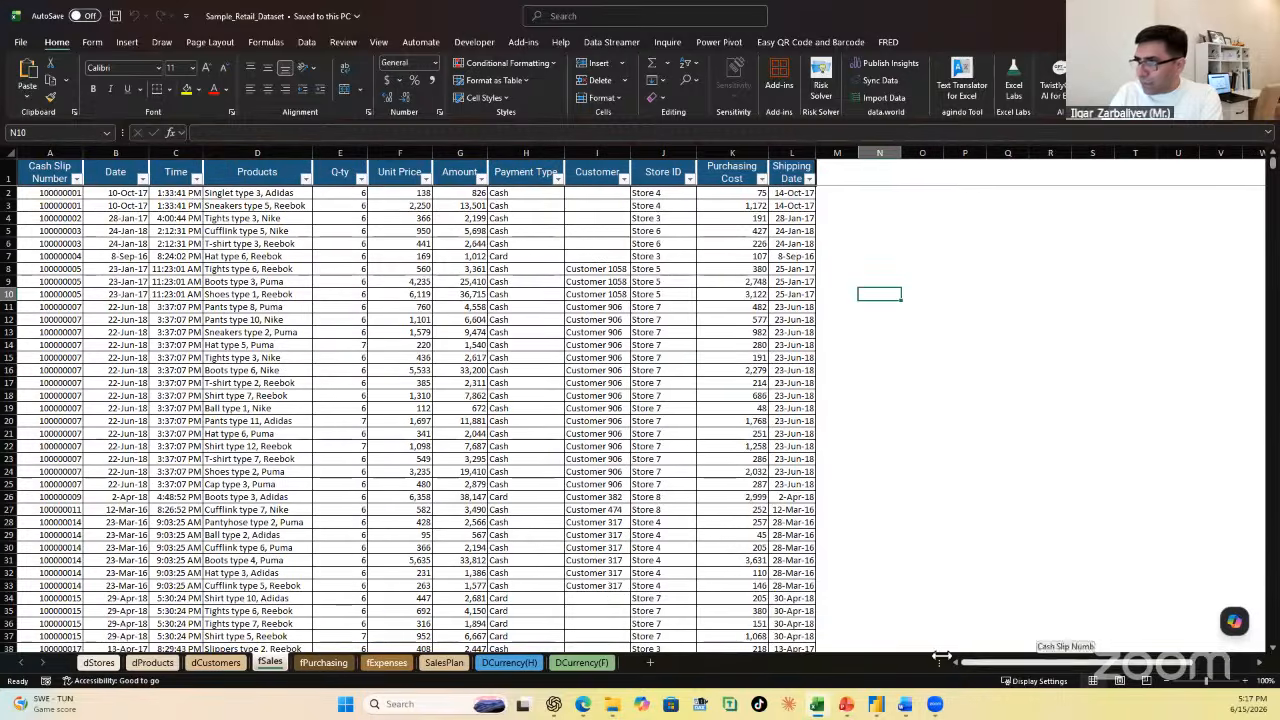
{"action": "left_click", "coordinate": [118, 152]}
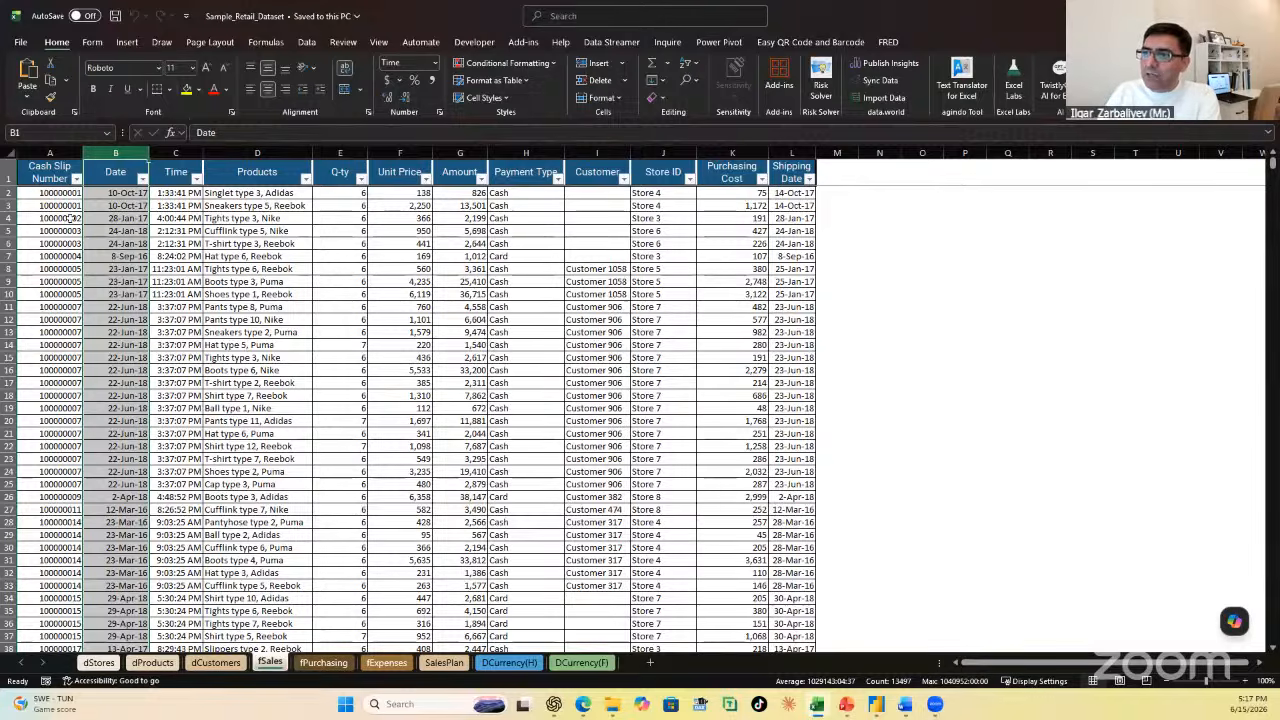
{"action": "left_click", "coordinate": [791, 152]}
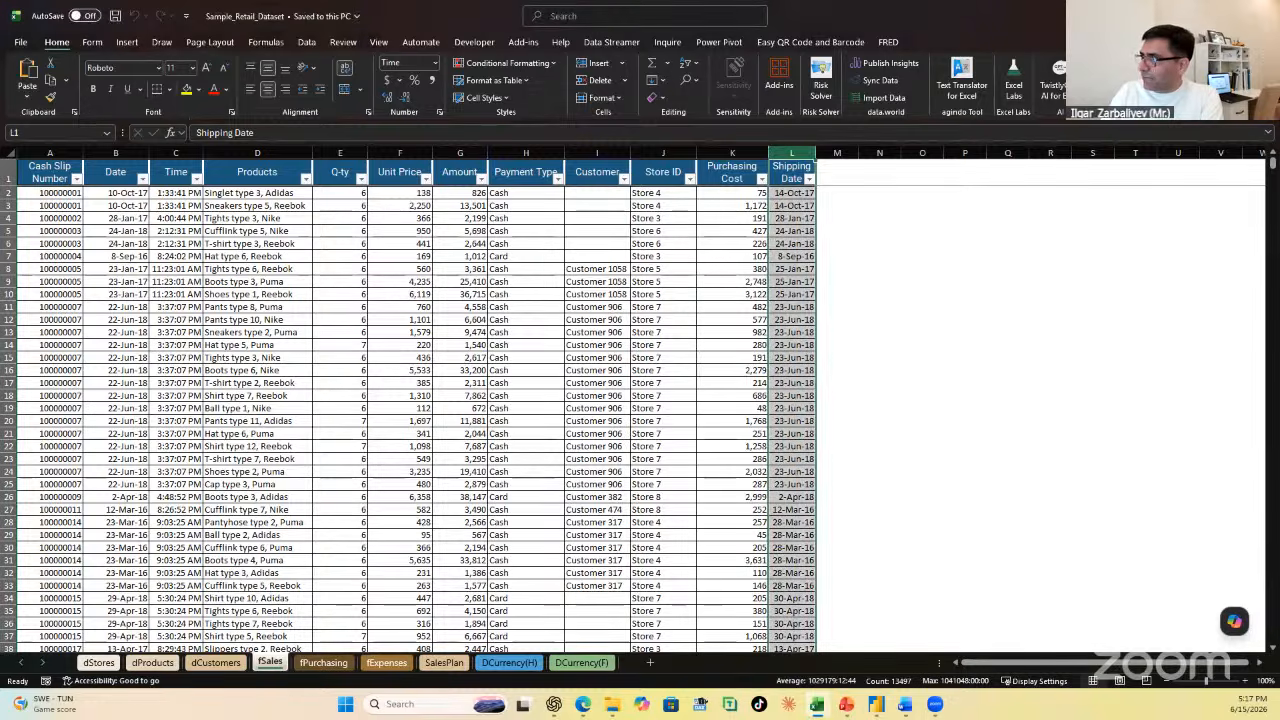
{"action": "left_click", "coordinate": [1262, 16]}
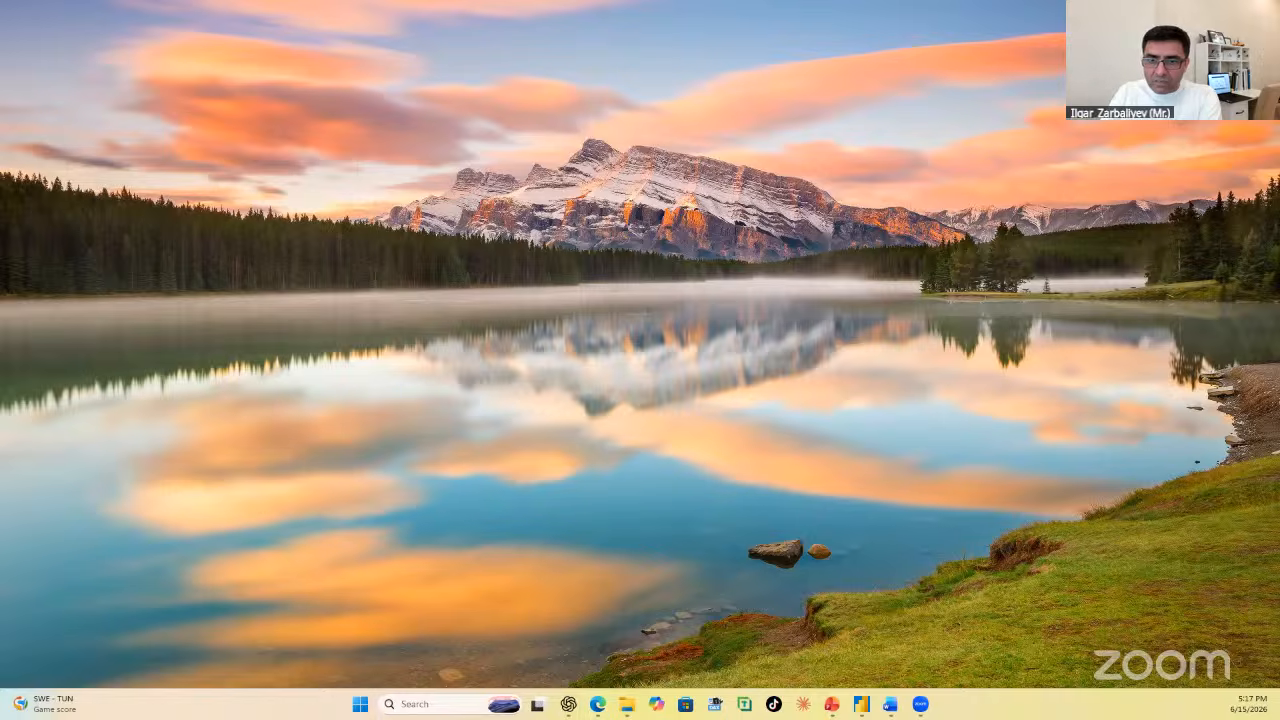
Step: In the completed Power BI report, set the dates to 10/19/2016–8/1/2017, Demanding Scenarios to 15.00% and Pricing Scenarios to 10.00%
{"action": "left_click", "coordinate": [861, 704]}
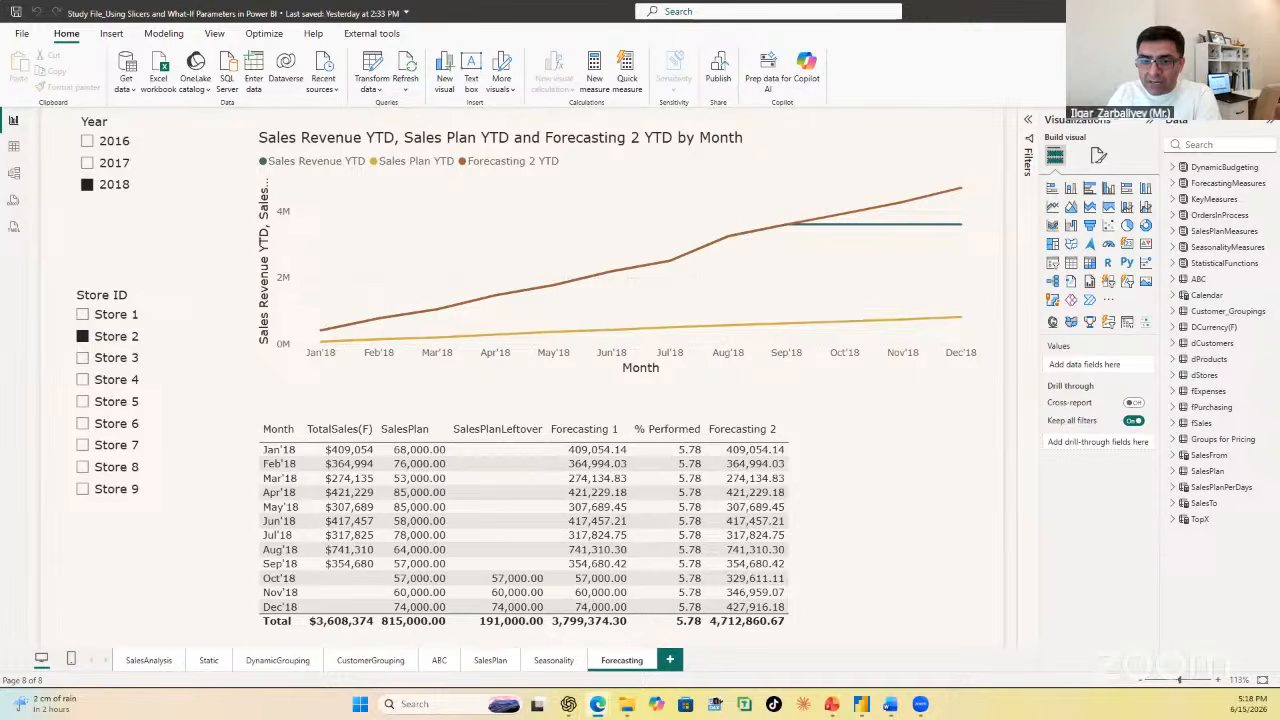
{"action": "key", "text": "alt+Tab"}
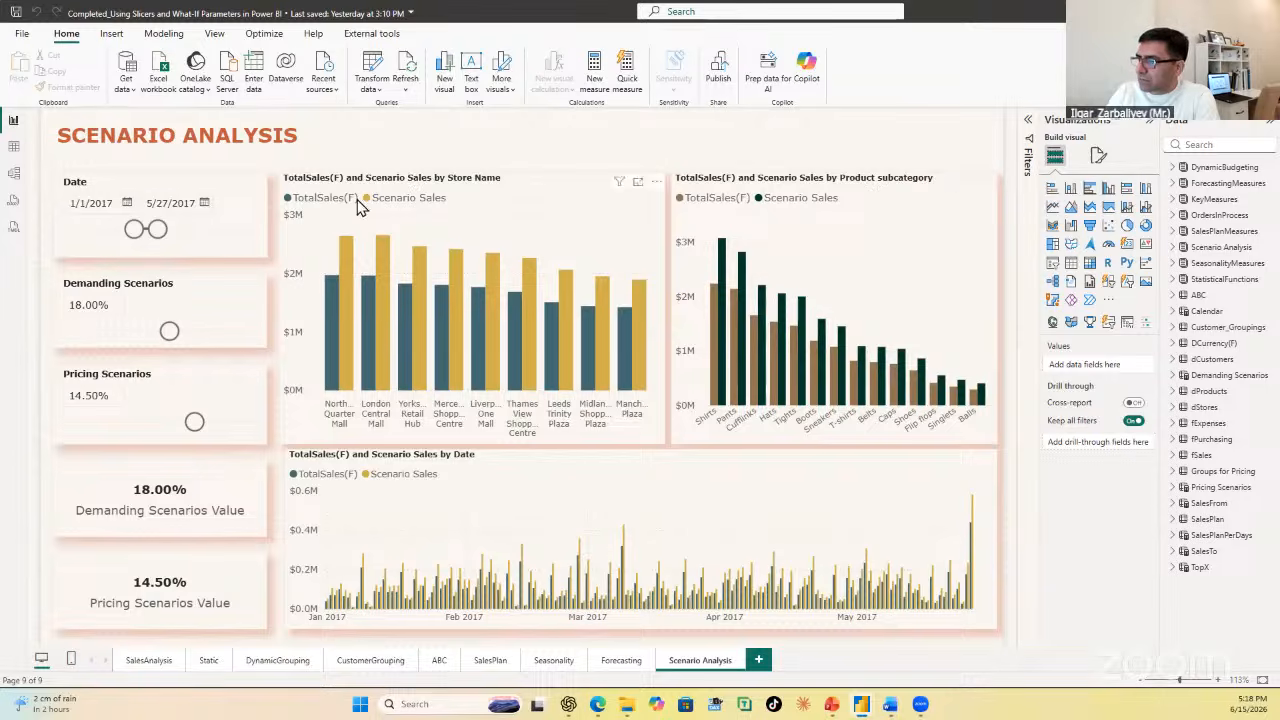
{"action": "left_click_drag", "start_coordinate": [155, 230], "coordinate": [121, 229]}
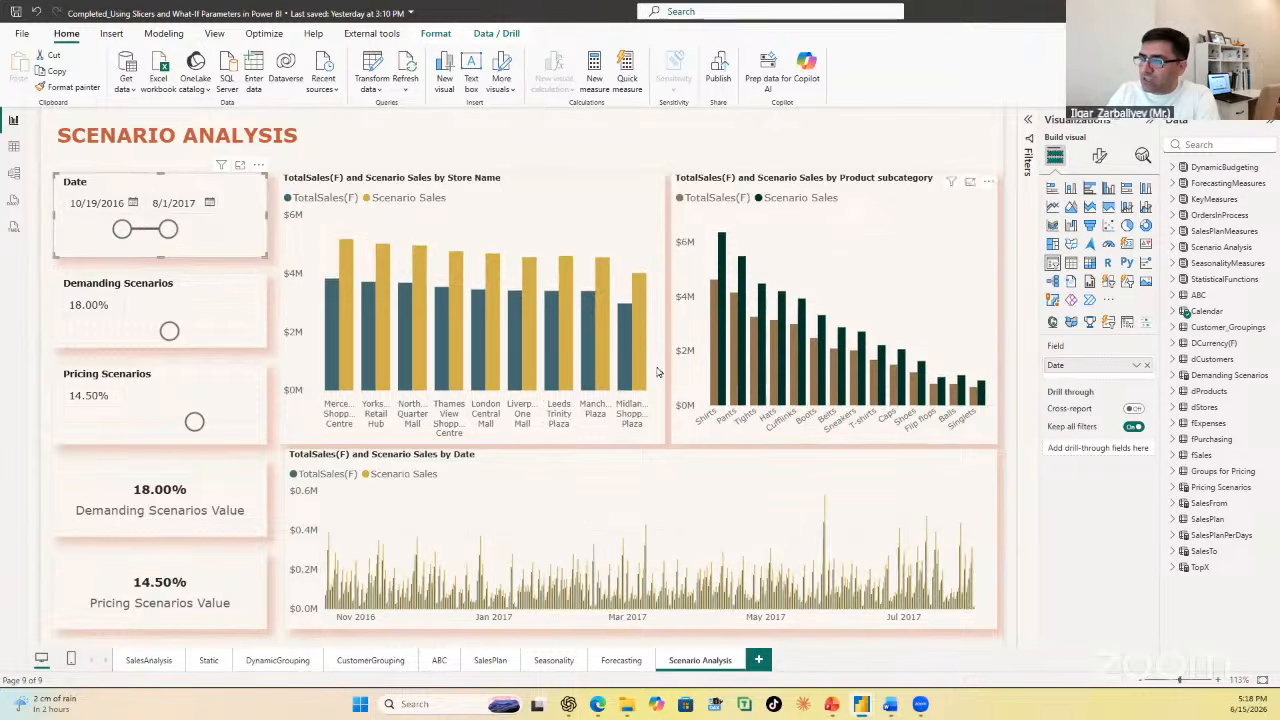
{"action": "left_click_drag", "start_coordinate": [165, 337], "coordinate": [151, 336]}
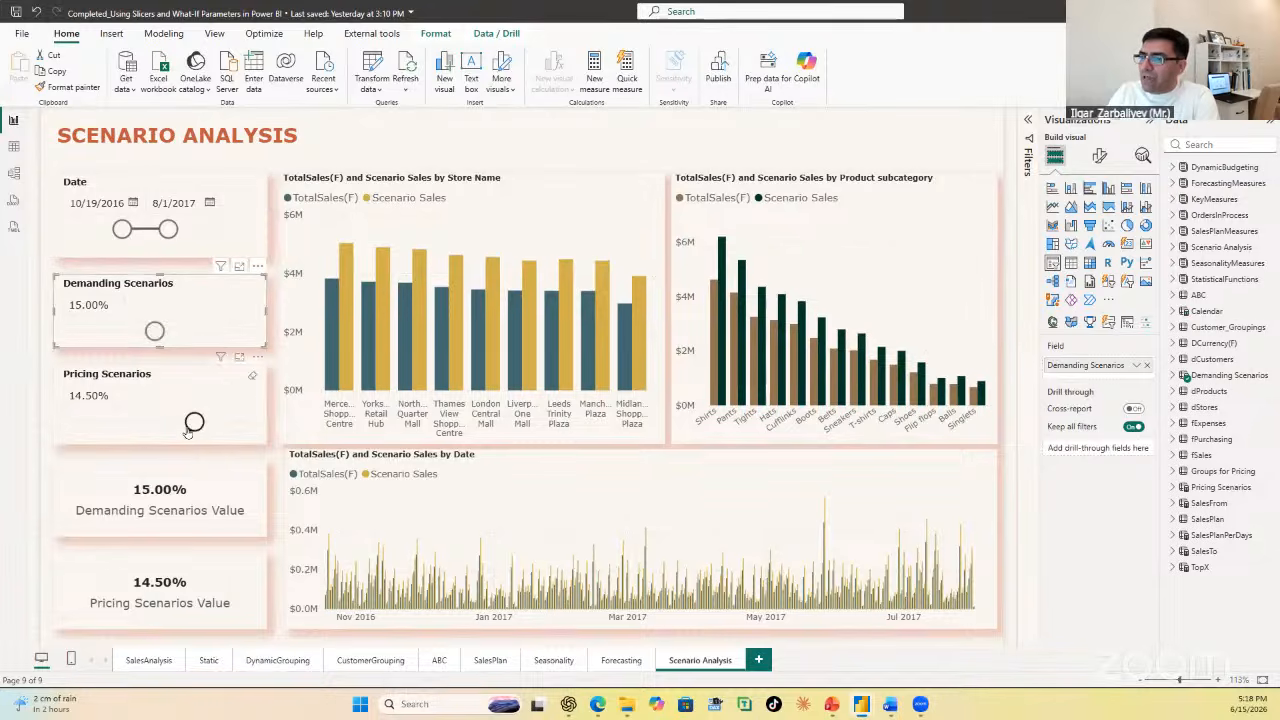
{"action": "left_click_drag", "start_coordinate": [194, 421], "coordinate": [166, 425]}
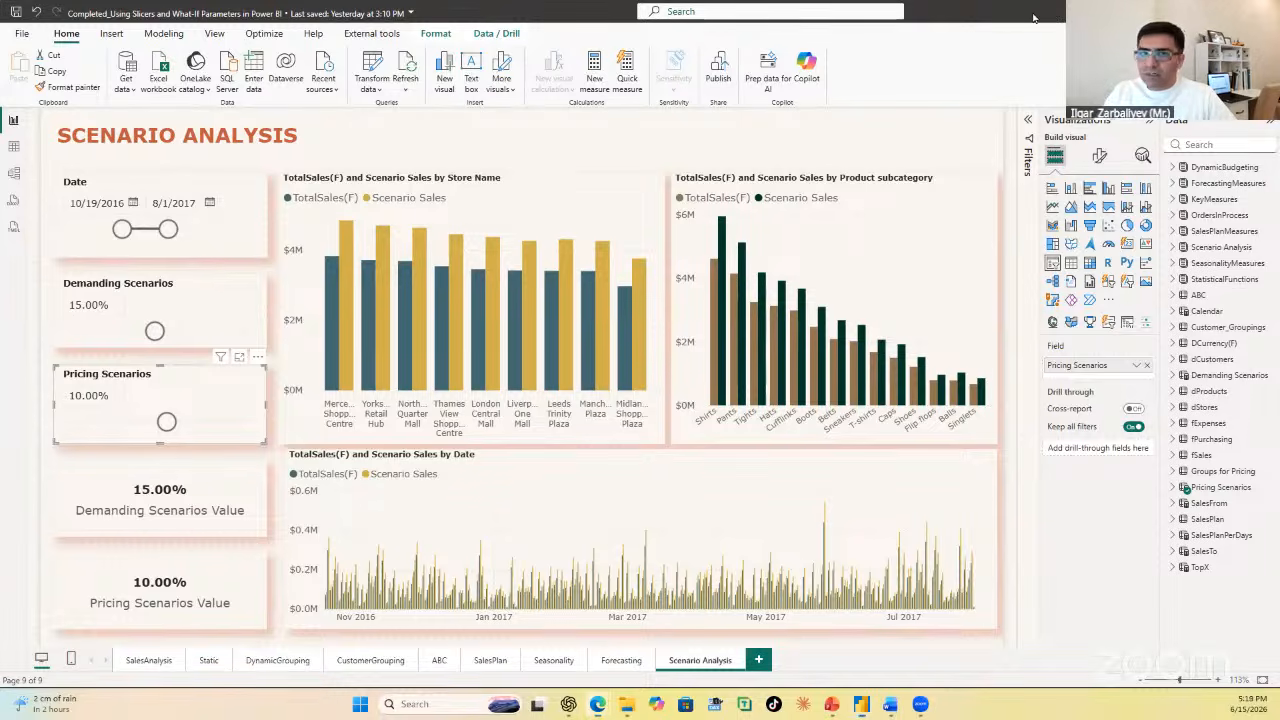
Step: Return to the study file, add a report page and name it "Scenario Managers"
{"action": "left_click", "coordinate": [1198, 12]}
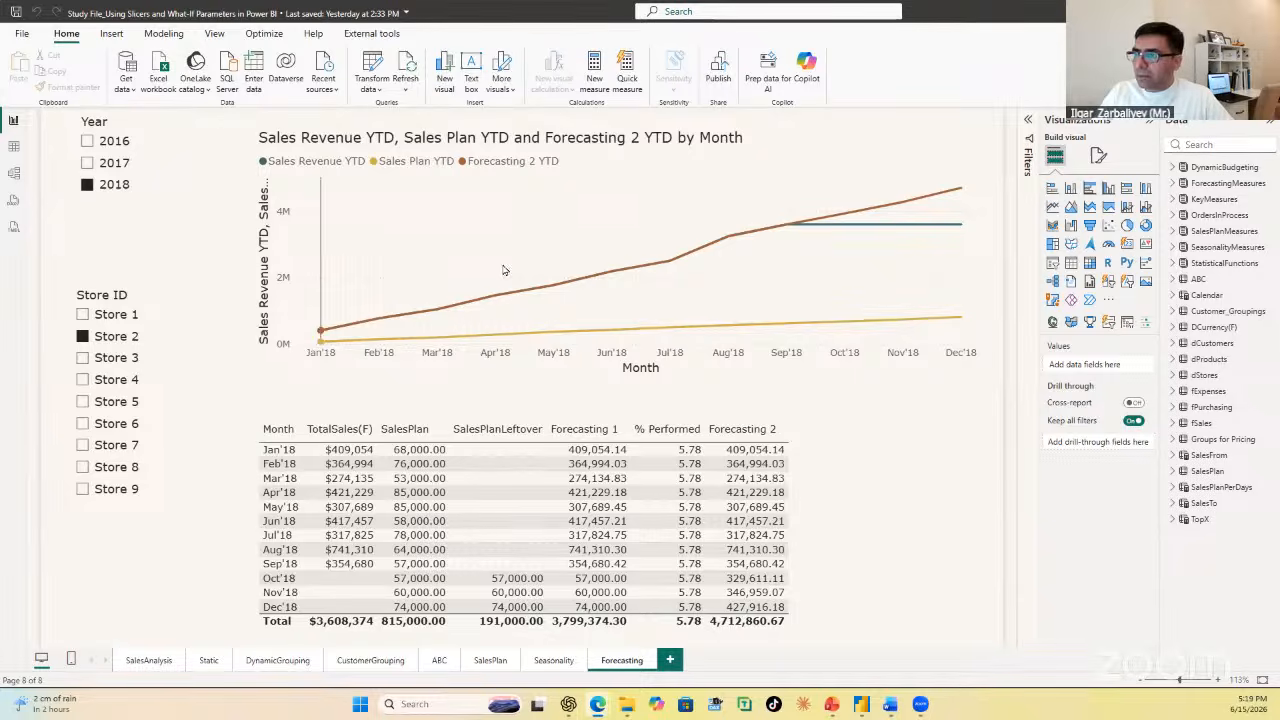
{"action": "left_click", "coordinate": [668, 661]}
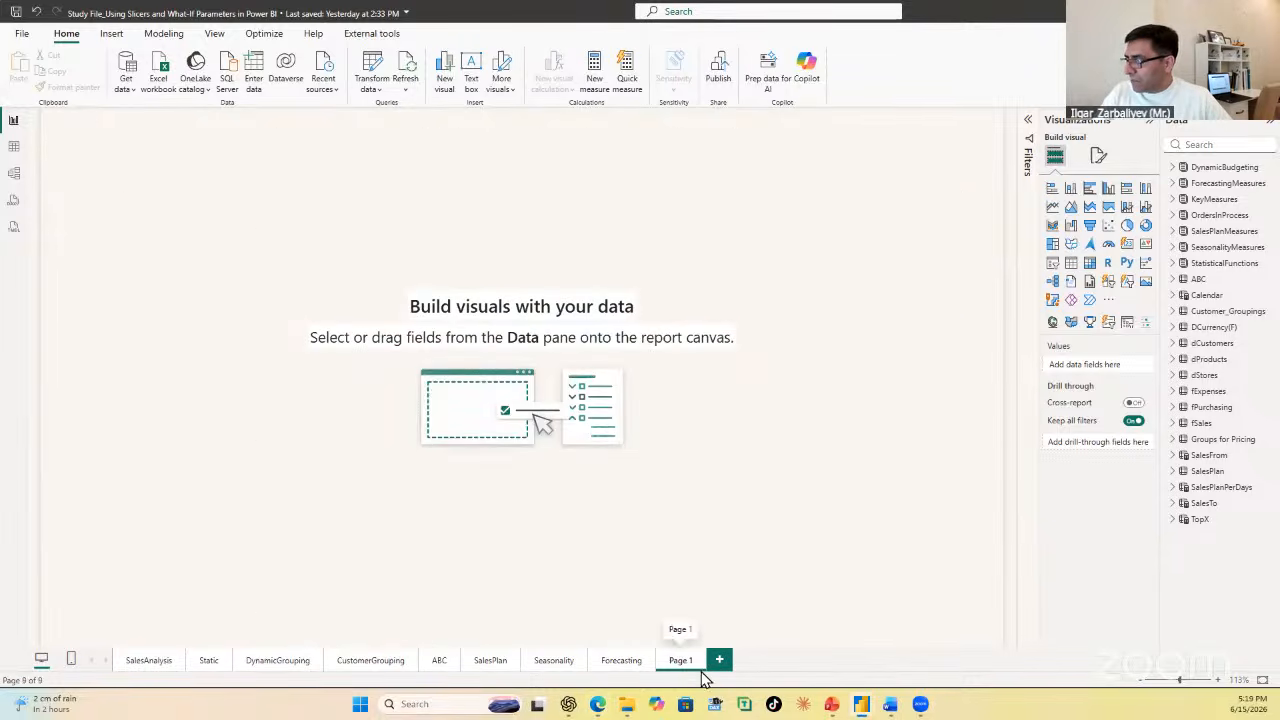
{"action": "double_click", "coordinate": [680, 661]}
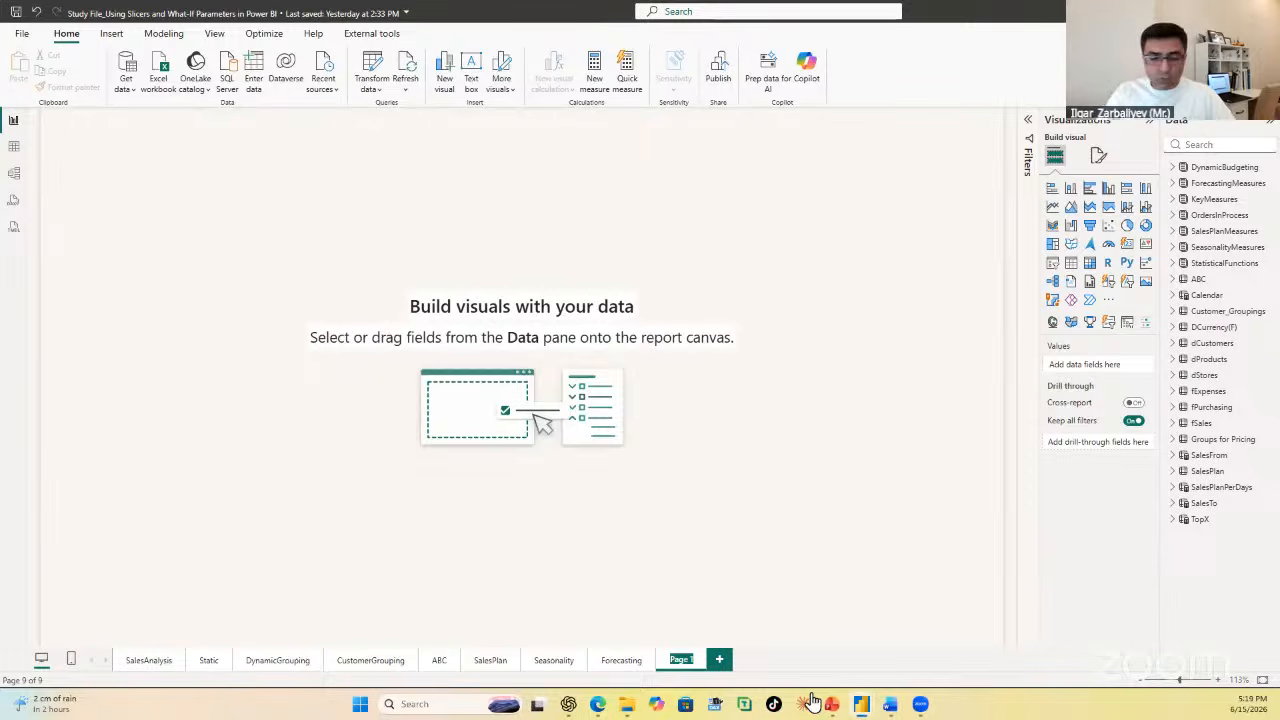
{"action": "type", "text": "S"}
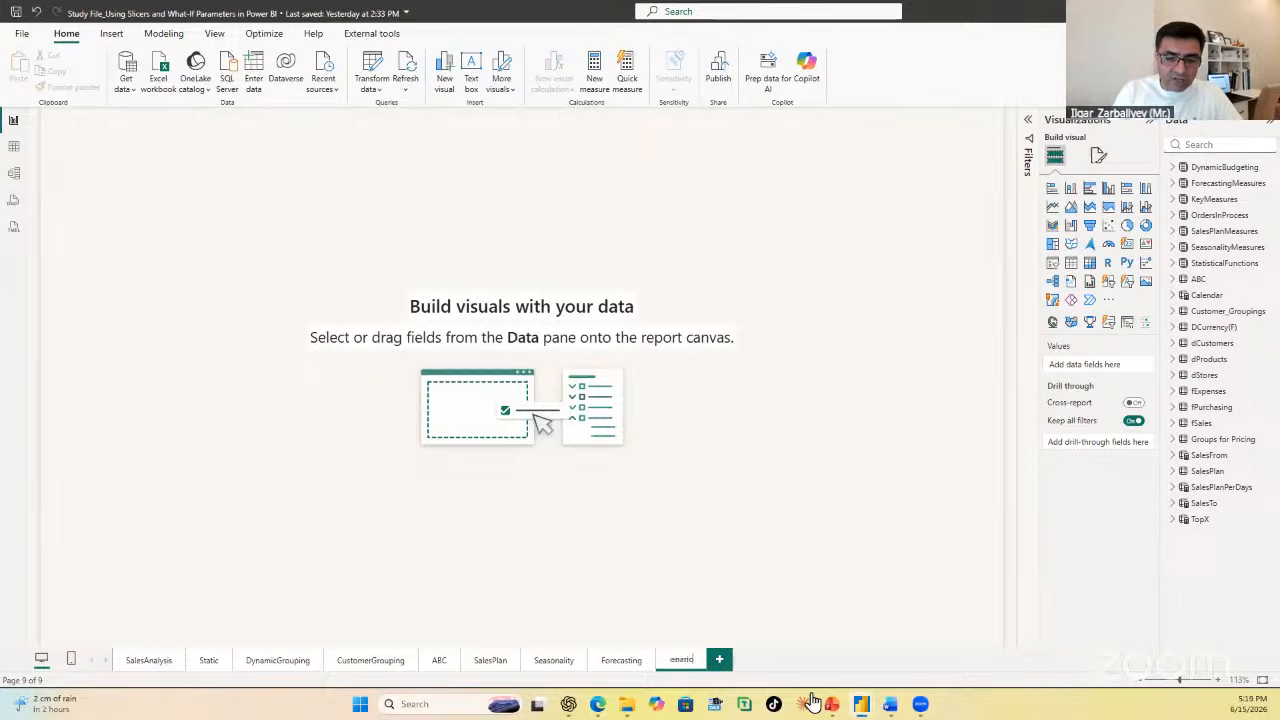
{"action": "key", "text": "Return"}
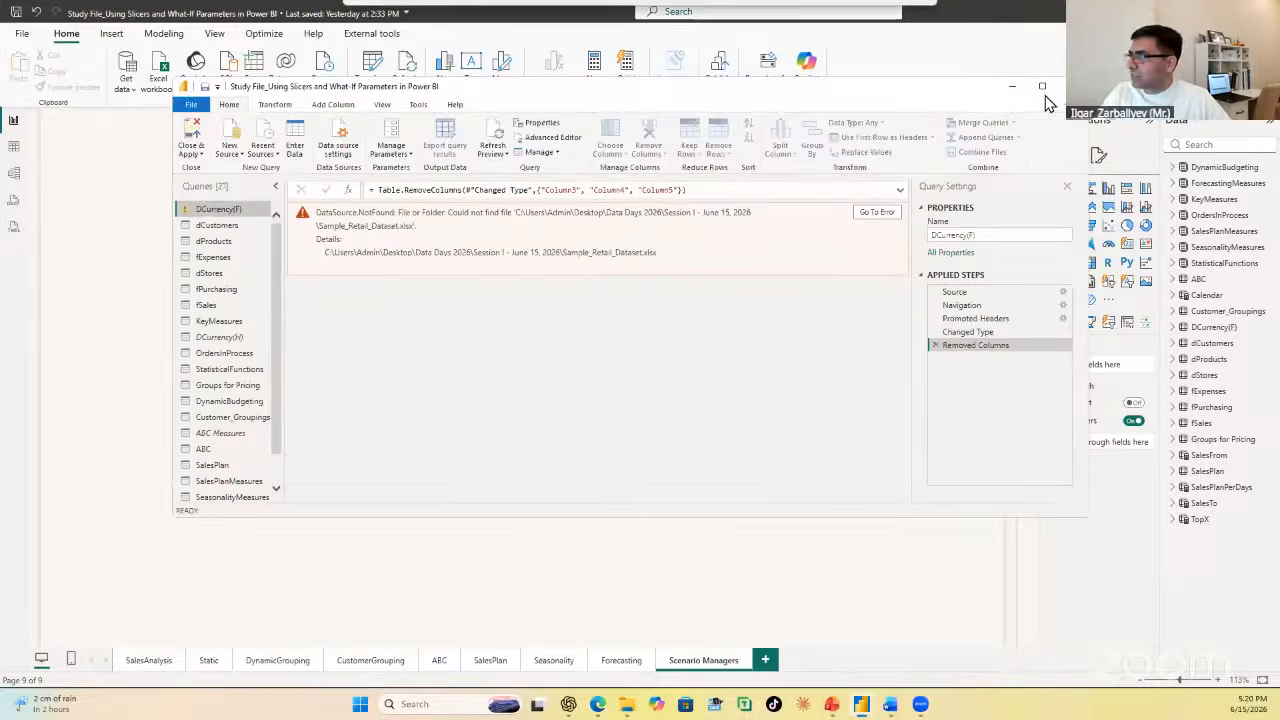
Step: Maximize the Power Query Editor and open the source path of sample_retail_dataset.xlsx for editing in the data source settings
{"action": "left_click", "coordinate": [1043, 88]}
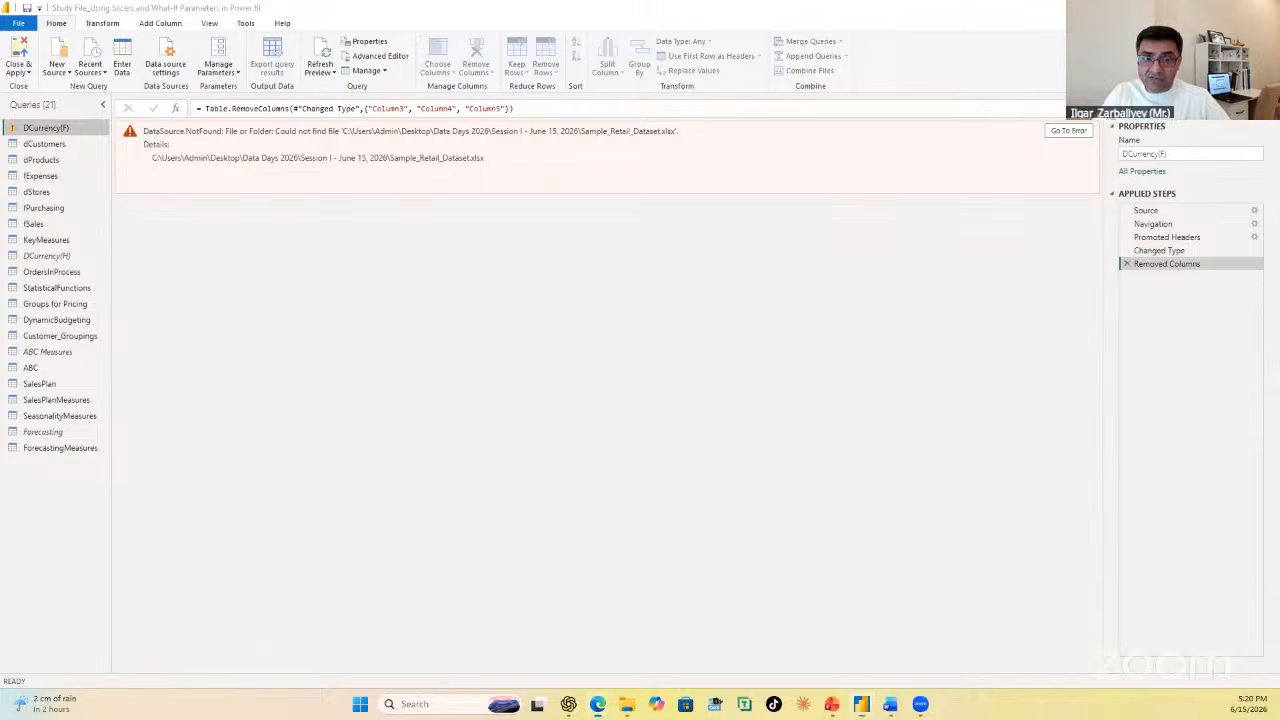
{"action": "left_click", "coordinate": [170, 73]}
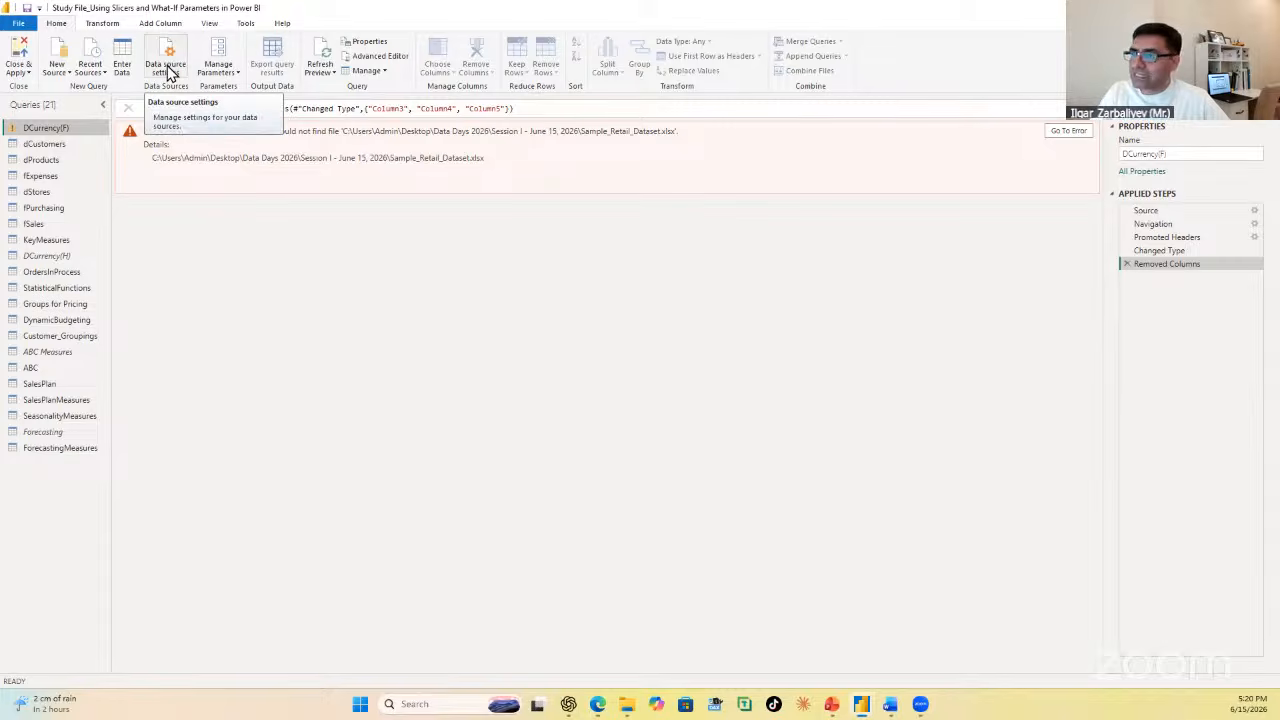
{"action": "left_click", "coordinate": [170, 73]}
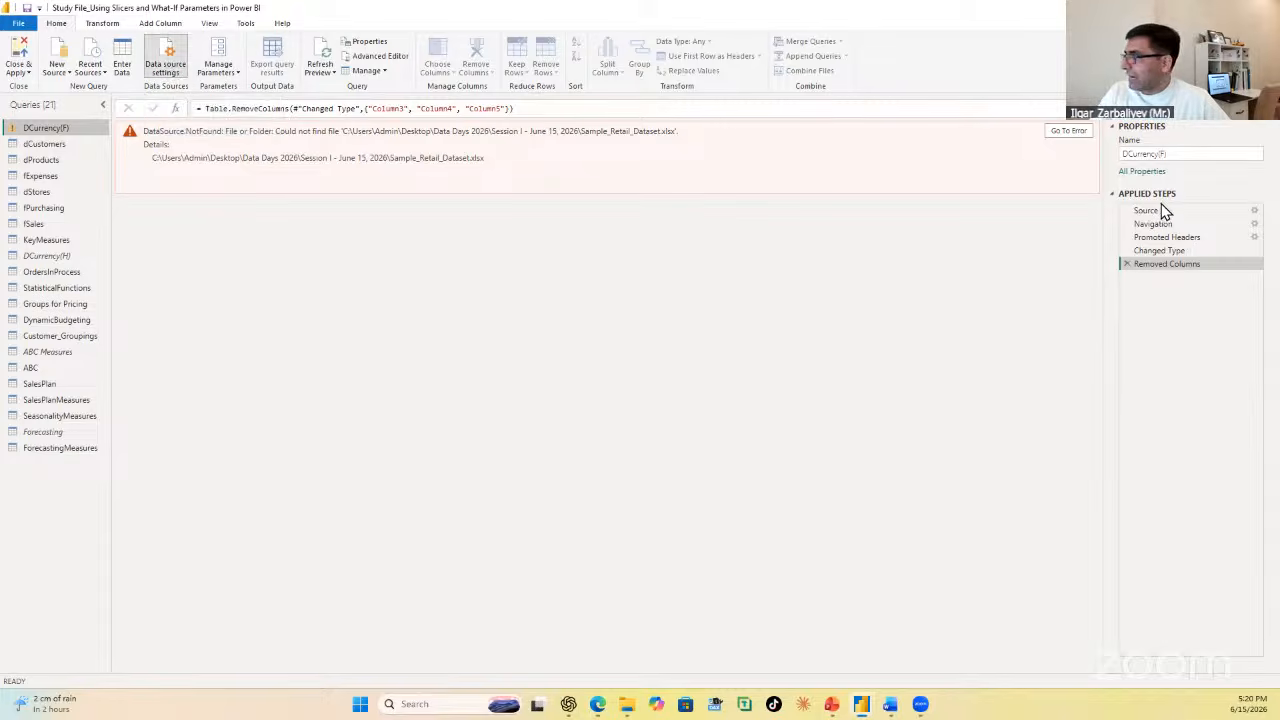
{"action": "left_click", "coordinate": [168, 62]}
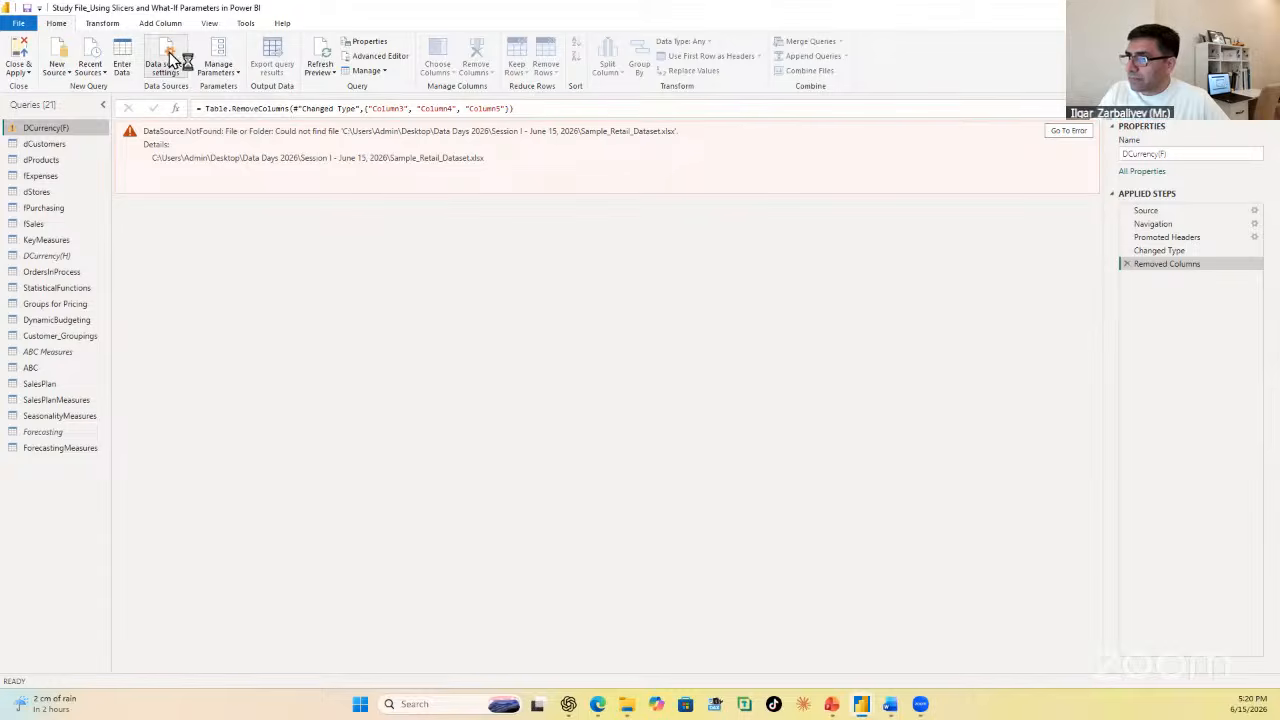
{"action": "left_click", "coordinate": [532, 271]}
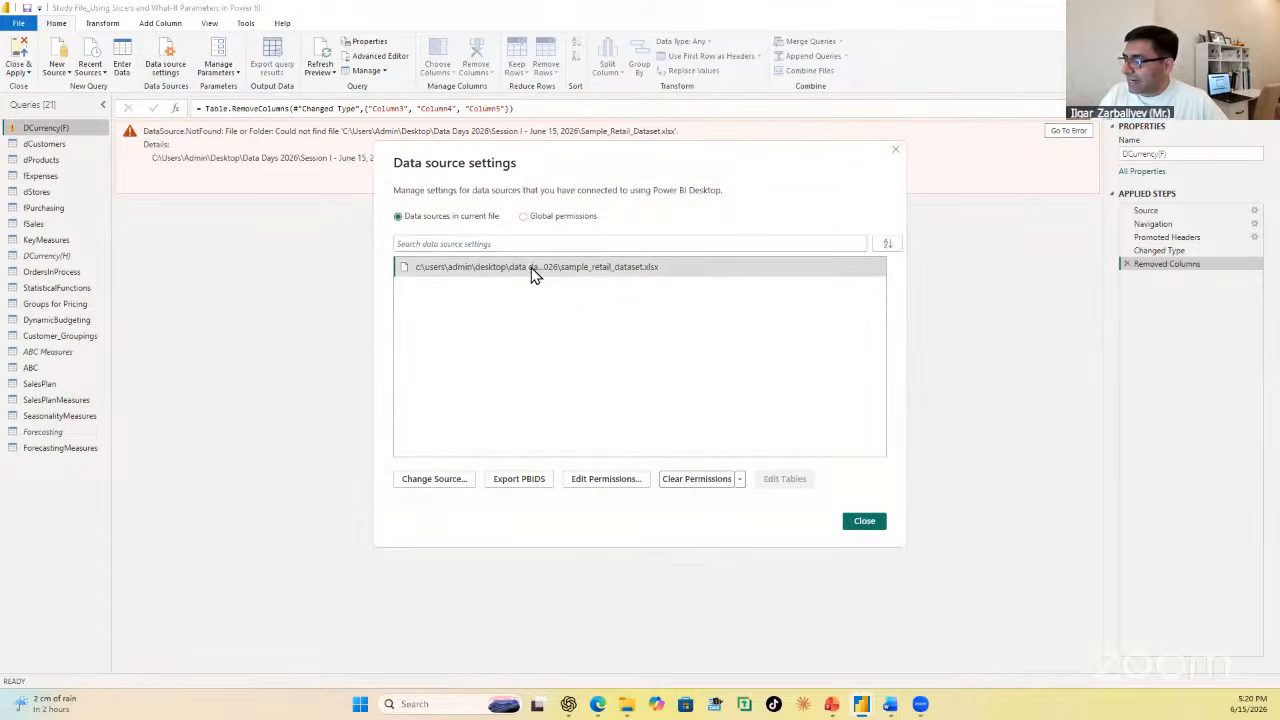
{"action": "left_click", "coordinate": [455, 480]}
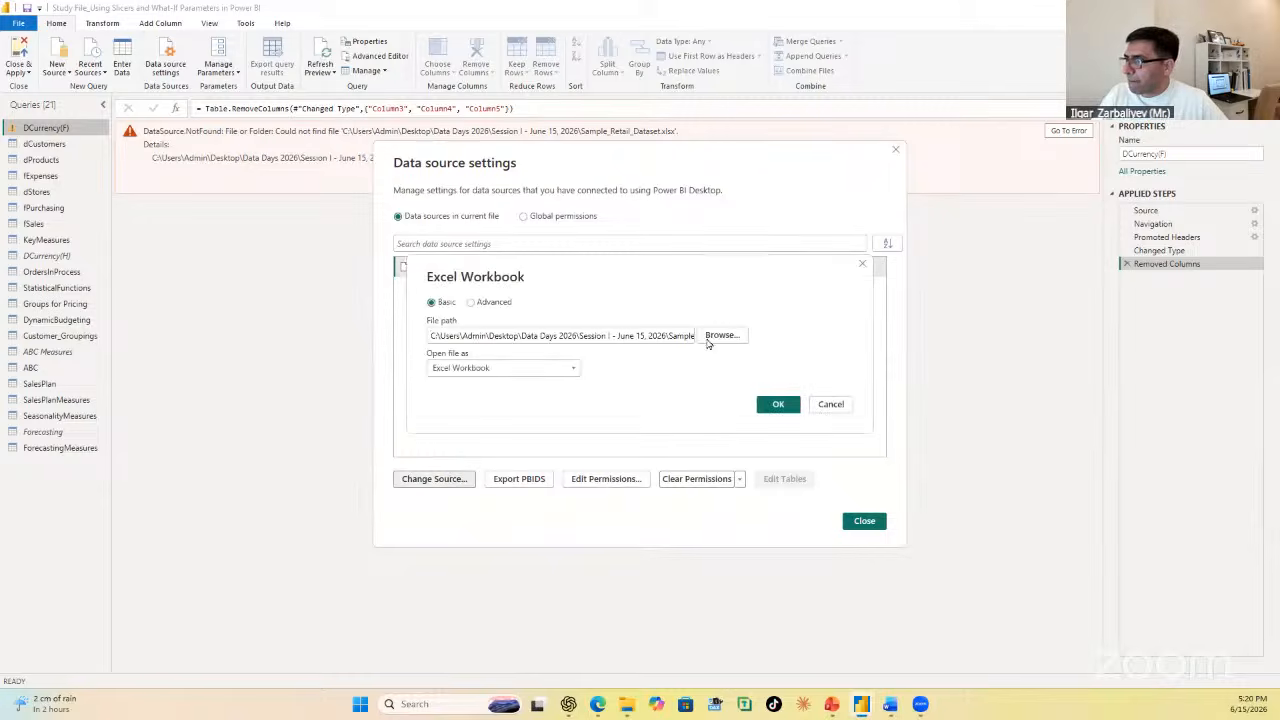
Step: Point the data source to Sample_Retail_Dataset in the I Session folder and check the Source step of the DCurrency(F) query
{"action": "left_click", "coordinate": [720, 336]}
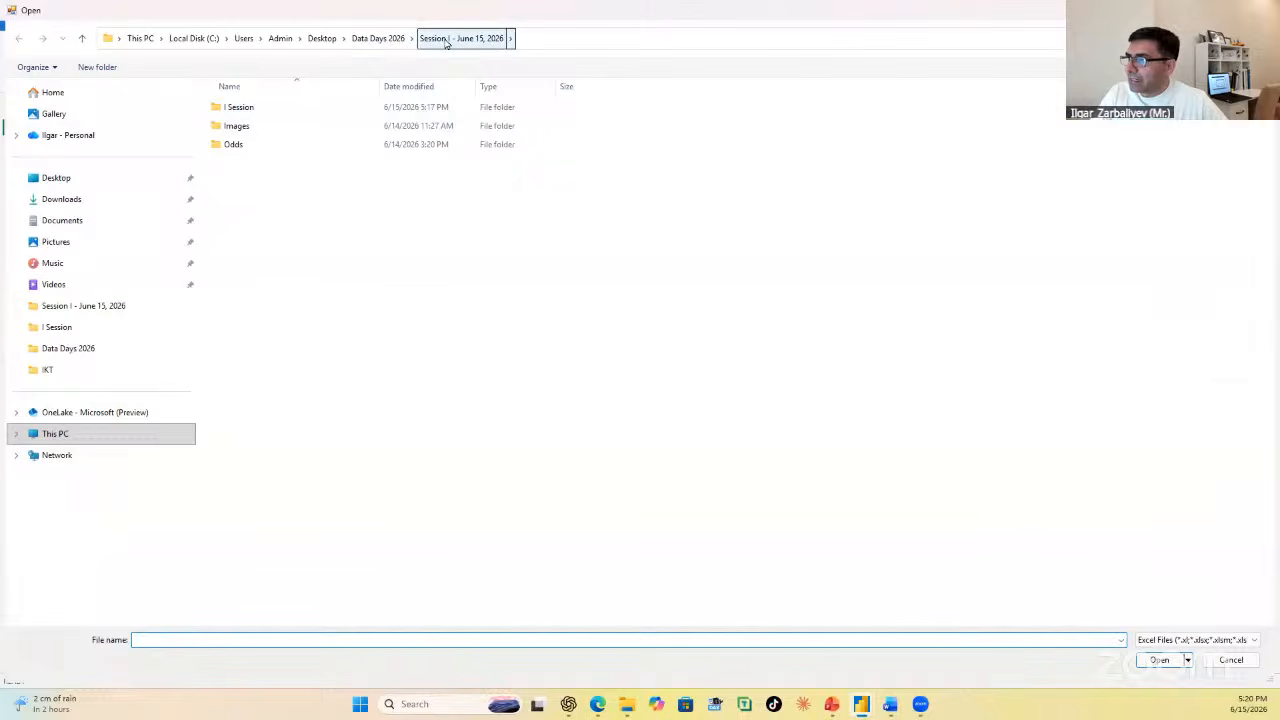
{"action": "left_click", "coordinate": [246, 118]}
{"action": "double_click", "coordinate": [246, 118]}
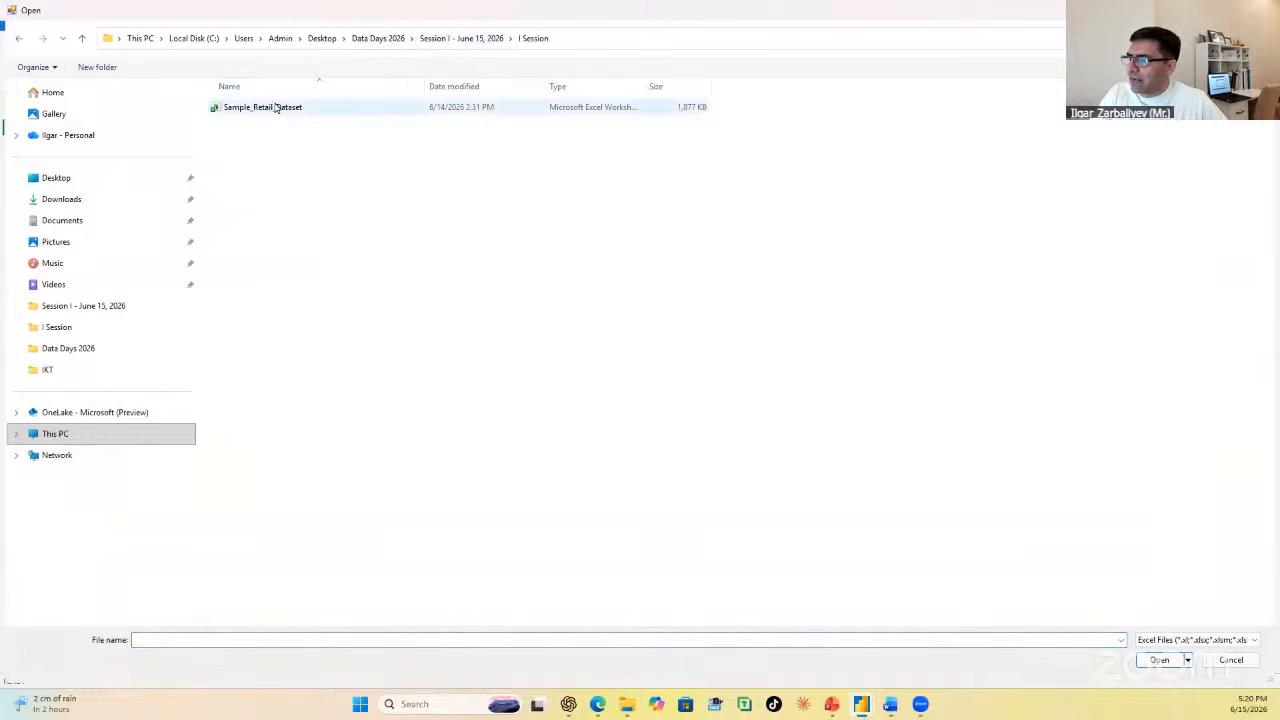
{"action": "left_click", "coordinate": [268, 110]}
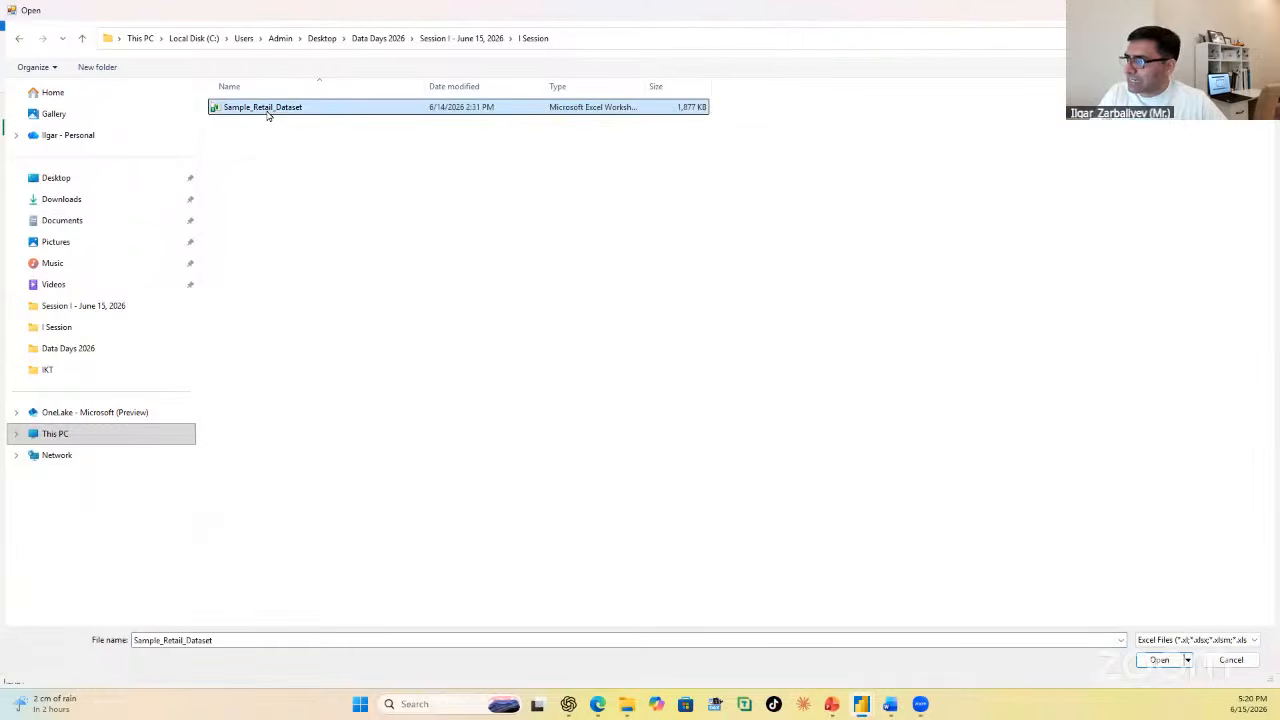
{"action": "double_click", "coordinate": [268, 110]}
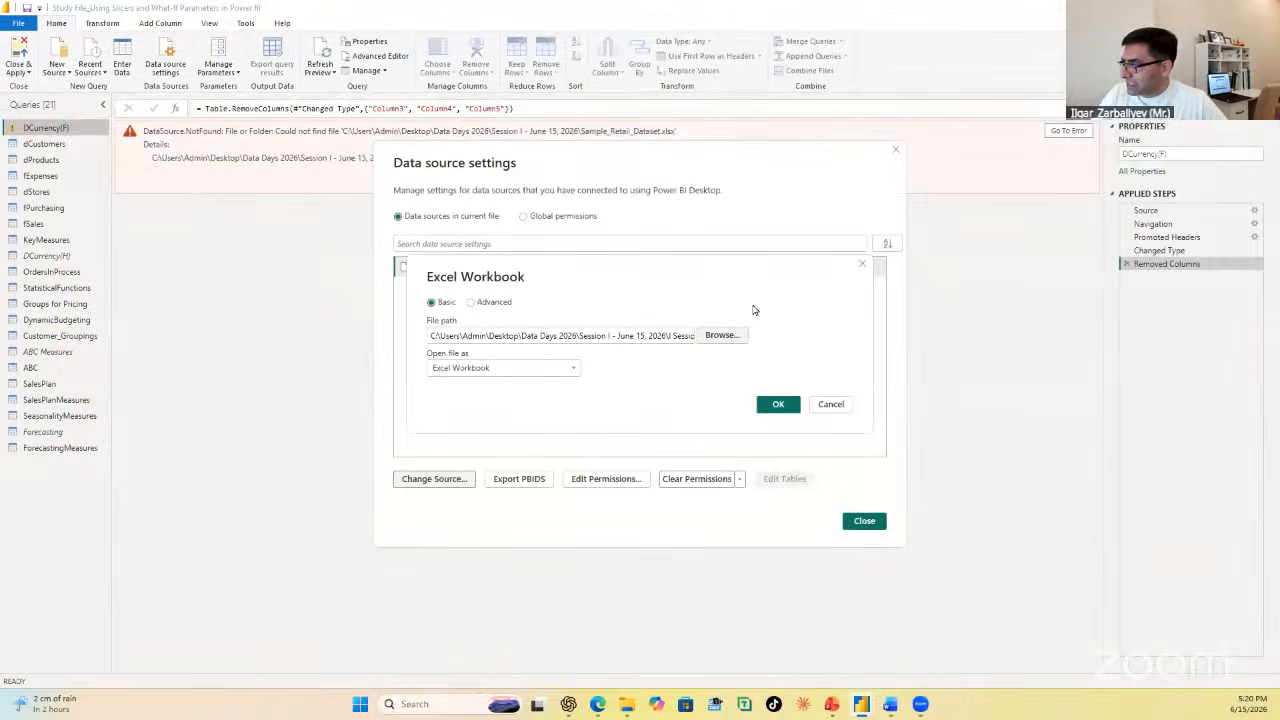
{"action": "left_click", "coordinate": [779, 406]}
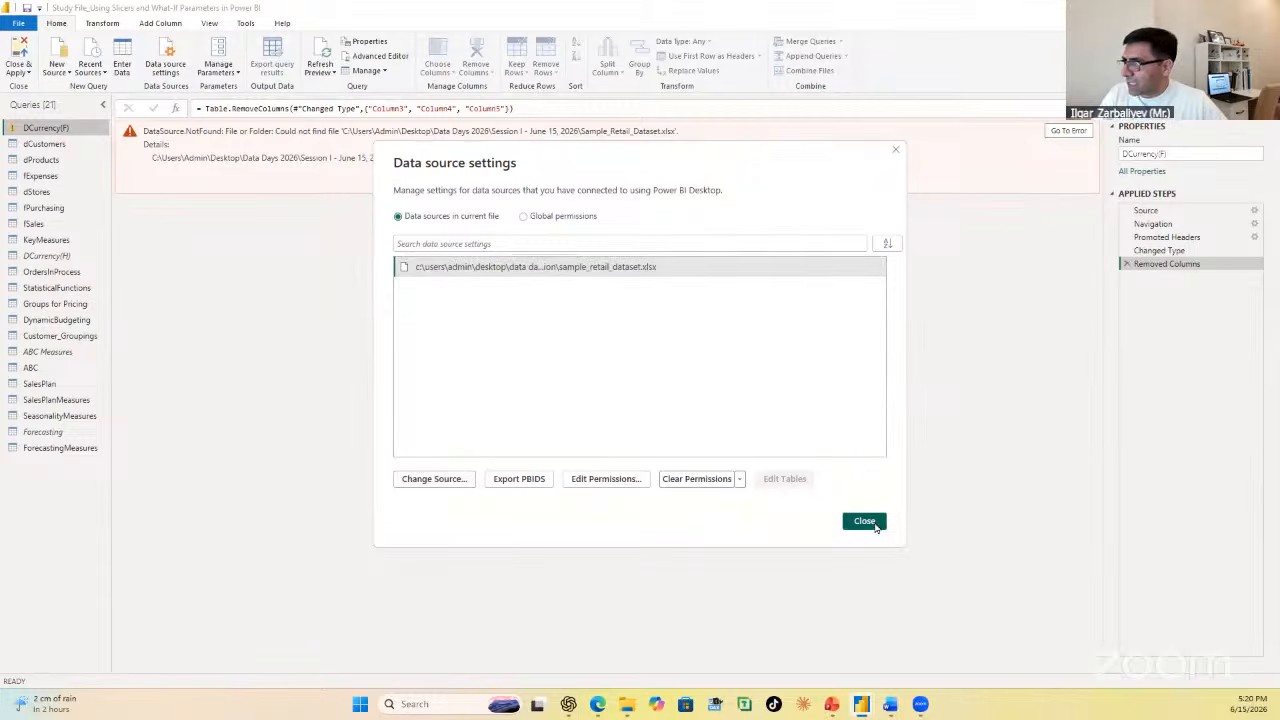
{"action": "left_click", "coordinate": [866, 522]}
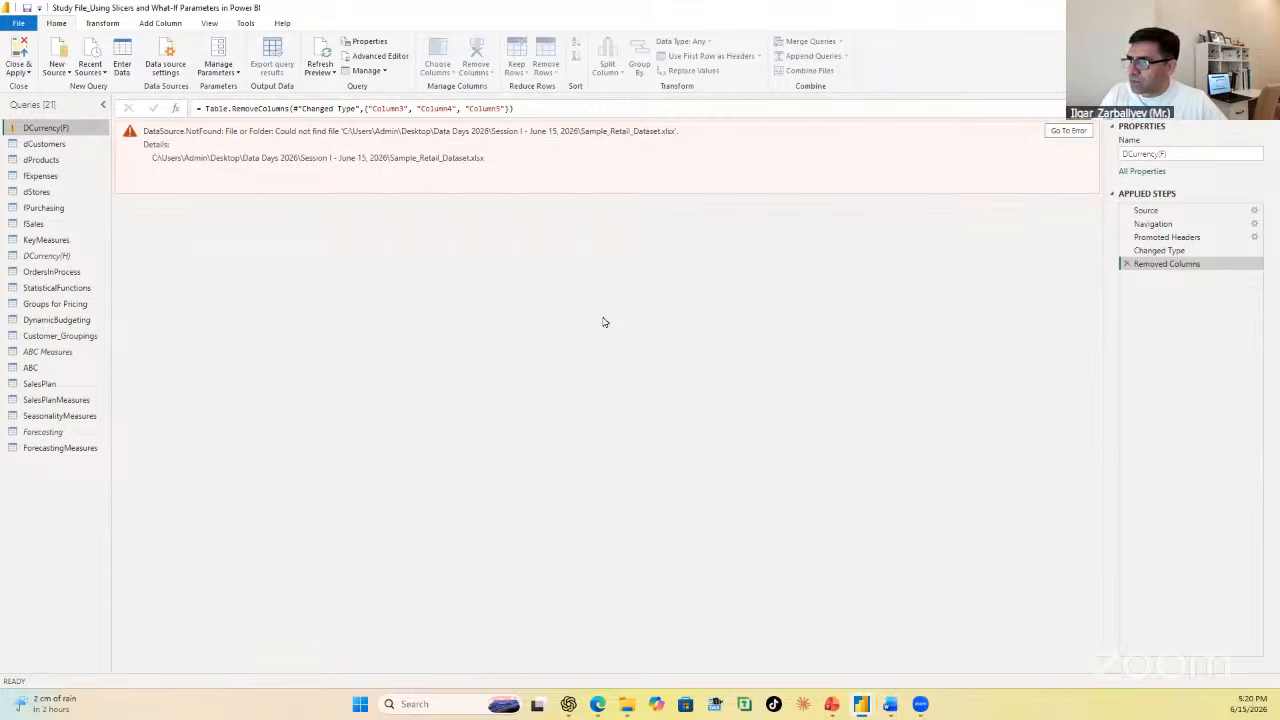
{"action": "left_click", "coordinate": [1160, 222]}
{"action": "left_click", "coordinate": [1160, 211]}
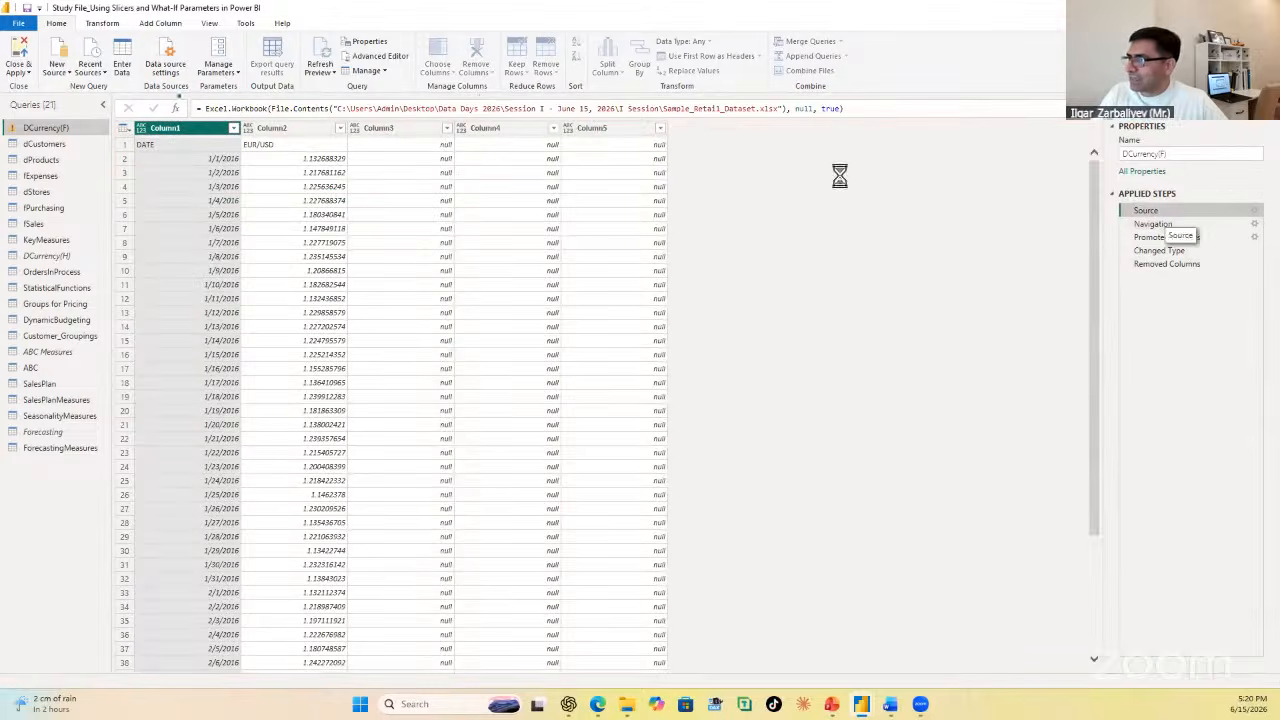
Step: Check the data previews of the dProducts, DCurrency(F), dCustomers and fExpenses queries against the relinked source
{"action": "left_click", "coordinate": [52, 160]}
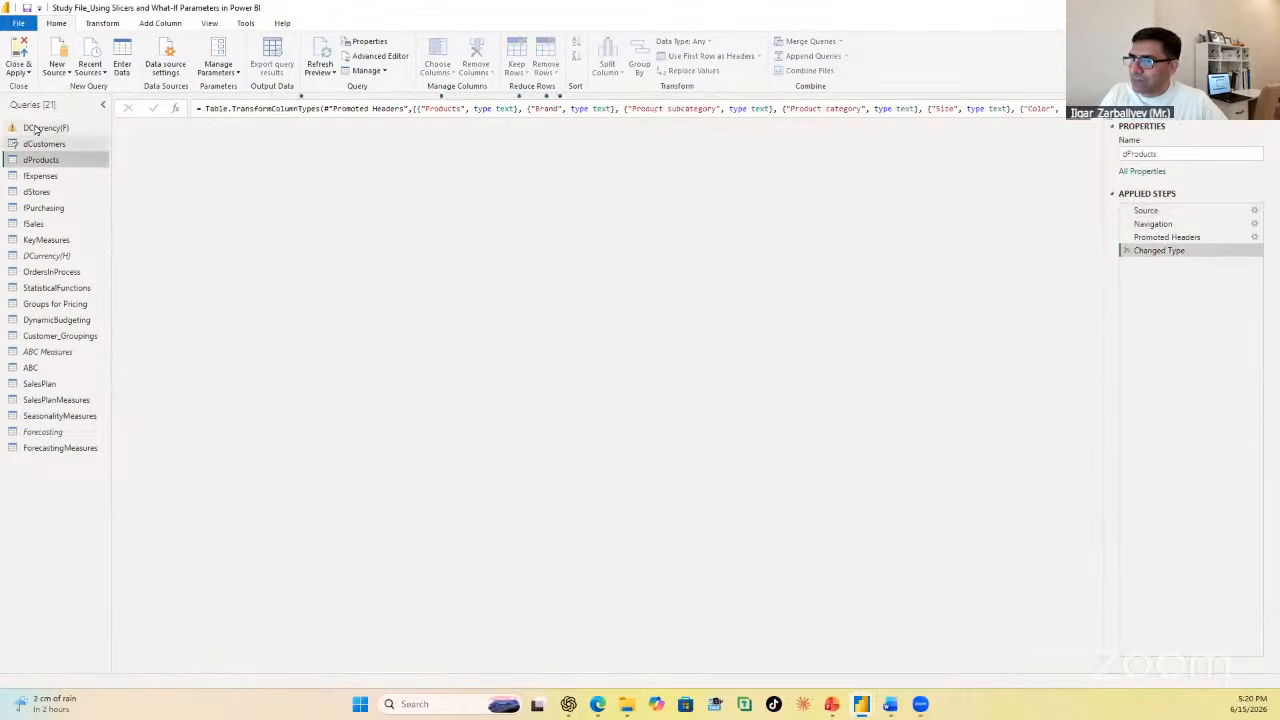
{"action": "left_click", "coordinate": [50, 130]}
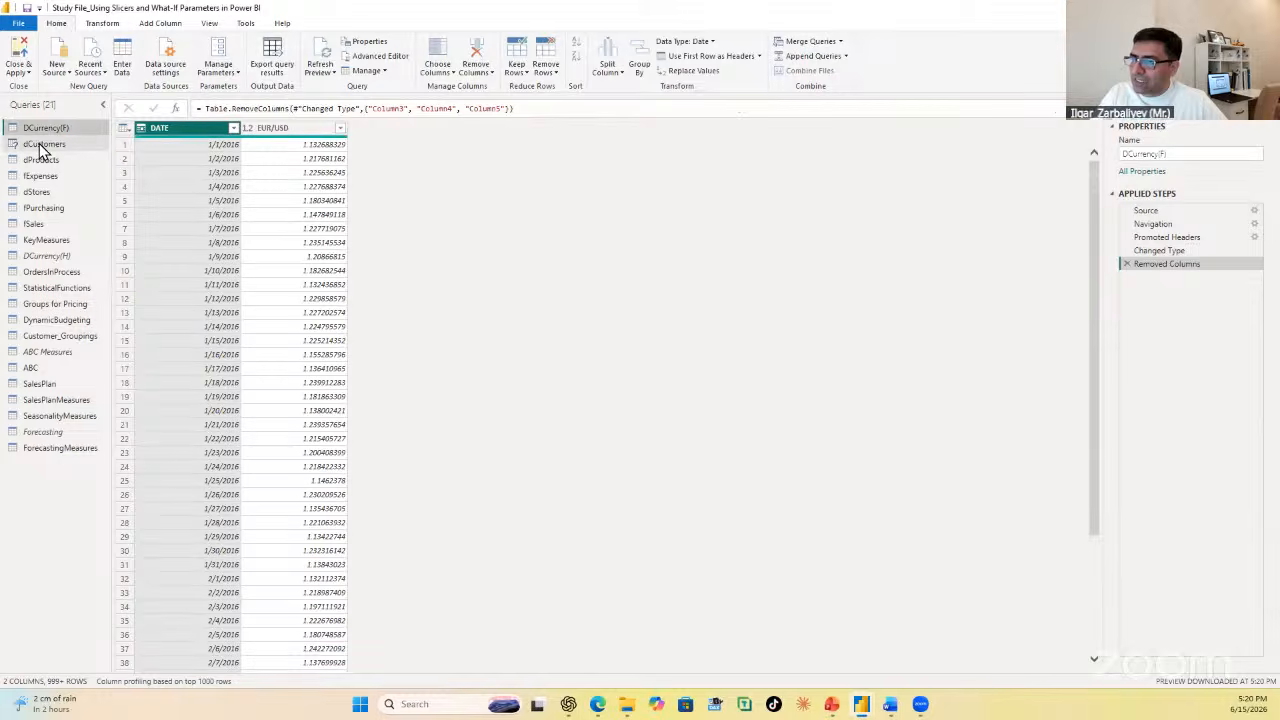
{"action": "left_click", "coordinate": [42, 145]}
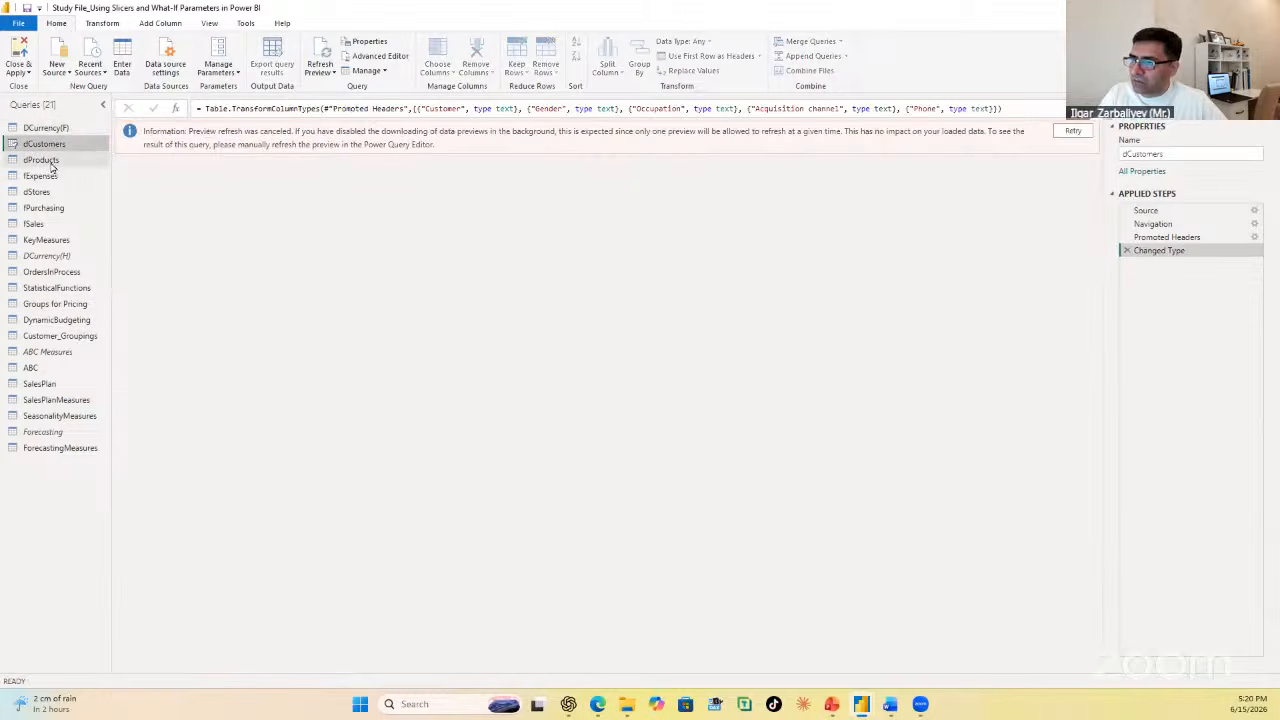
{"action": "left_click", "coordinate": [54, 177]}
{"action": "left_click", "coordinate": [52, 160]}
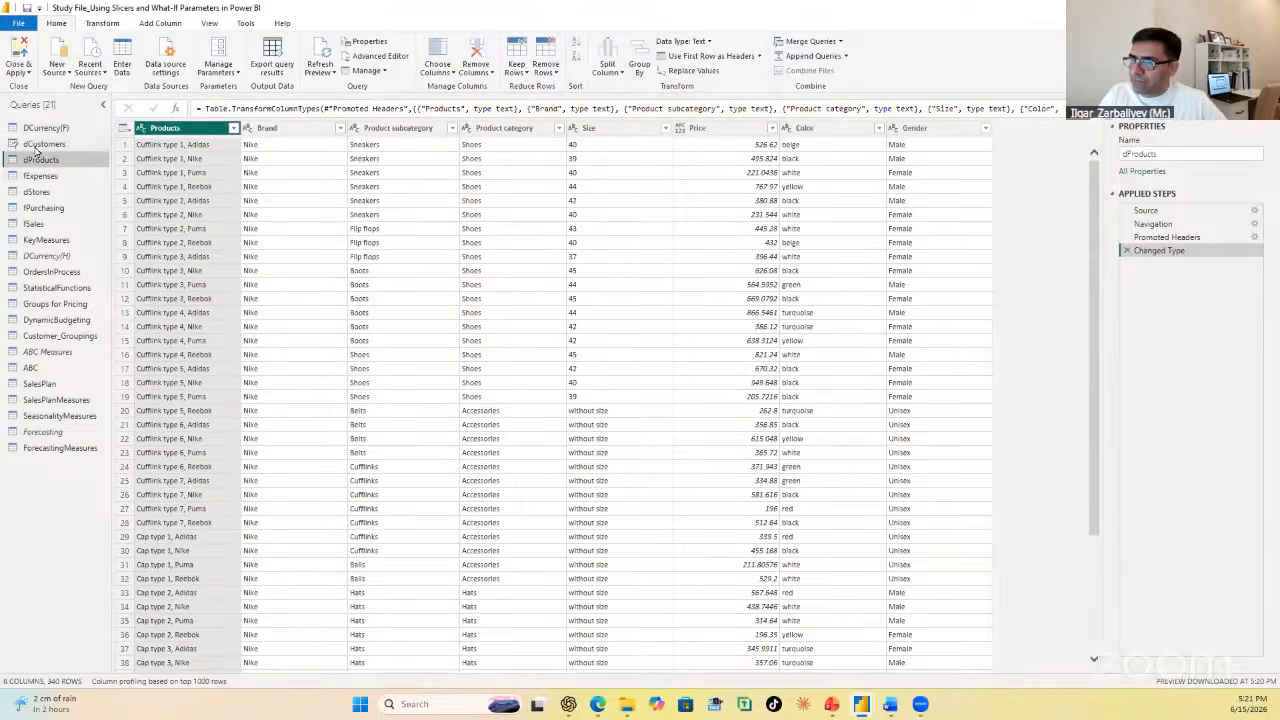
Step: Refresh all query previews with dCustomers selected, and apply the changes while closing the Power Query Editor
{"action": "left_click", "coordinate": [48, 145]}
{"action": "left_click", "coordinate": [318, 67]}
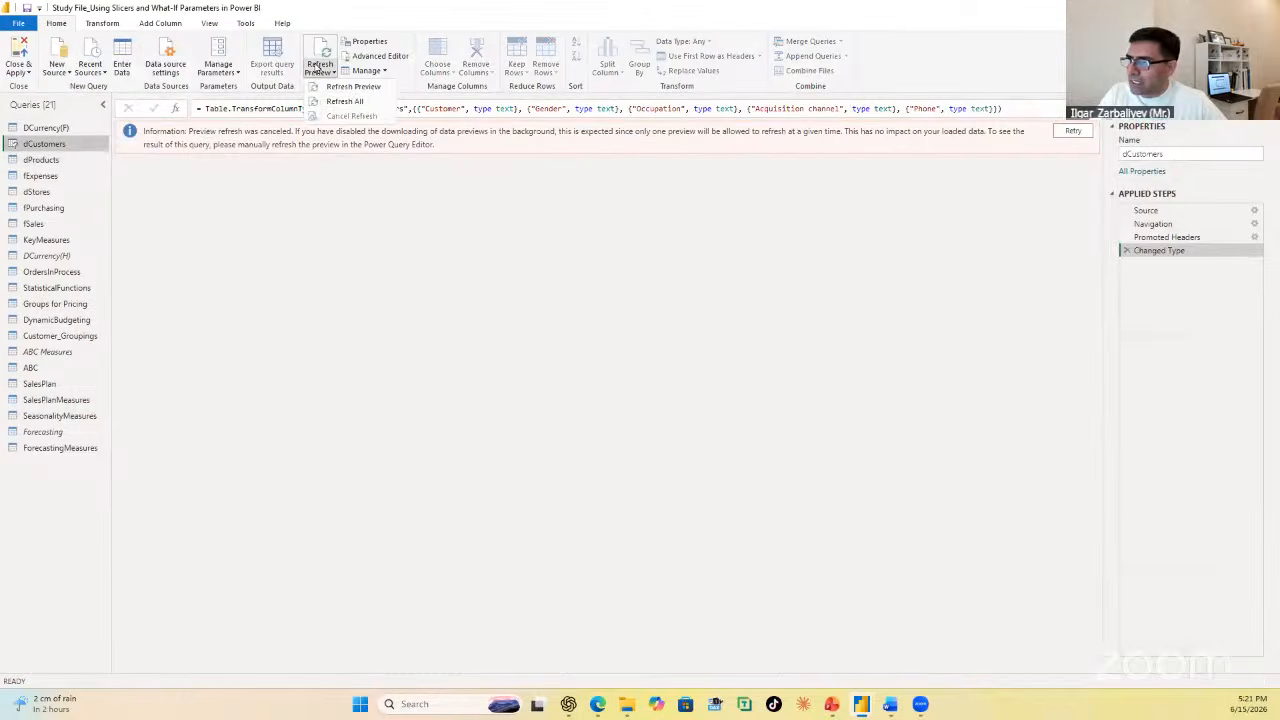
{"action": "left_click", "coordinate": [348, 101]}
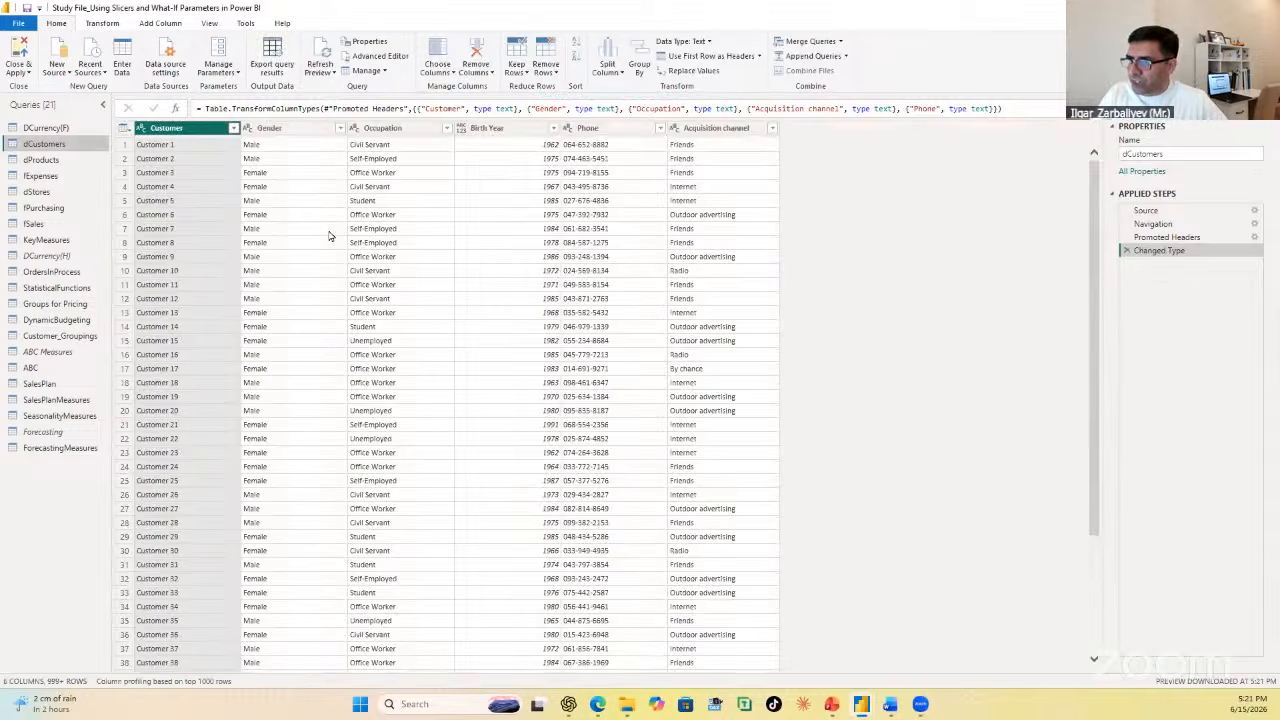
{"action": "left_click", "coordinate": [22, 60]}
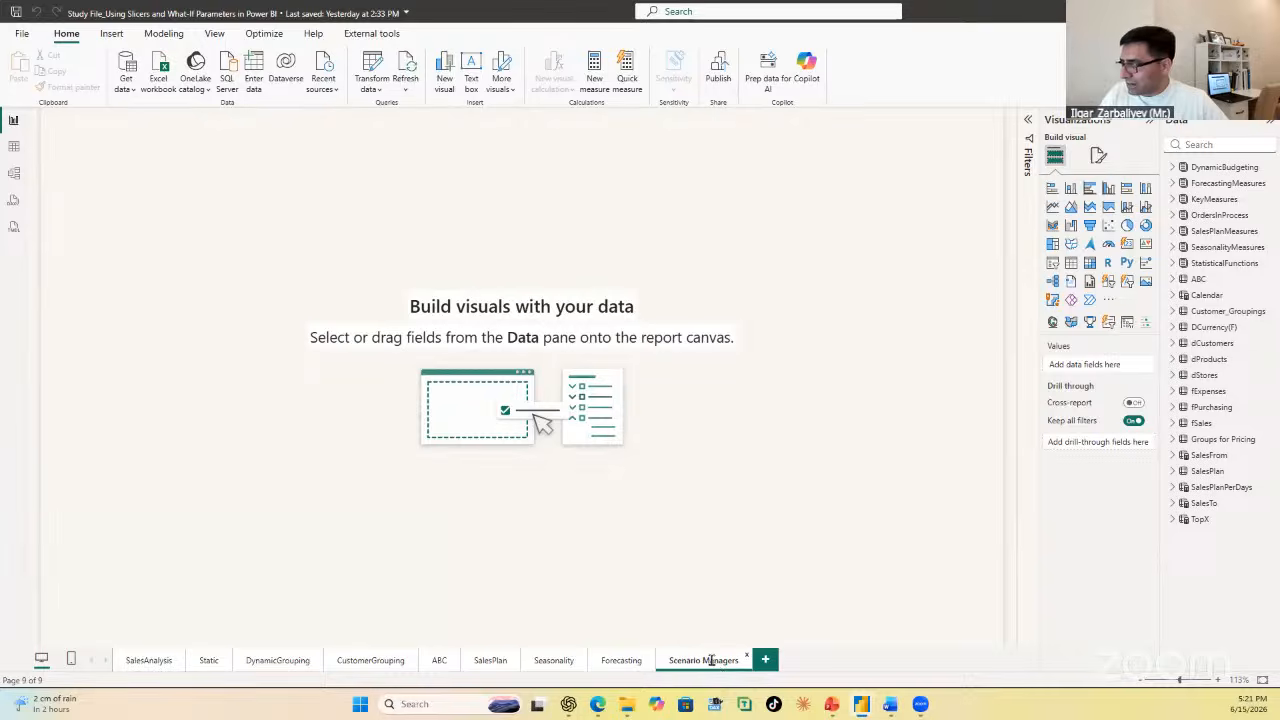
Step: Rename the Scenario Managers report page to "Scenario Analysis"
{"action": "key", "text": "BackSpace"}
{"action": "key", "text": "BackSpace"}
{"action": "key", "text": "BackSpace"}
{"action": "key", "text": "BackSpace"}
{"action": "key", "text": "BackSpace"}
{"action": "key", "text": "BackSpace"}
{"action": "key", "text": "BackSpace"}
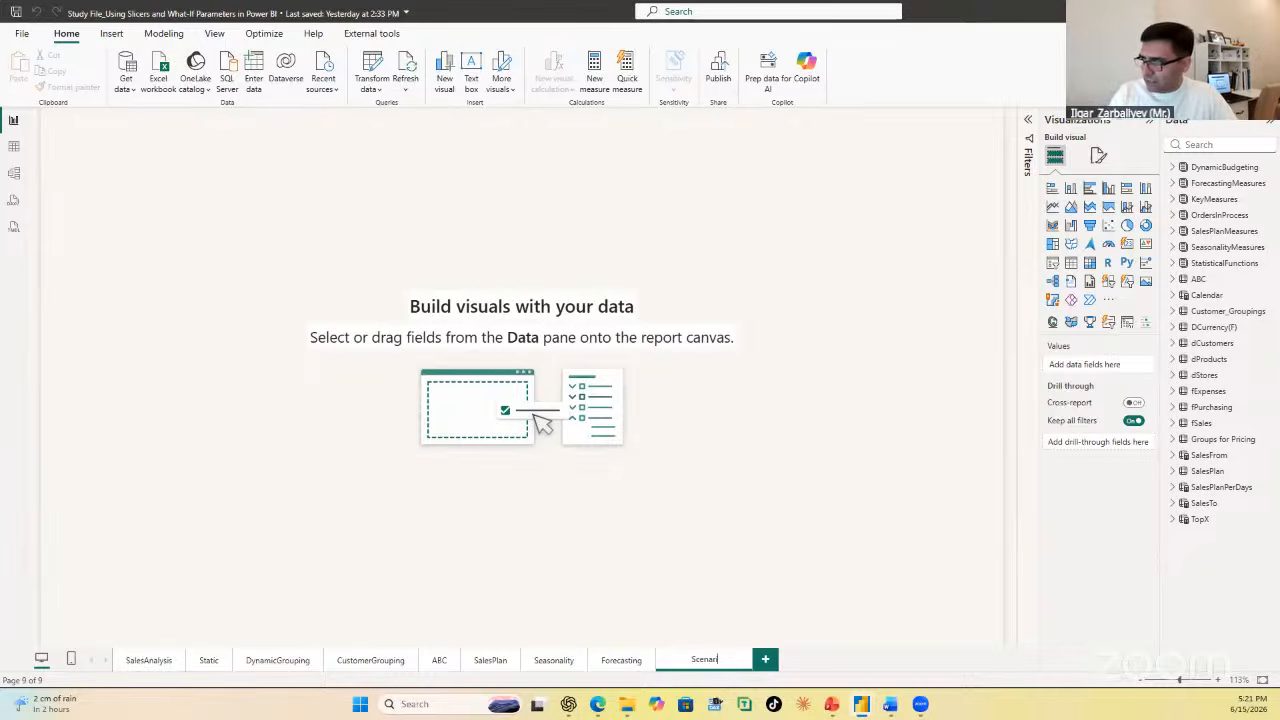
{"action": "type", "text": "Analysis"}
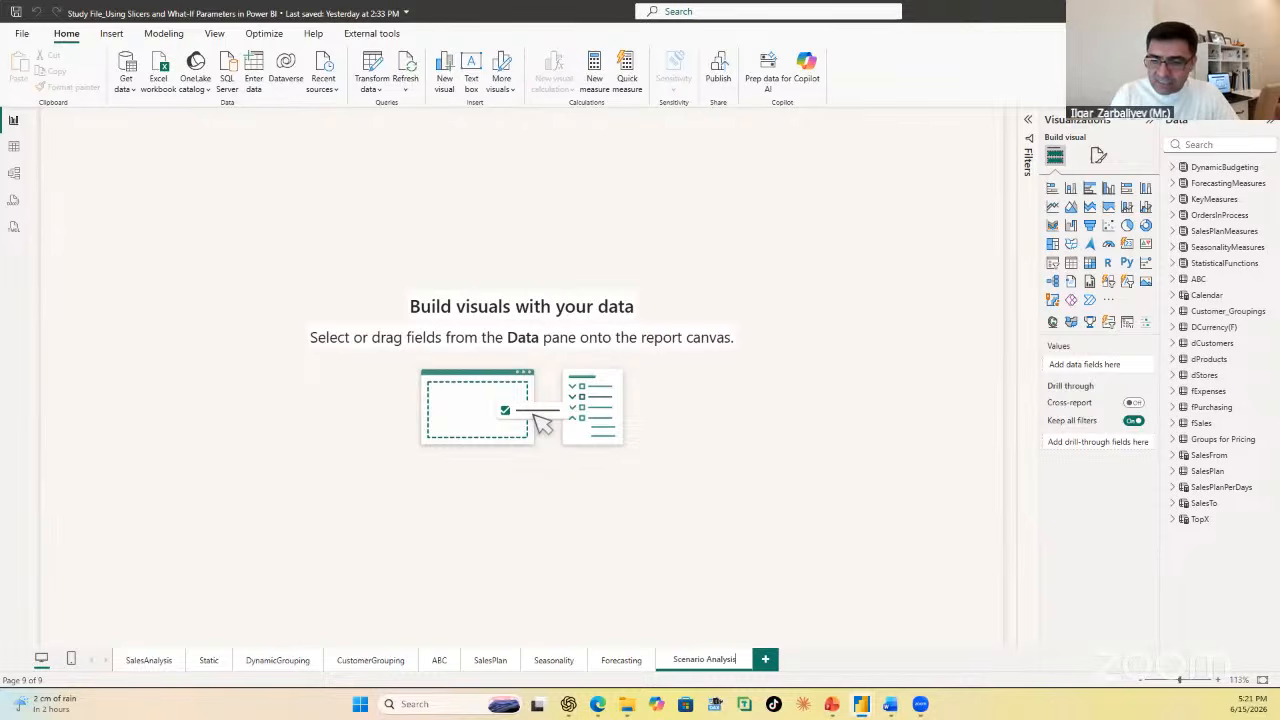
{"action": "key", "text": "Return"}
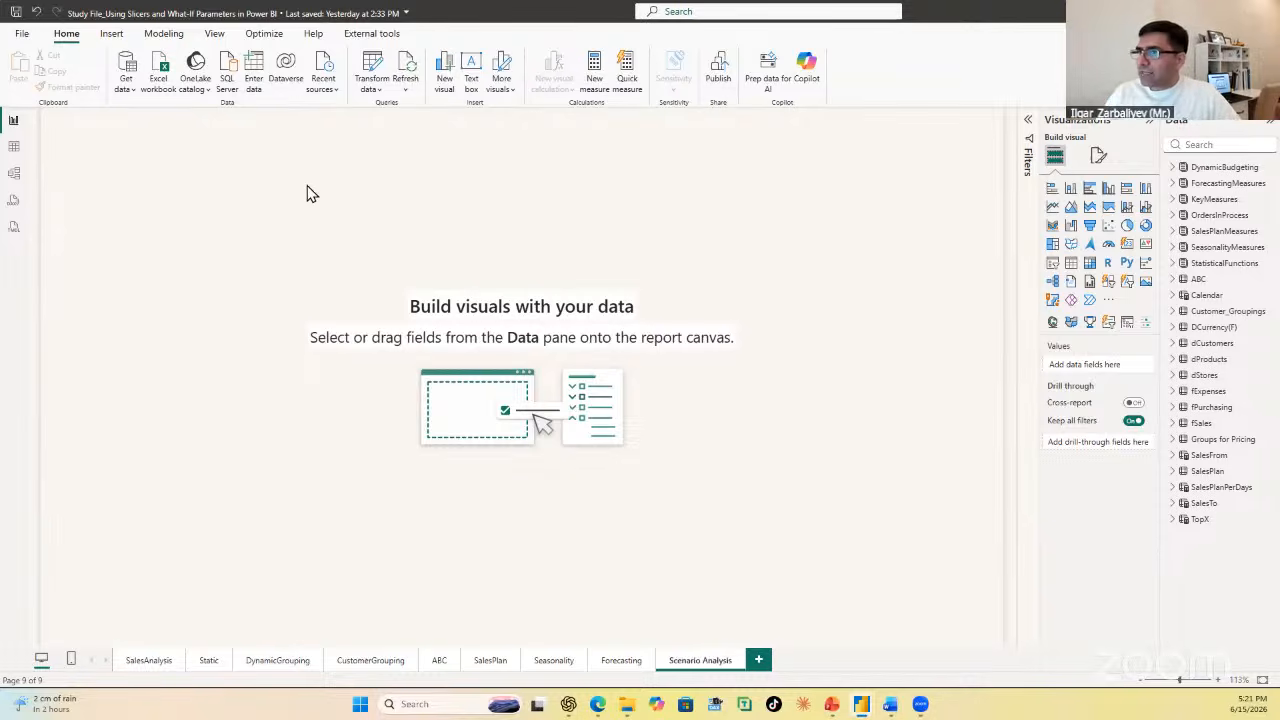
Step: Add a text box reading "SCENARIO ANALYSIS" at font size 20 and resize it to a wider, single-line heading
{"action": "left_click", "coordinate": [113, 34]}
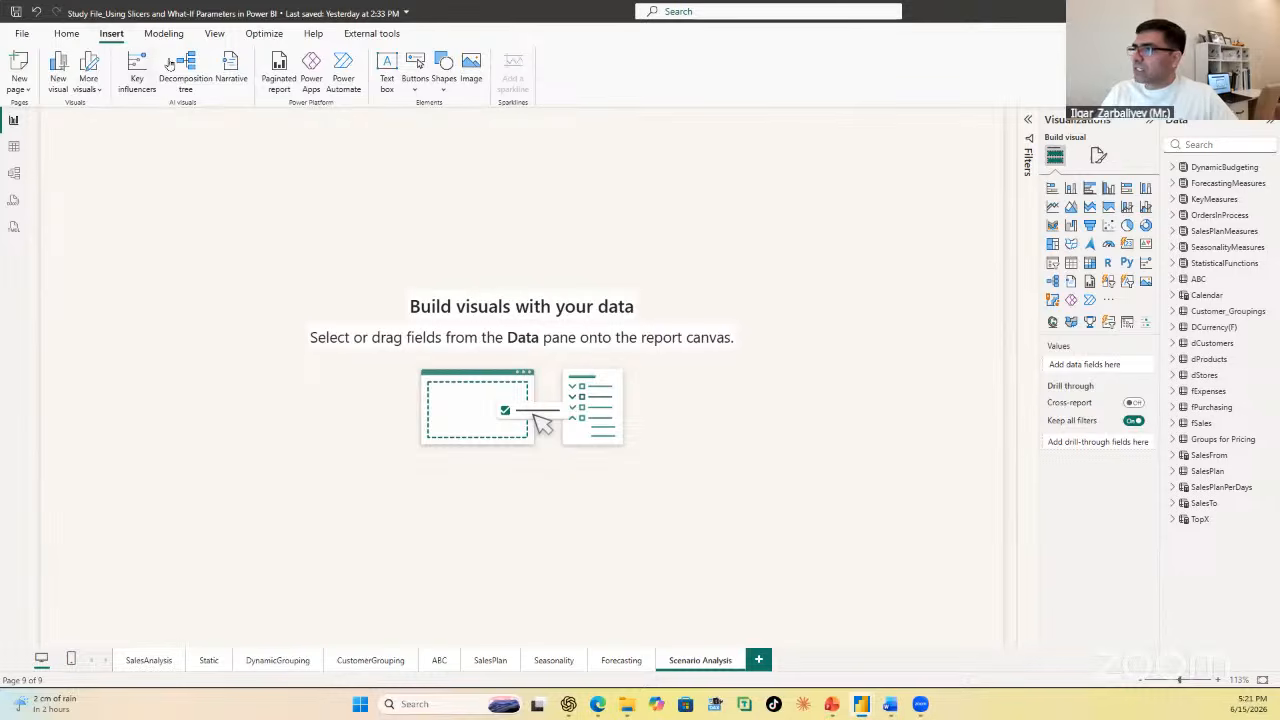
{"action": "left_click", "coordinate": [389, 72]}
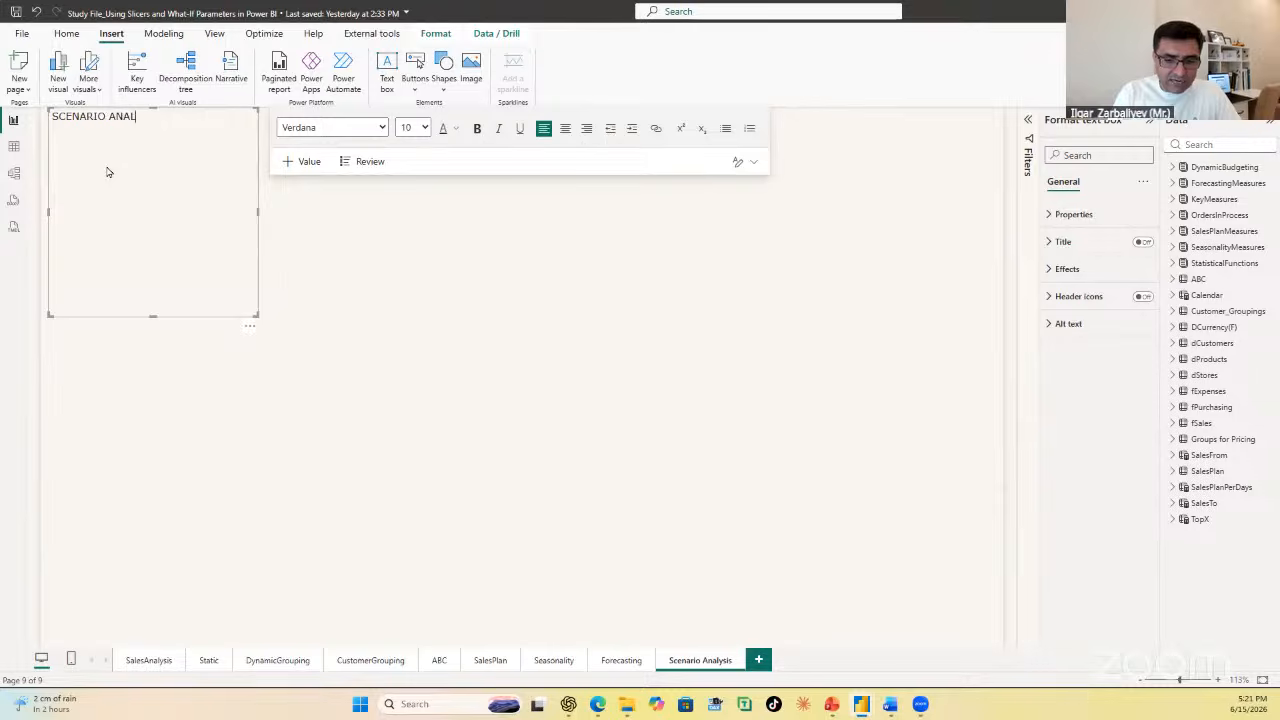
{"action": "type", "text": "YSIS"}
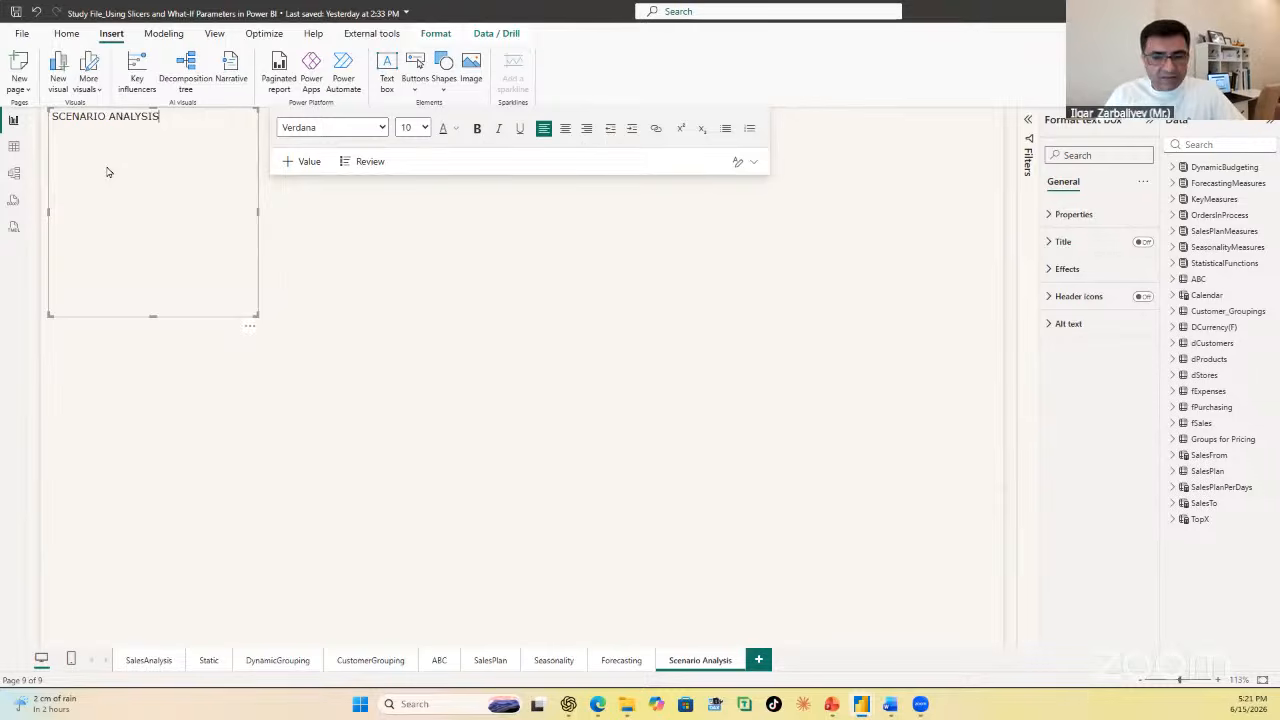
{"action": "key", "text": "ctrl+a"}
{"action": "left_click", "coordinate": [412, 128]}
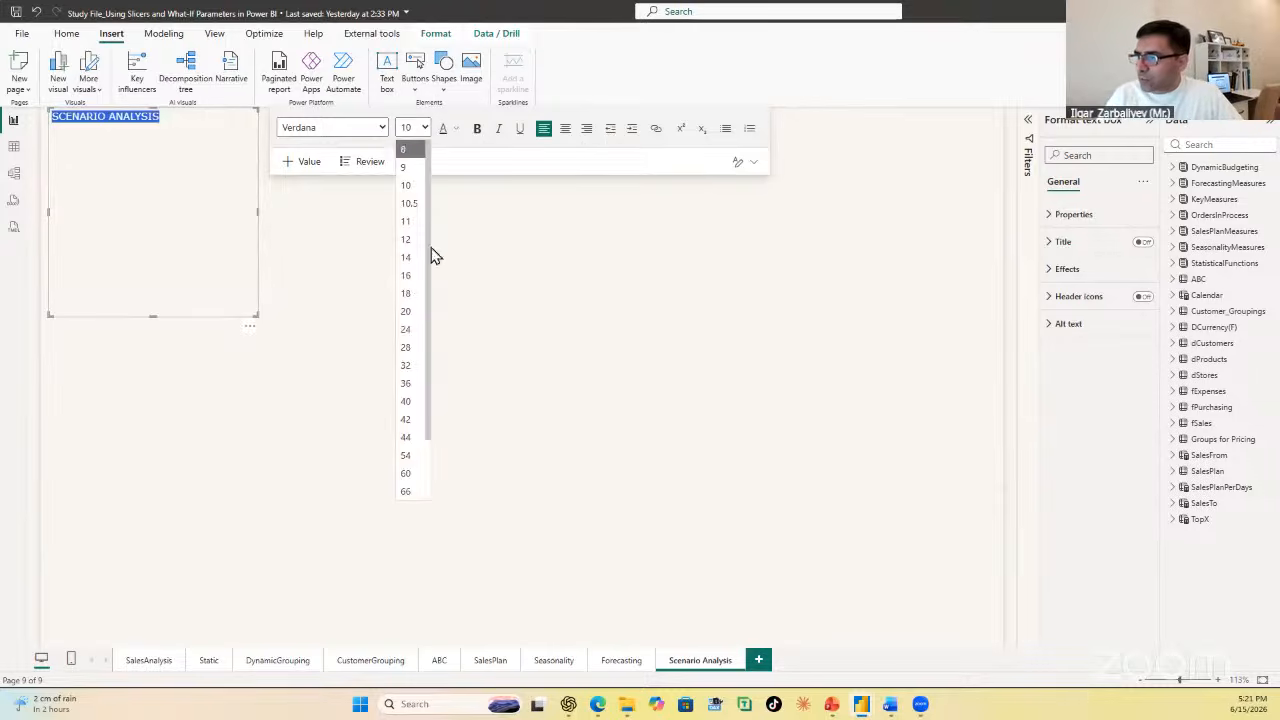
{"action": "left_click", "coordinate": [410, 311]}
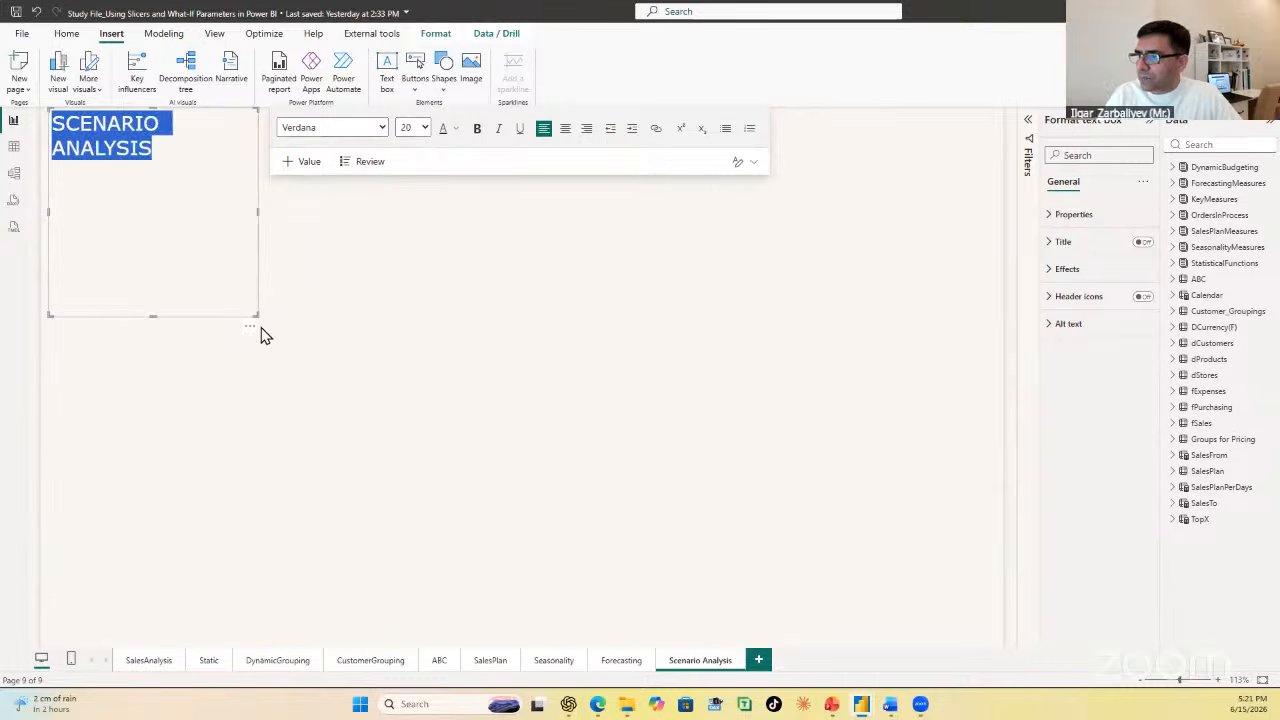
{"action": "left_click_drag", "start_coordinate": [256, 315], "coordinate": [291, 153]}
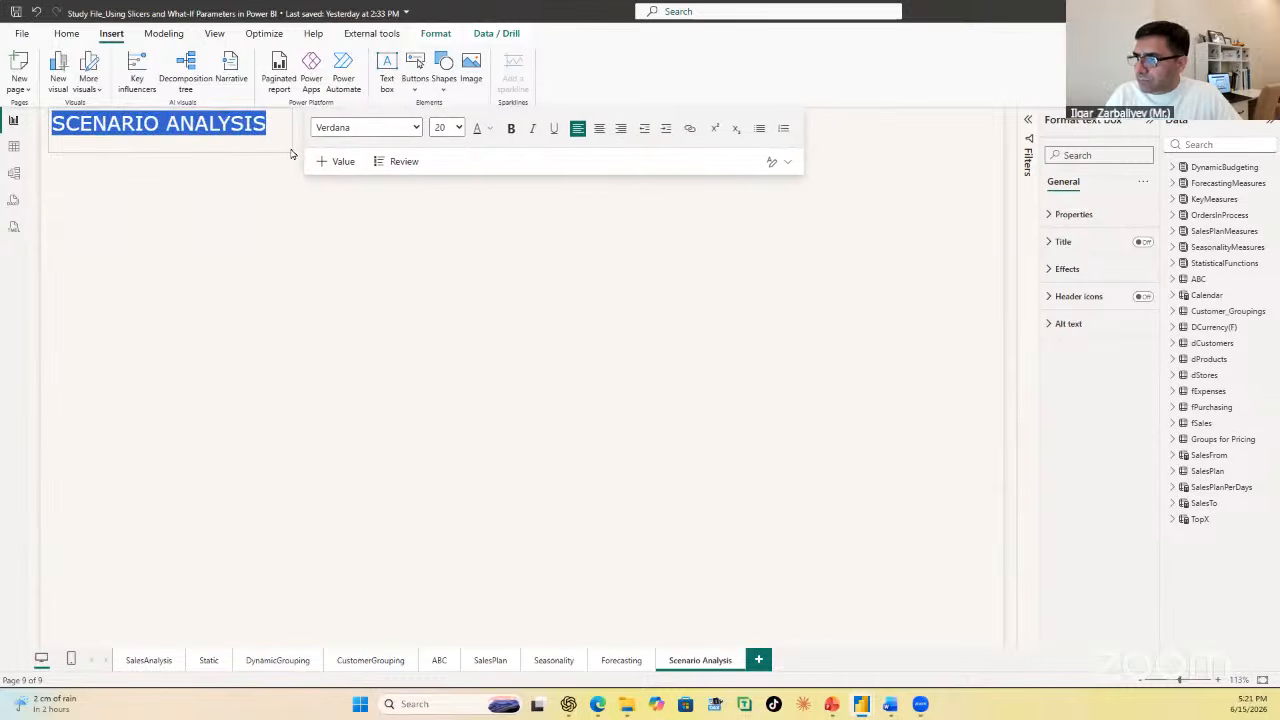
Step: Color the SCENARIO ANALYSIS heading orange-red and make it bold
{"action": "left_click", "coordinate": [489, 129]}
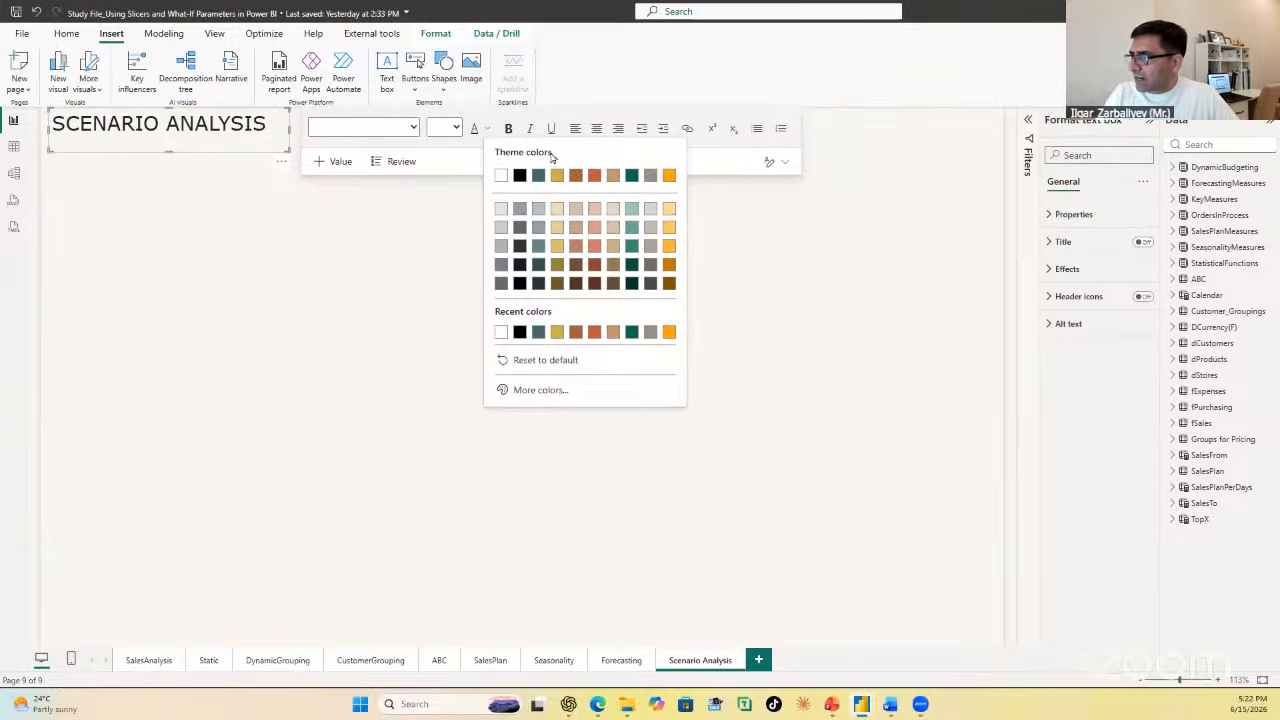
{"action": "left_click", "coordinate": [594, 332]}
{"action": "left_click", "coordinate": [290, 222]}
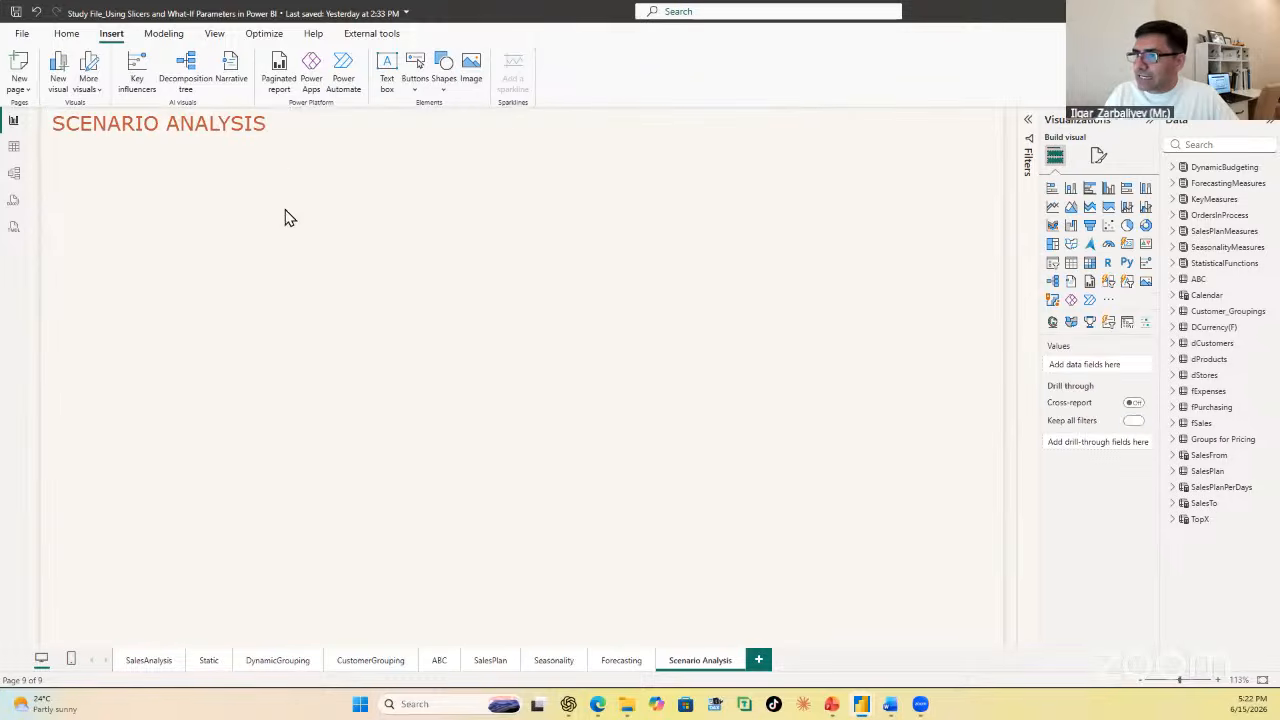
{"action": "left_click", "coordinate": [221, 123]}
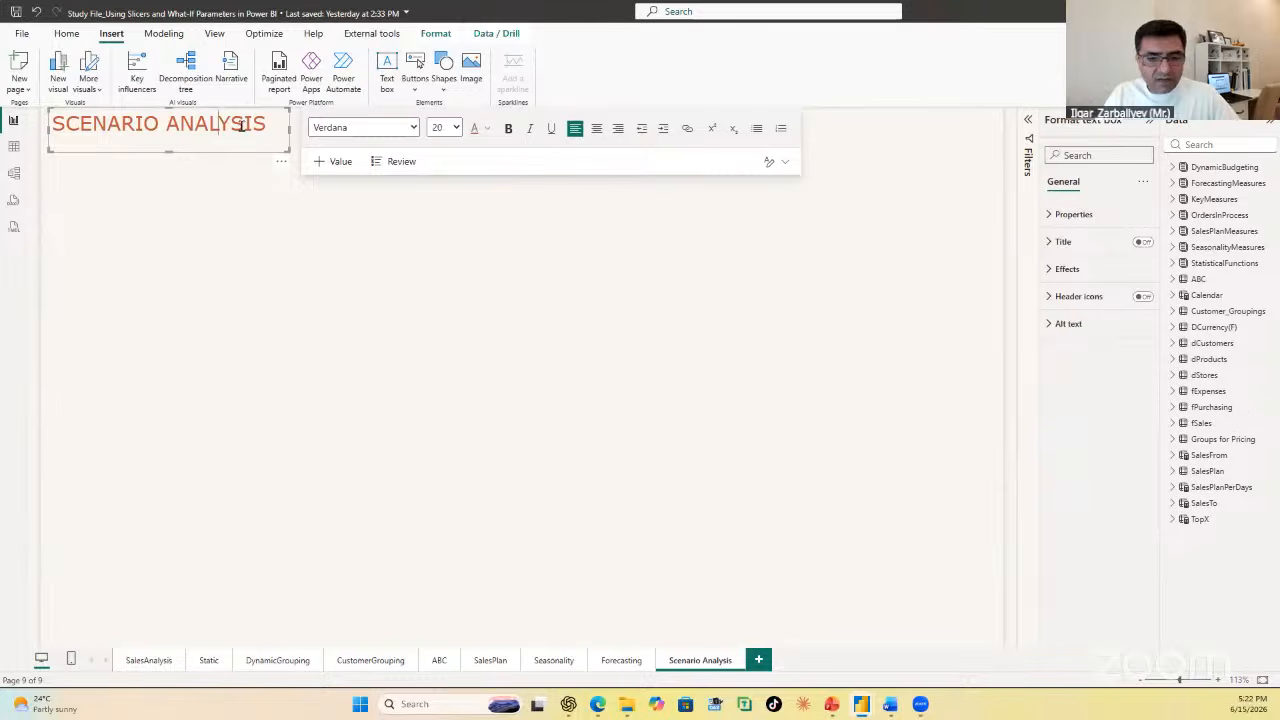
{"action": "key", "text": "ctrl+a"}
{"action": "left_click", "coordinate": [508, 128]}
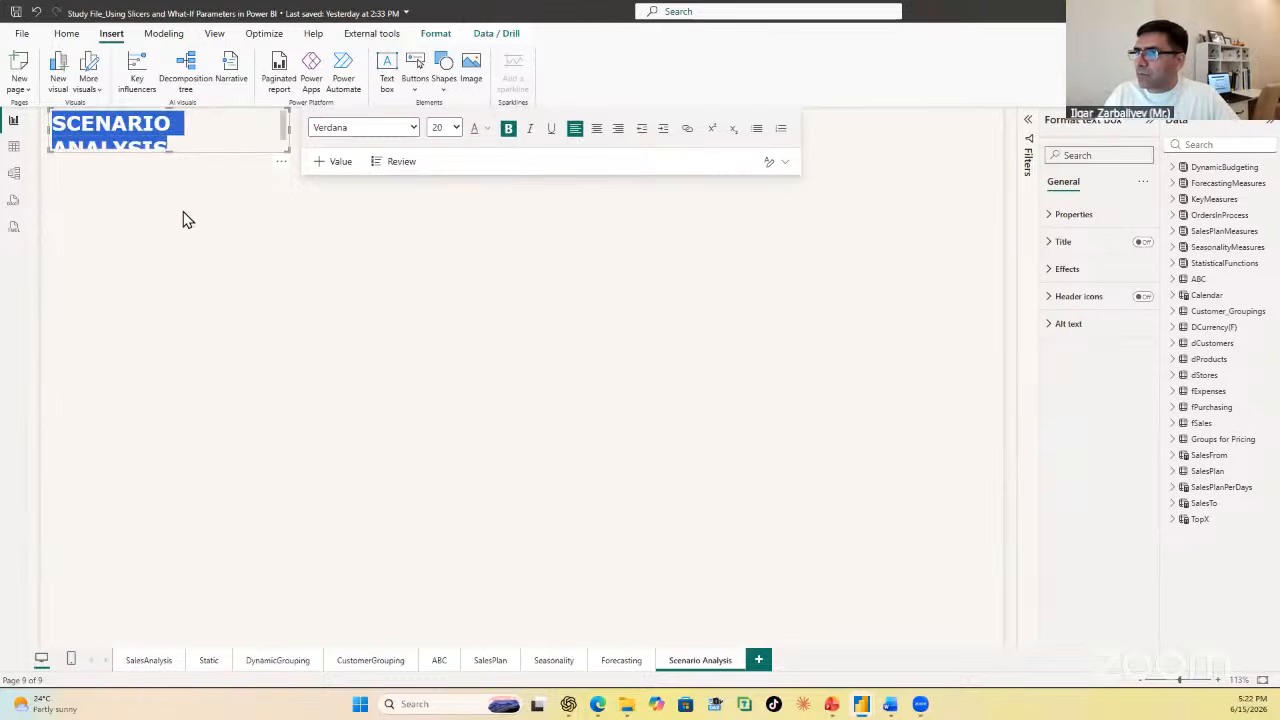
Step: Widen the heading's text box so the bold text fits on one line, and move it slightly lower on the page
{"action": "left_click", "coordinate": [271, 206]}
{"action": "left_click", "coordinate": [285, 152]}
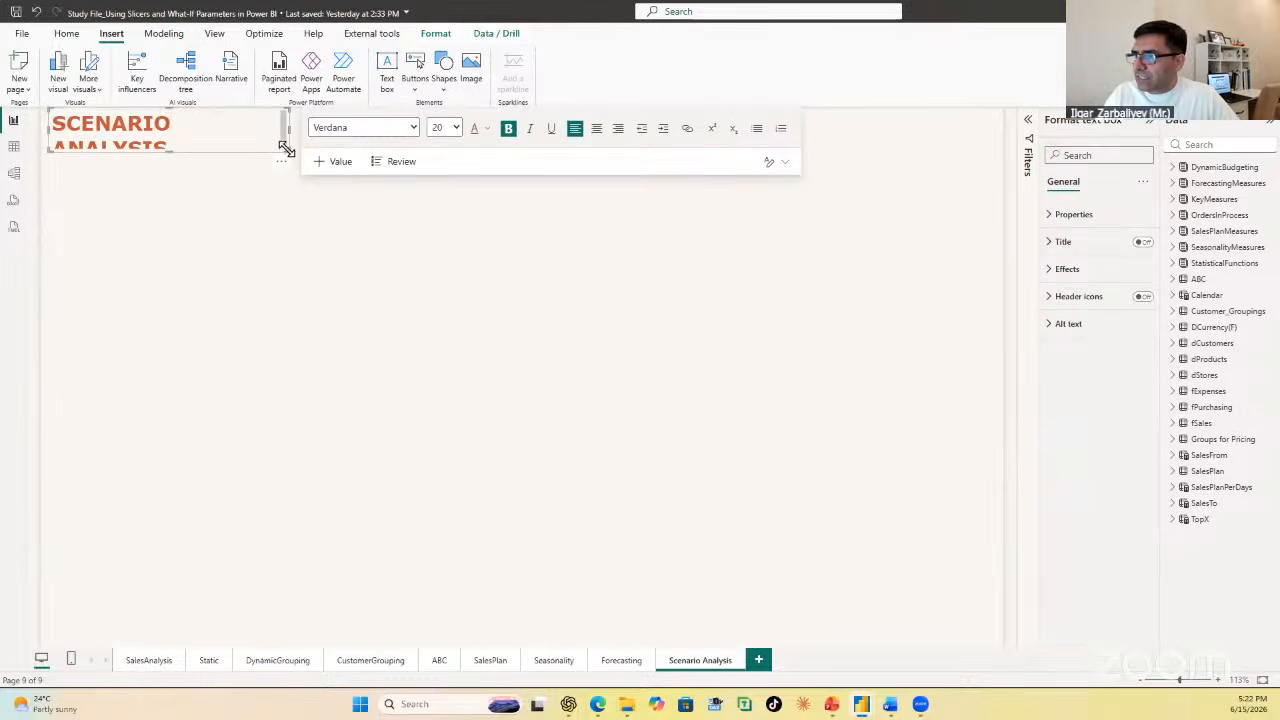
{"action": "left_click_drag", "start_coordinate": [285, 150], "coordinate": [319, 141]}
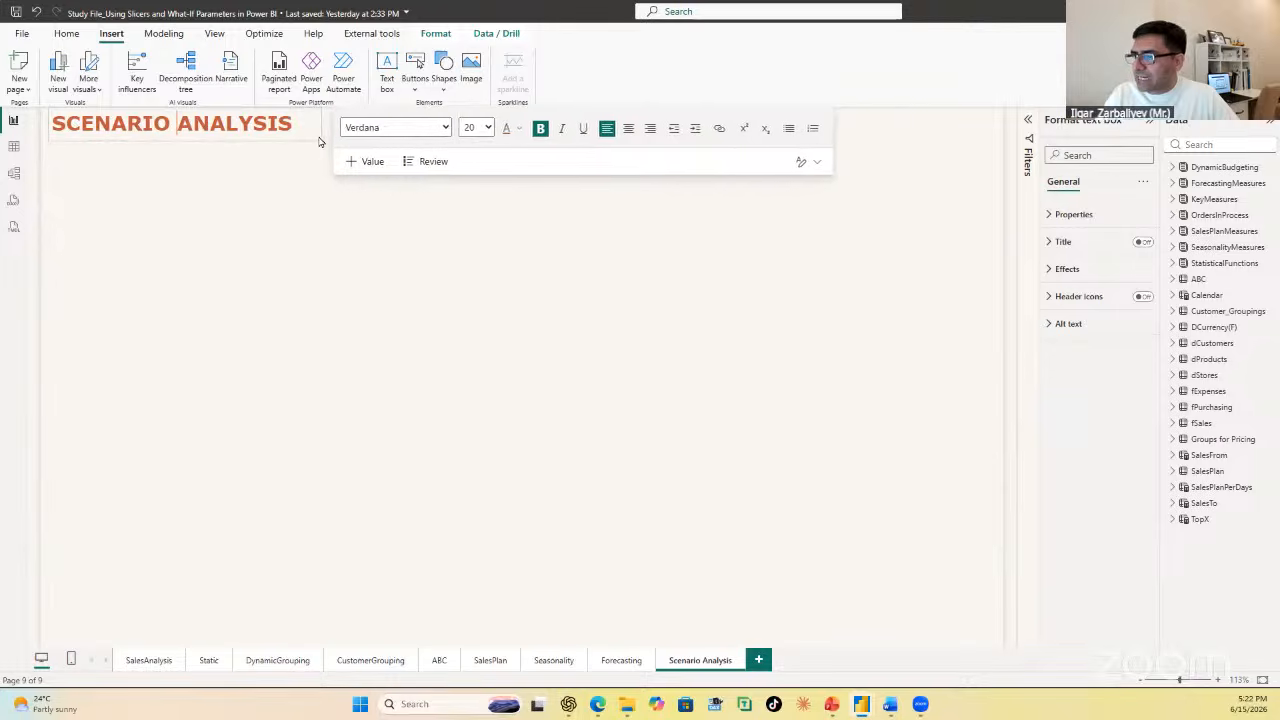
{"action": "left_click", "coordinate": [278, 216]}
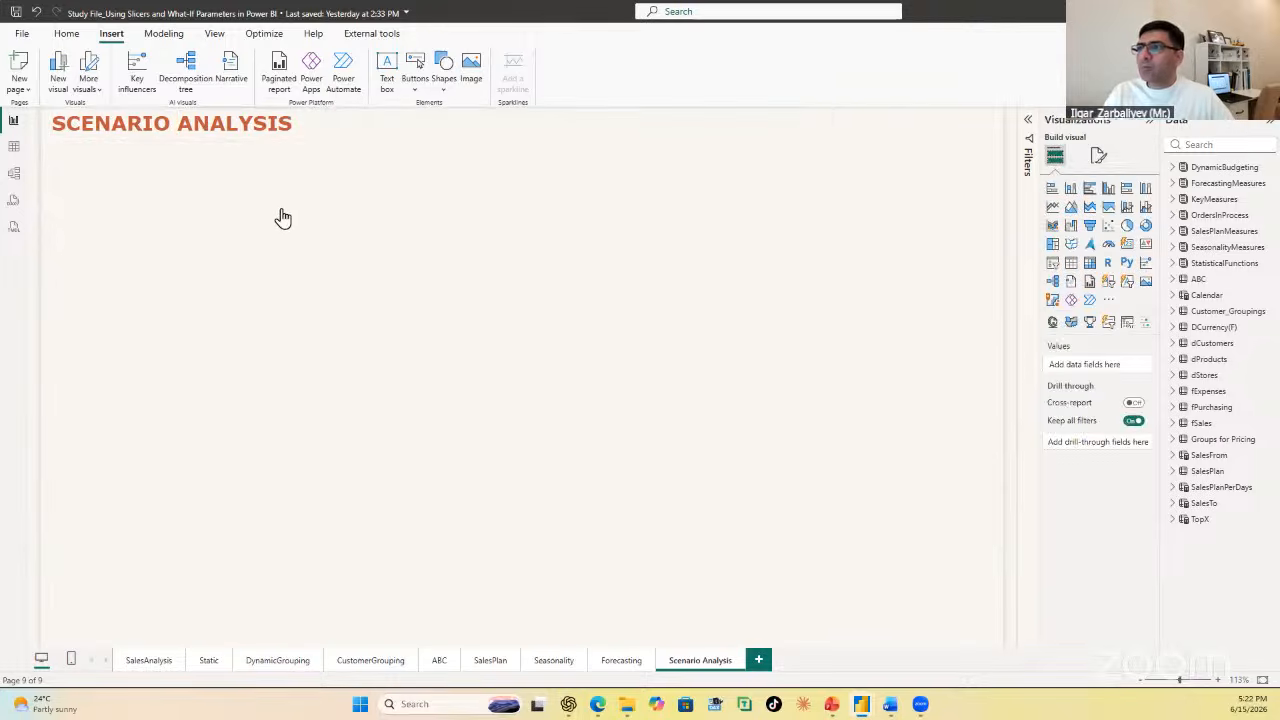
{"action": "left_click_drag", "start_coordinate": [307, 157], "coordinate": [304, 165]}
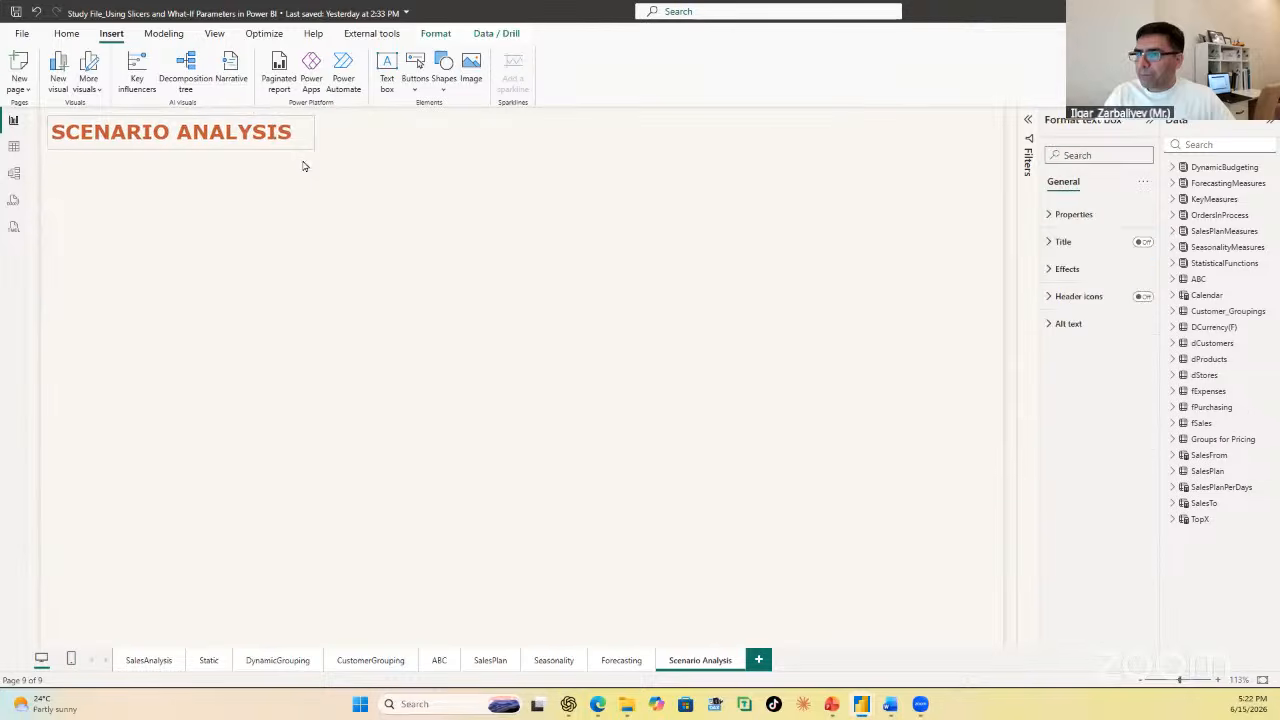
{"action": "left_click", "coordinate": [284, 268]}
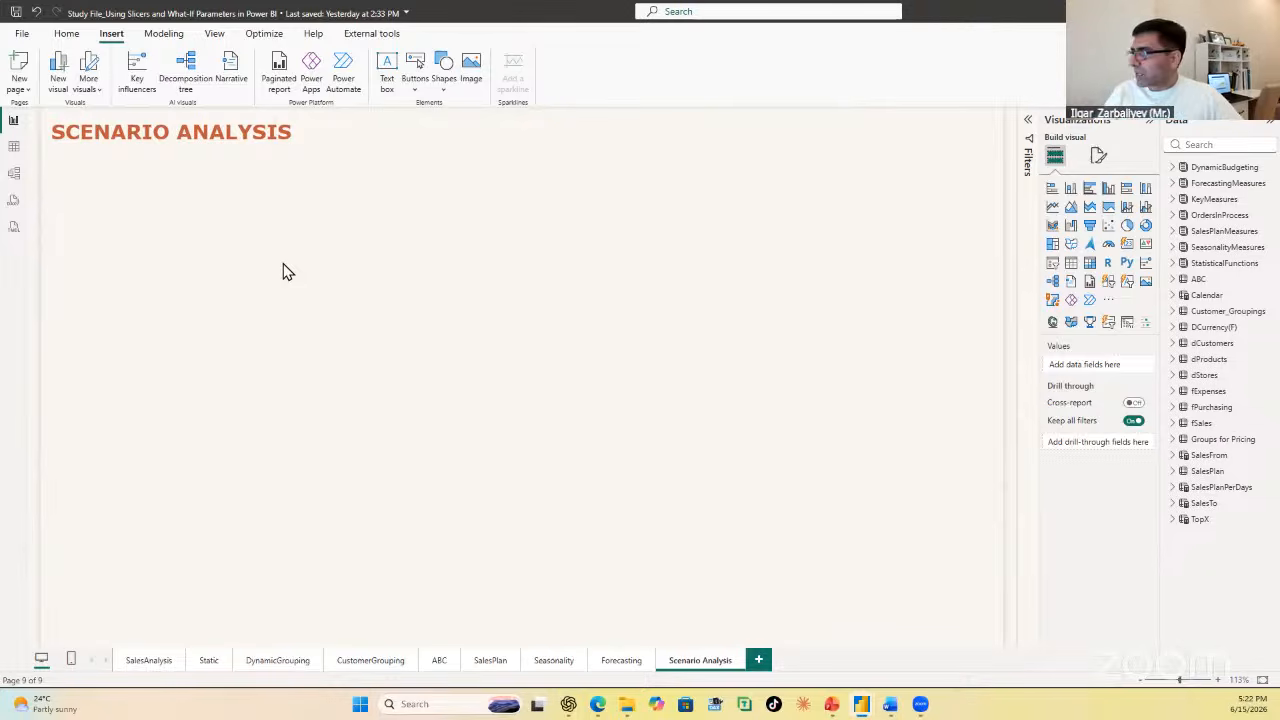
Step: Add a compact slicer below the heading and fill it with the Date field from the Calendar table
{"action": "left_click", "coordinate": [1054, 268]}
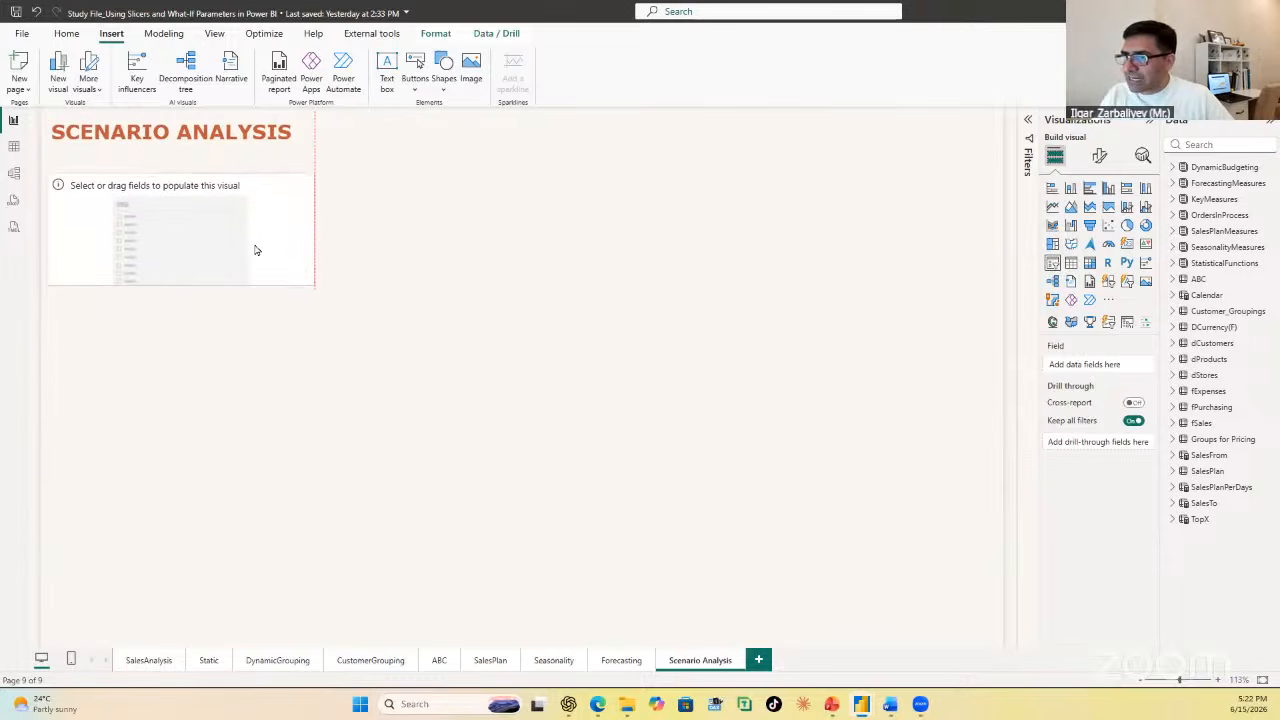
{"action": "left_click_drag", "start_coordinate": [310, 285], "coordinate": [252, 270]}
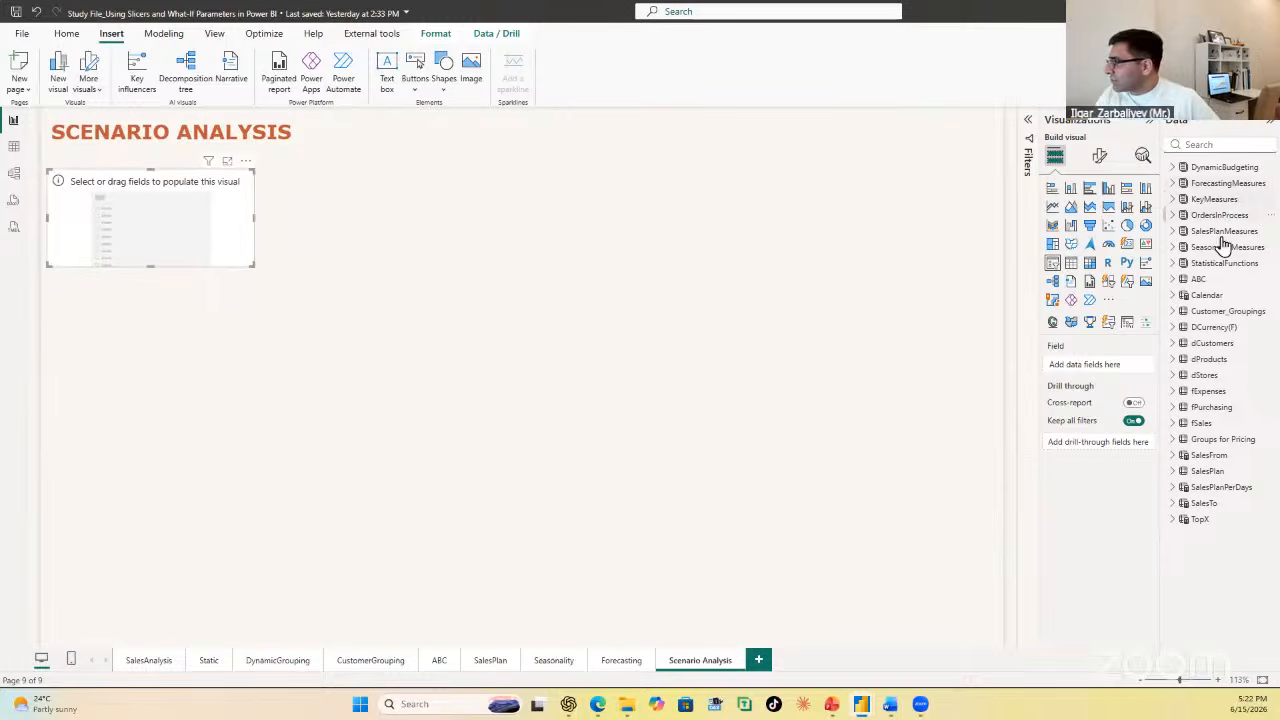
{"action": "left_click", "coordinate": [1173, 296]}
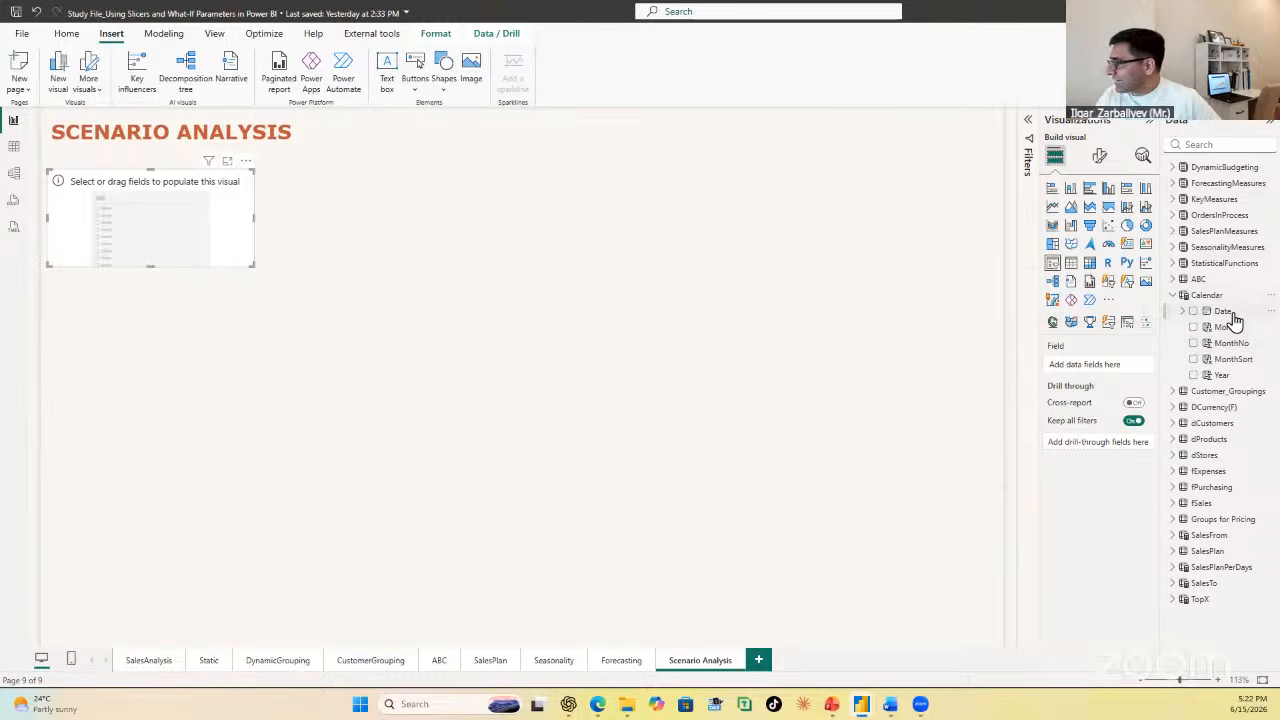
{"action": "left_click_drag", "start_coordinate": [1230, 314], "coordinate": [232, 225]}
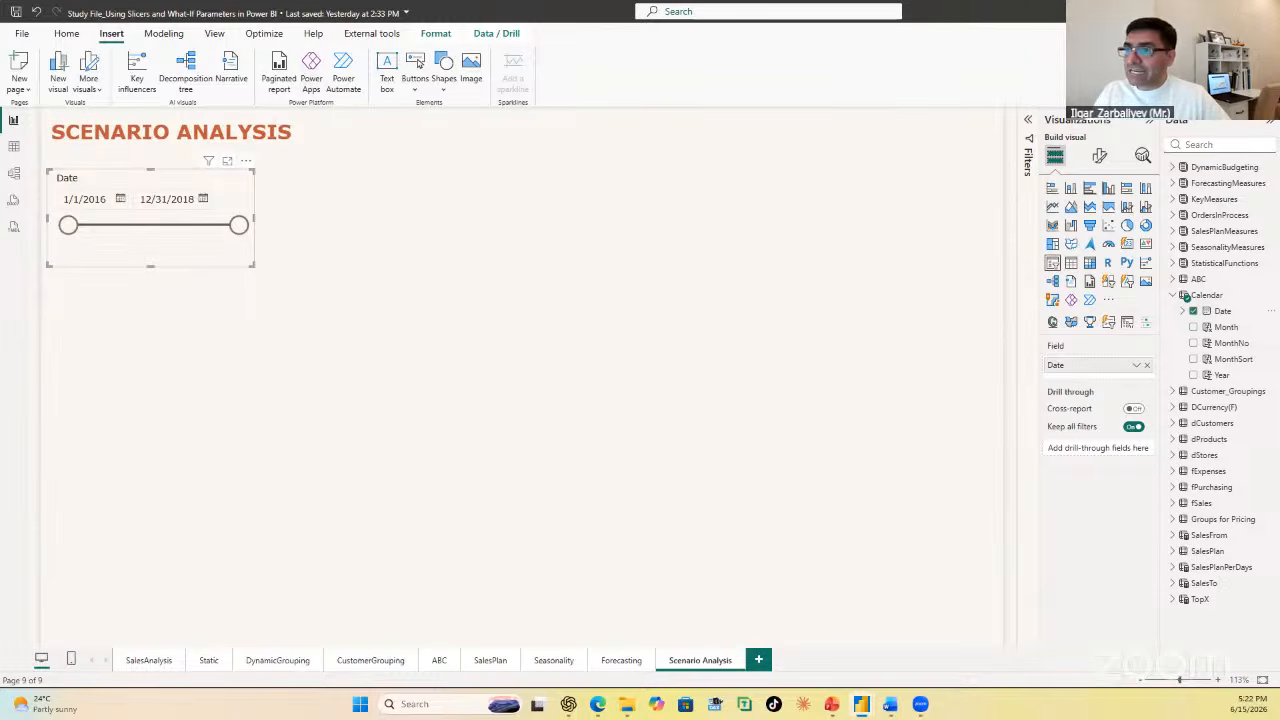
Step: In the table view, examine the Calendar table's formula and the Date, PreviousShoppingDate and Shipping Date columns of fSales
{"action": "left_click", "coordinate": [14, 148]}
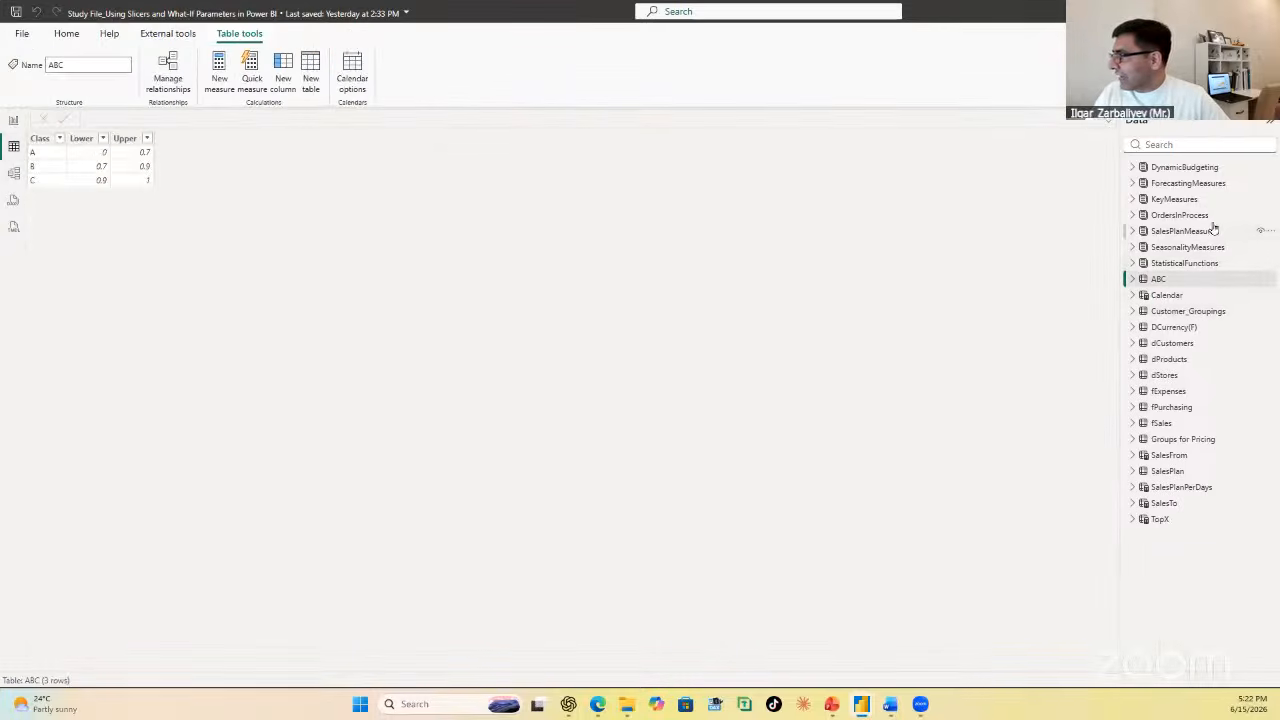
{"action": "left_click", "coordinate": [1166, 295]}
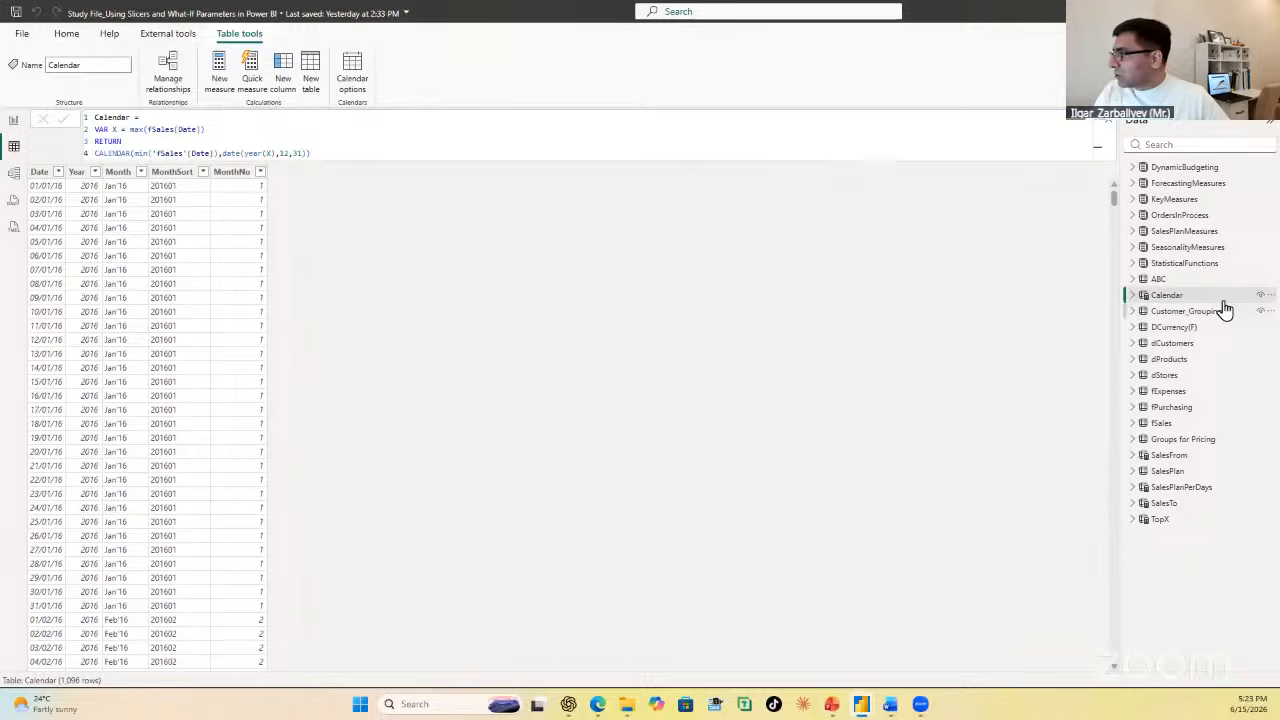
{"action": "left_click", "coordinate": [1163, 424]}
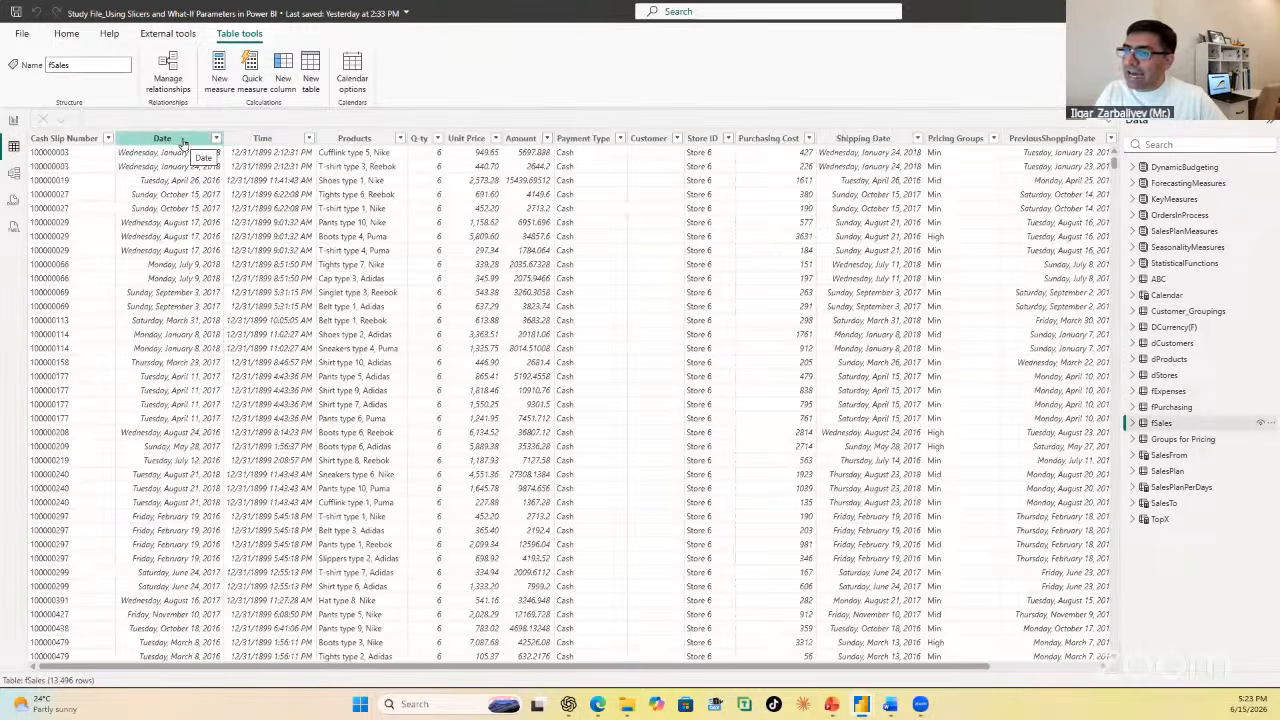
{"action": "left_click", "coordinate": [183, 142]}
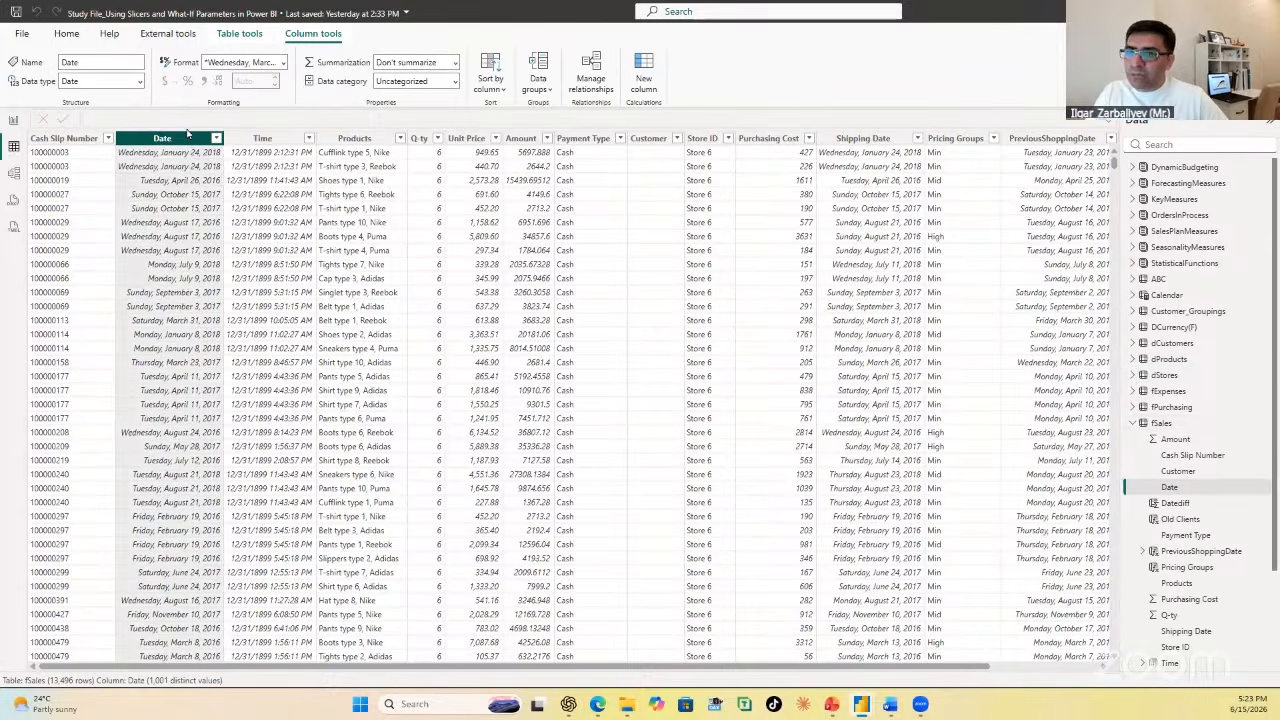
{"action": "left_click", "coordinate": [1060, 138]}
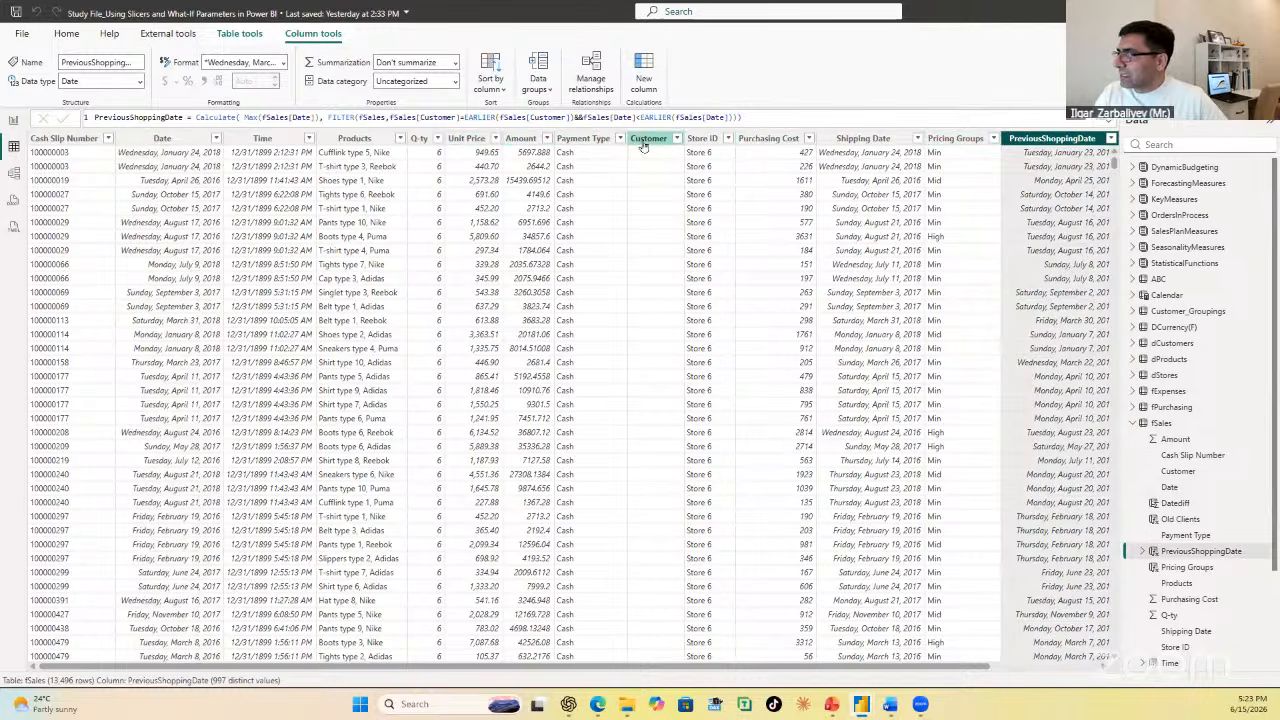
{"action": "left_click", "coordinate": [855, 138]}
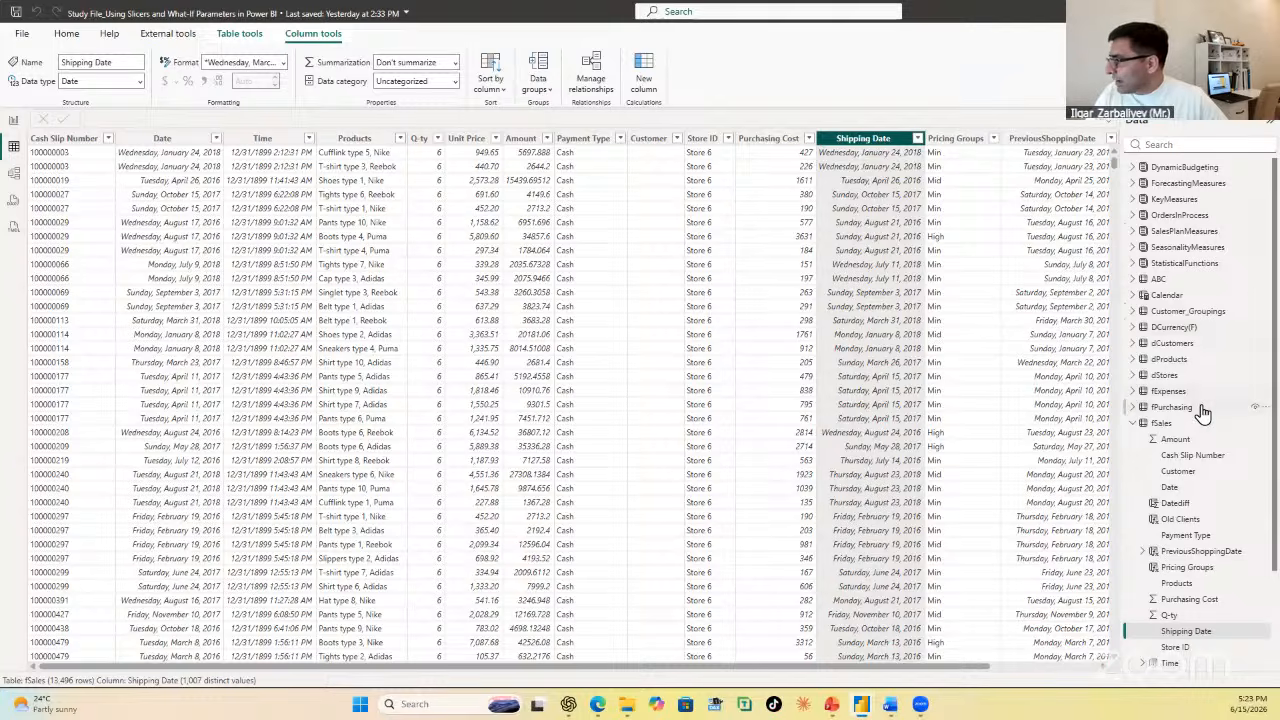
Step: In the Calendar table's formula, base variable X on the maximum of fSales[Shipping Date] and commit the change
{"action": "left_click", "coordinate": [1172, 296]}
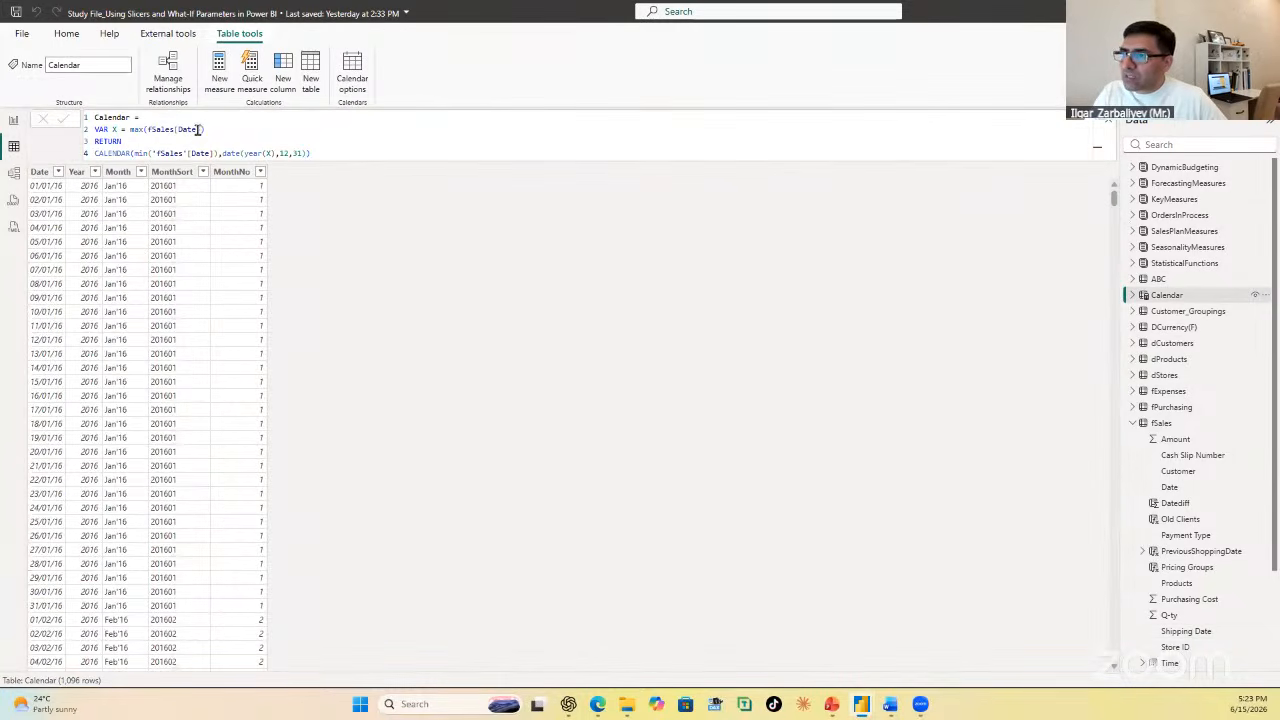
{"action": "left_click", "coordinate": [198, 130]}
{"action": "key", "text": "BackSpace"}
{"action": "key", "text": "BackSpace"}
{"action": "key", "text": "BackSpace"}
{"action": "key", "text": "BackSpace"}
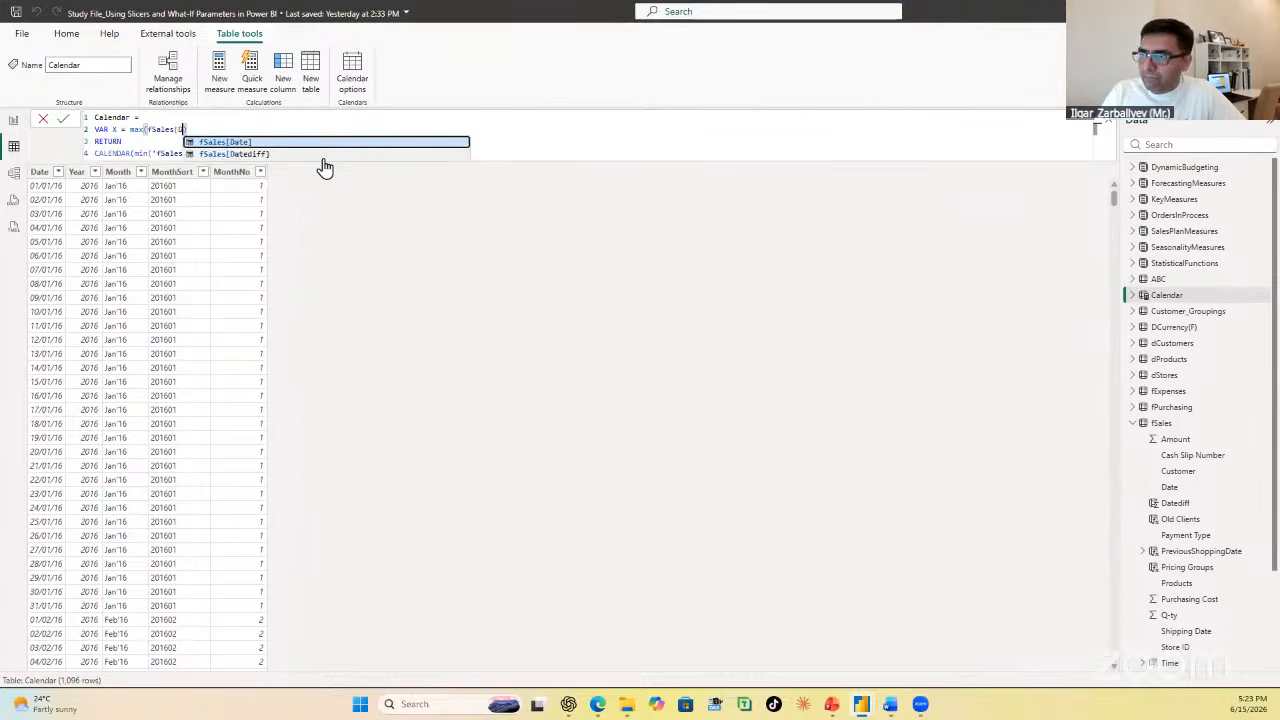
{"action": "key", "text": "BackSpace"}
{"action": "type", "text": "Shi"}
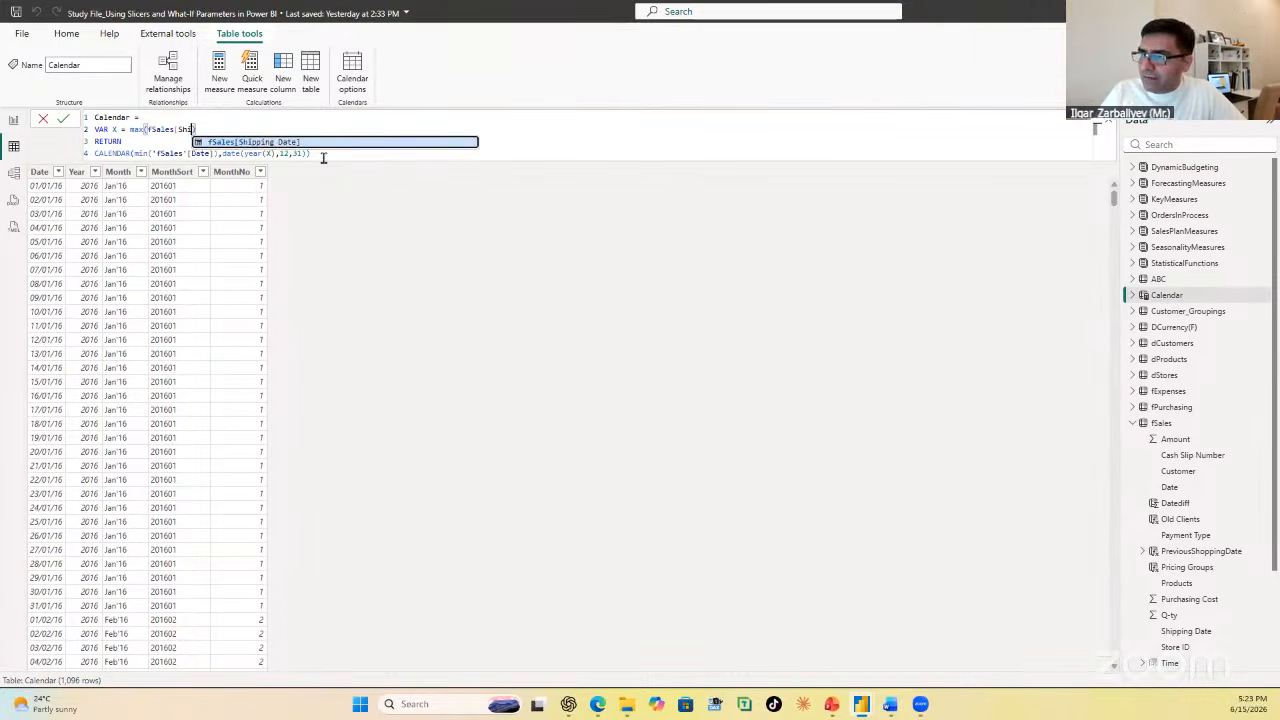
{"action": "key", "text": "Tab"}
{"action": "left_click", "coordinate": [63, 118]}
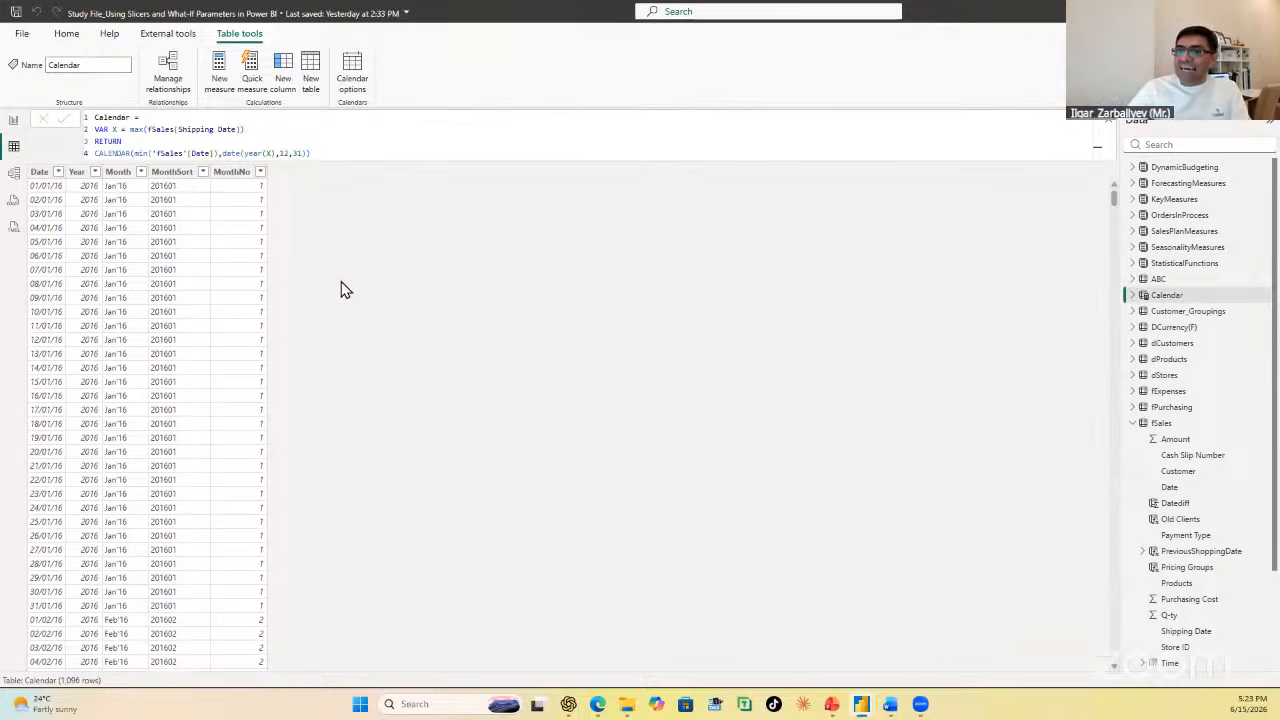
{"action": "left_click", "coordinate": [1110, 124]}
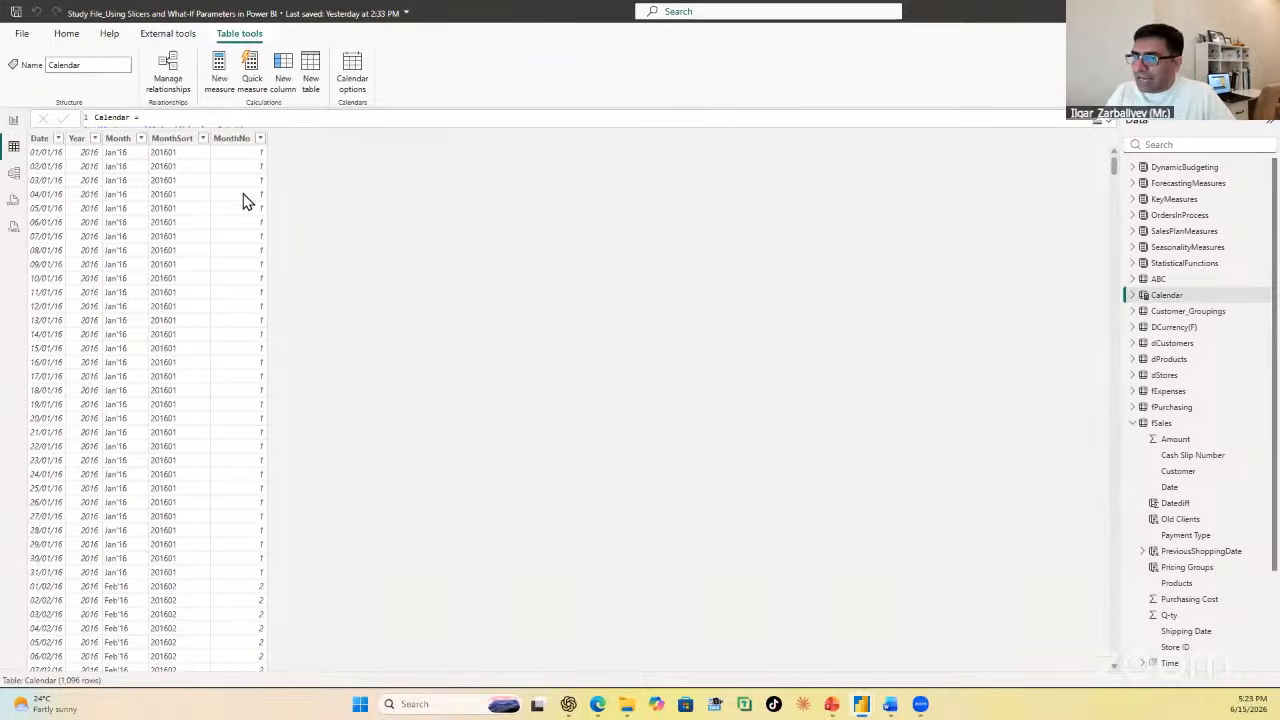
Step: In the model view, examine the relationships linking Calendar and the dimension tables to fSales, fExpenses and fPurchasing
{"action": "left_click", "coordinate": [14, 175]}
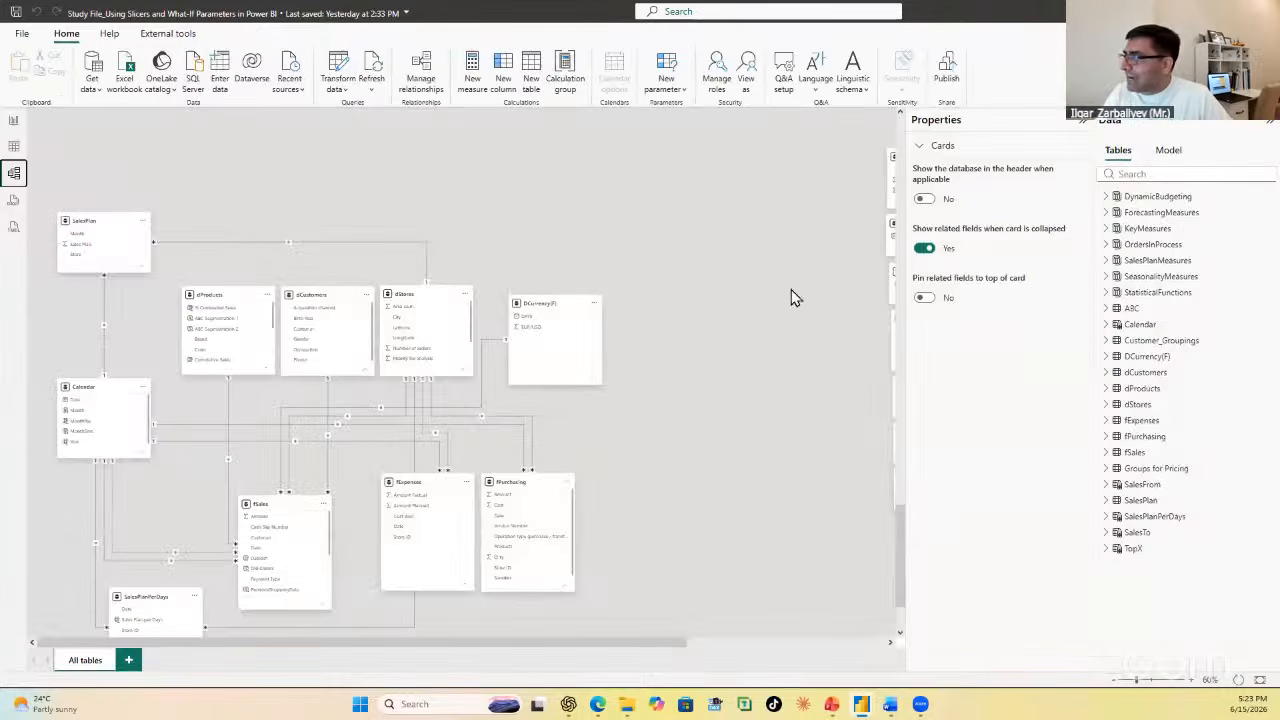
{"action": "left_click", "coordinate": [1083, 125]}
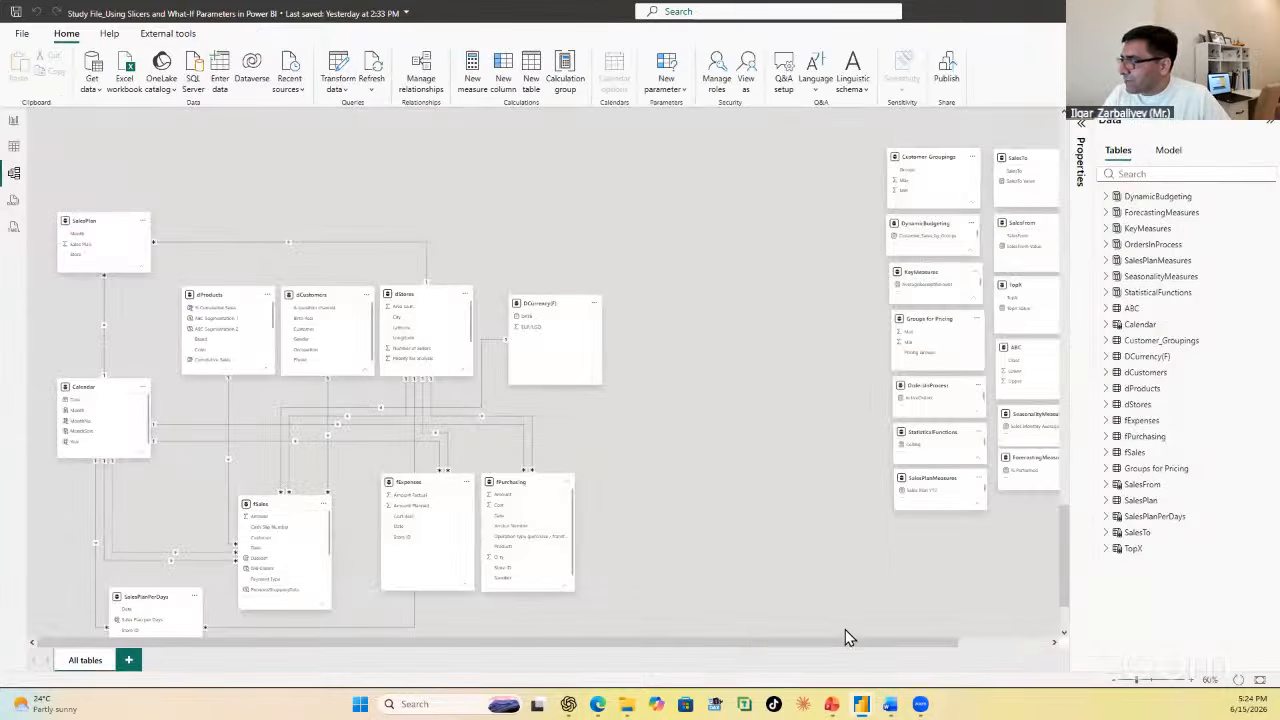
{"action": "scroll", "coordinate": [623, 501], "scroll_direction": "down", "scroll_amount": 1}
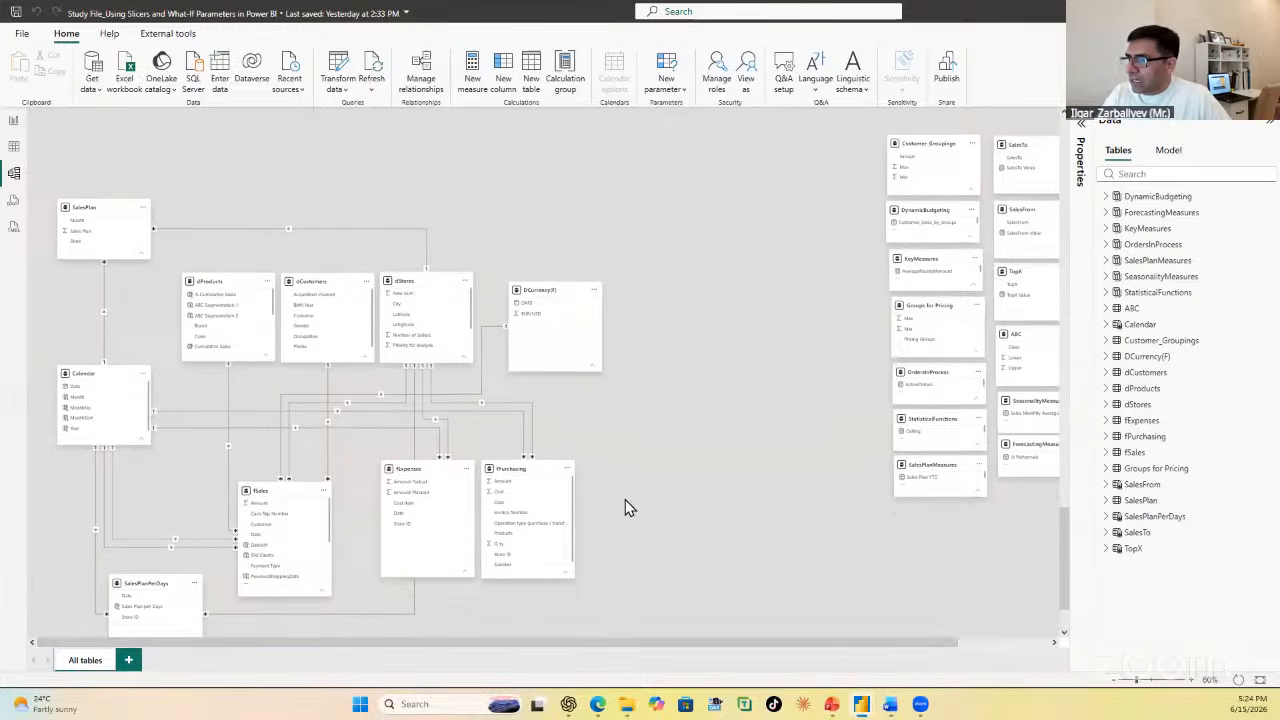
{"action": "scroll", "coordinate": [618, 471], "scroll_direction": "up", "scroll_amount": 2}
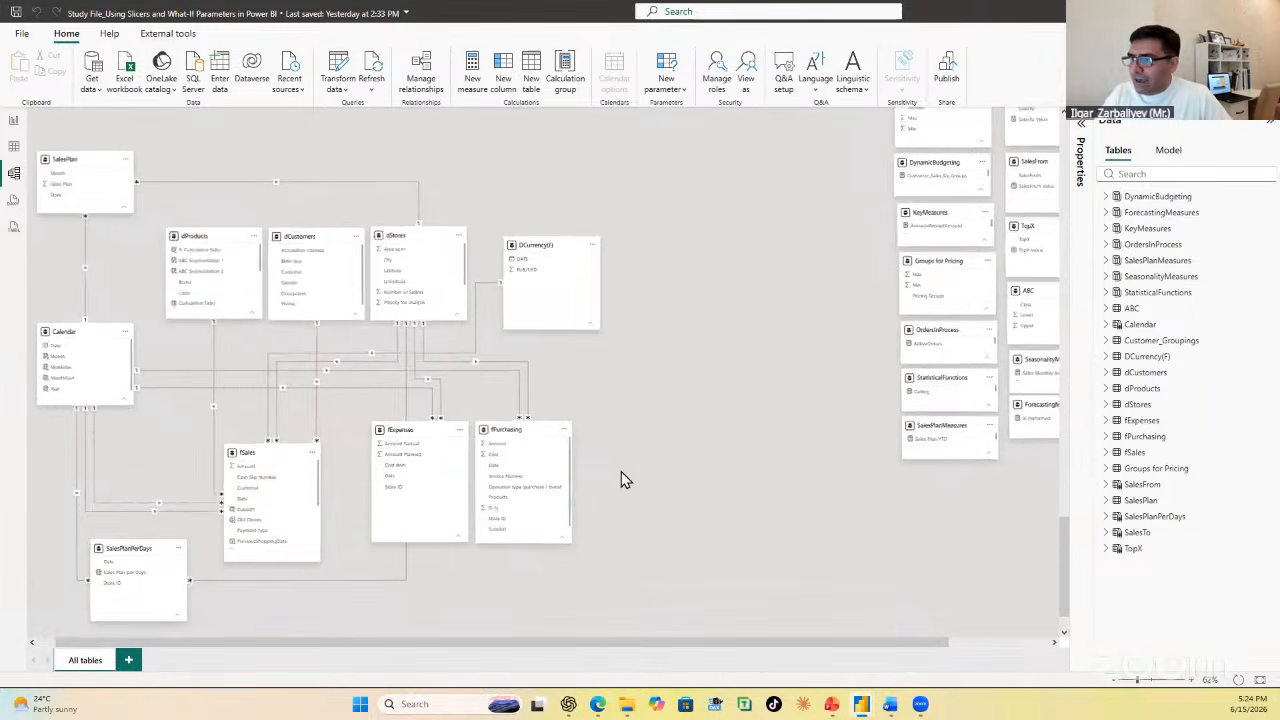
{"action": "left_click_drag", "start_coordinate": [566, 641], "coordinate": [286, 620]}
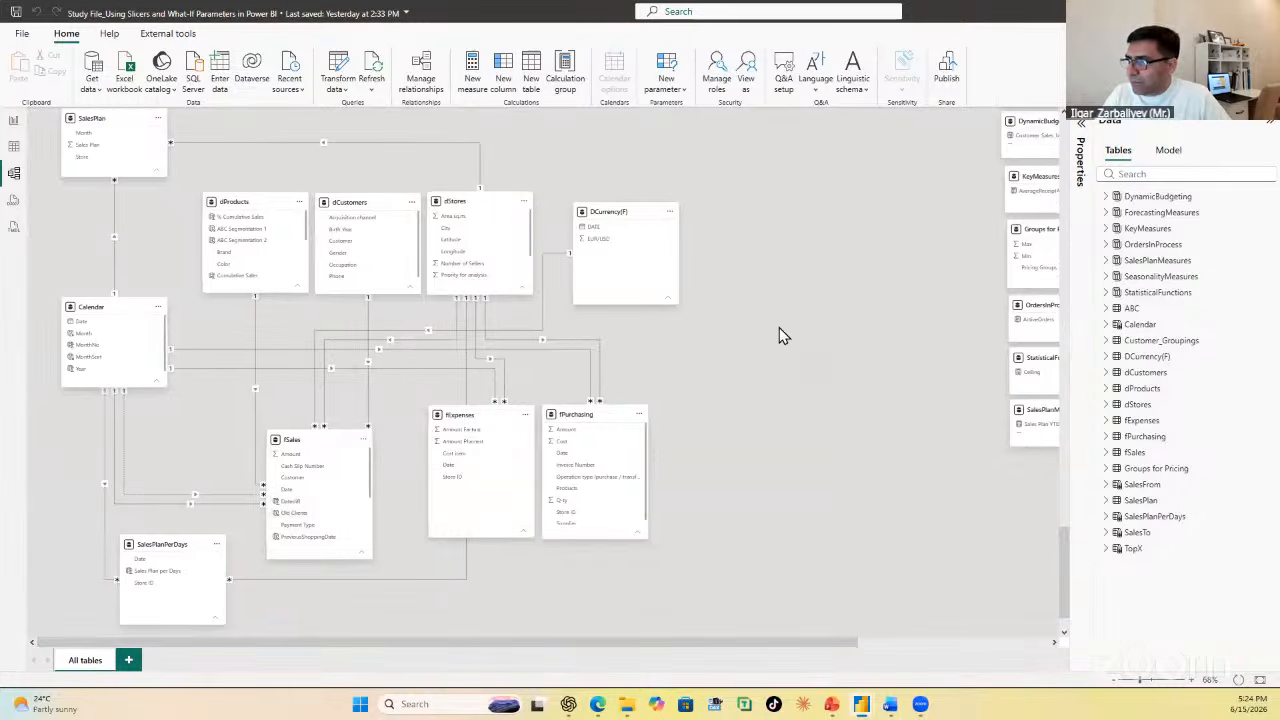
{"action": "scroll", "coordinate": [779, 327], "scroll_direction": "up", "scroll_amount": 3}
{"action": "scroll", "coordinate": [779, 331], "scroll_direction": "down", "scroll_amount": 3}
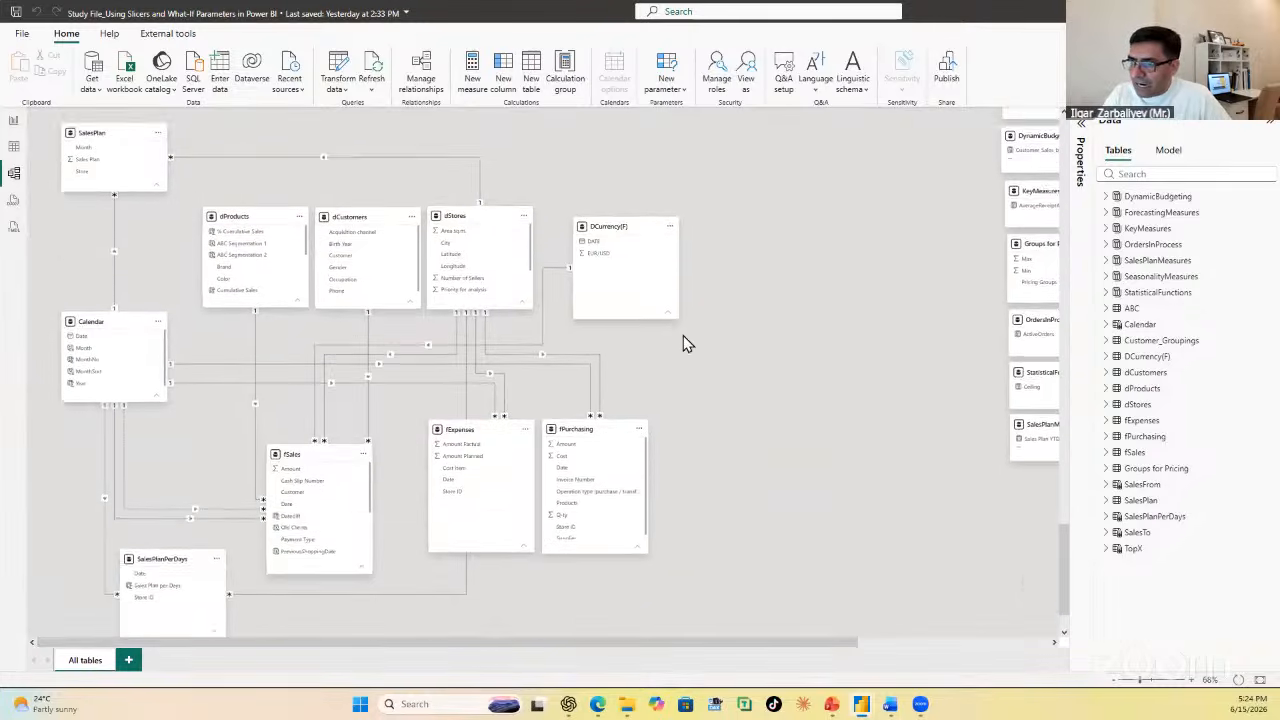
{"action": "scroll", "coordinate": [684, 338], "scroll_direction": "down", "scroll_amount": 2}
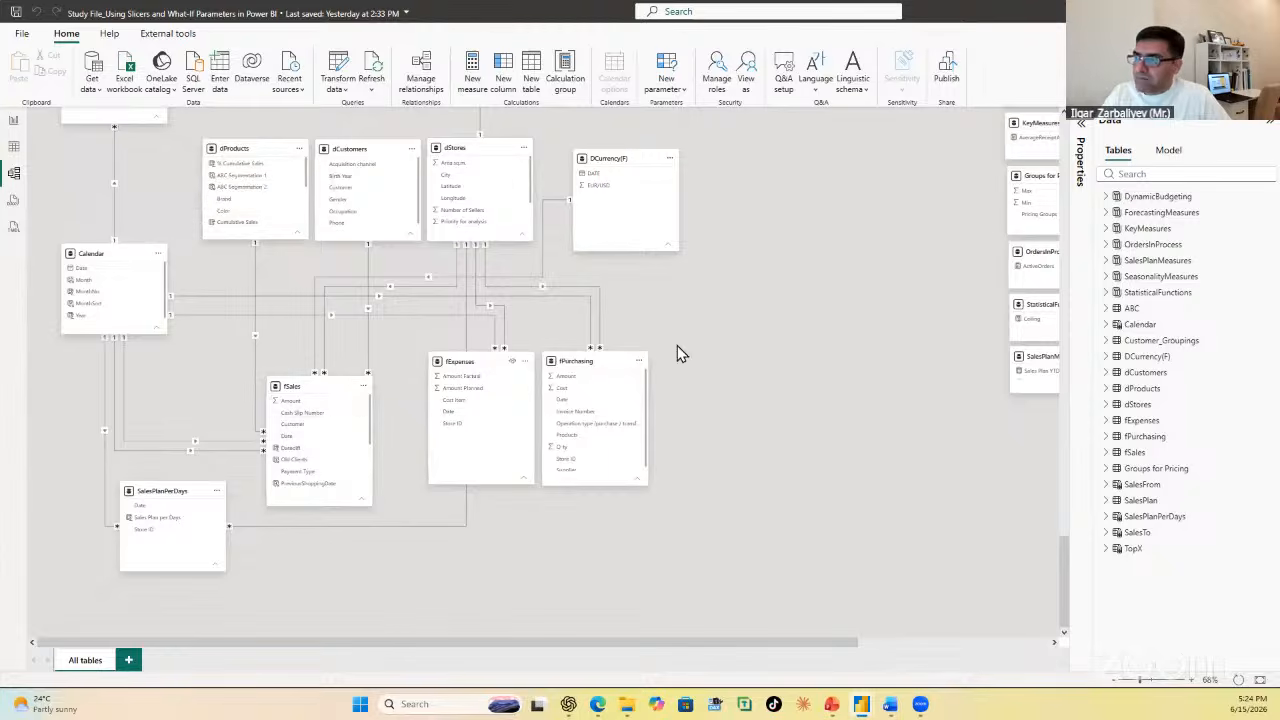
{"action": "mouse_move", "coordinate": [1066, 552]}
{"action": "left_mouse_down"}
{"action": "mouse_move", "coordinate": [1067, 497]}
{"action": "mouse_move", "coordinate": [1069, 535]}
{"action": "left_mouse_up"}
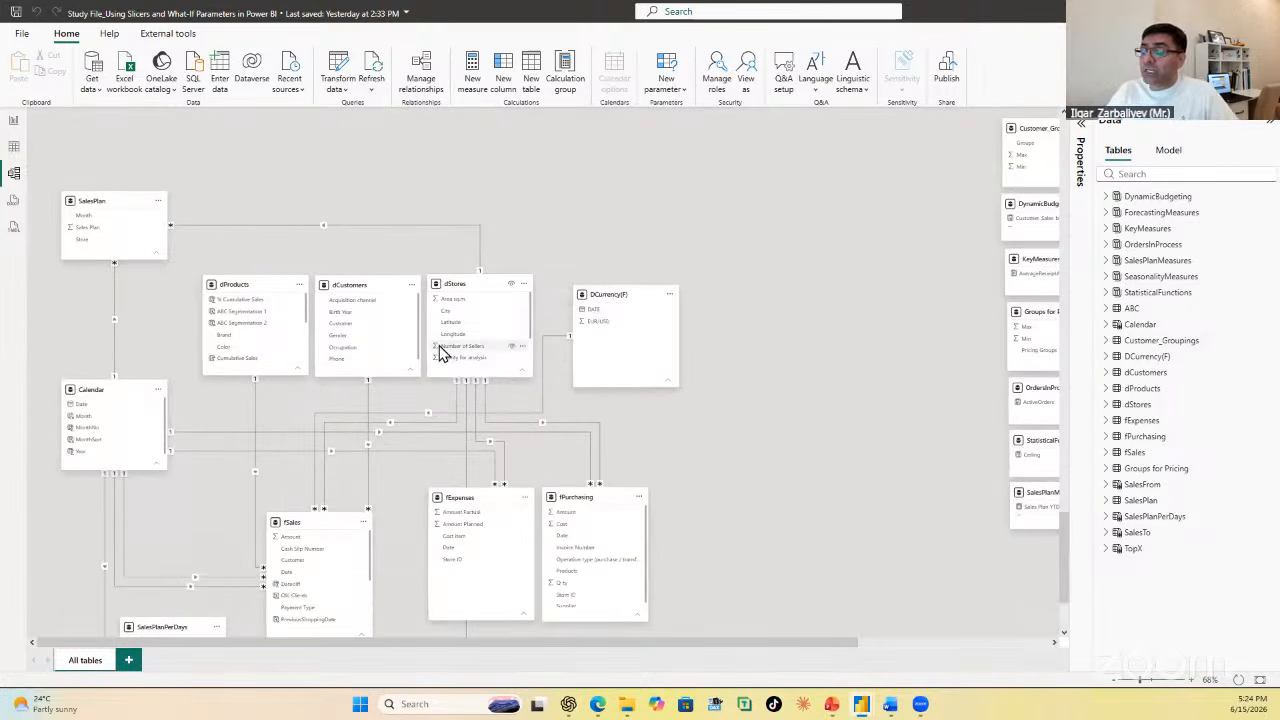
Step: Shrink the Date slicer slightly on the Scenario Analysis page and give it an orange-red outside shadow
{"action": "left_click", "coordinate": [14, 123]}
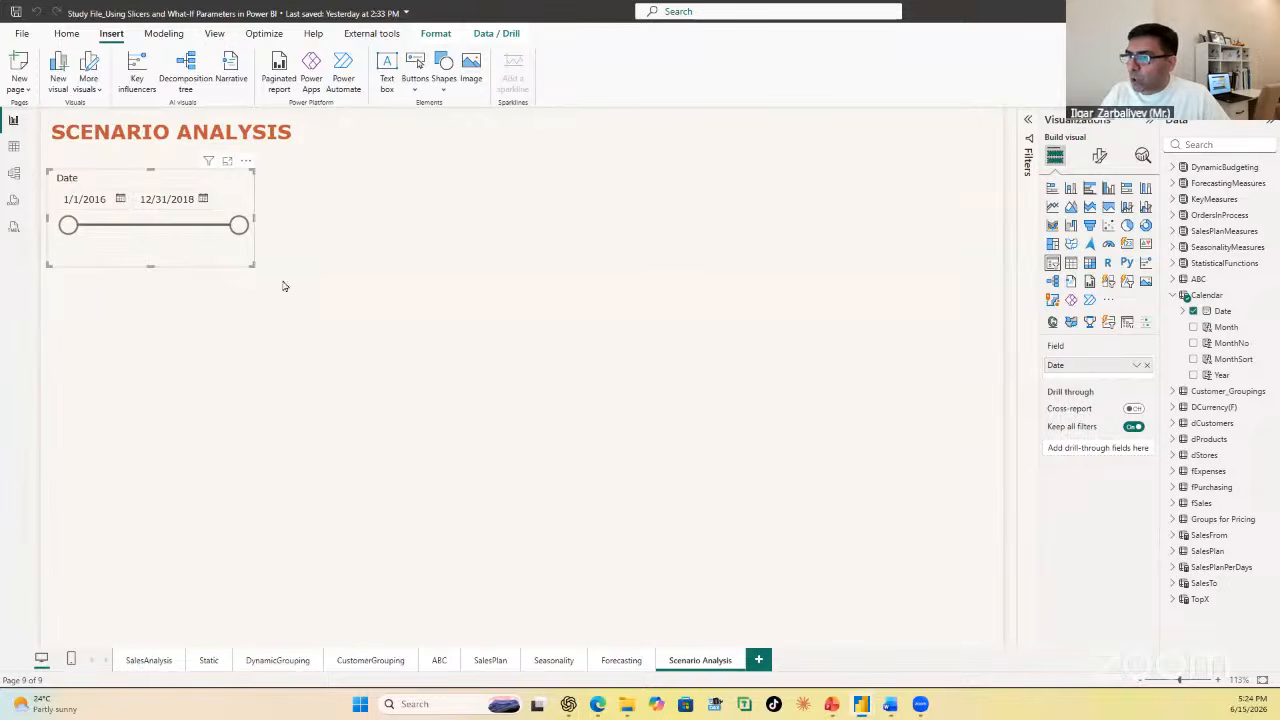
{"action": "left_click_drag", "start_coordinate": [250, 267], "coordinate": [245, 254]}
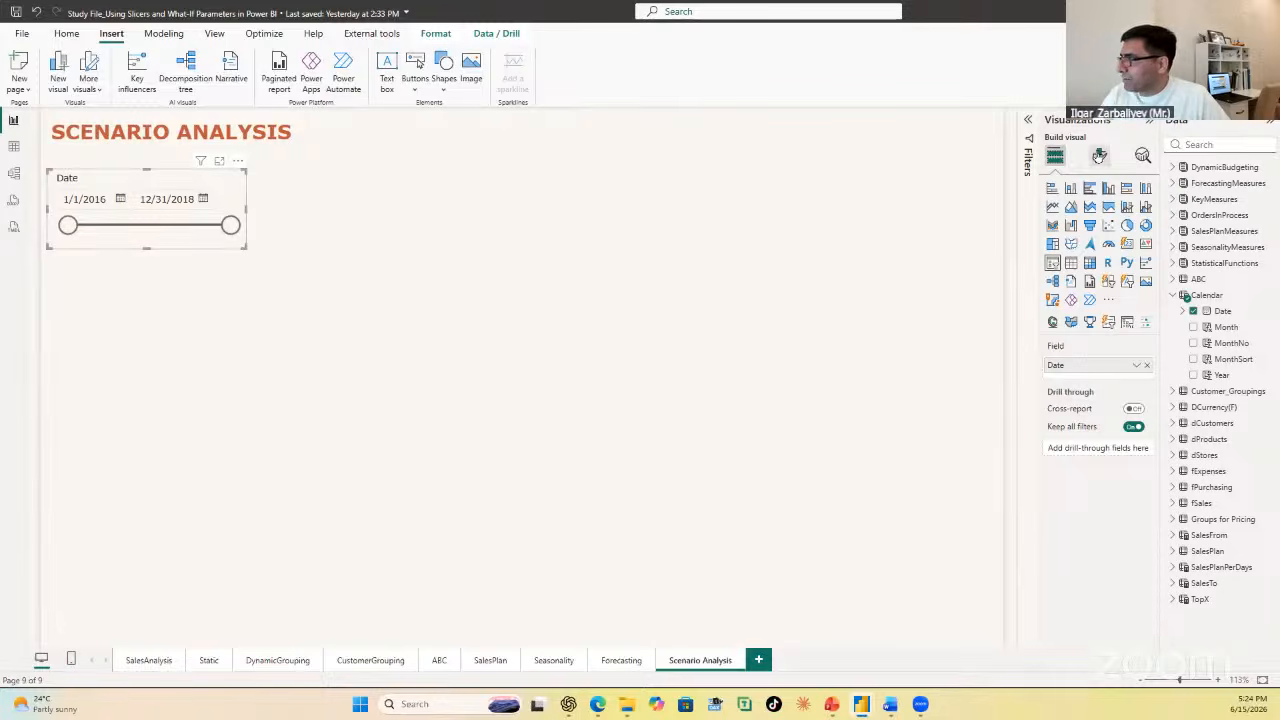
{"action": "left_click", "coordinate": [1101, 158]}
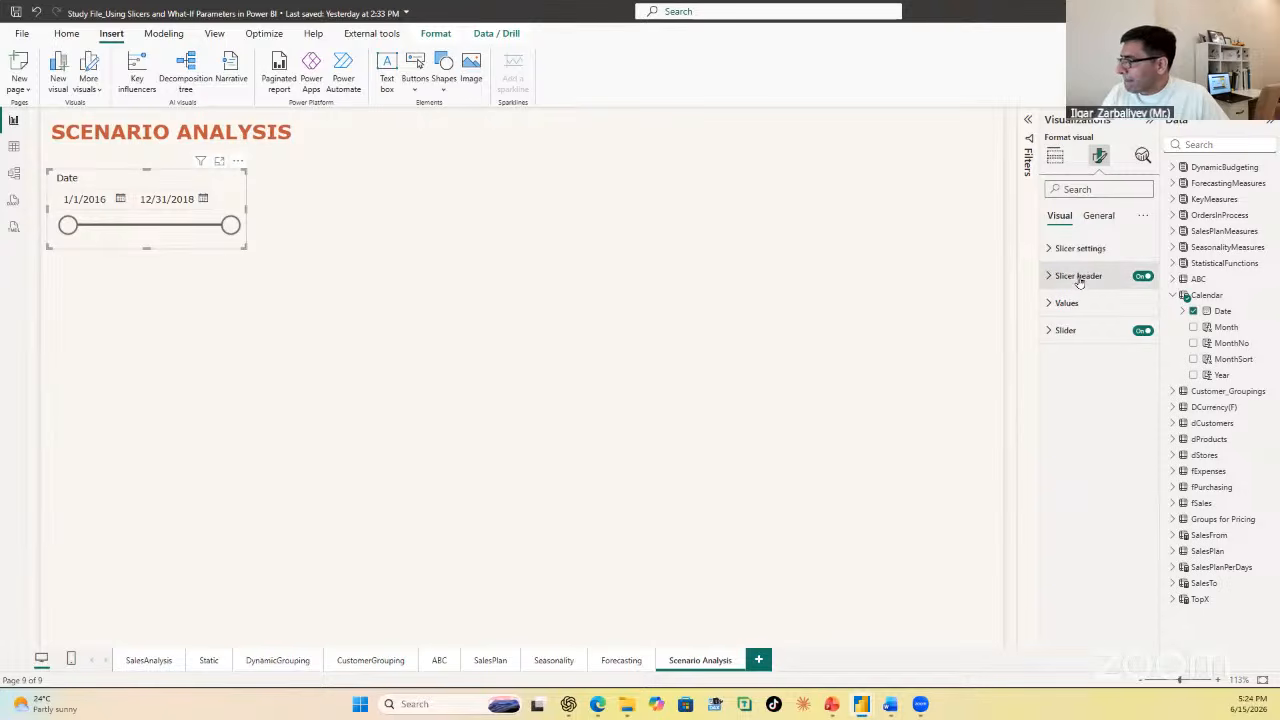
{"action": "left_click", "coordinate": [1105, 218]}
{"action": "left_click", "coordinate": [1077, 310]}
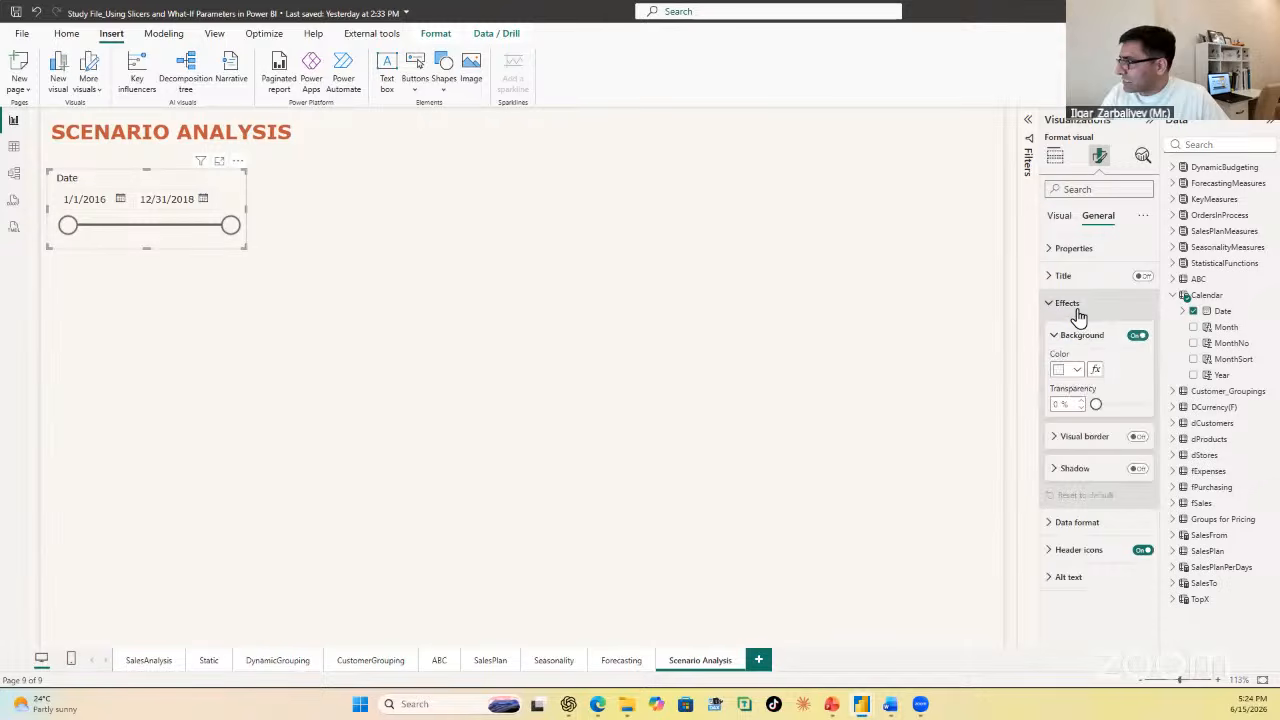
{"action": "left_click", "coordinate": [1137, 469]}
{"action": "left_click", "coordinate": [1073, 472]}
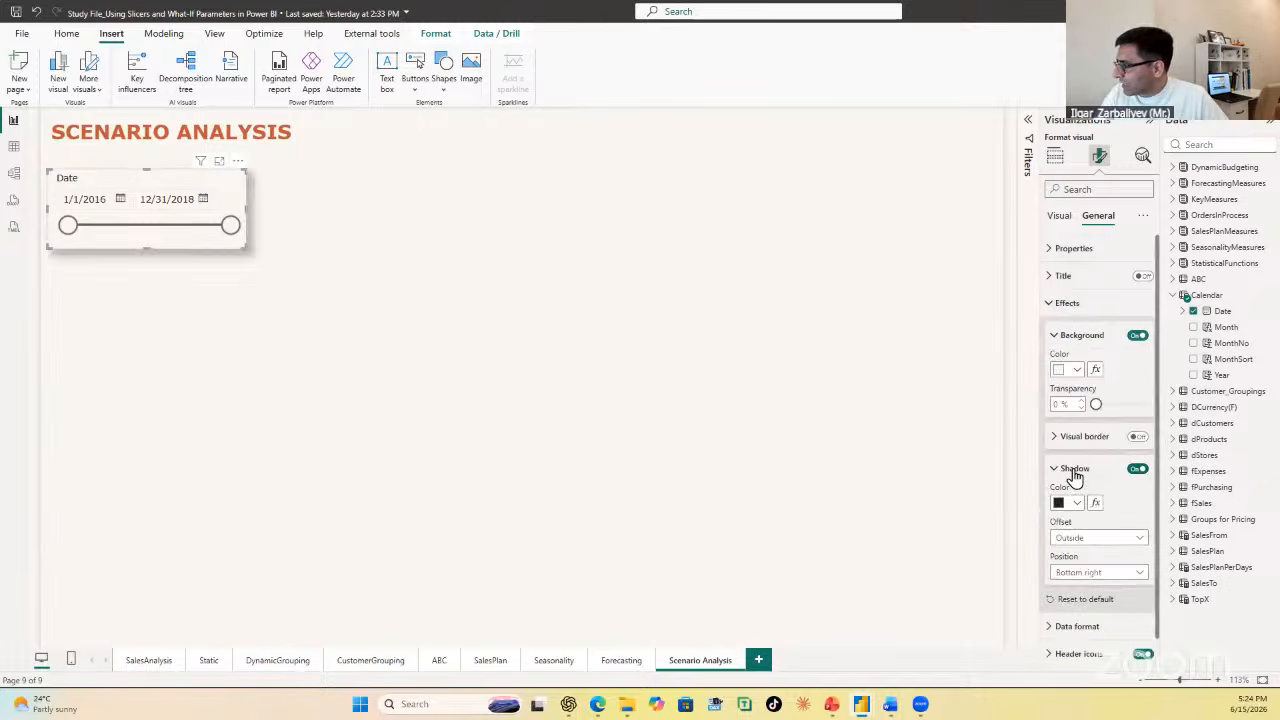
{"action": "left_click", "coordinate": [1076, 503]}
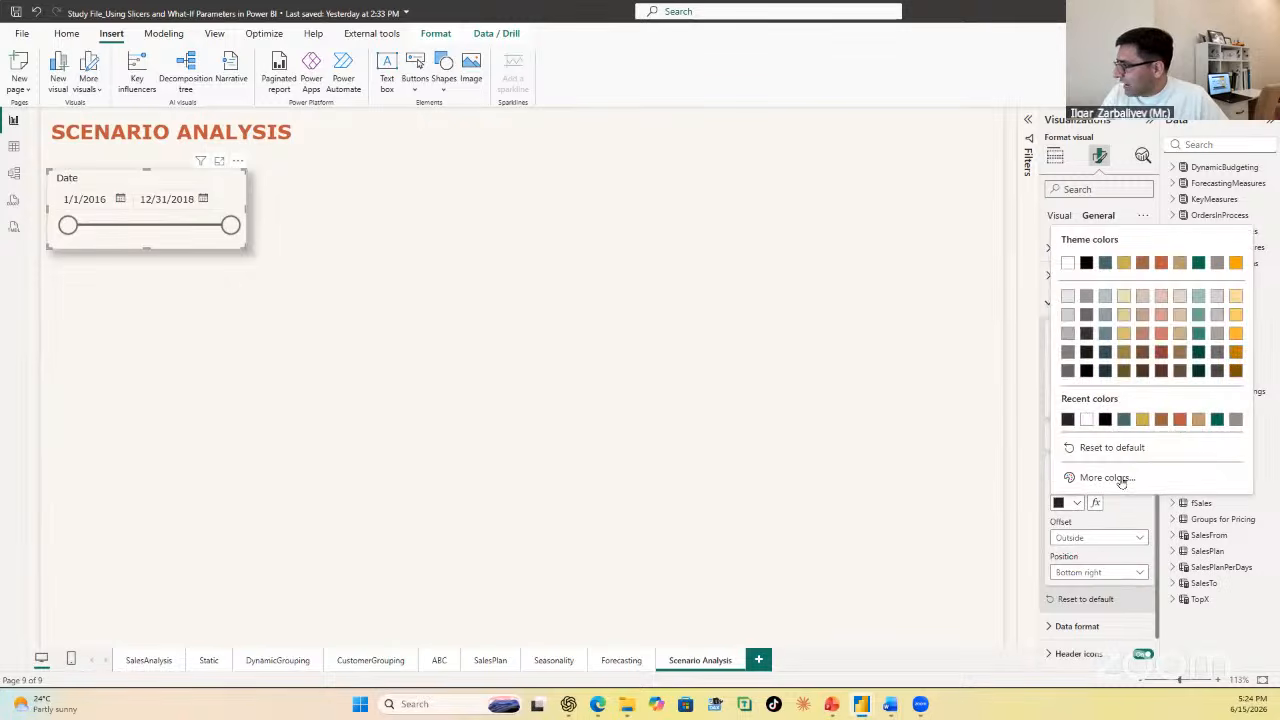
{"action": "left_click", "coordinate": [1179, 420]}
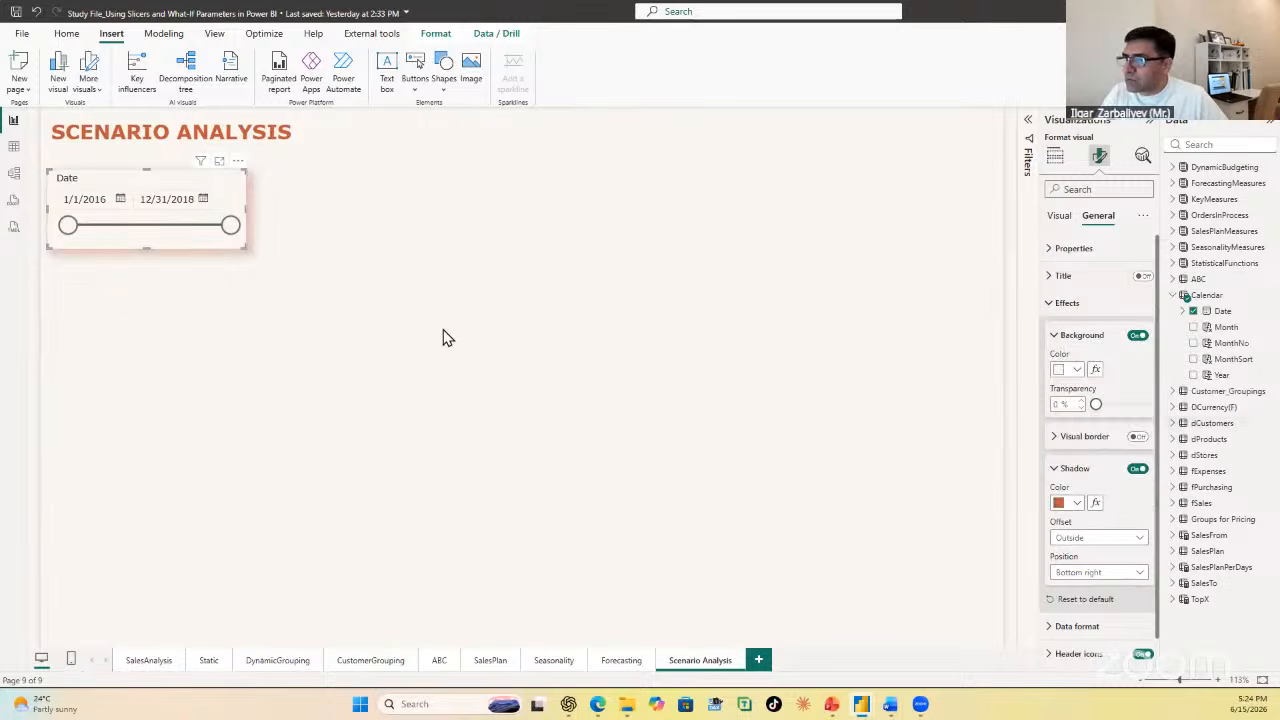
{"action": "left_click", "coordinate": [180, 316]}
Step: Make the Date slicer's header text bold
{"action": "left_click", "coordinate": [145, 185]}
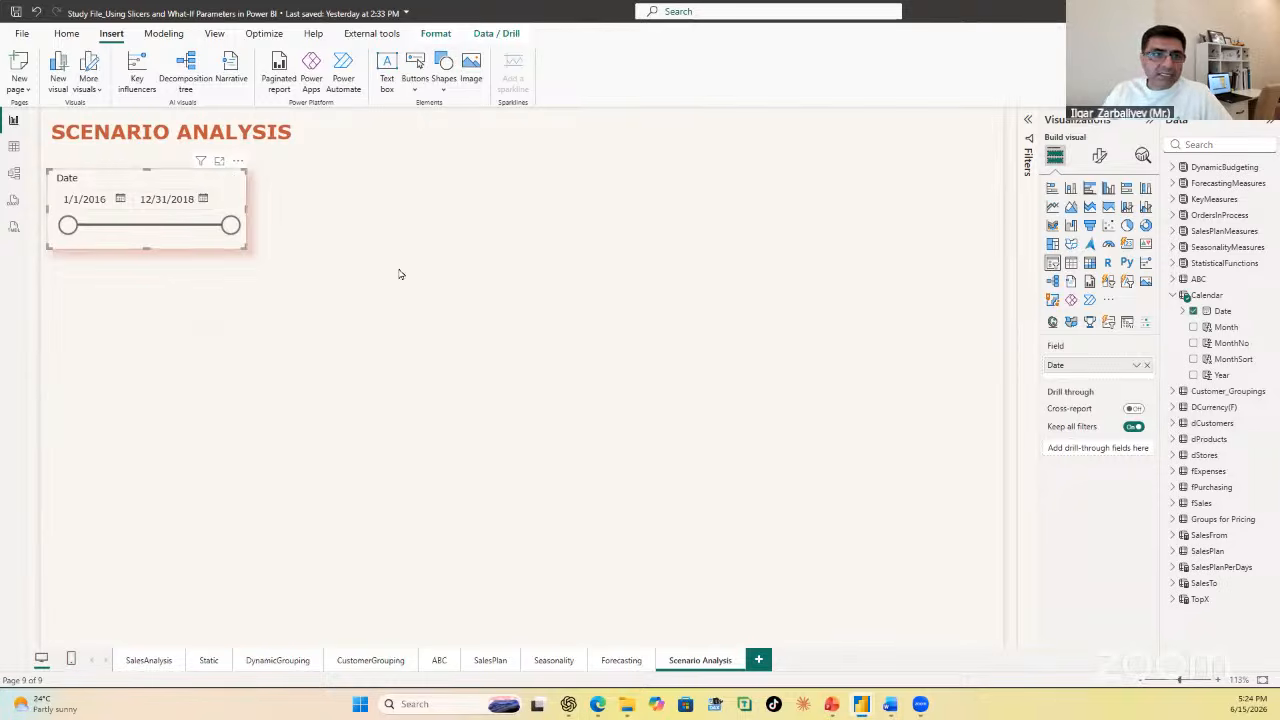
{"action": "left_click", "coordinate": [1099, 155]}
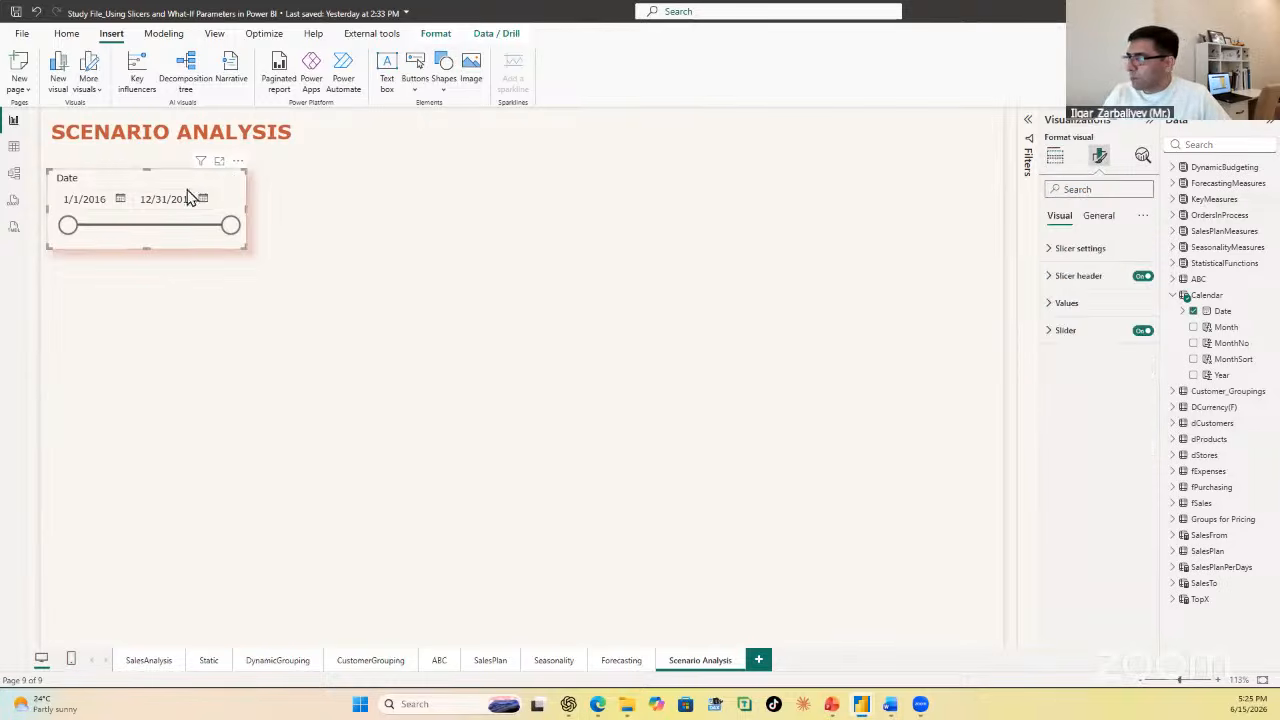
{"action": "left_click", "coordinate": [1075, 276]}
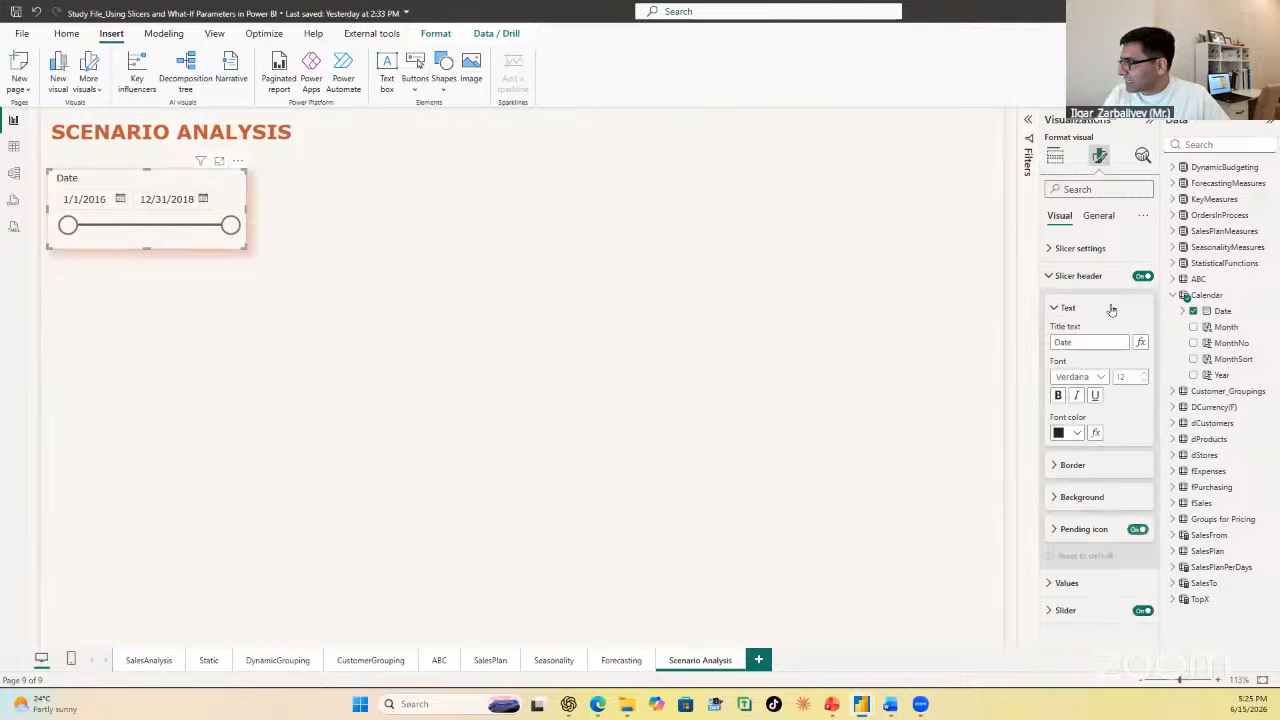
{"action": "left_click", "coordinate": [1056, 395]}
{"action": "left_click", "coordinate": [150, 319]}
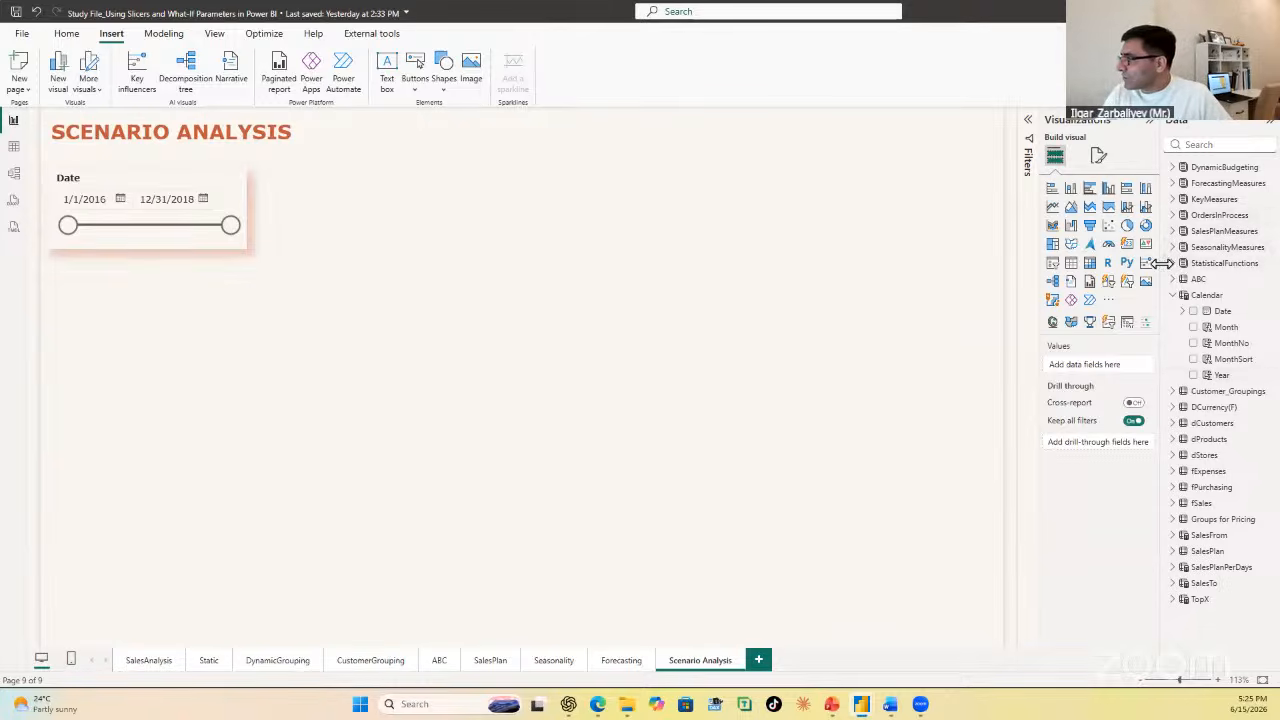
Step: Examine the formula of the TotalSales(F) measure in KeyMeasures and the Amount column of fSales that it uses
{"action": "left_click_drag", "start_coordinate": [1168, 265], "coordinate": [977, 281]}
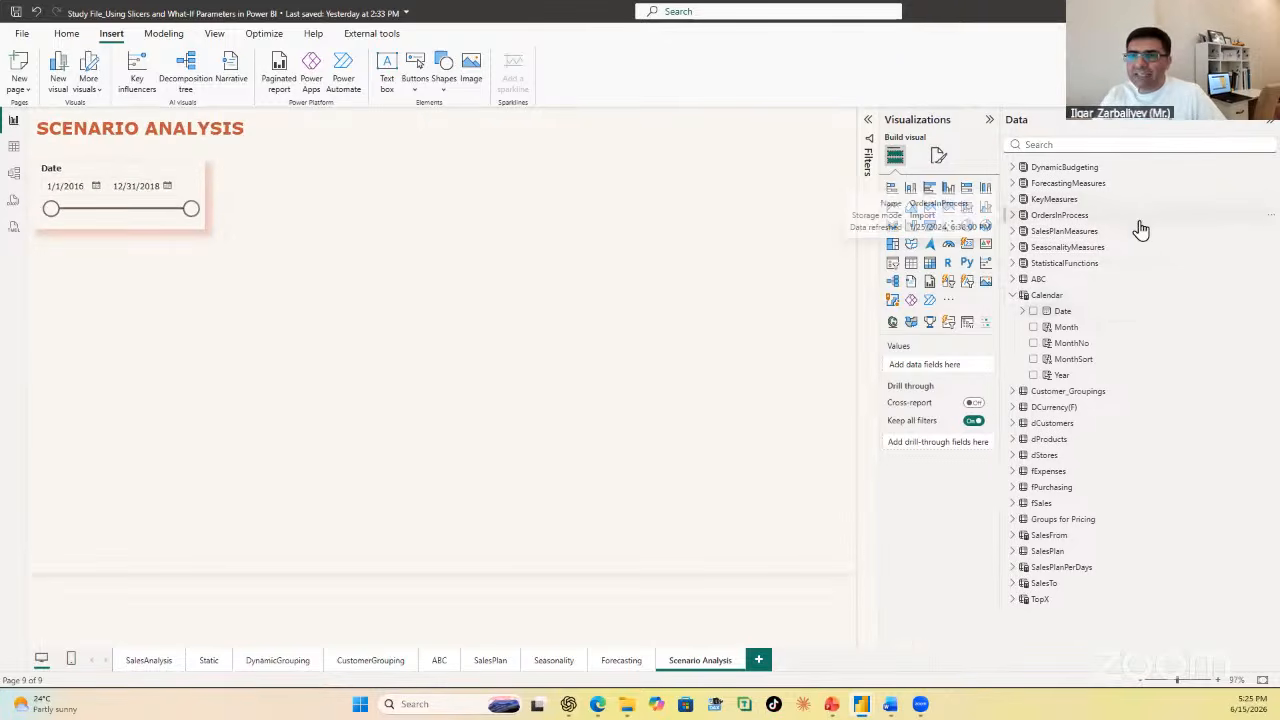
{"action": "left_click", "coordinate": [1012, 199]}
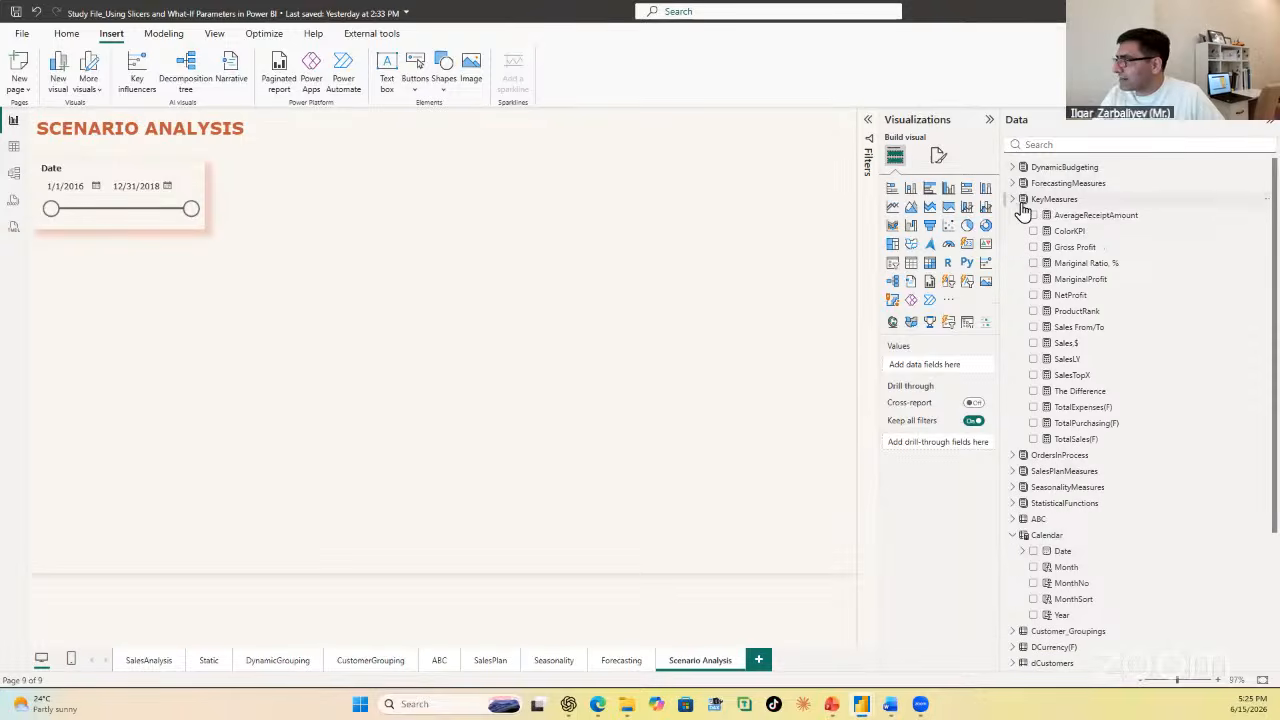
{"action": "left_click", "coordinate": [1085, 442]}
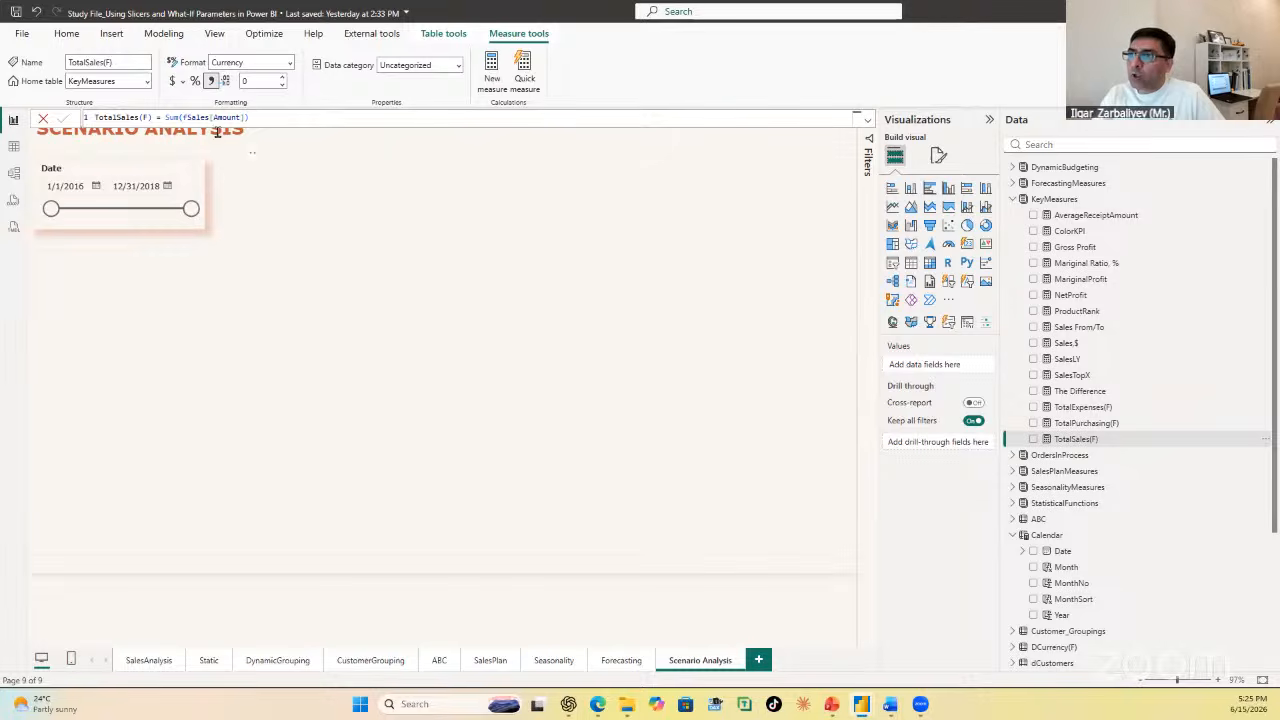
{"action": "left_click", "coordinate": [13, 148]}
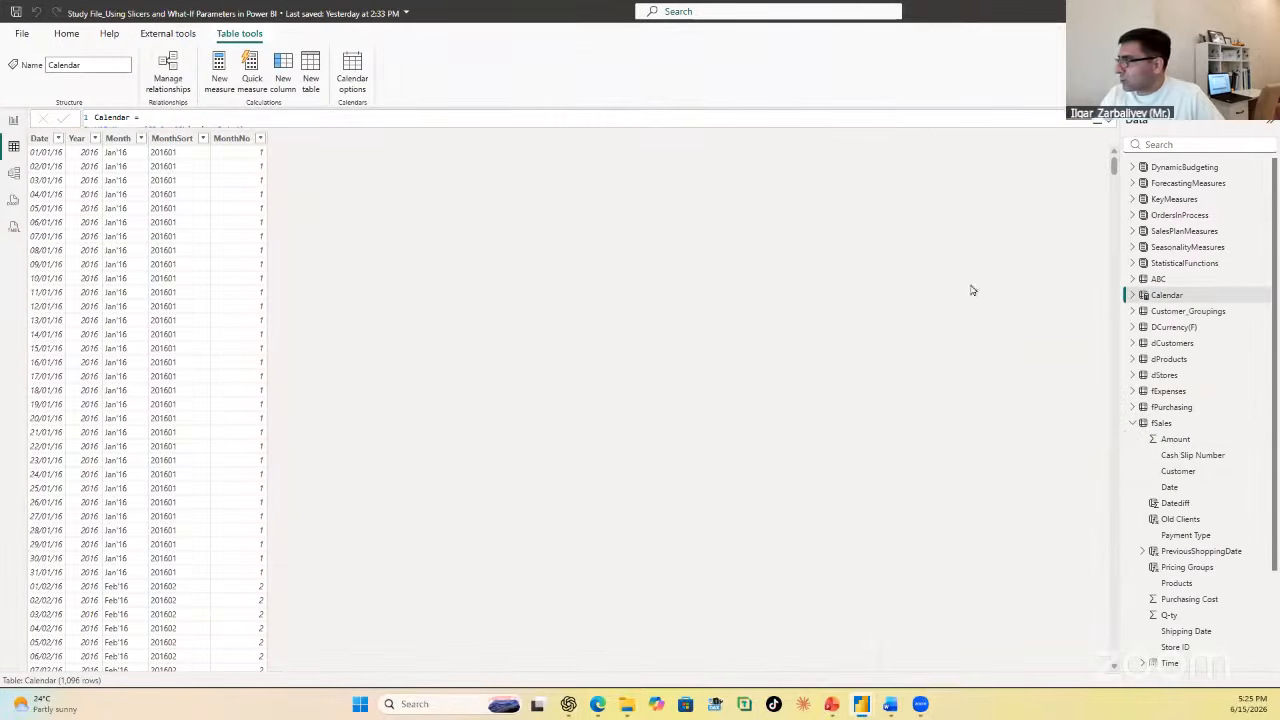
{"action": "left_click", "coordinate": [1195, 443]}
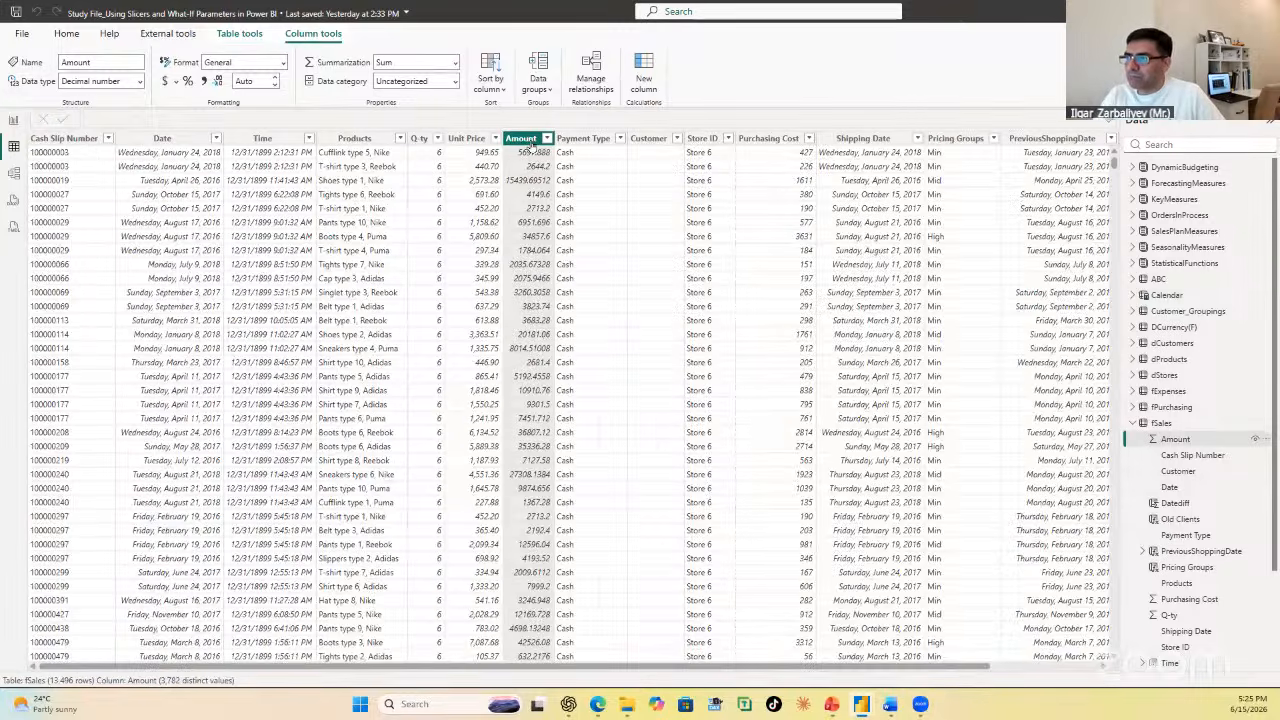
Step: From the report view, create an empty entered-data table named Scenario Sales and load it into the model
{"action": "left_click", "coordinate": [13, 120]}
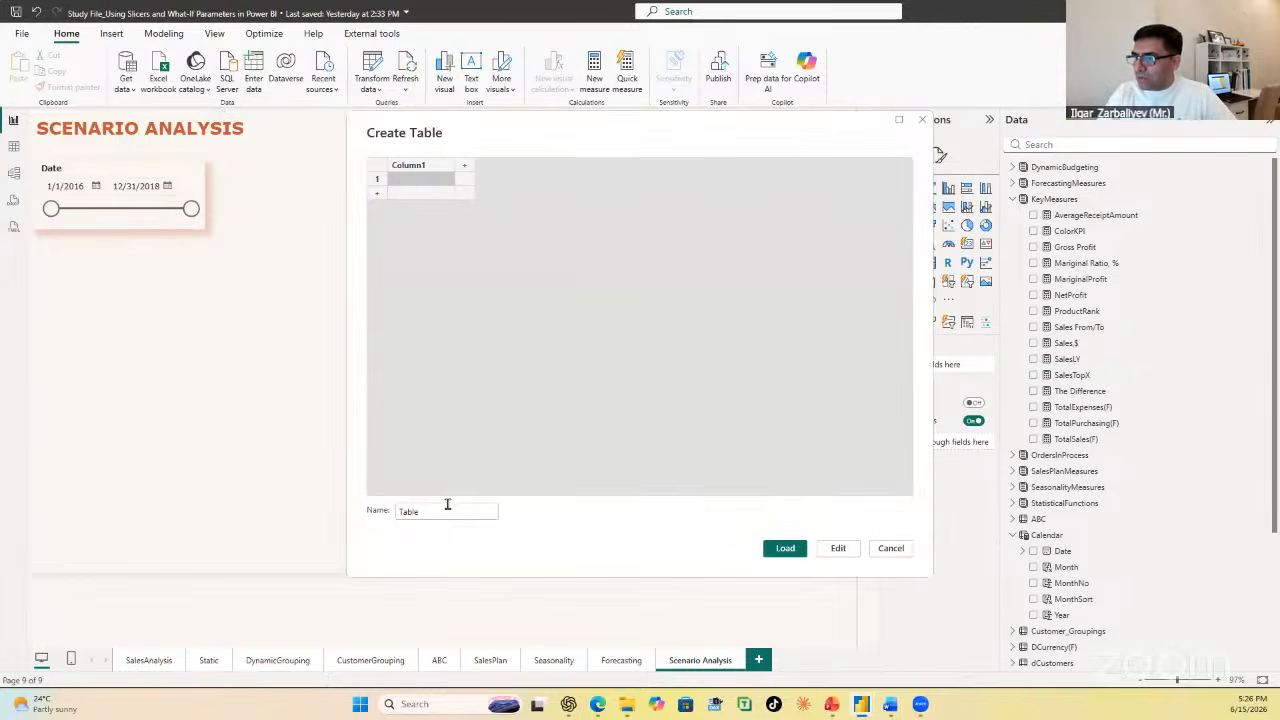
{"action": "left_click_drag", "start_coordinate": [447, 508], "coordinate": [344, 514]}
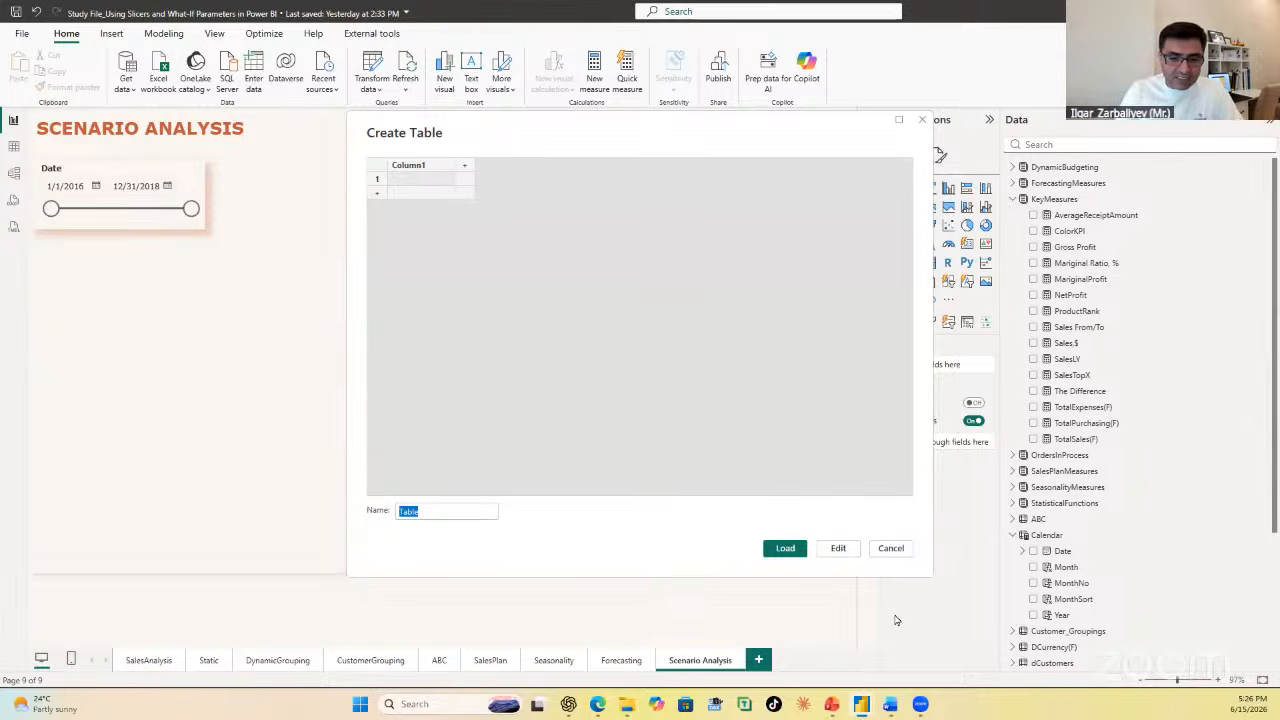
{"action": "type", "text": "t"}
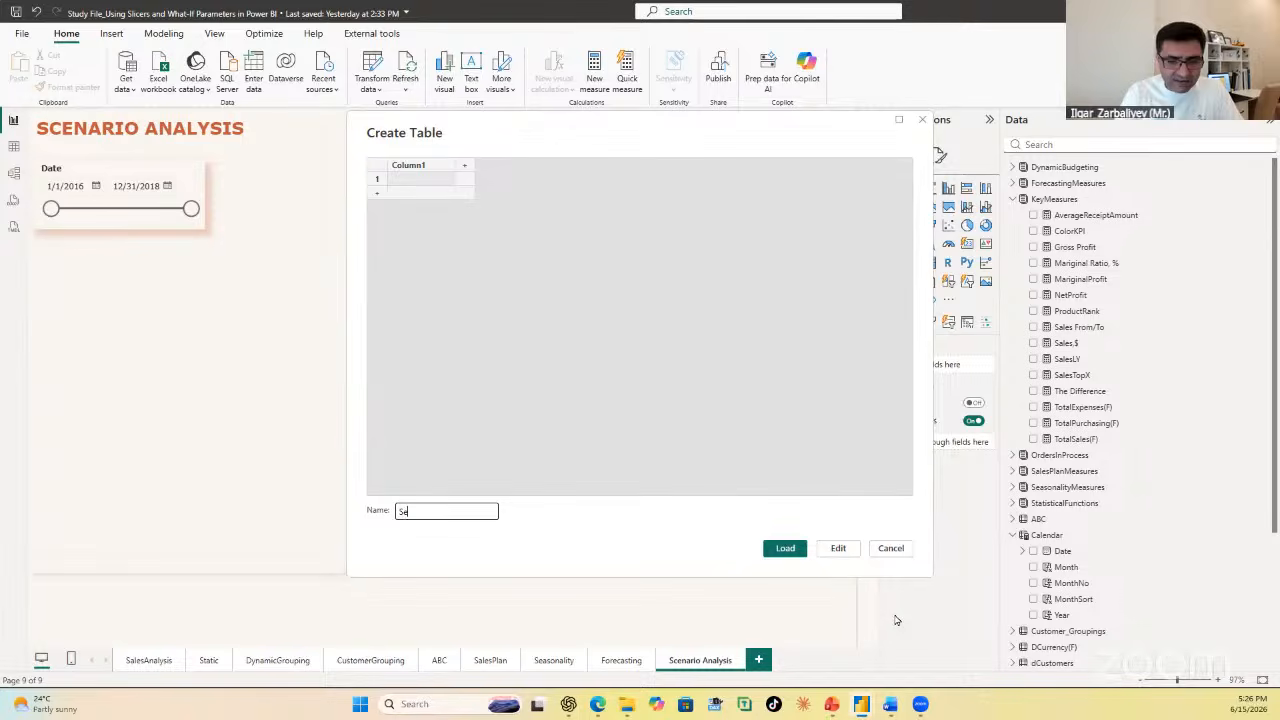
{"action": "type", "text": "enario Sales"}
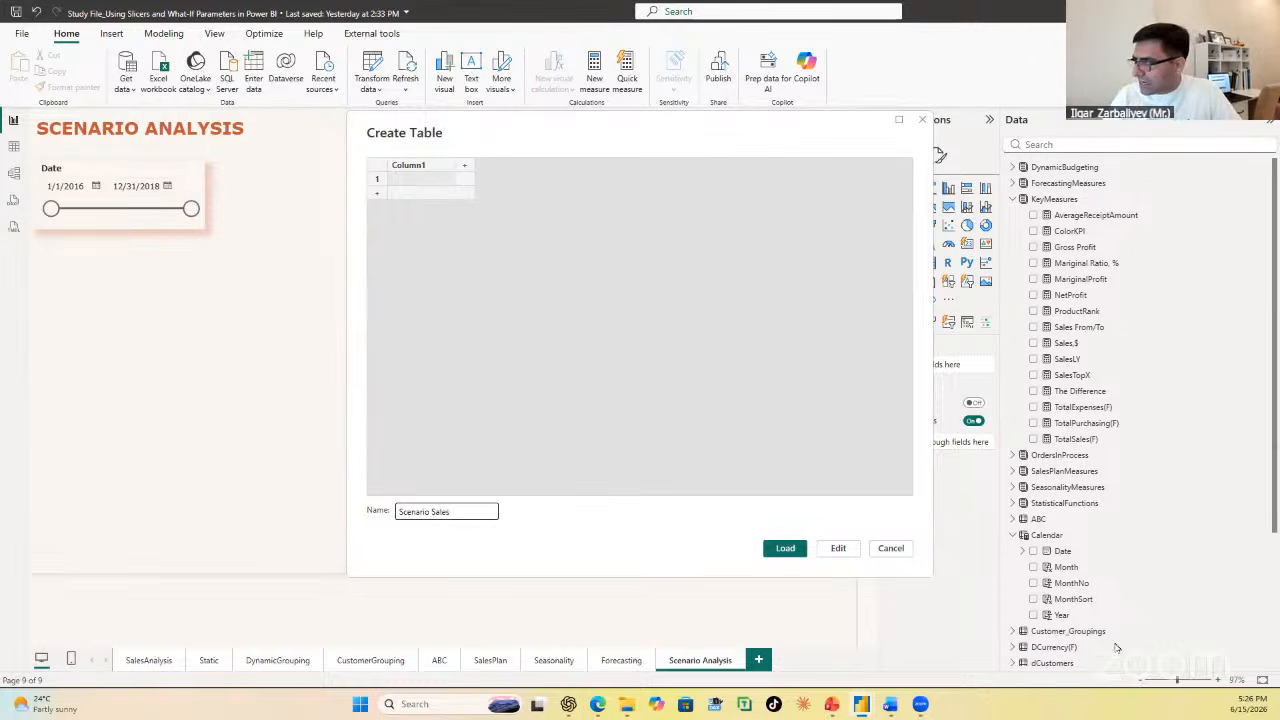
{"action": "left_click", "coordinate": [786, 556]}
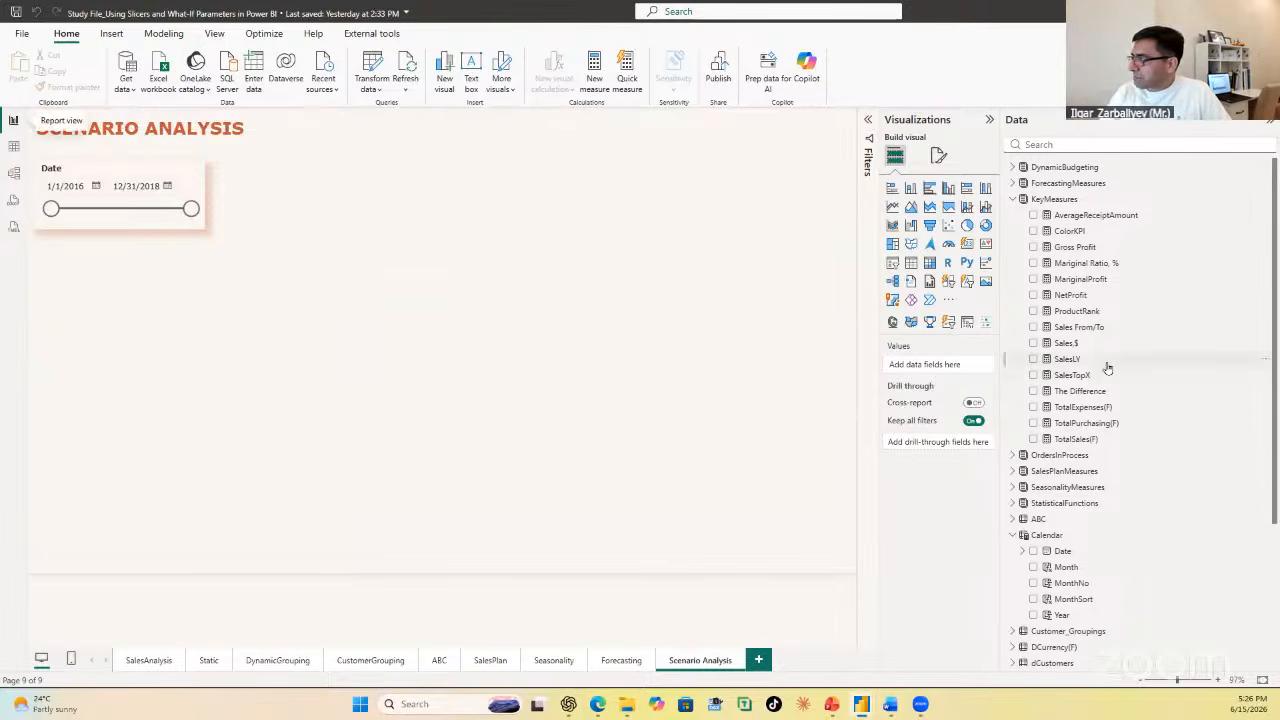
{"action": "scroll", "coordinate": [1155, 540], "scroll_direction": "down", "scroll_amount": 1}
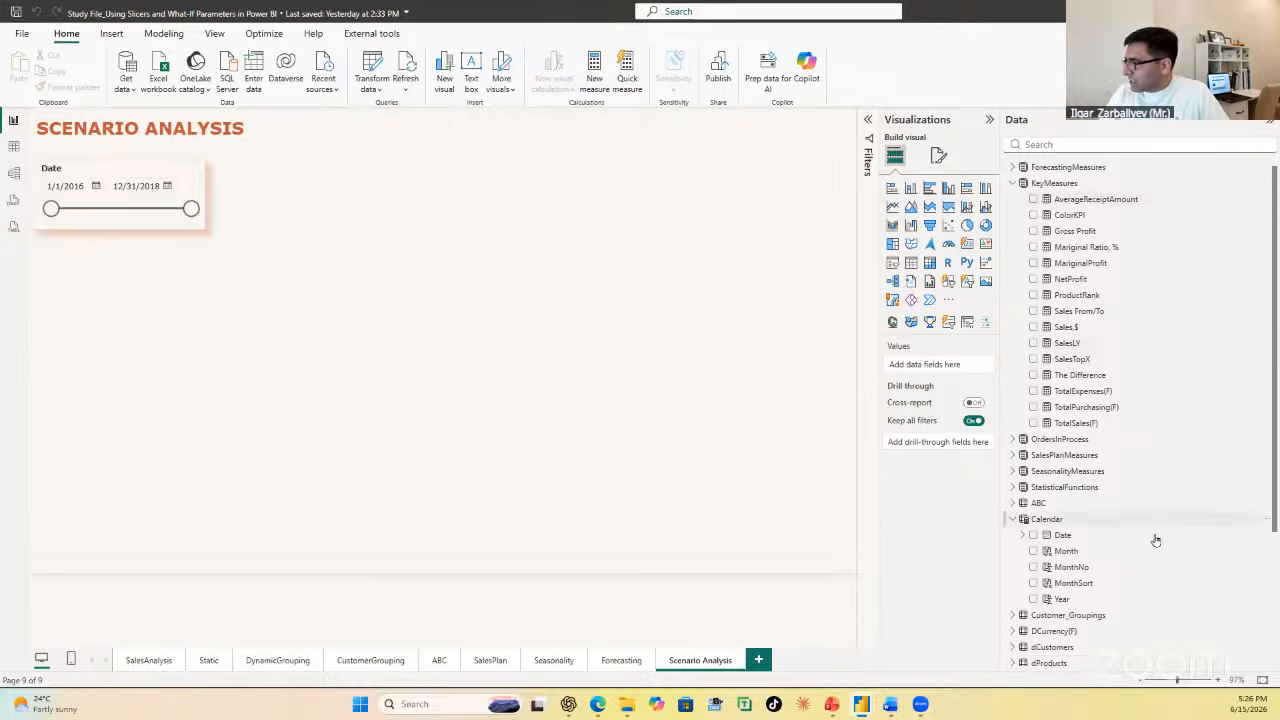
Step: Add a new measure to the Scenario Sales table and name it Total Sales (S)
{"action": "scroll", "coordinate": [1155, 540], "scroll_direction": "down", "scroll_amount": 4}
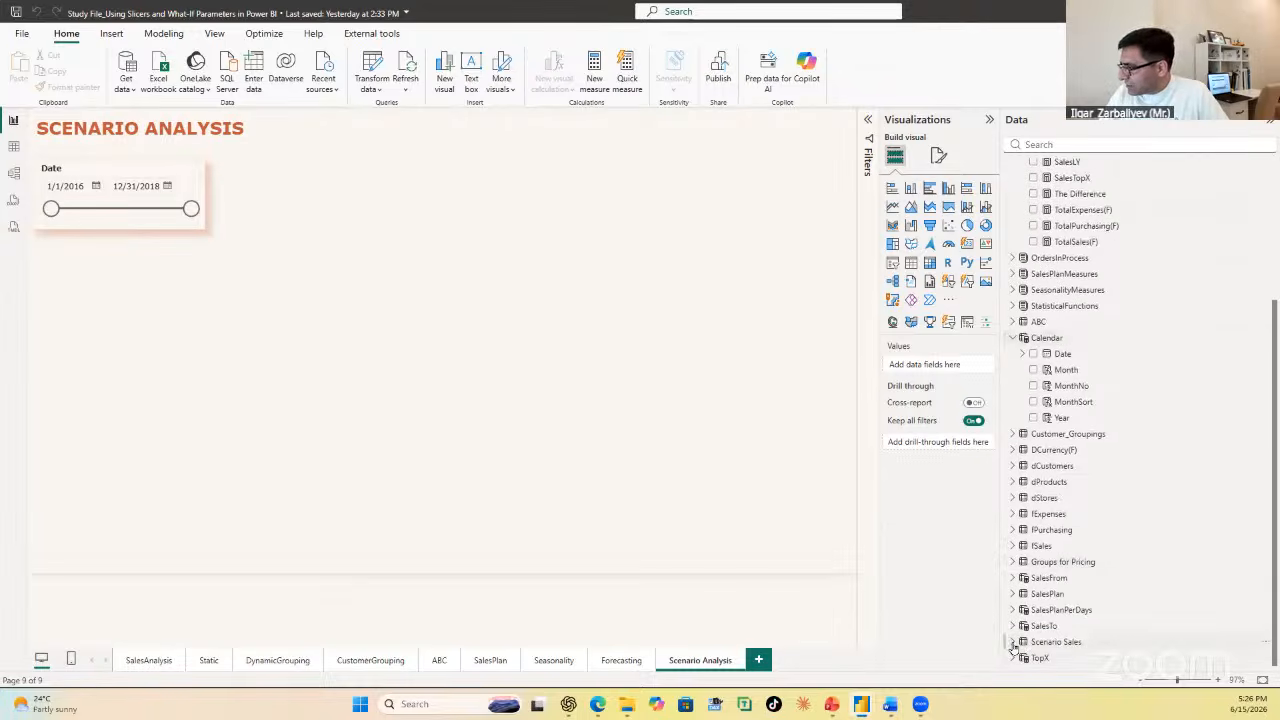
{"action": "left_click", "coordinate": [1088, 642]}
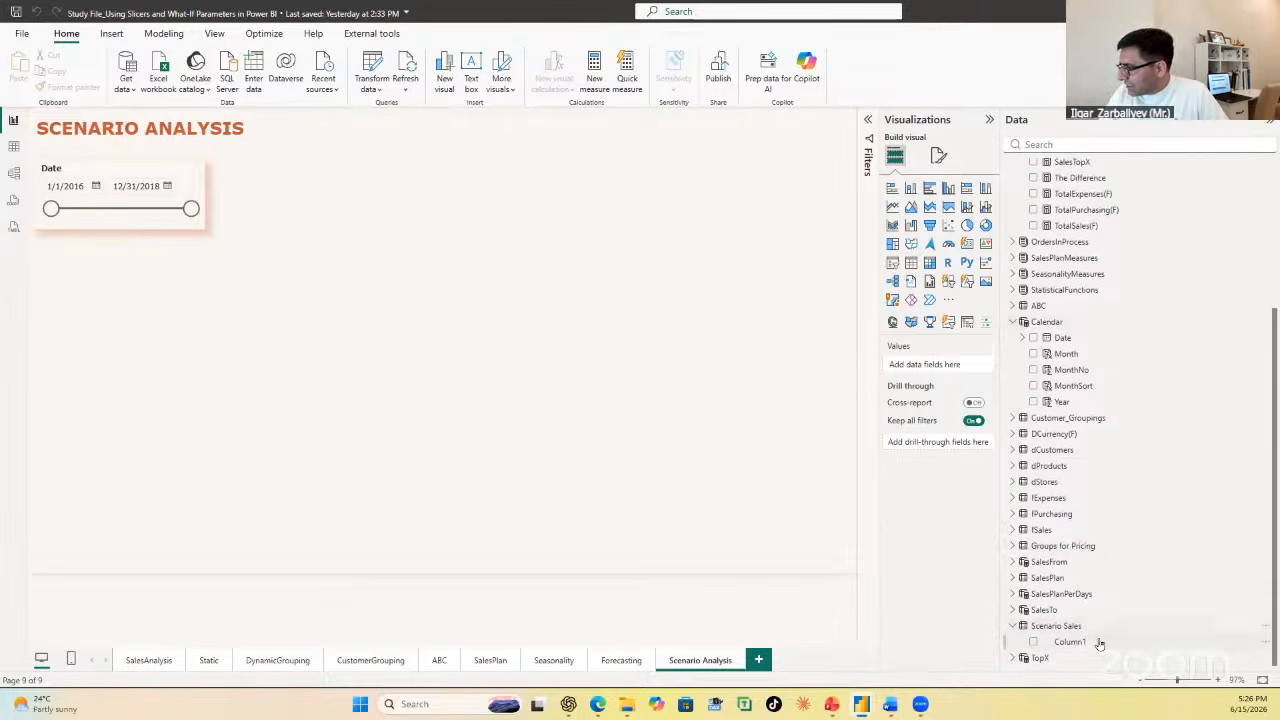
{"action": "left_click", "coordinate": [1076, 628]}
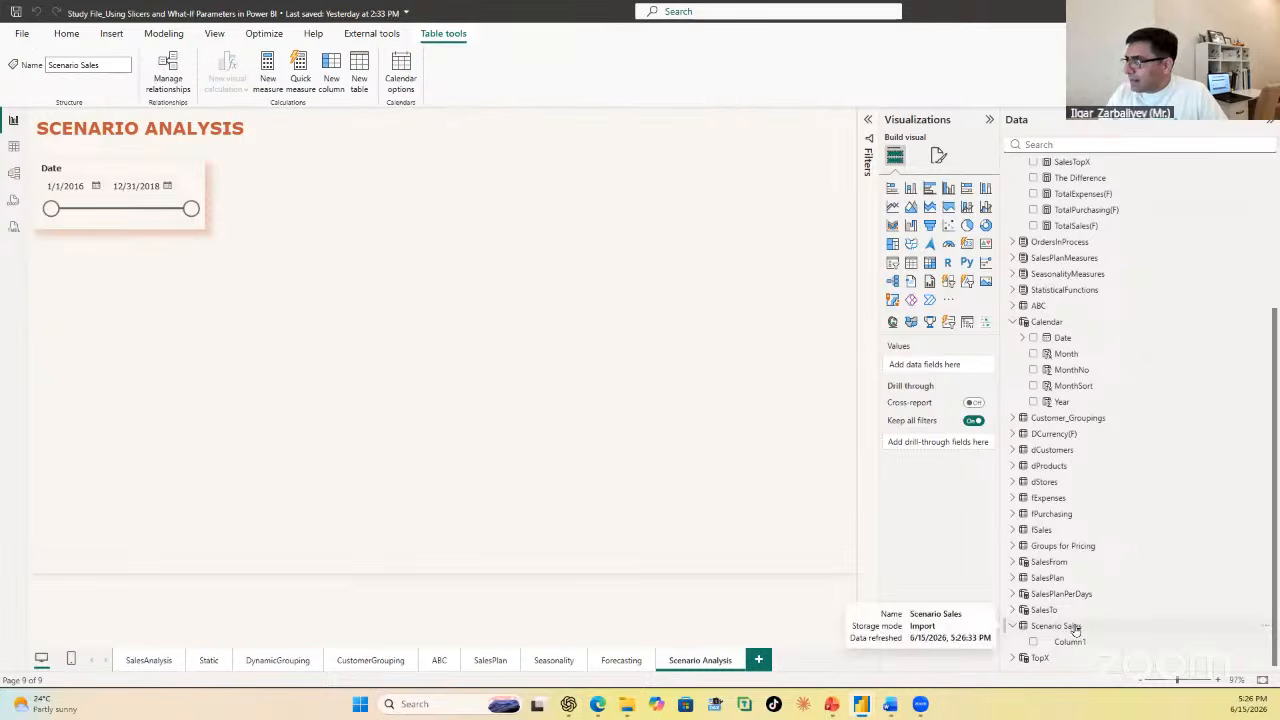
{"action": "left_click", "coordinate": [268, 70]}
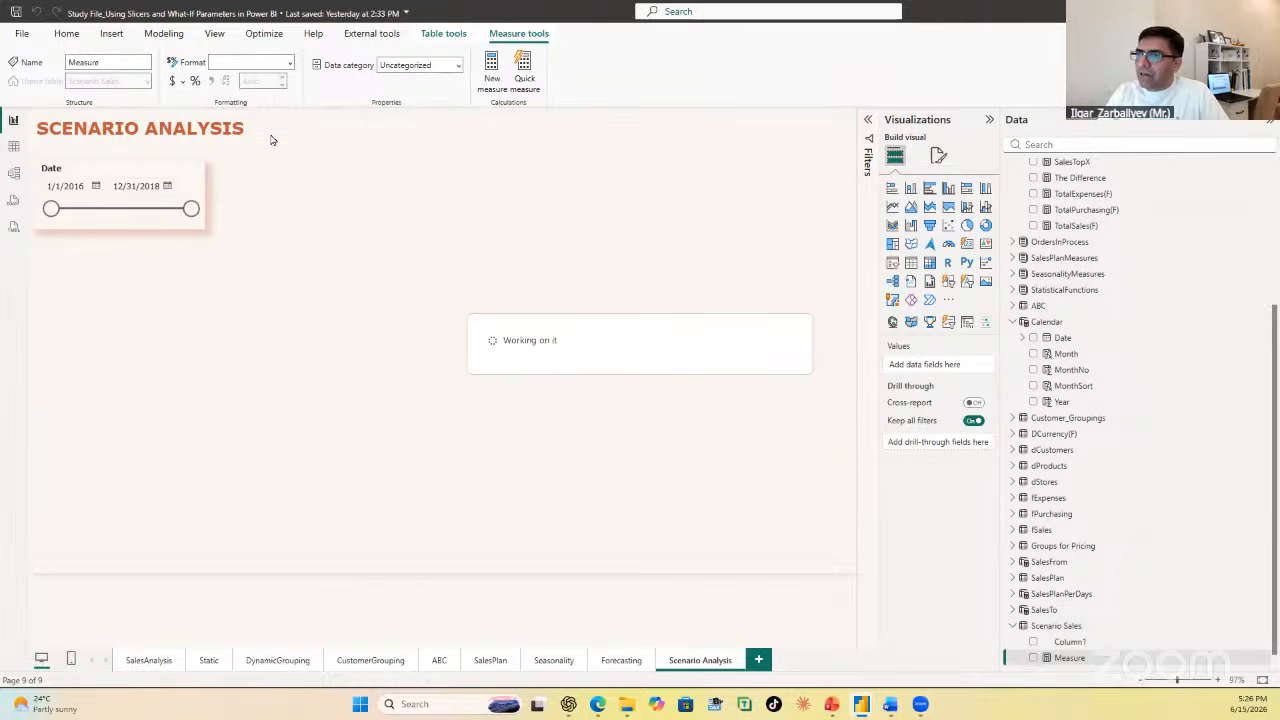
{"action": "key", "text": "BackSpace"}
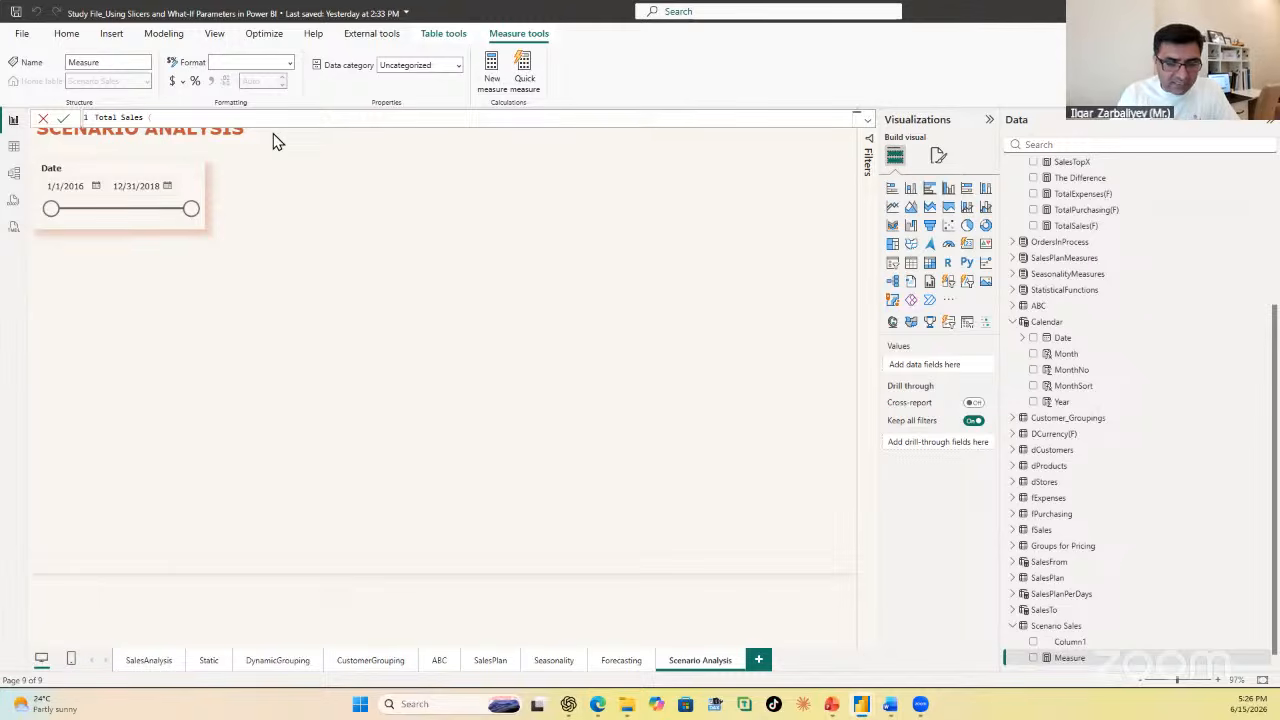
{"action": "type", "text": "Total Sales ($) ="}
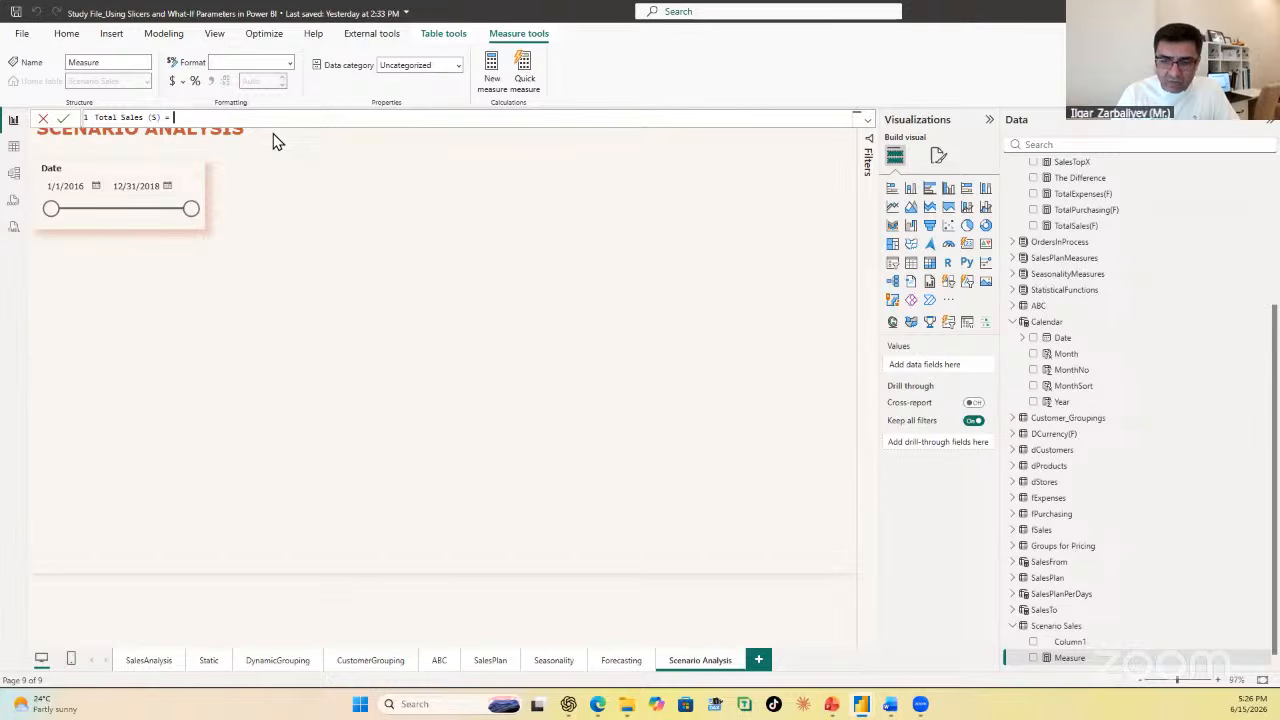
Step: Begin the measure's formula with a SUMX over the fSales table, with fSales[Q-ty] as the first factor of a multiplication
{"action": "key", "text": "shift+Return"}
{"action": "type", "text": "SUMX("}
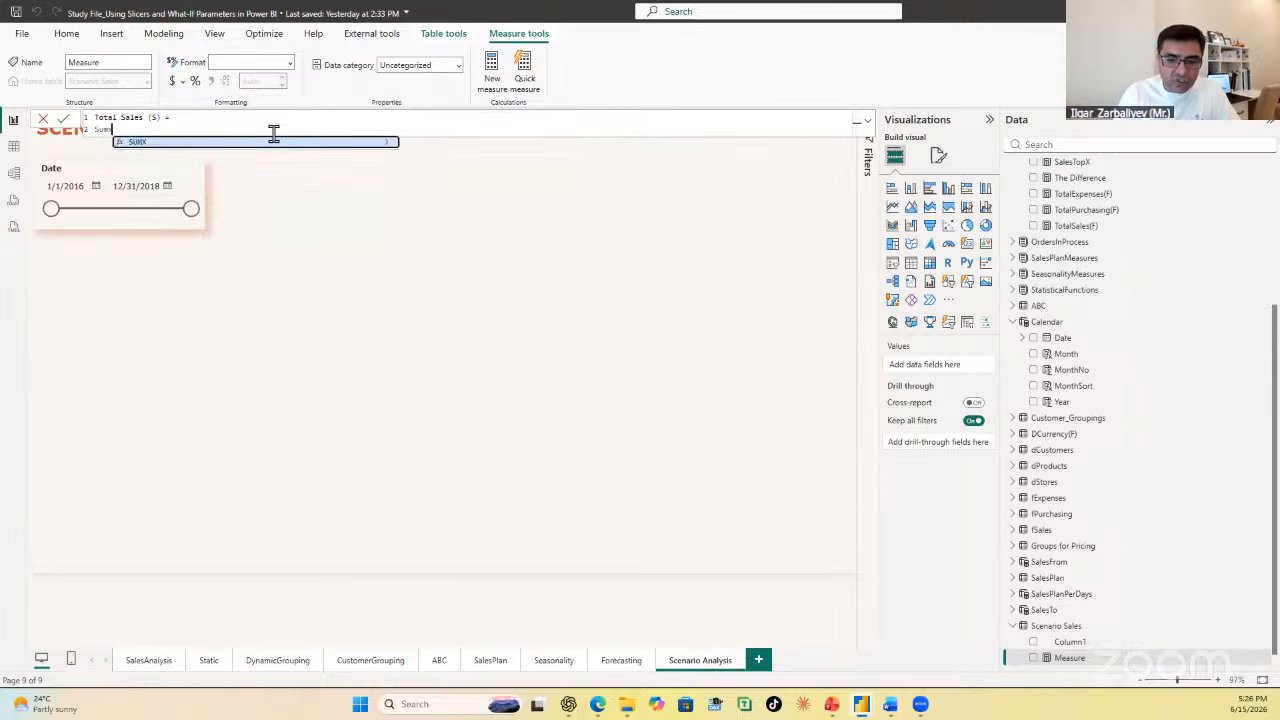
{"action": "key", "text": "shift+Return"}
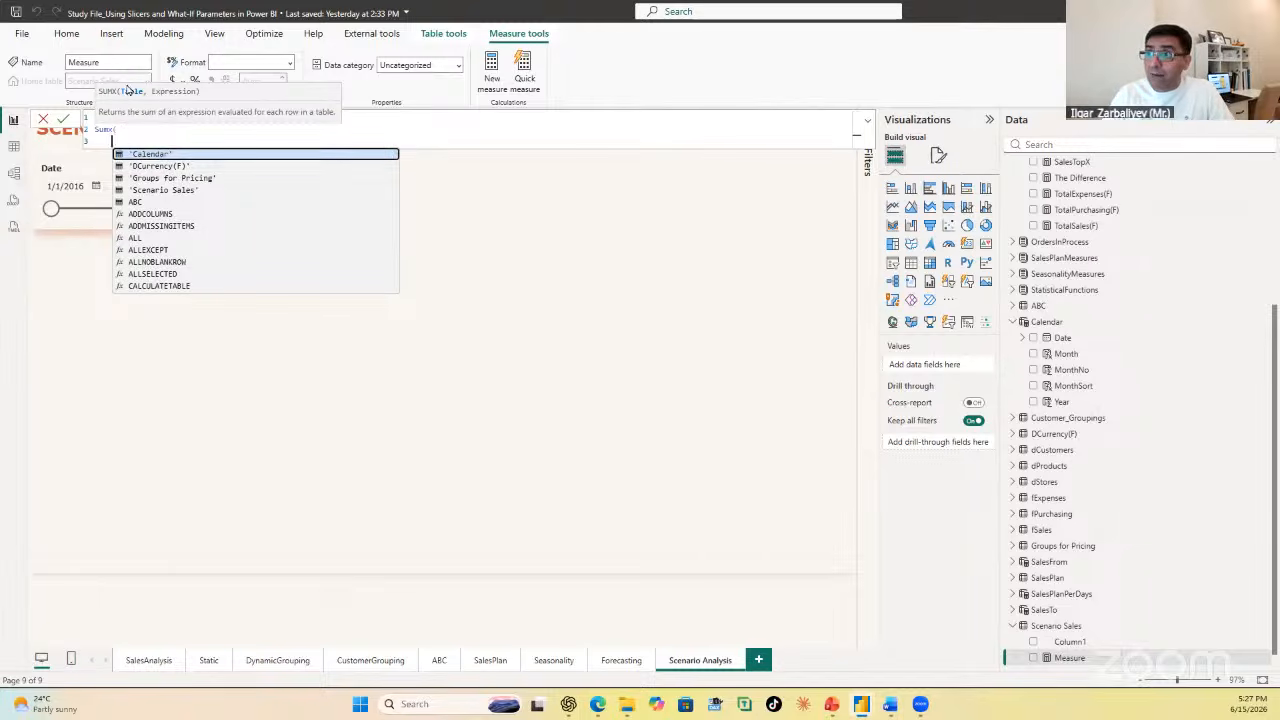
{"action": "type", "text": "fSales"}
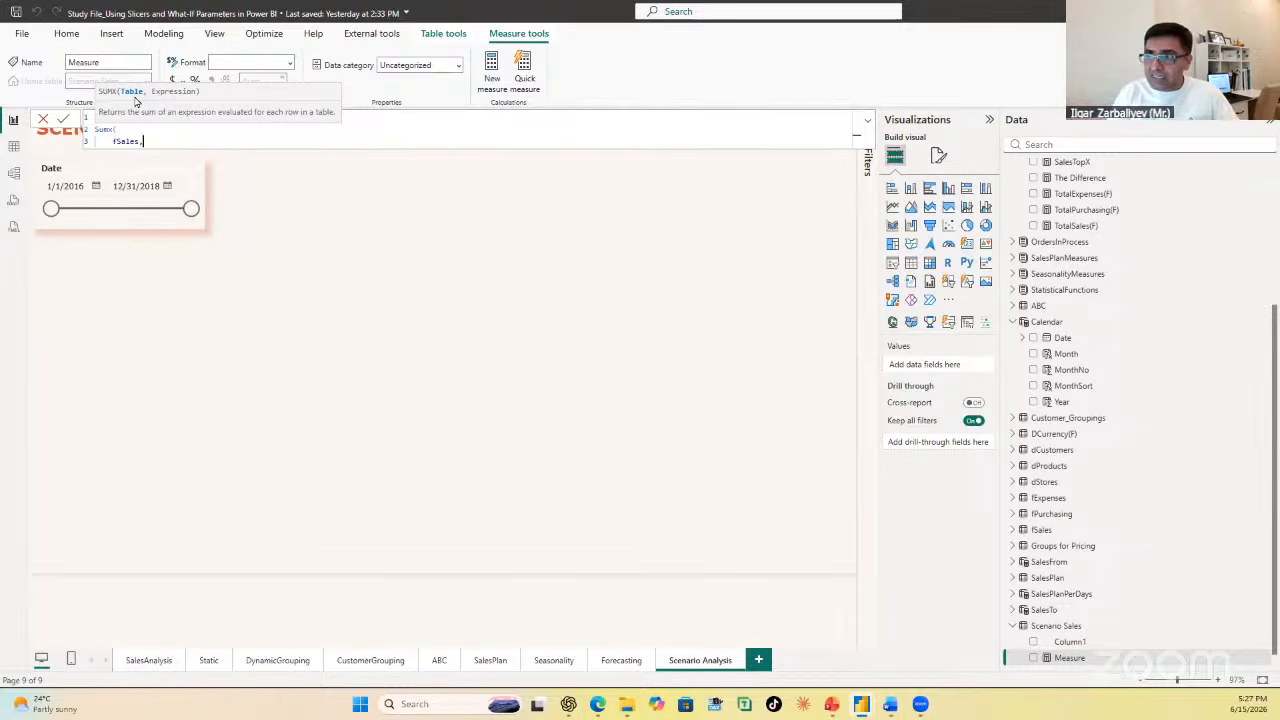
{"action": "type", "text": ","}
{"action": "key", "text": "Return"}
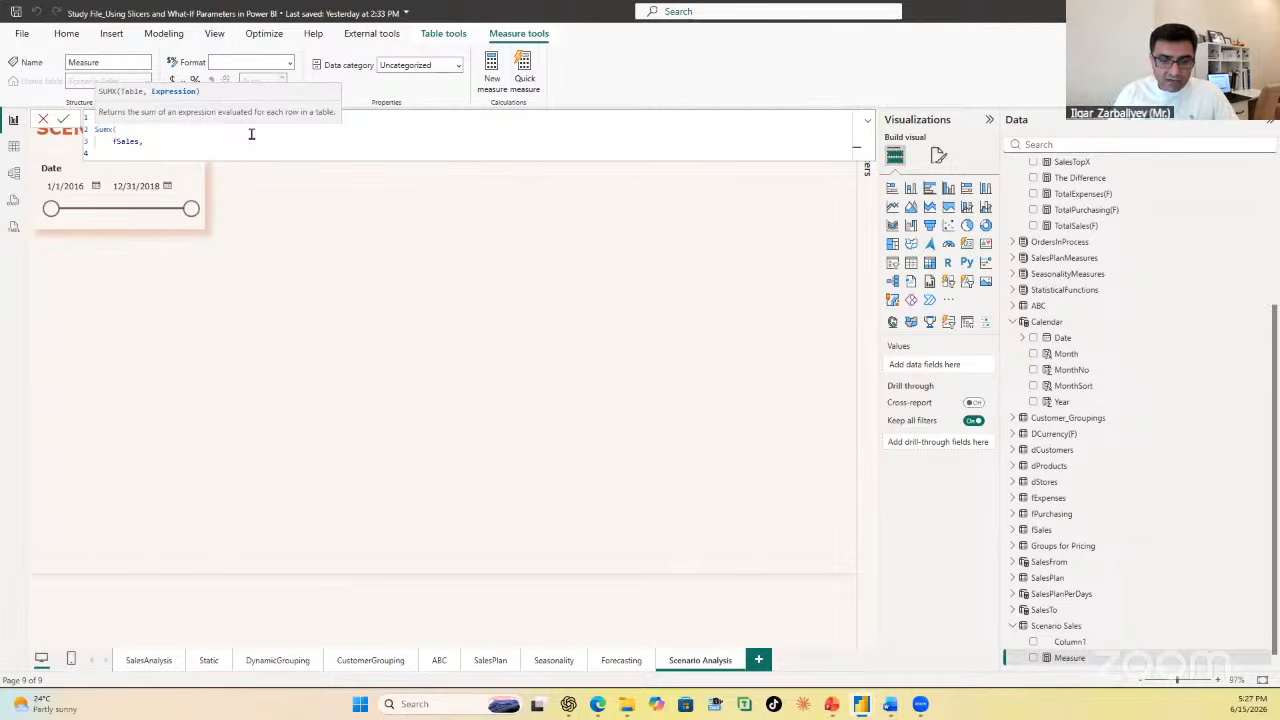
{"action": "type", "text": "q"}
{"action": "key", "text": "Down"}
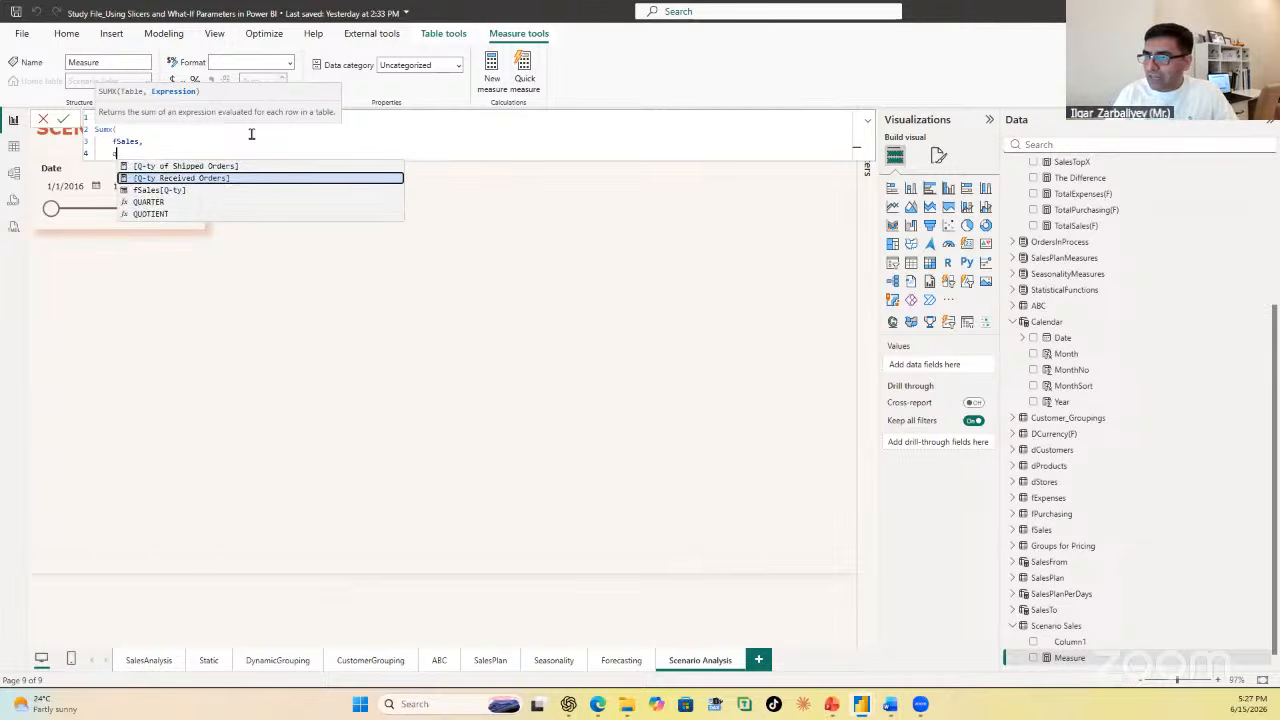
{"action": "key", "text": "Down"}
{"action": "key", "text": "Tab"}
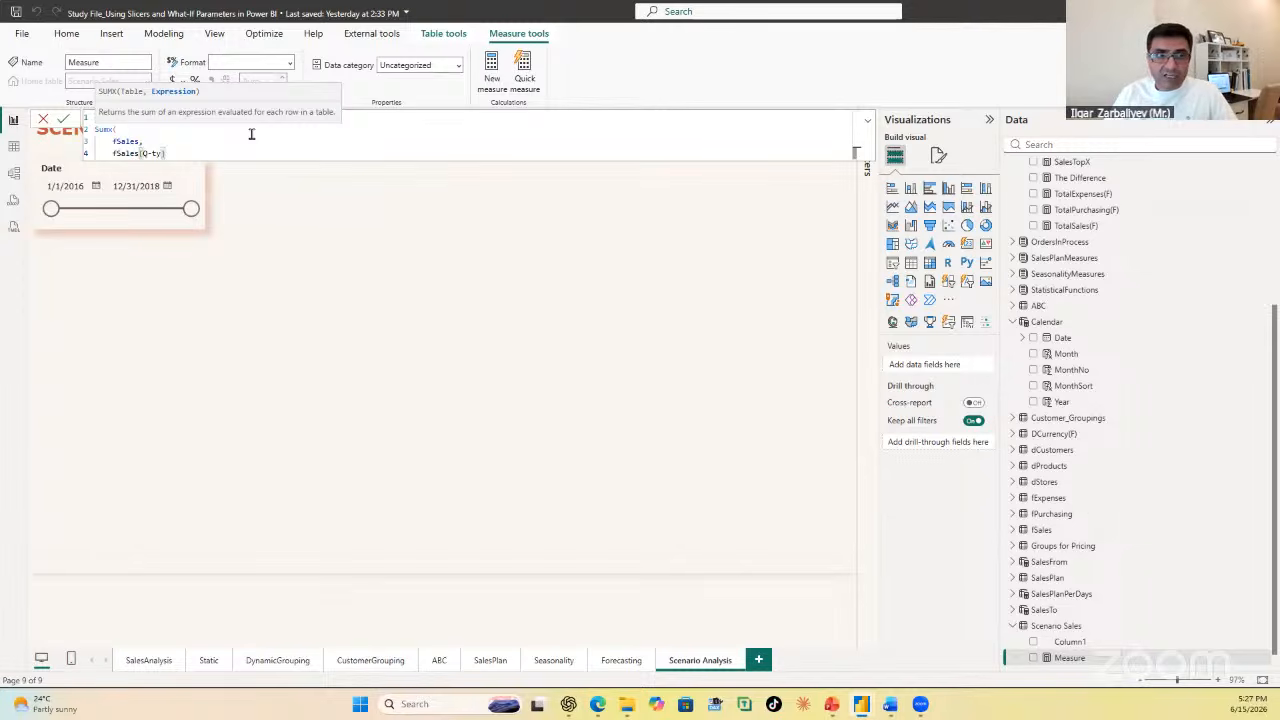
{"action": "type", "text": "*"}
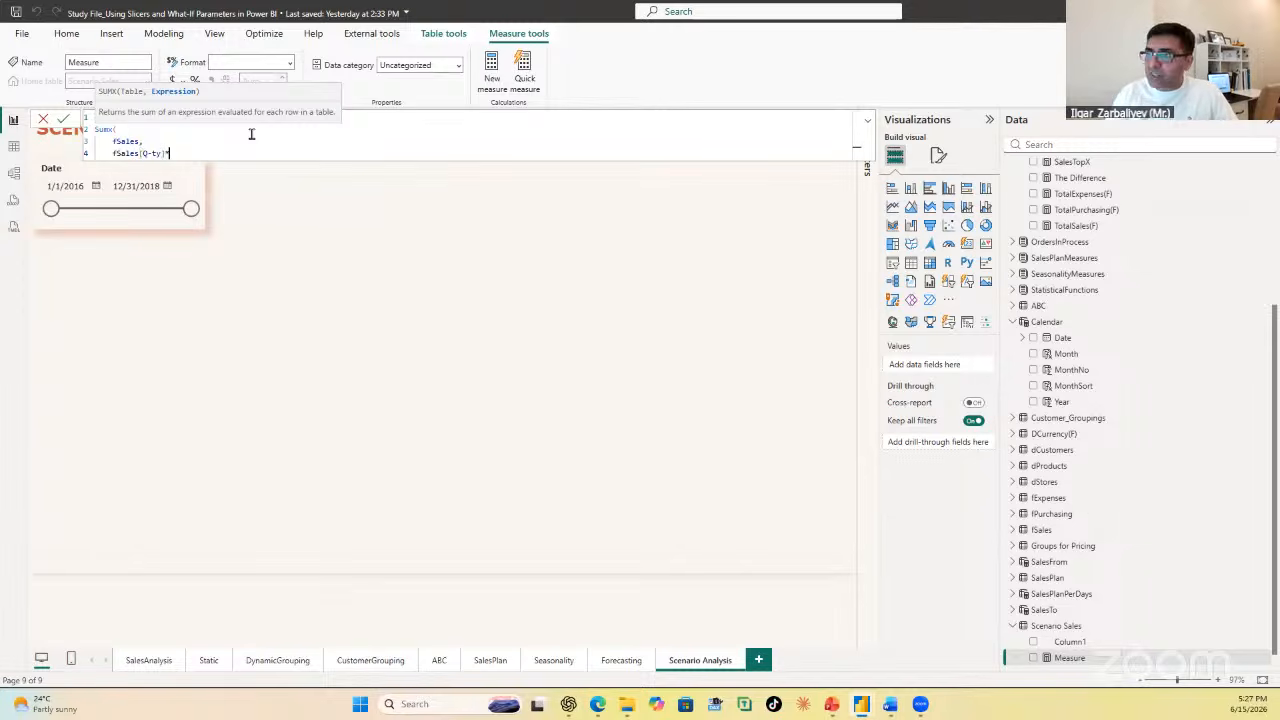
{"action": "type", "text": "Related"}
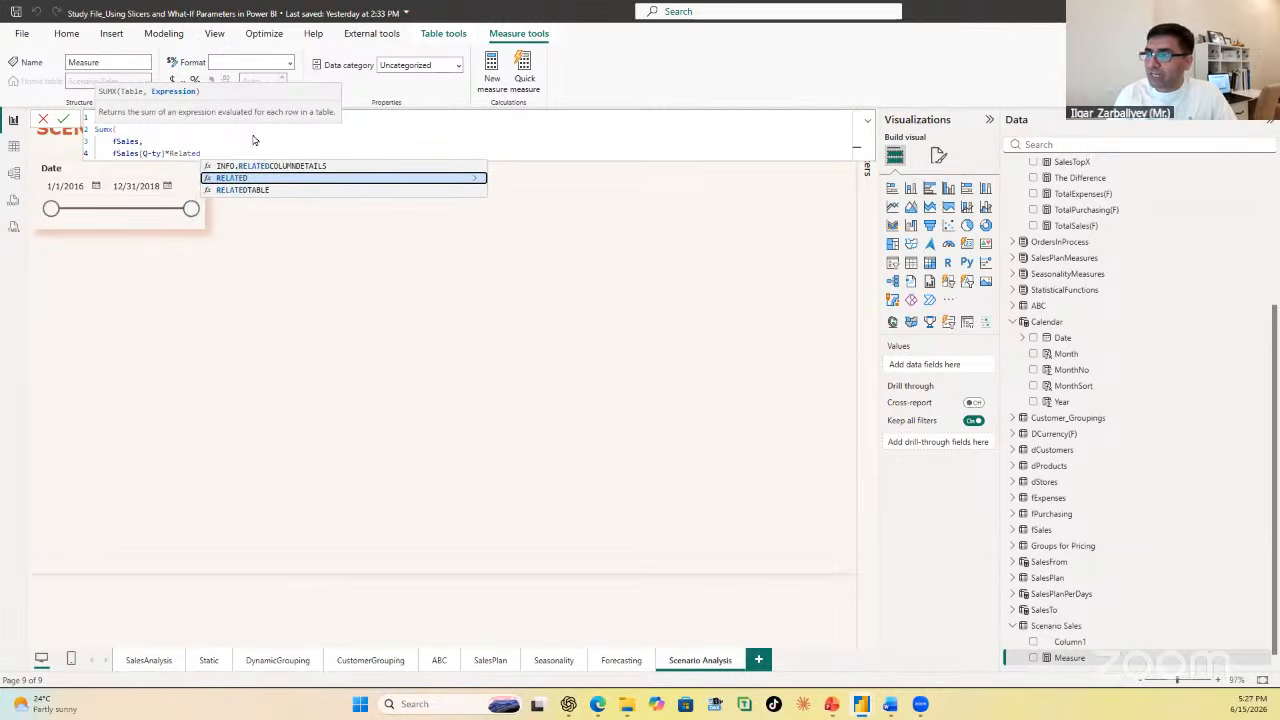
Step: Complete the product with RELATED(dProducts[Price]), close the SUMX, commit the measure and collapse the formula
{"action": "key", "text": "Tab"}
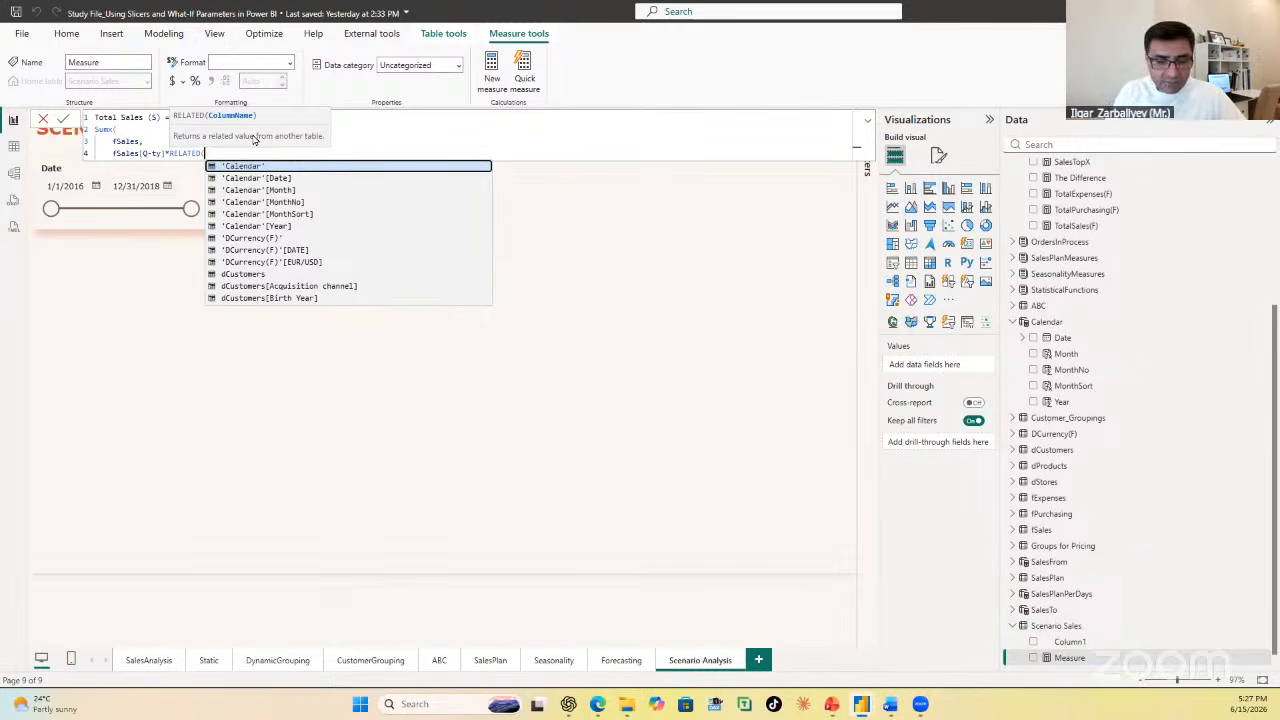
{"action": "type", "text": "dpr"}
{"action": "key", "text": "Down"}
{"action": "key", "text": "Down"}
{"action": "key", "text": "Down"}
{"action": "key", "text": "Down"}
{"action": "key", "text": "Down"}
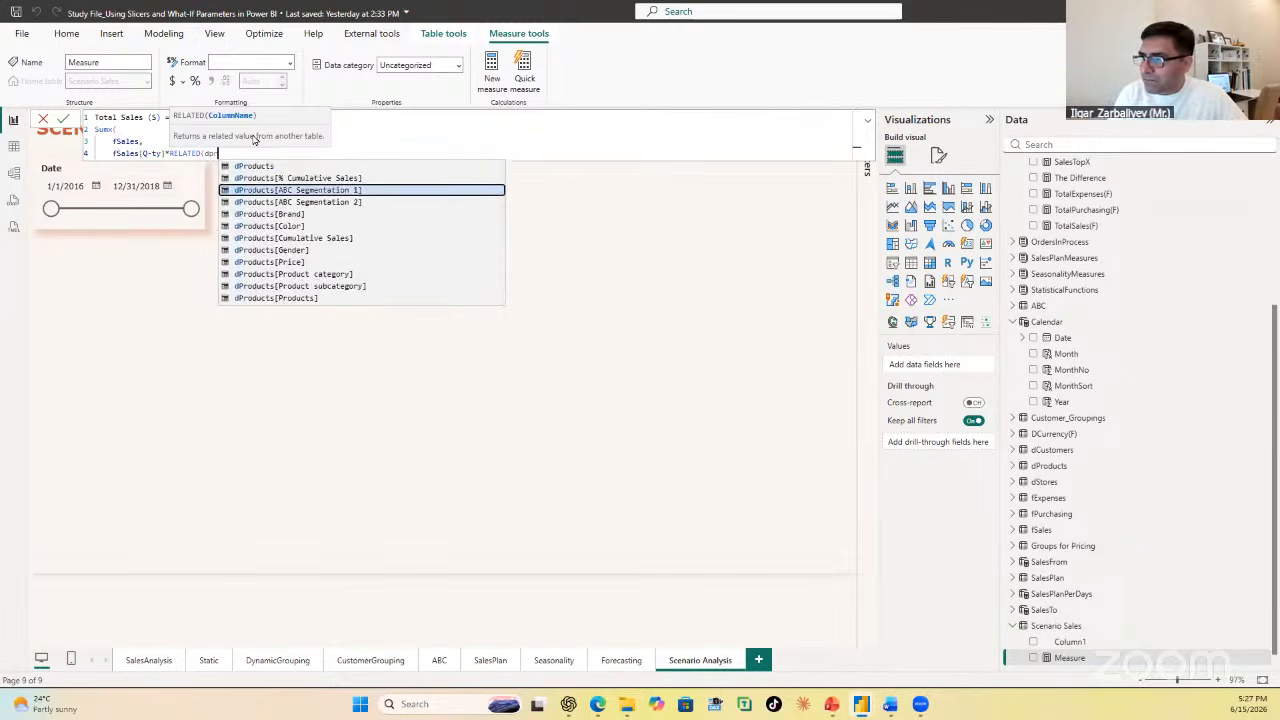
{"action": "key", "text": "Down"}
{"action": "key", "text": "Down"}
{"action": "key", "text": "Down"}
{"action": "key", "text": "Tab"}
{"action": "type", "text": ")"}
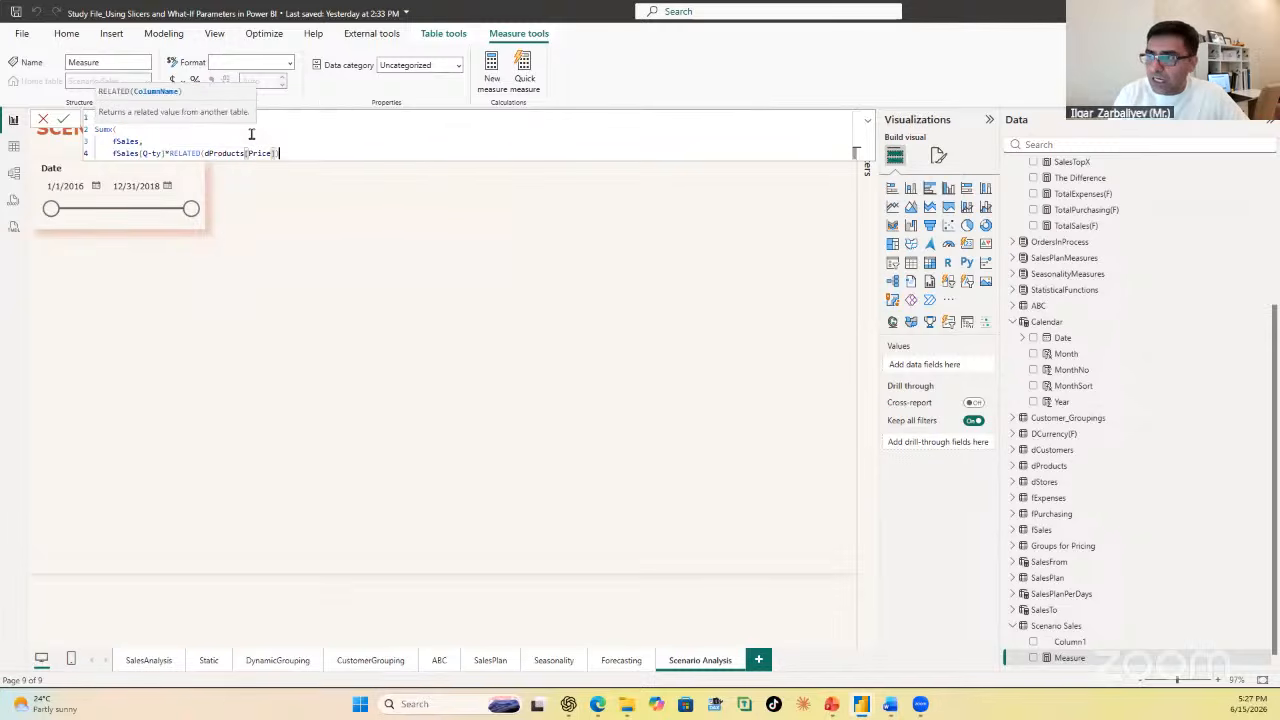
{"action": "key", "text": "Return"}
{"action": "type", "text": ")"}
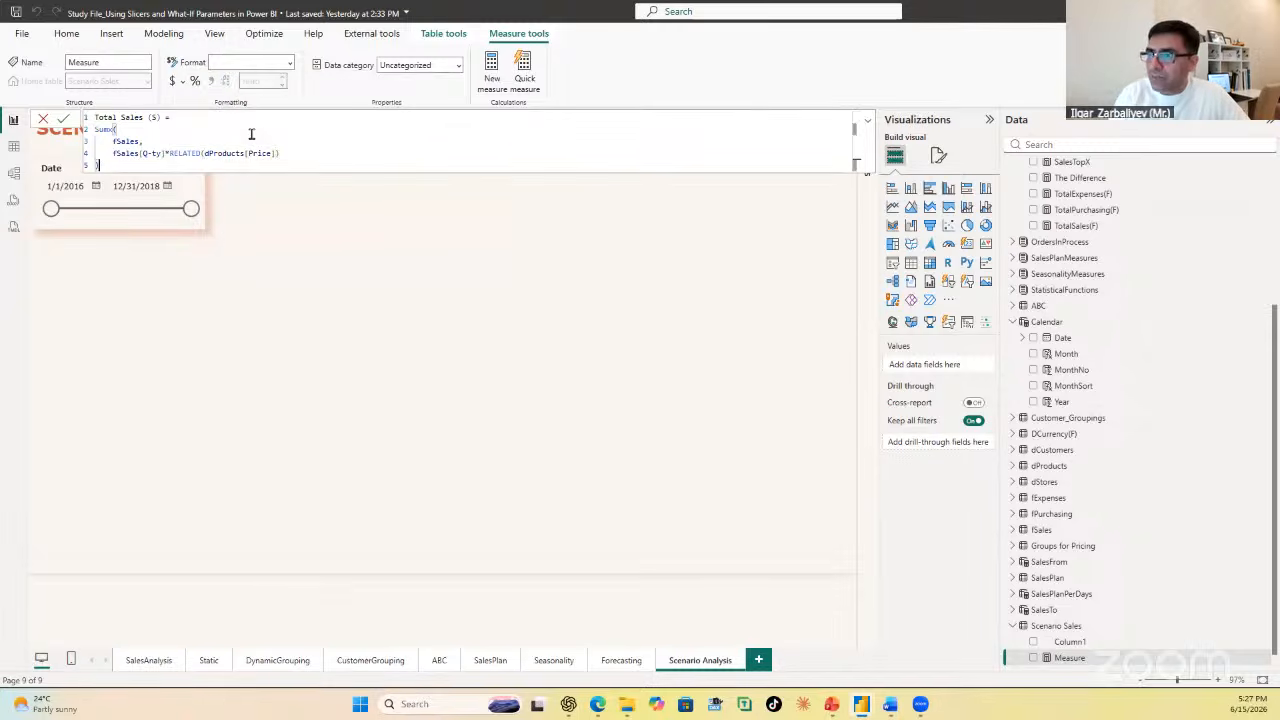
{"action": "key", "text": "Return"}
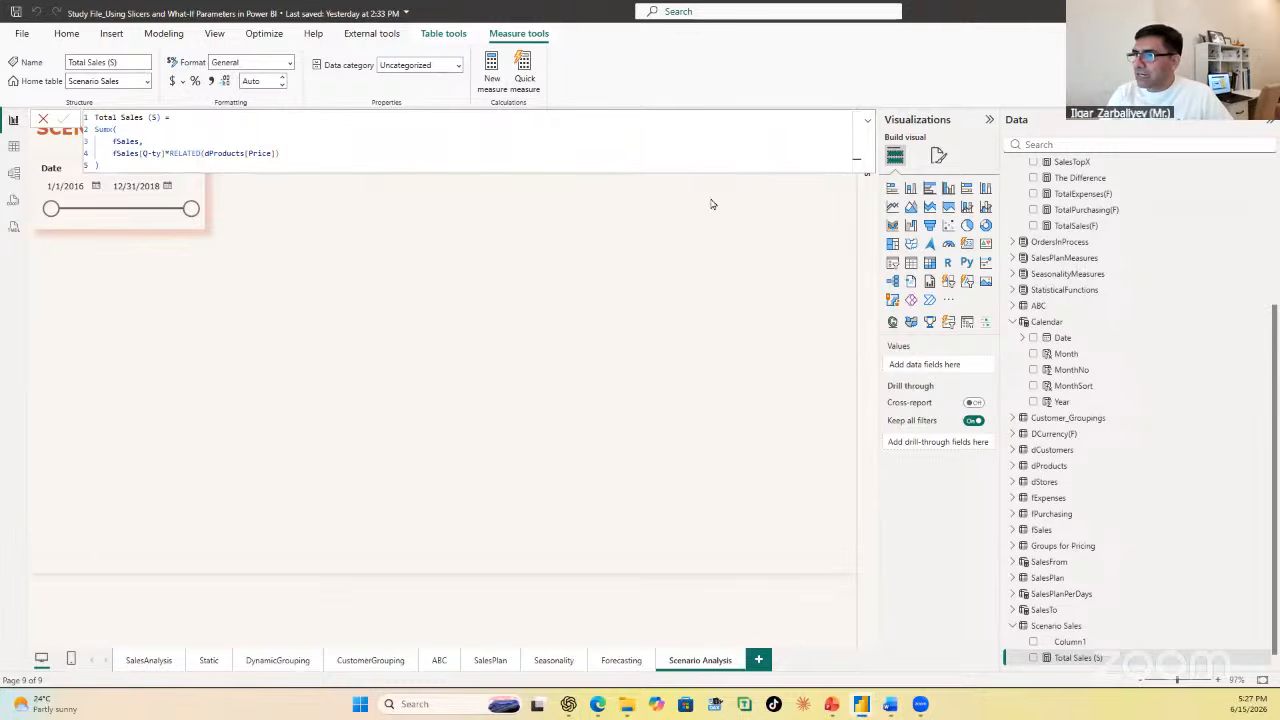
{"action": "left_click", "coordinate": [867, 121]}
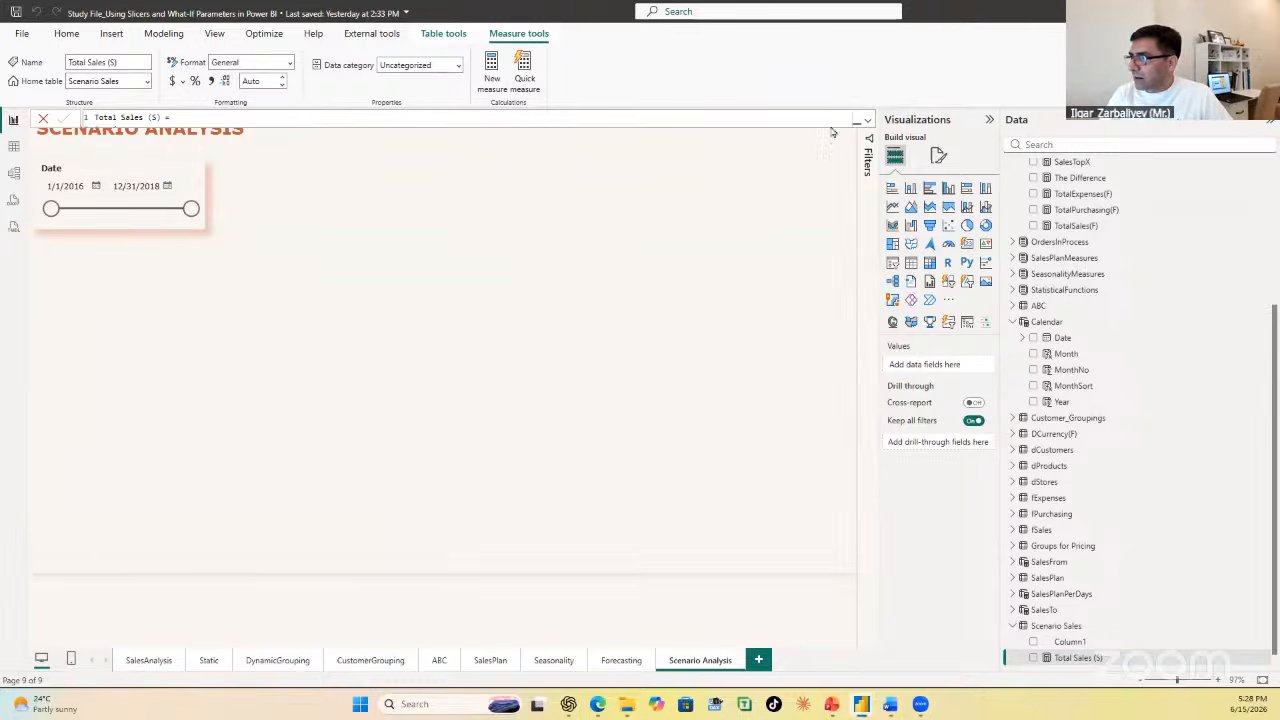
{"action": "left_click", "coordinate": [550, 240]}
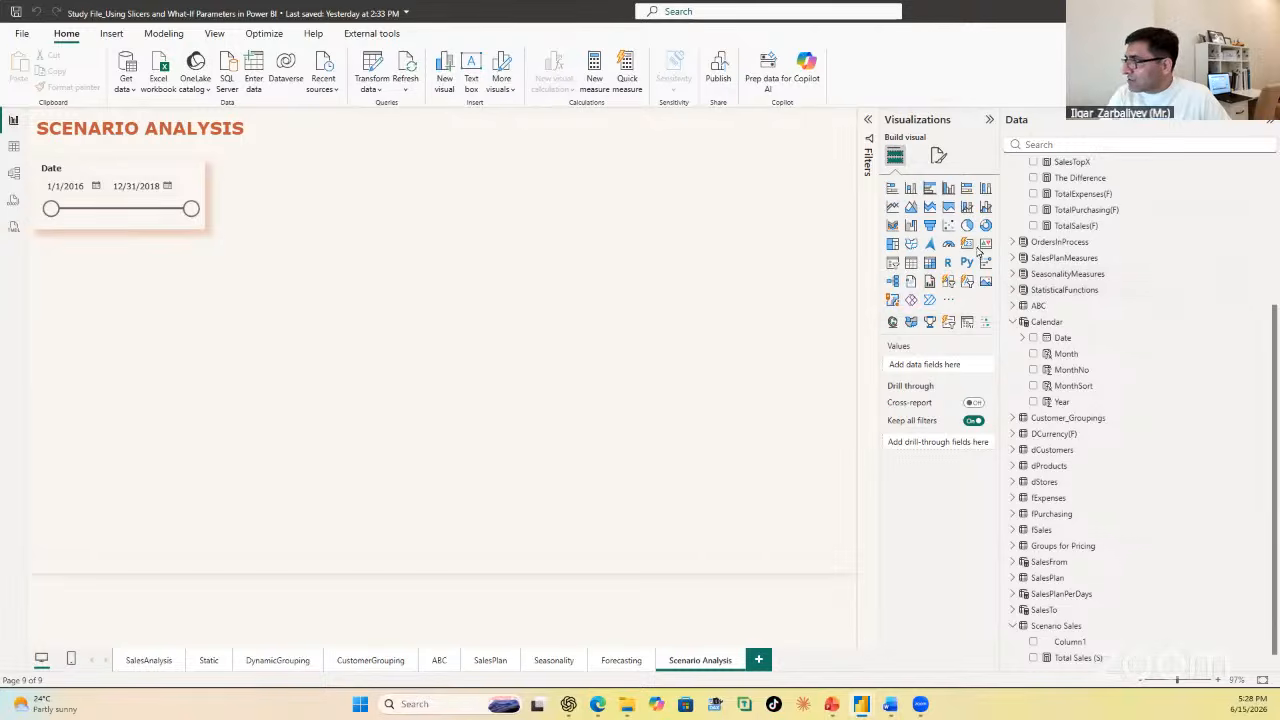
Step: Restore the default visuals in the set of available visualizations
{"action": "left_click", "coordinate": [950, 303]}
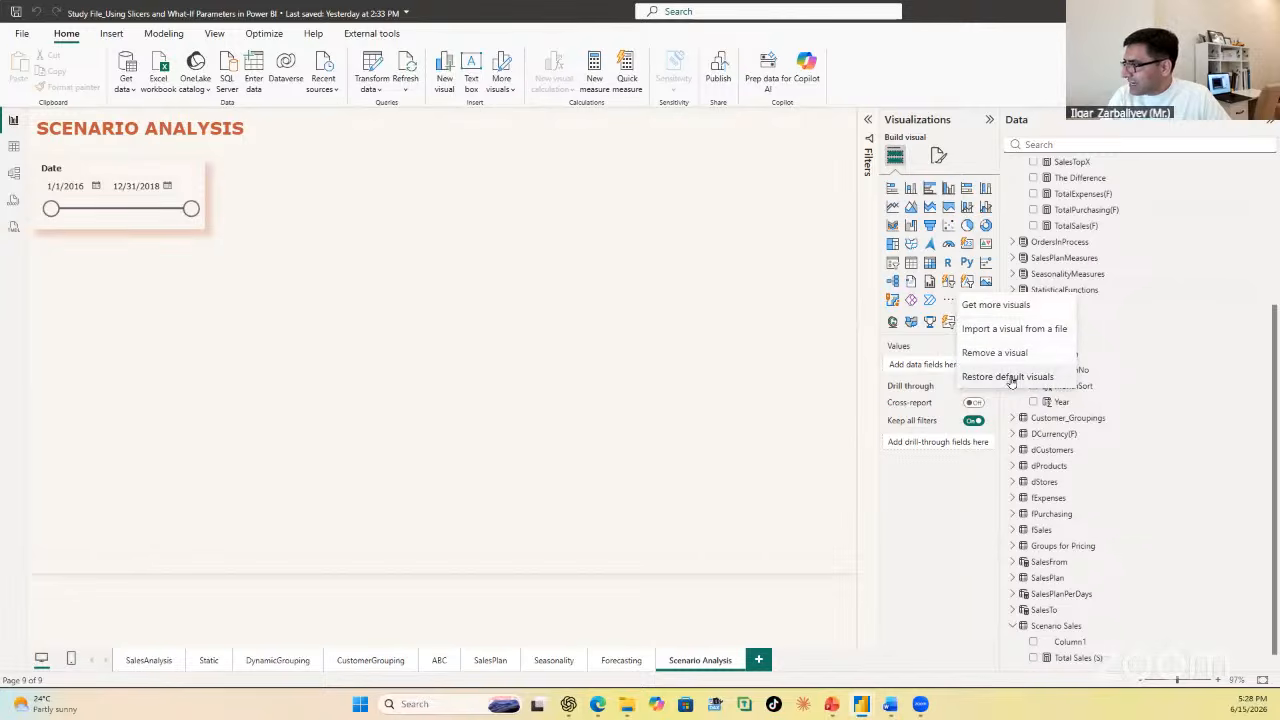
{"action": "left_click", "coordinate": [1012, 381]}
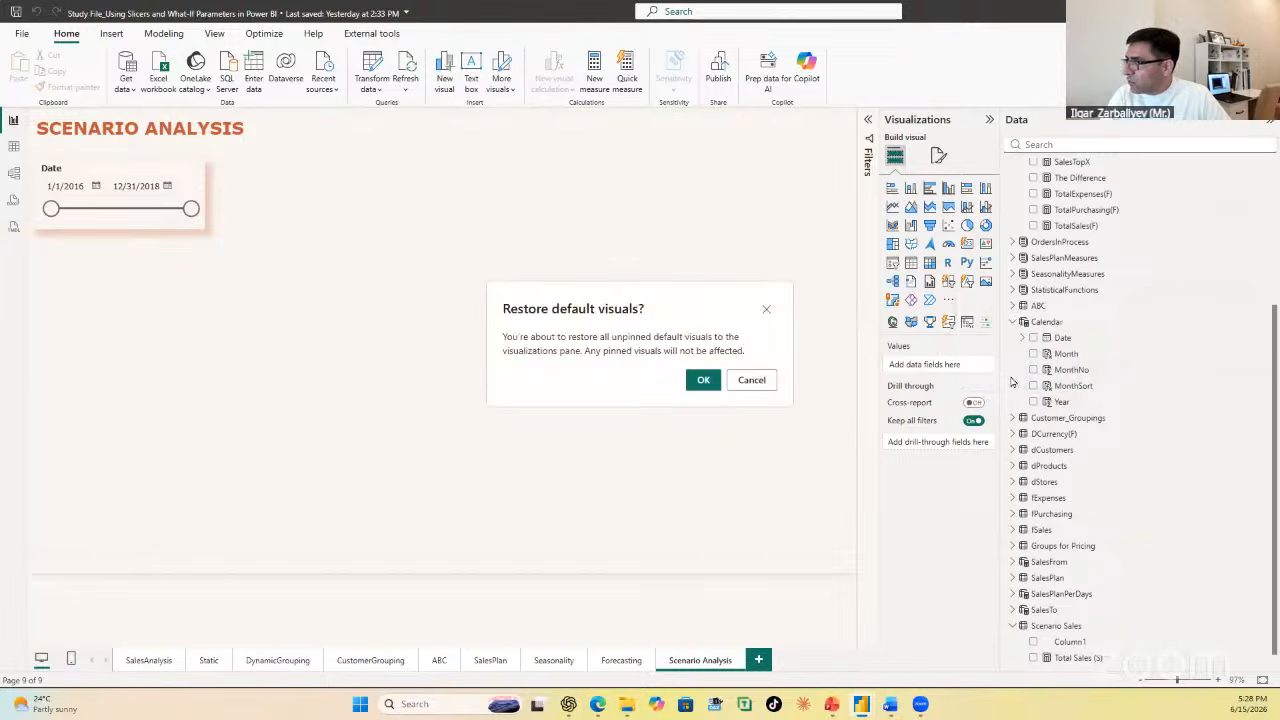
{"action": "left_click", "coordinate": [712, 385]}
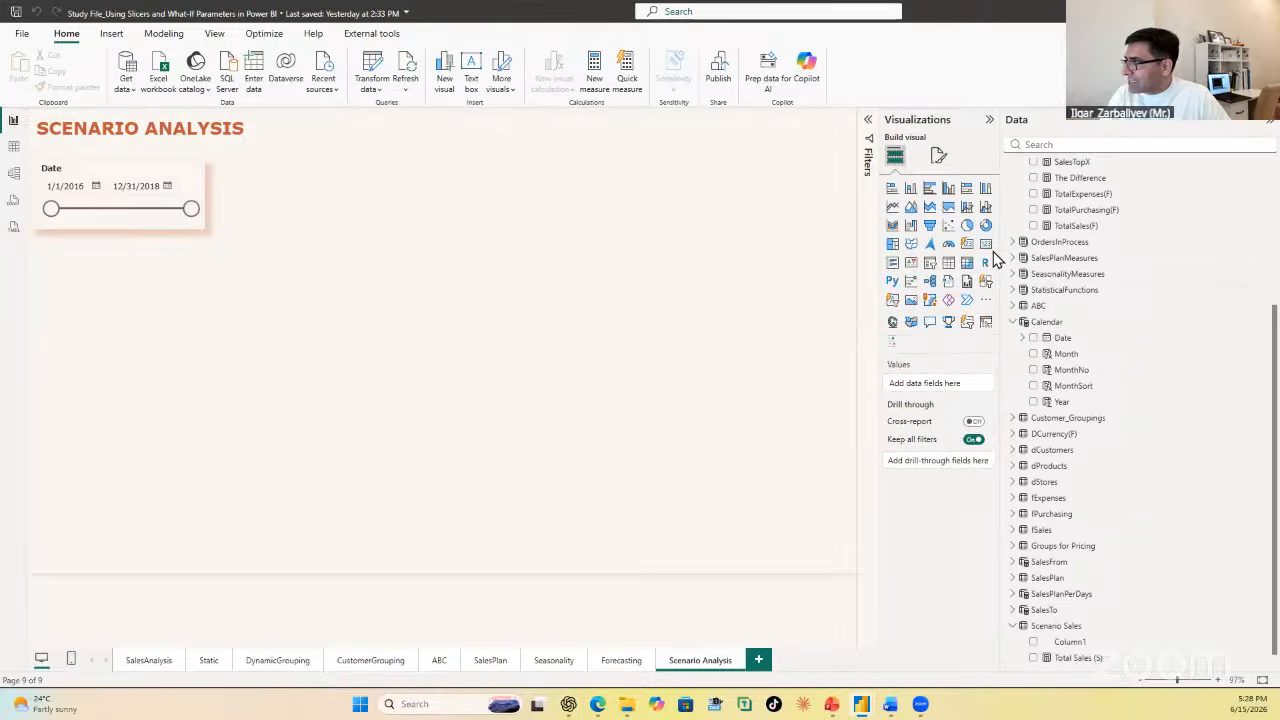
Step: Add a card showing TotalSales(F) to the right of the Date slicer and place a duplicate of it just below
{"action": "left_click", "coordinate": [987, 250]}
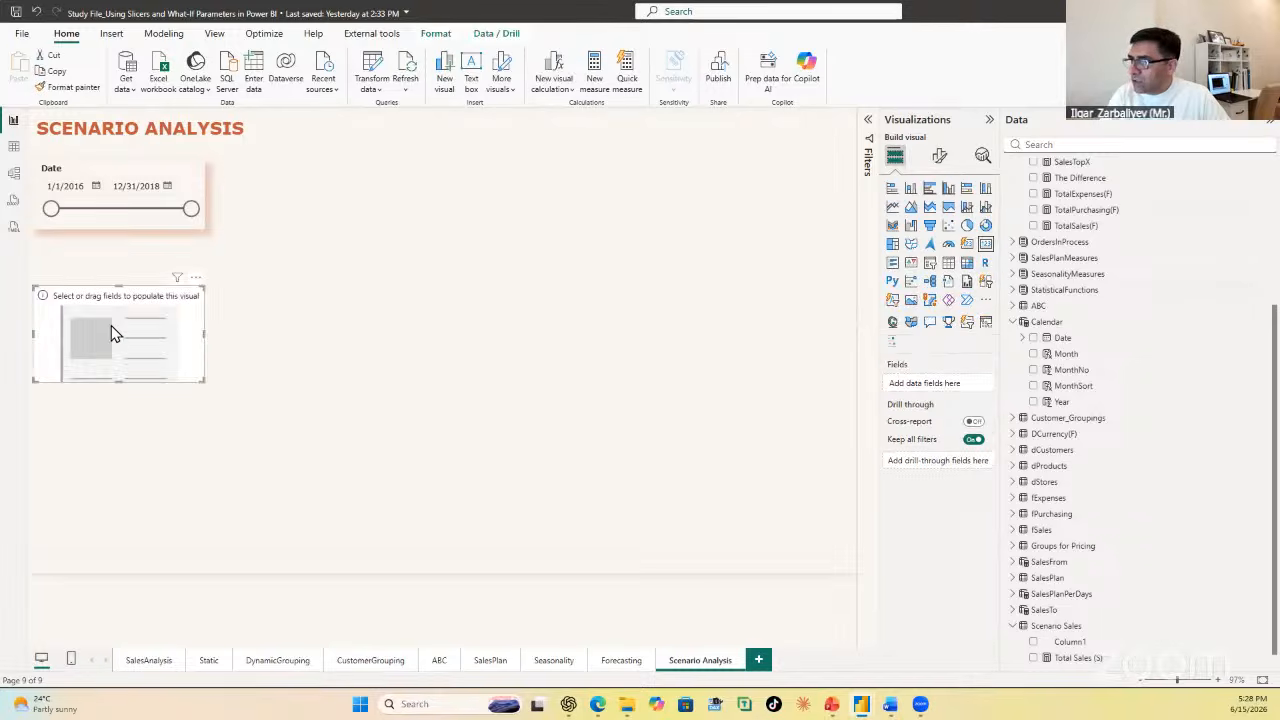
{"action": "left_click_drag", "start_coordinate": [114, 331], "coordinate": [470, 189]}
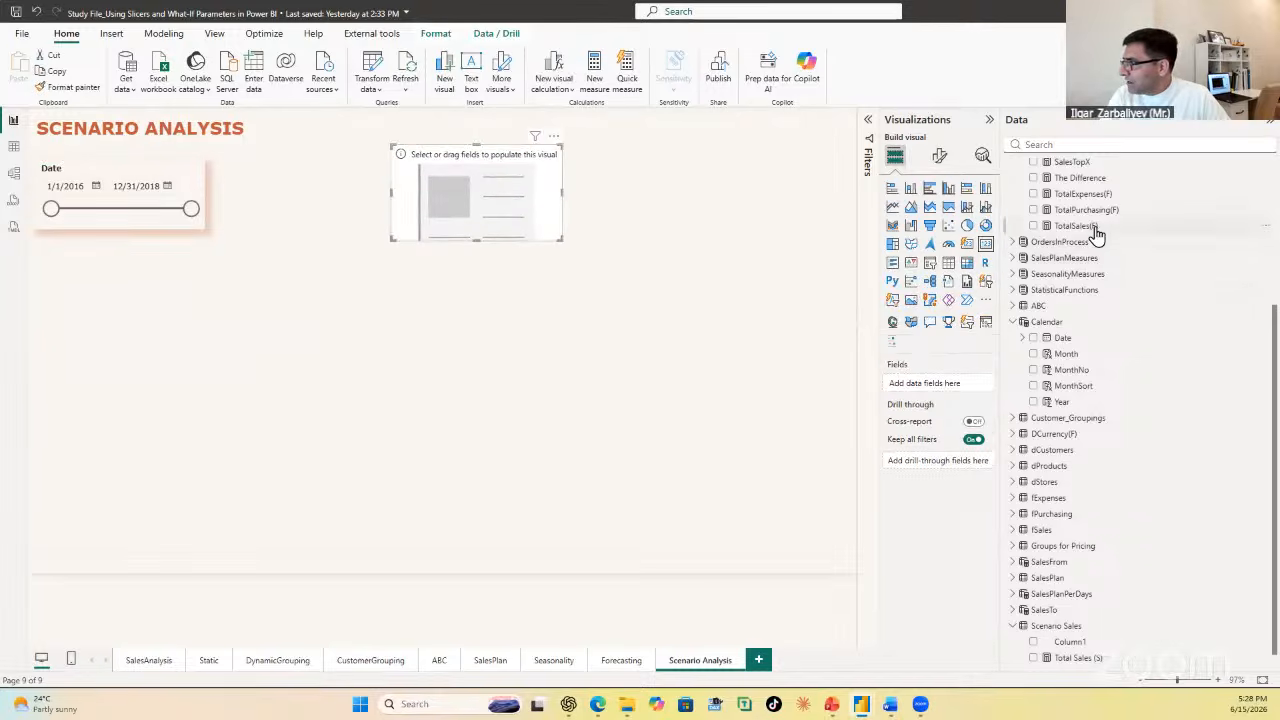
{"action": "left_click_drag", "start_coordinate": [1097, 233], "coordinate": [545, 341]}
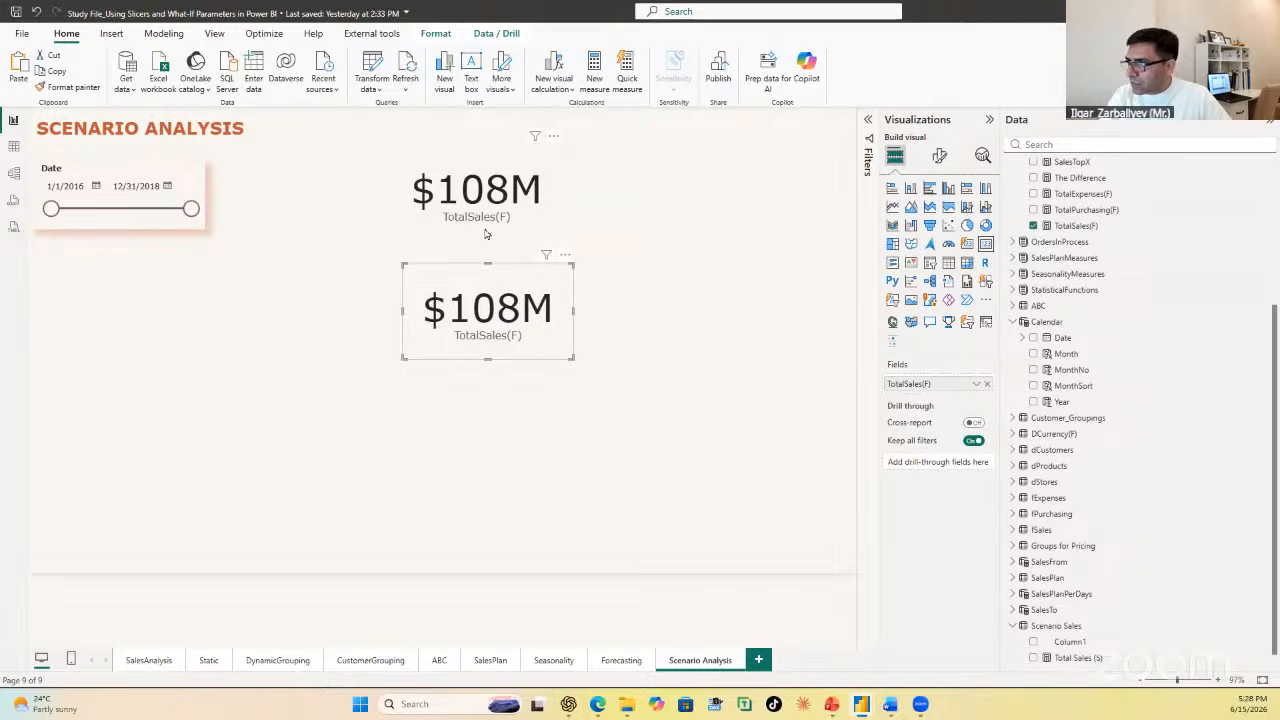
Step: Replace the TotalSales(F) field in the lower card with the Total Sales (S) measure from Scenario Sales
{"action": "scroll", "coordinate": [1090, 645], "scroll_direction": "down", "scroll_amount": 1}
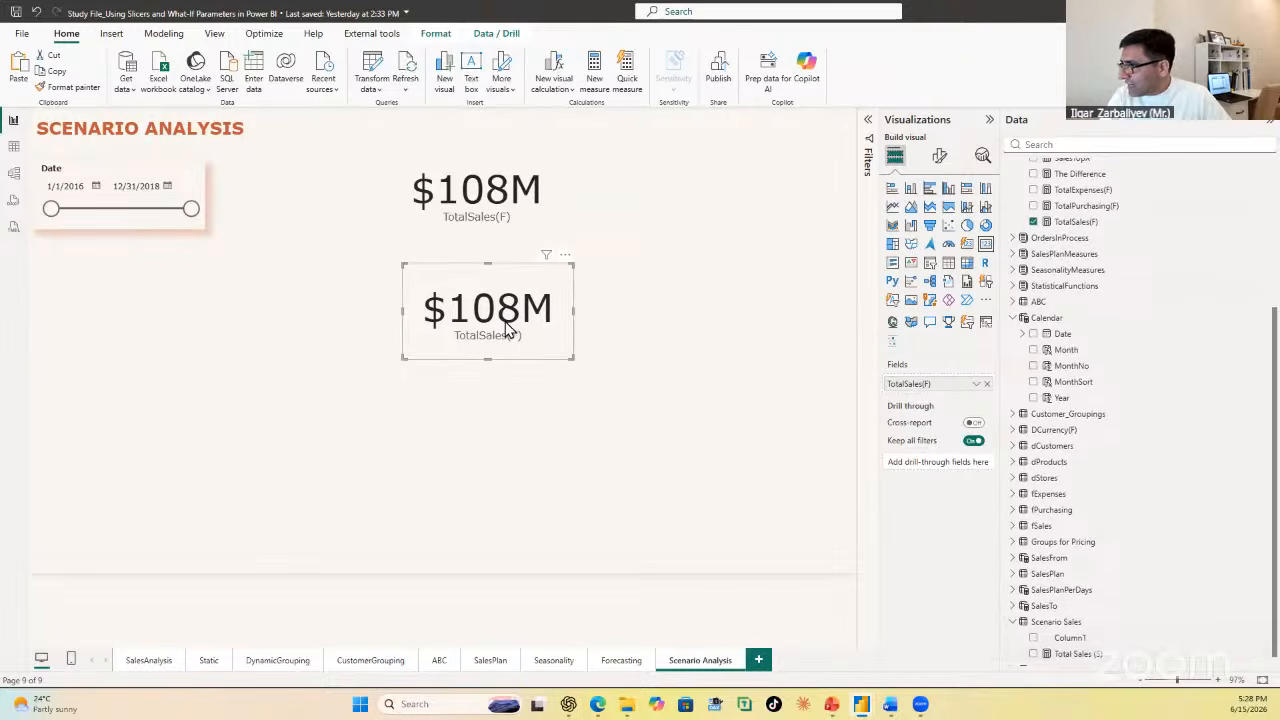
{"action": "left_click", "coordinate": [986, 384]}
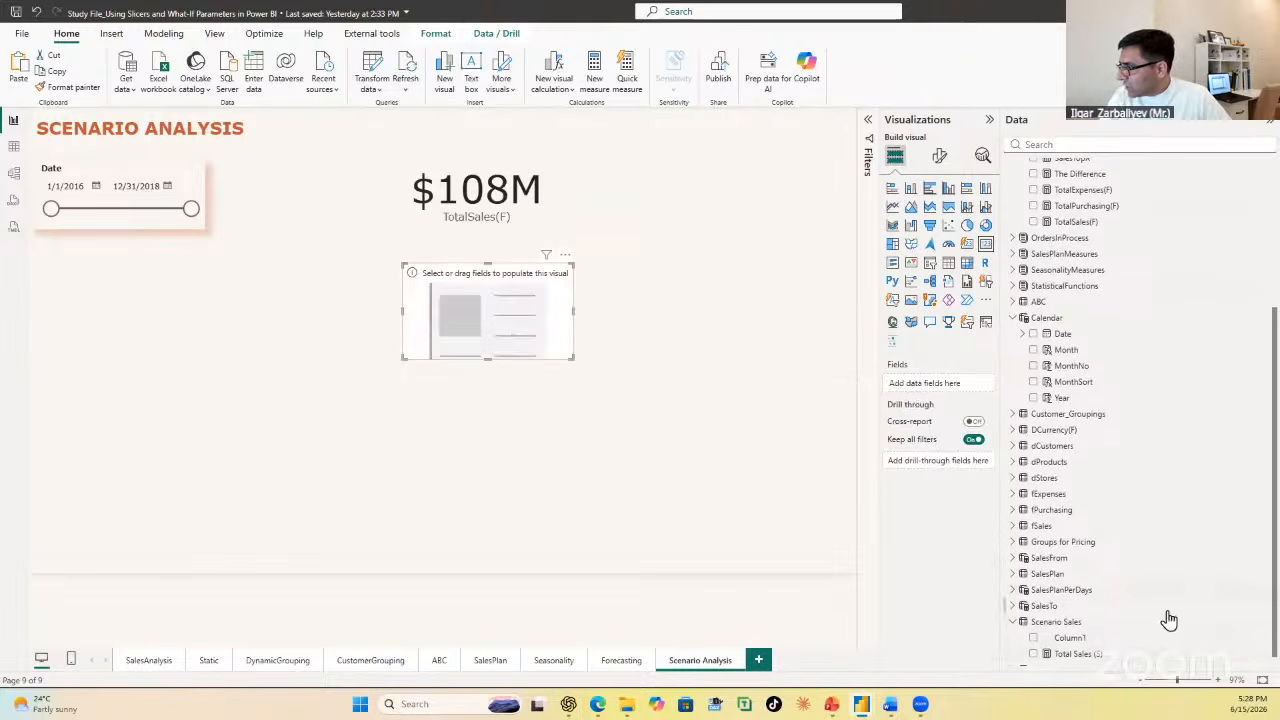
{"action": "left_click_drag", "start_coordinate": [1085, 655], "coordinate": [531, 304]}
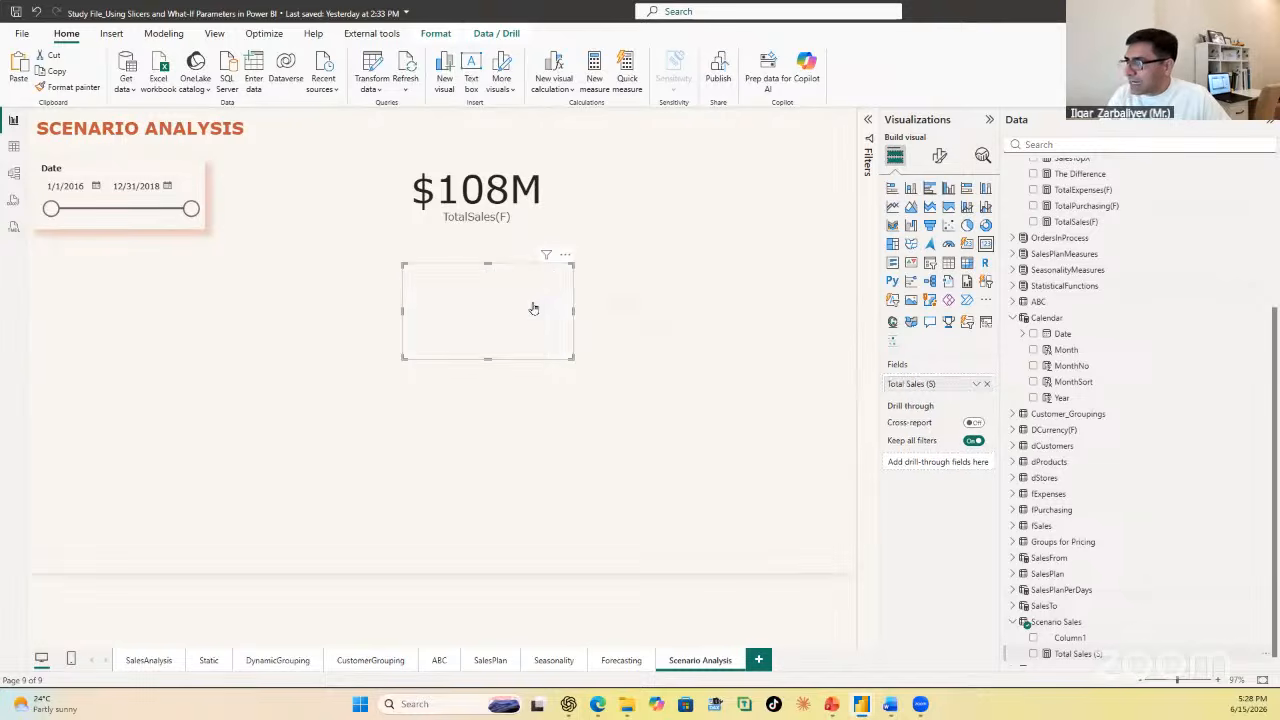
Step: Set the TotalSales(F) measure to 2 decimal places and enlarge its card so the whole value fits
{"action": "left_click", "coordinate": [539, 221]}
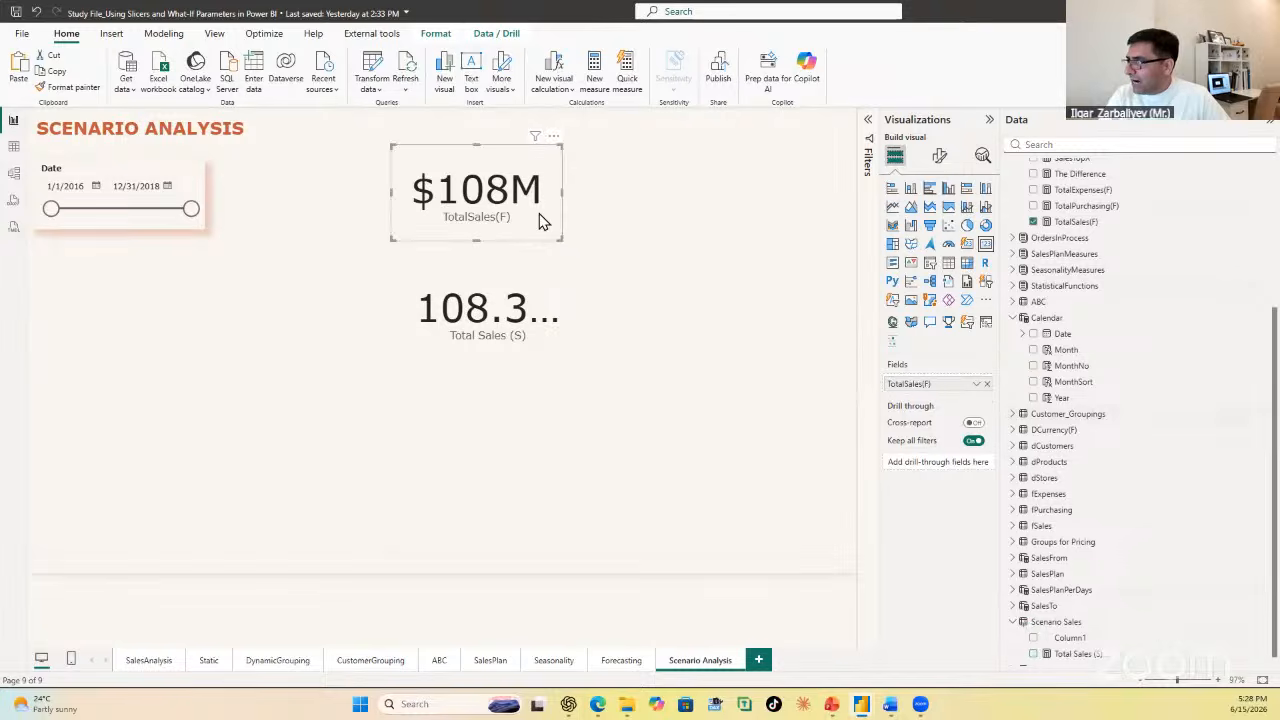
{"action": "left_click", "coordinate": [1075, 221]}
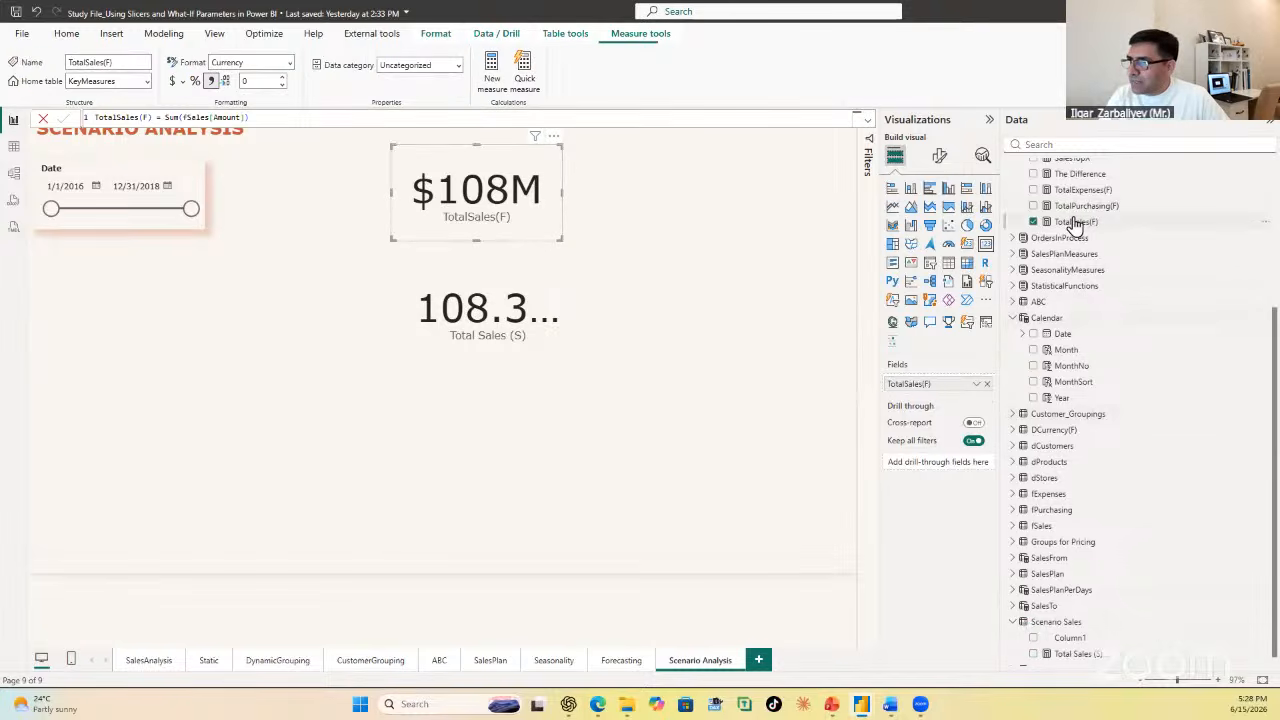
{"action": "left_click", "coordinate": [281, 79]}
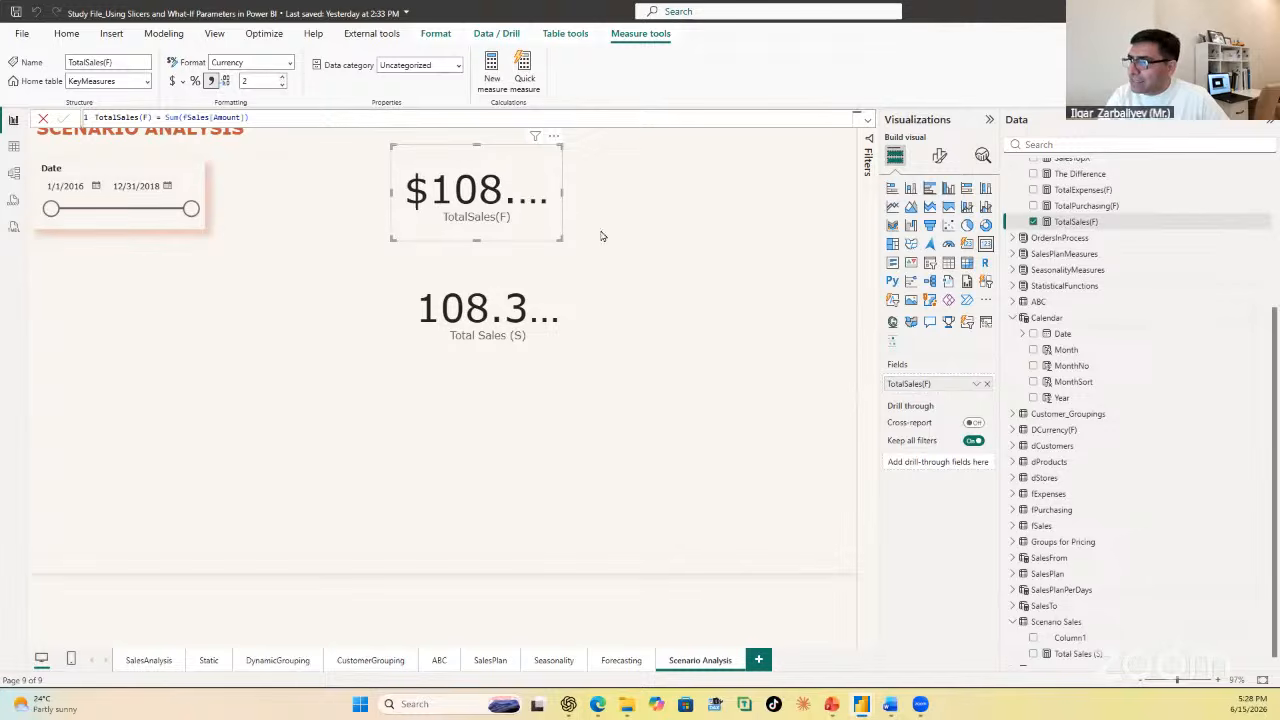
{"action": "left_click_drag", "start_coordinate": [557, 236], "coordinate": [628, 252]}
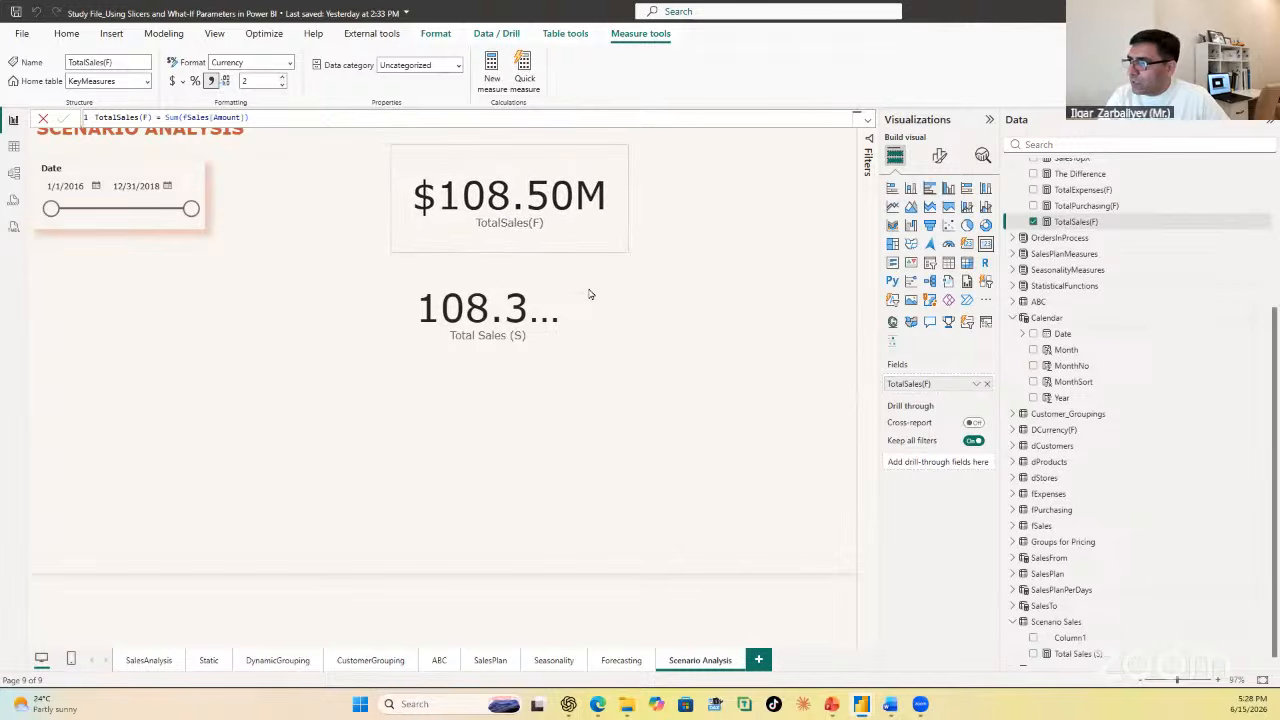
Step: Widen the Total Sales (S) card, then delete it and the TotalSales(F) card from the page
{"action": "left_click", "coordinate": [566, 321]}
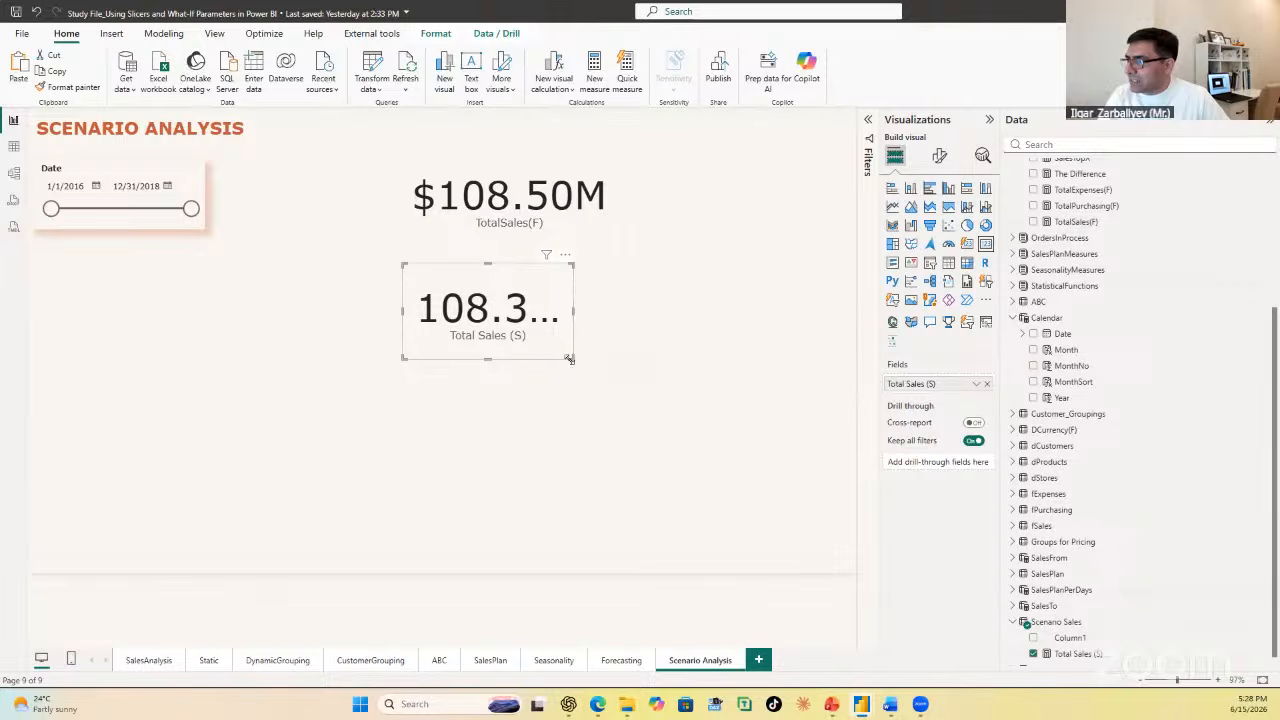
{"action": "left_click_drag", "start_coordinate": [570, 362], "coordinate": [604, 361]}
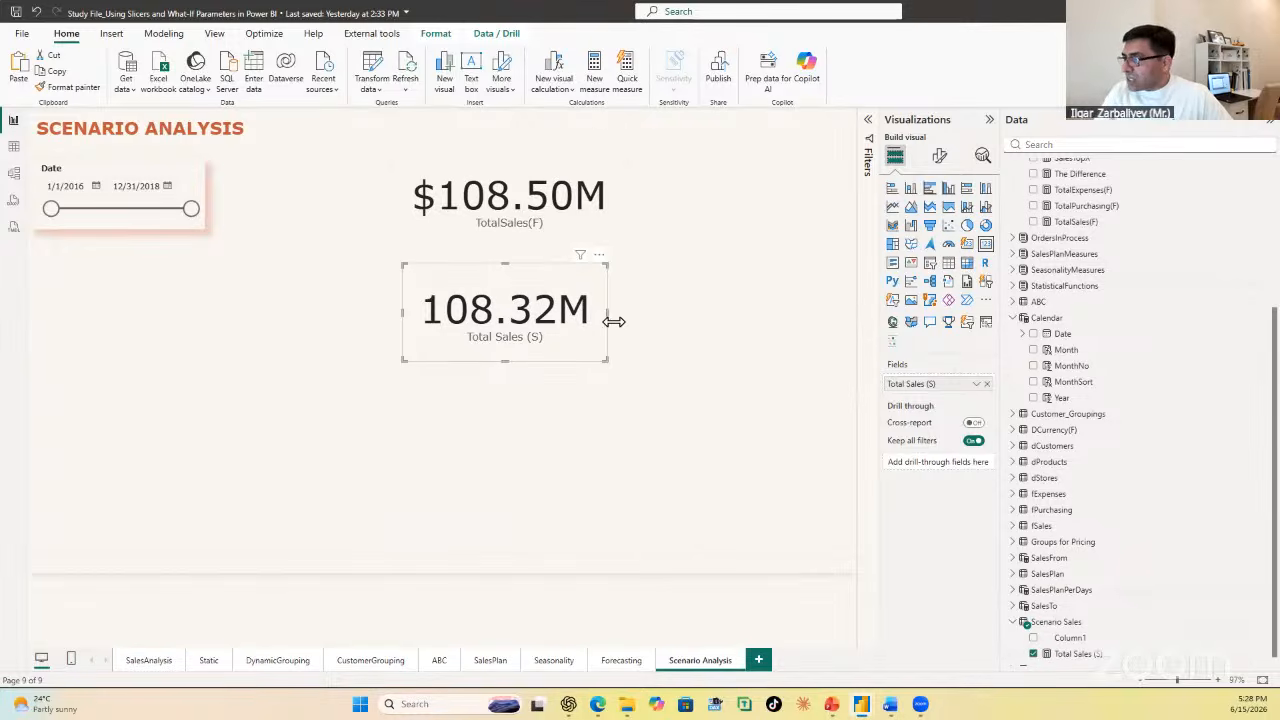
{"action": "key", "text": "Delete"}
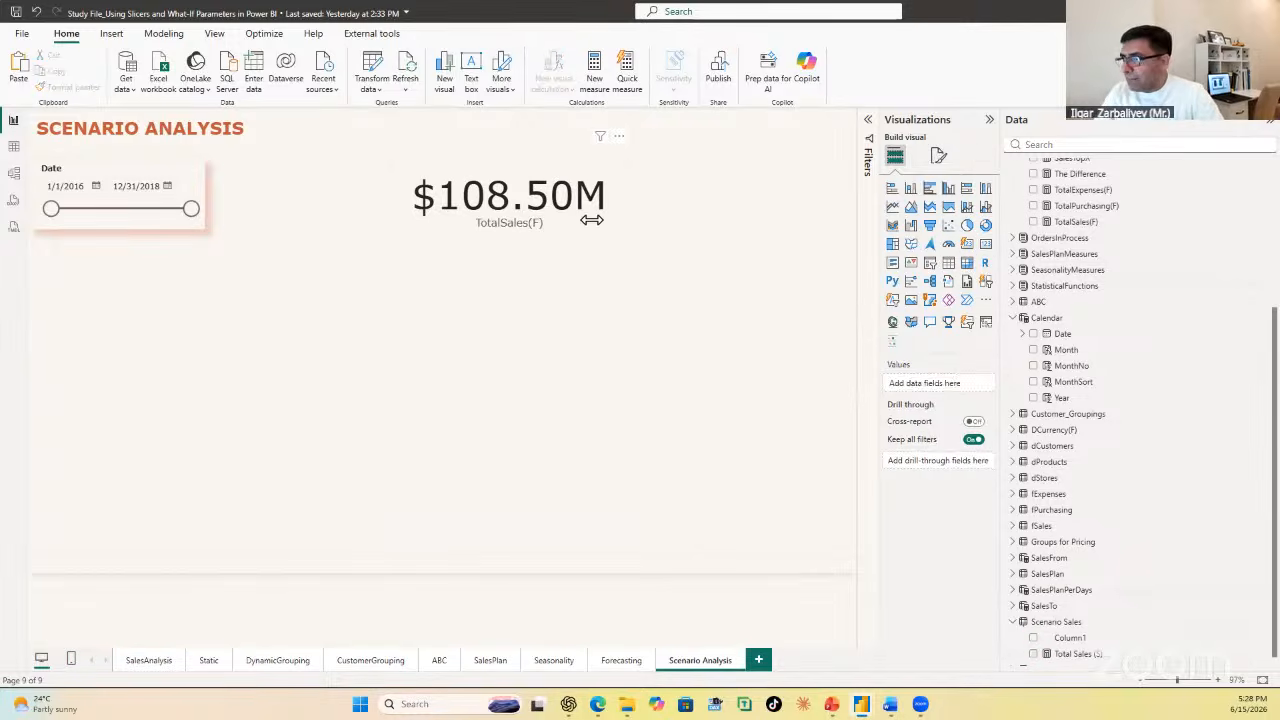
{"action": "left_click", "coordinate": [591, 217]}
{"action": "key", "text": "Delete"}
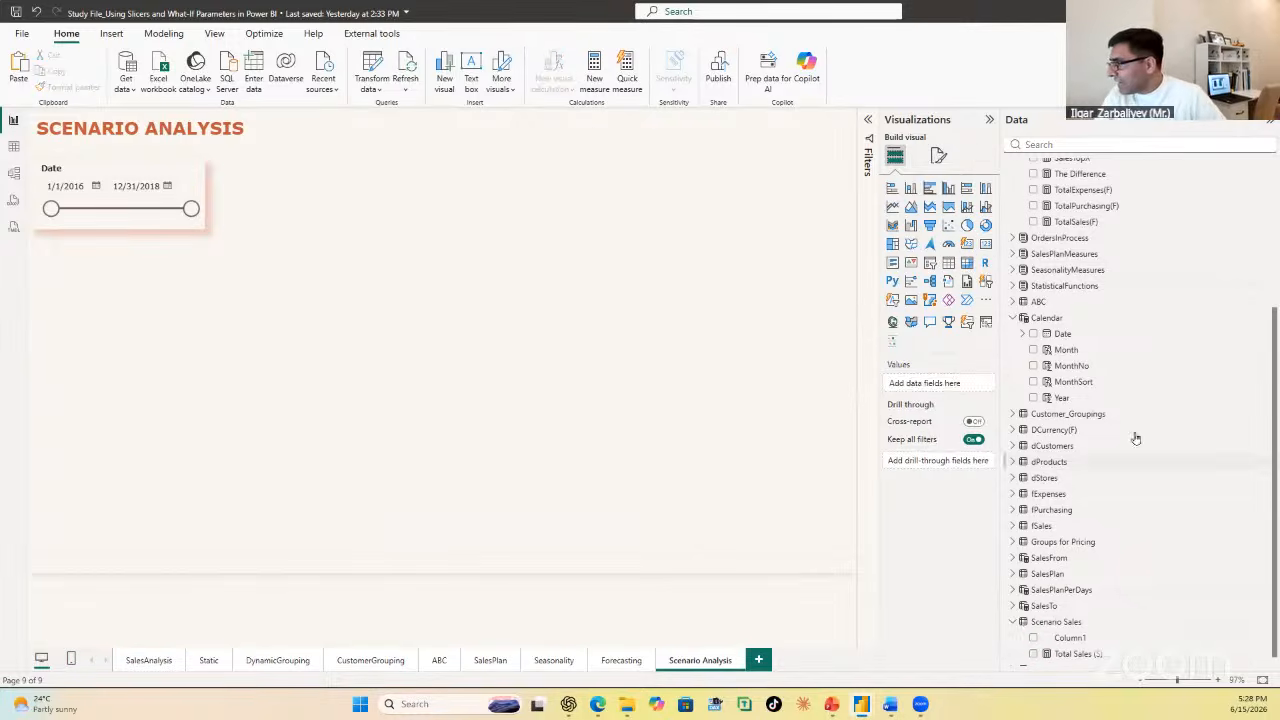
Step: Set both the TotalSales(F) and Total Sales (S) measures to 0 decimal places
{"action": "left_click", "coordinate": [1118, 221]}
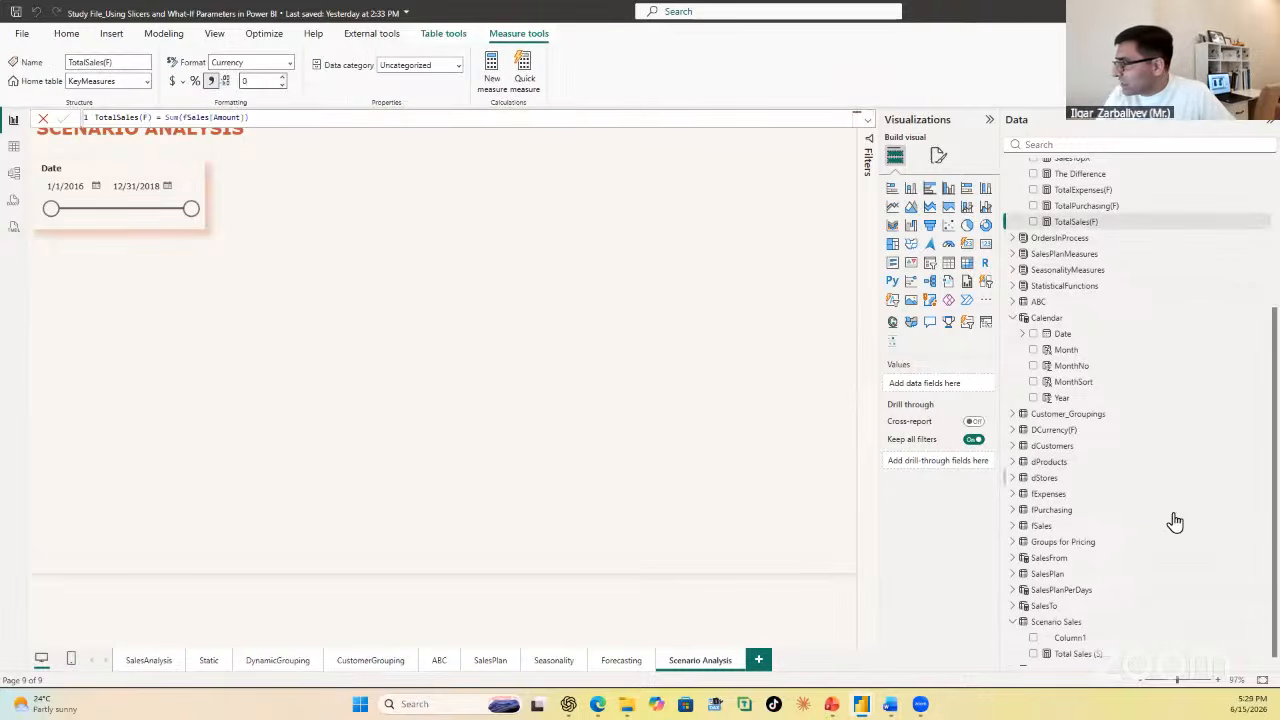
{"action": "left_click", "coordinate": [1078, 654]}
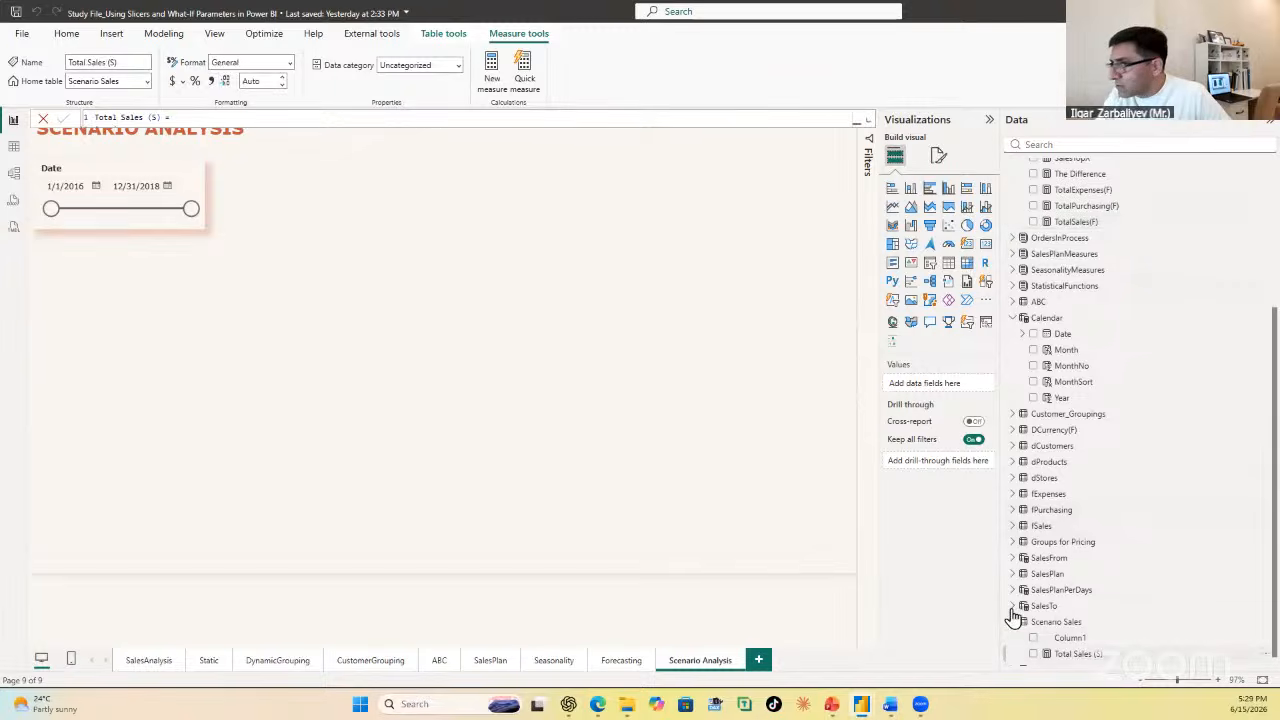
{"action": "left_click", "coordinate": [262, 81]}
{"action": "type", "text": "0"}
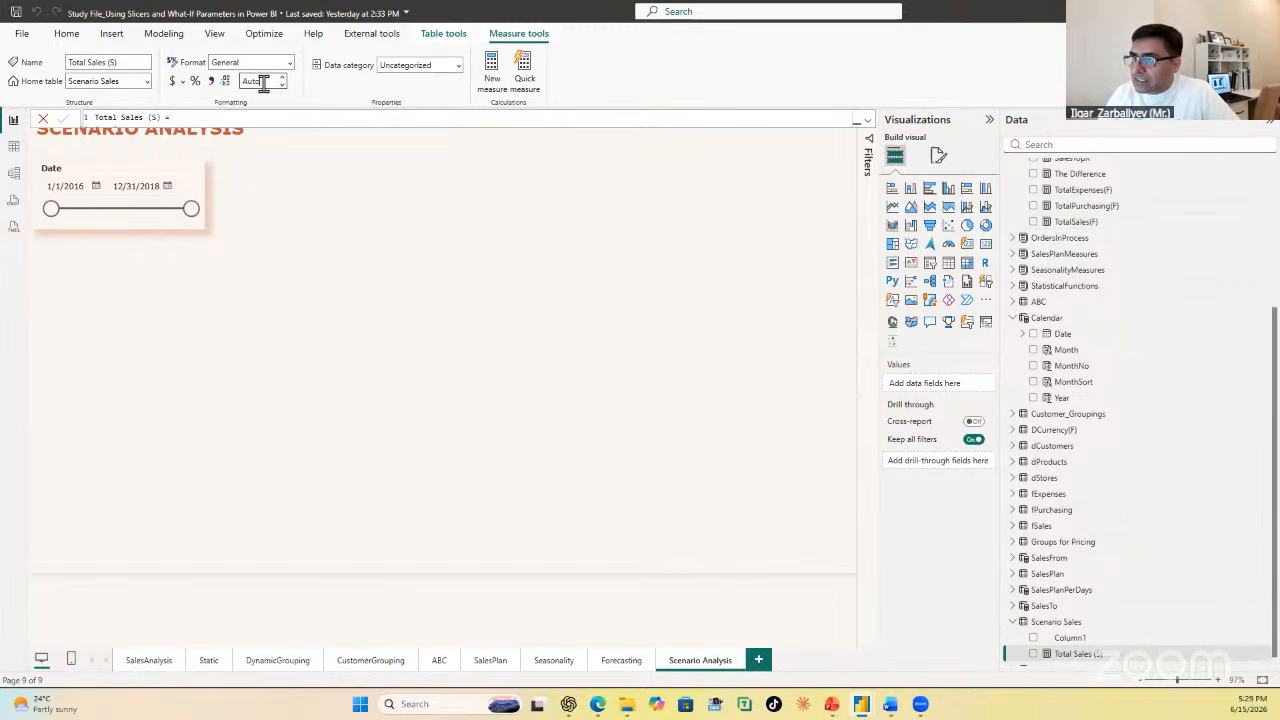
{"action": "key", "text": "Return"}
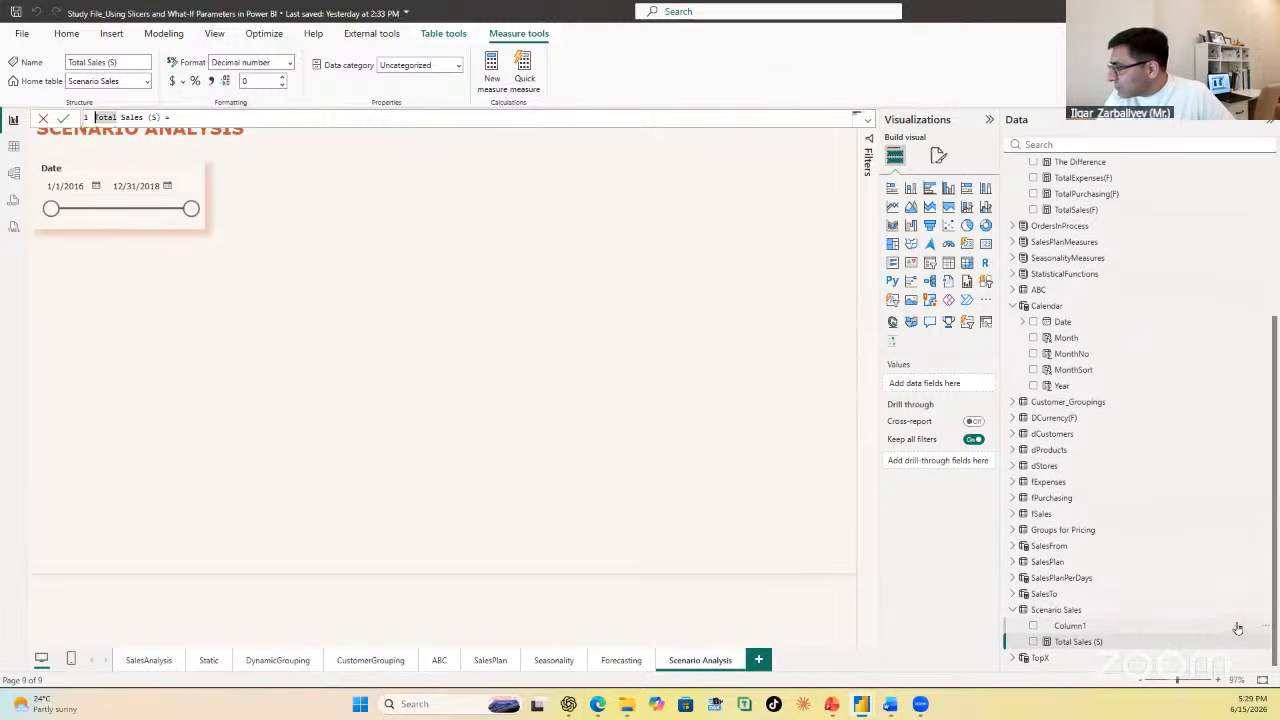
Step: Delete Column1 of the Scenario Sales table from the model
{"action": "left_click", "coordinate": [1267, 628]}
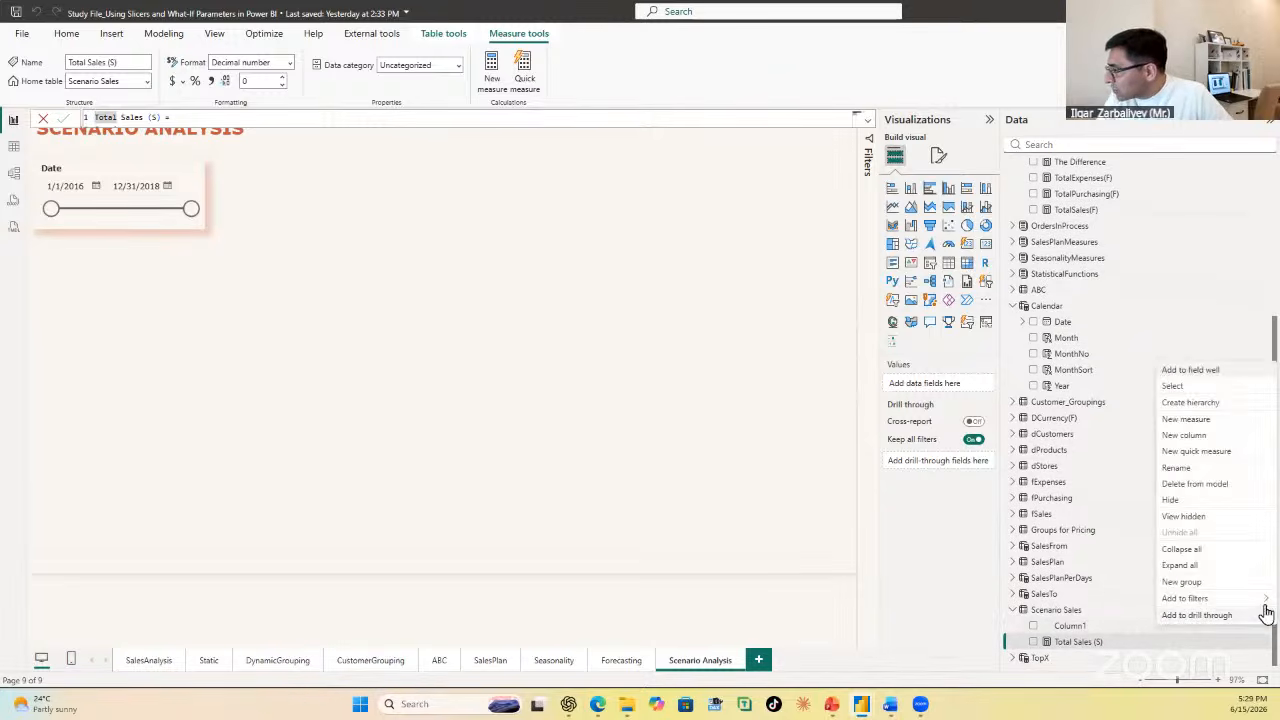
{"action": "left_click", "coordinate": [1222, 487]}
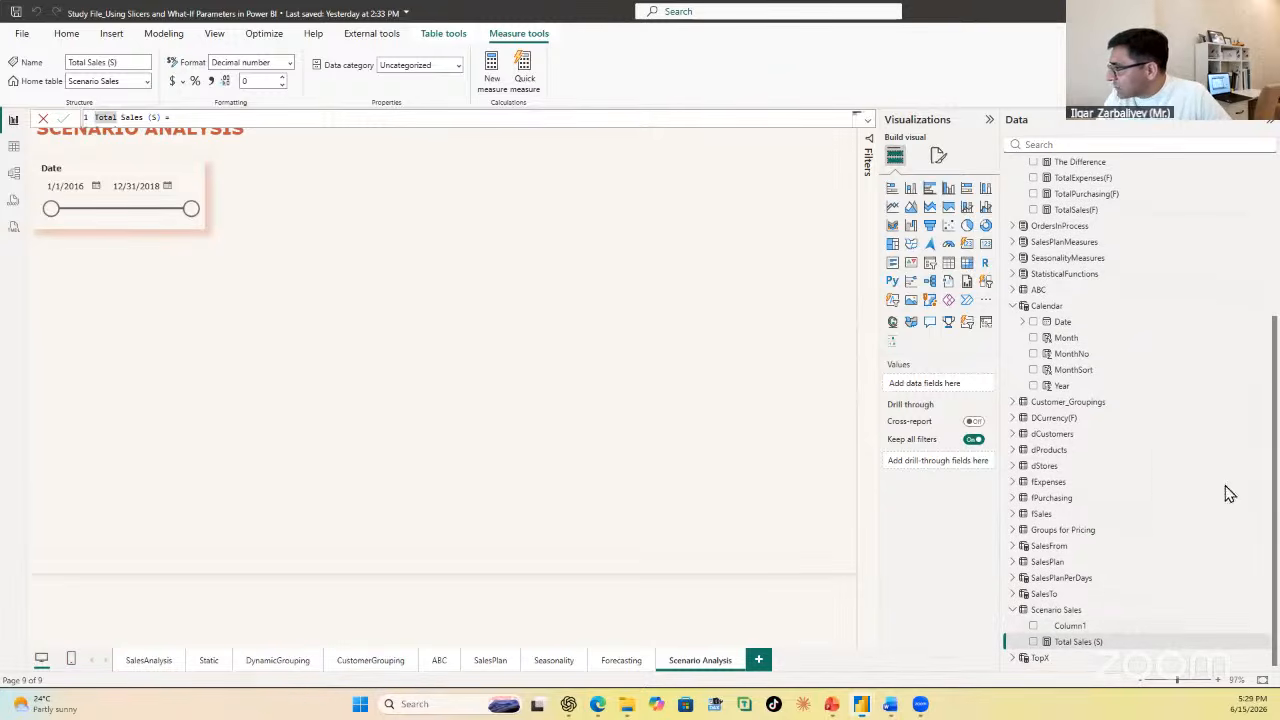
{"action": "left_click", "coordinate": [714, 377]}
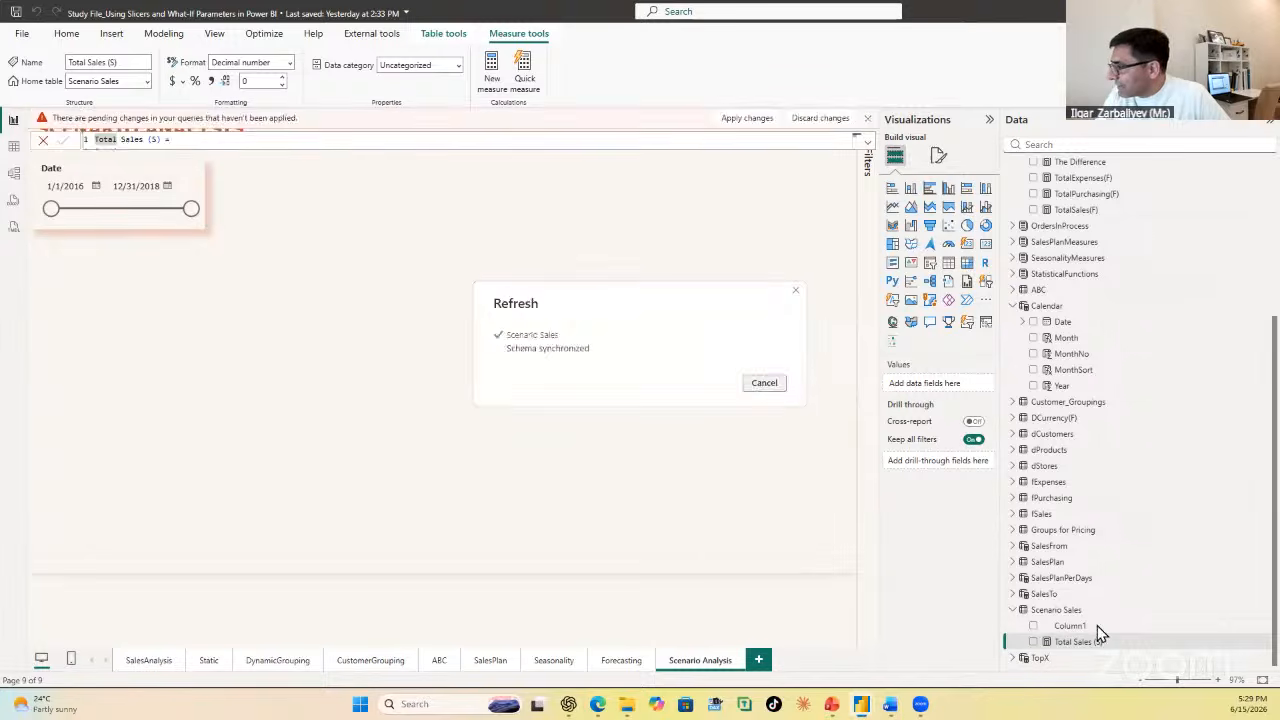
{"action": "scroll", "coordinate": [1110, 420], "scroll_direction": "up", "scroll_amount": 3}
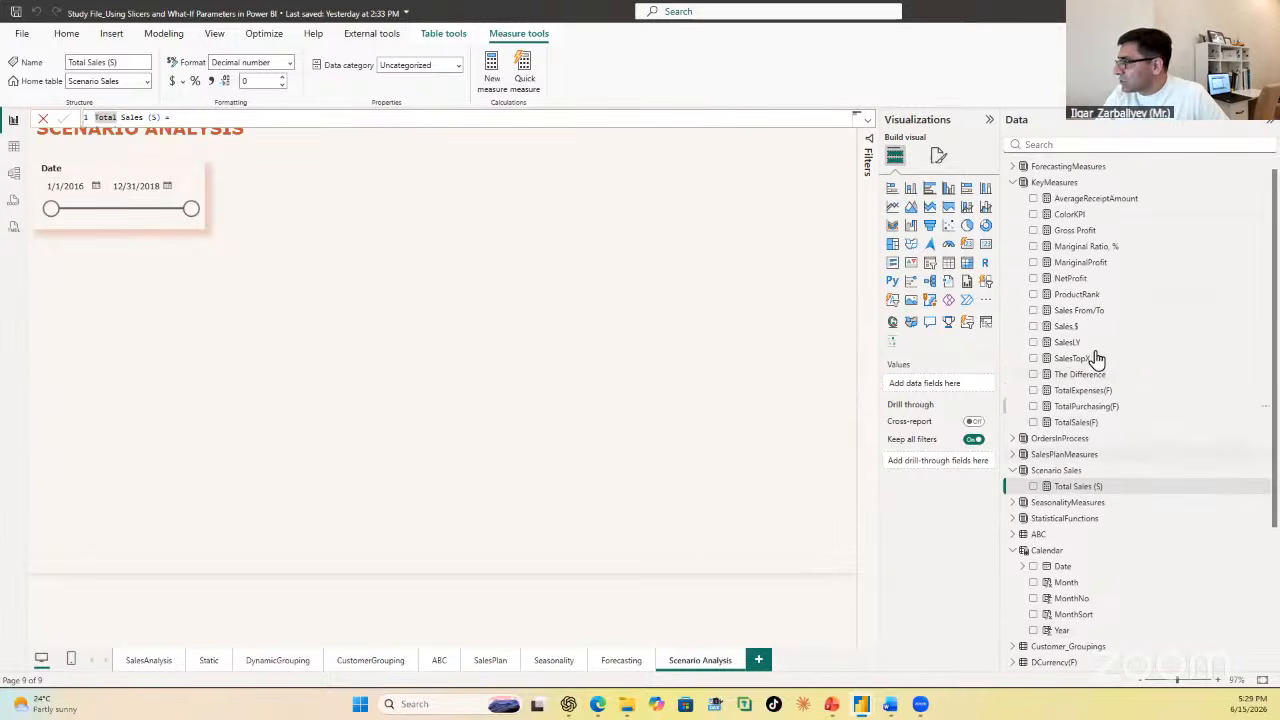
{"action": "left_click", "coordinate": [409, 274]}
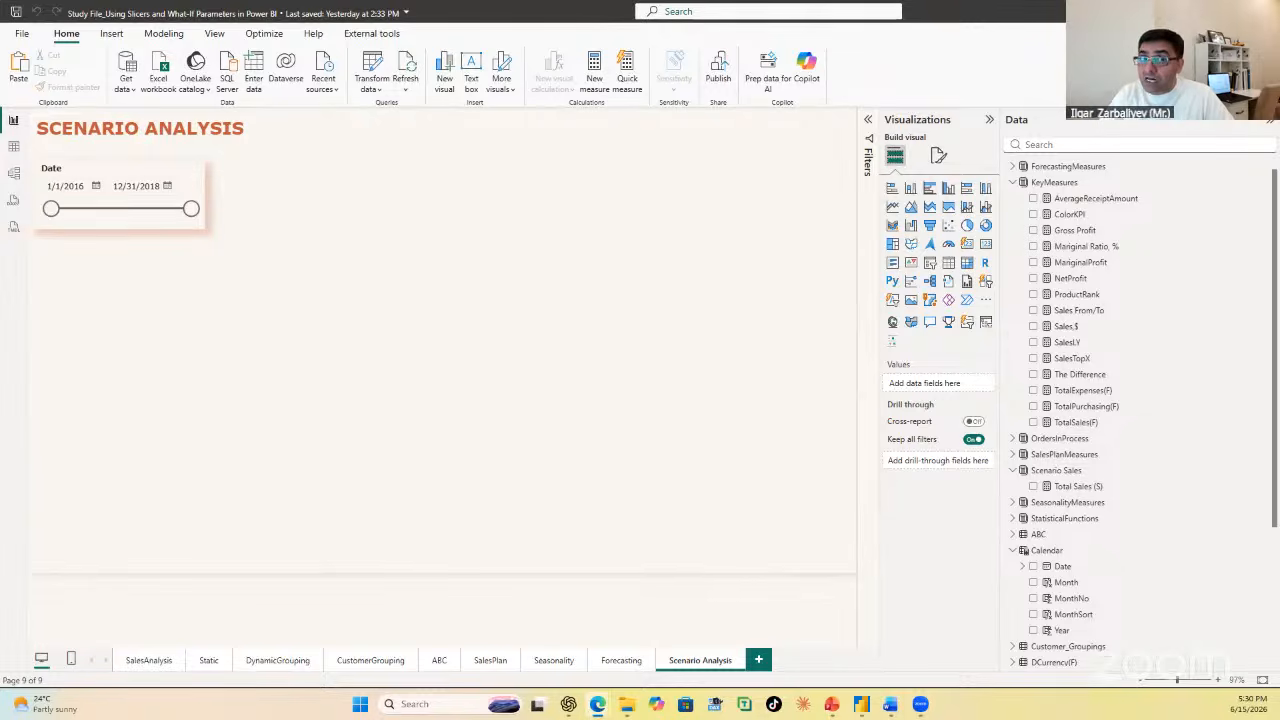
Step: Start a new numeric range parameter named Demanding Scenario with the Decimal number data type
{"action": "left_click", "coordinate": [172, 35]}
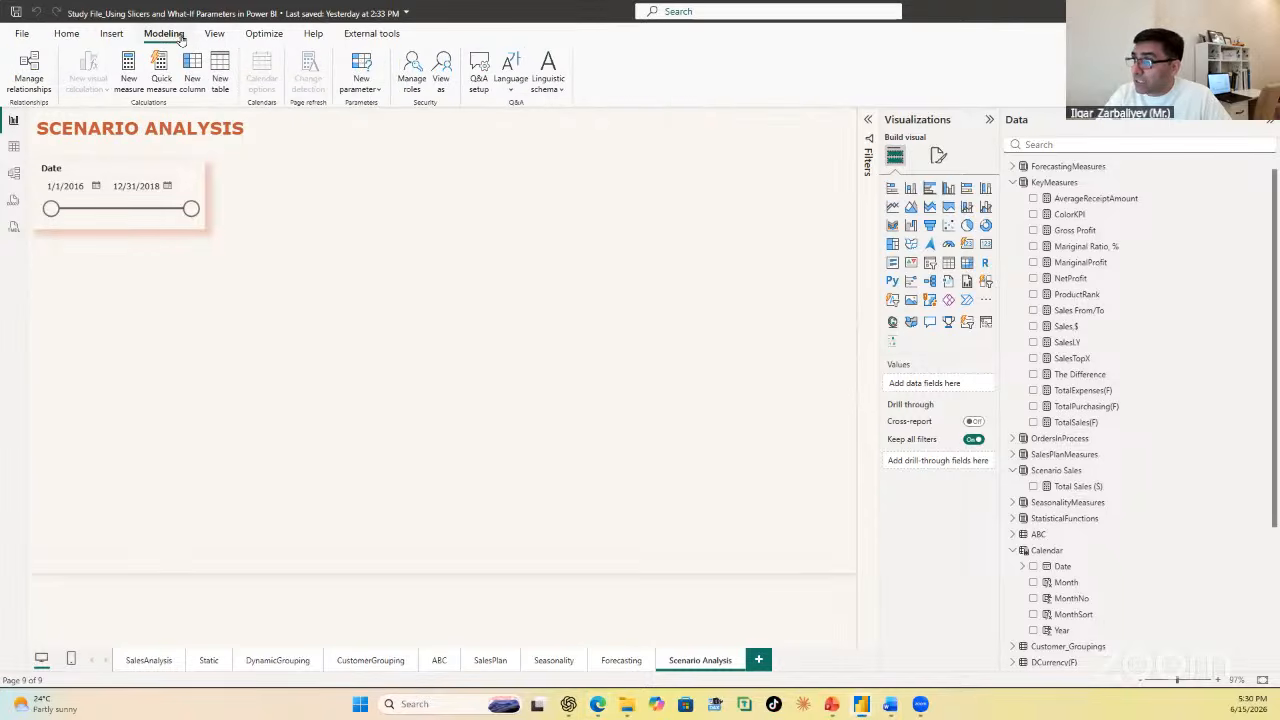
{"action": "left_click", "coordinate": [377, 91]}
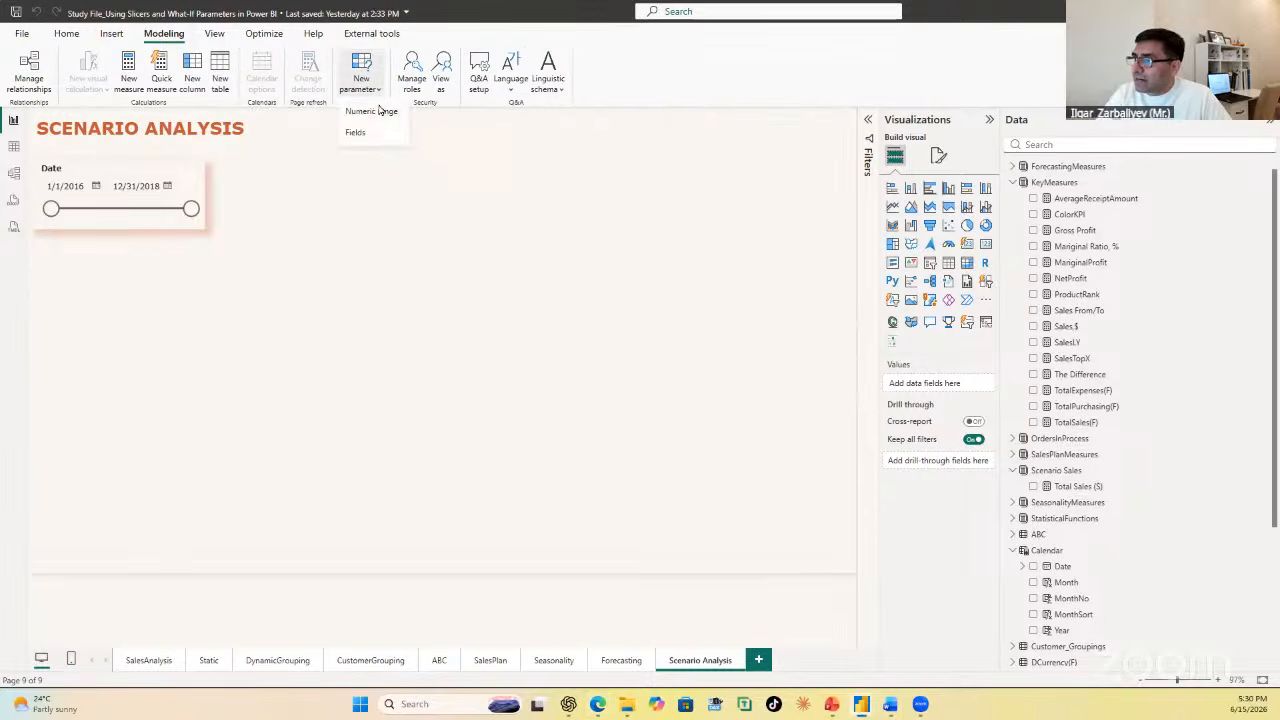
{"action": "left_click", "coordinate": [378, 109]}
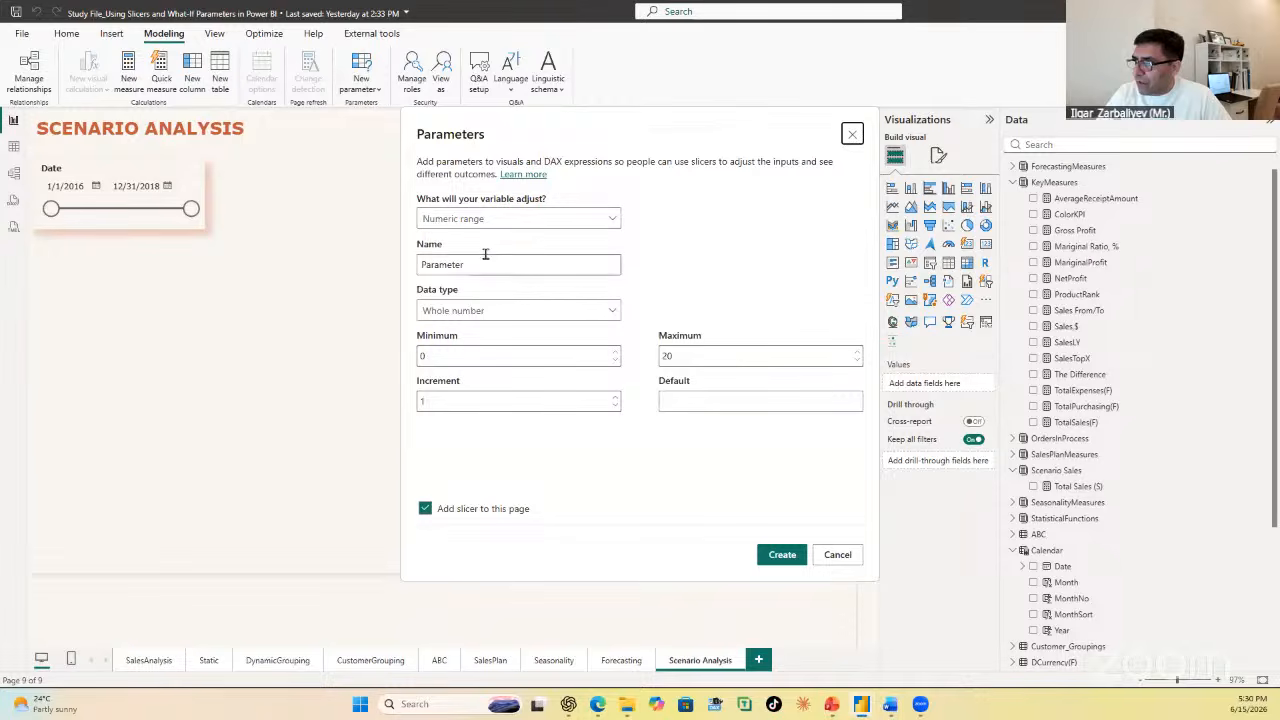
{"action": "left_click_drag", "start_coordinate": [480, 262], "coordinate": [390, 272]}
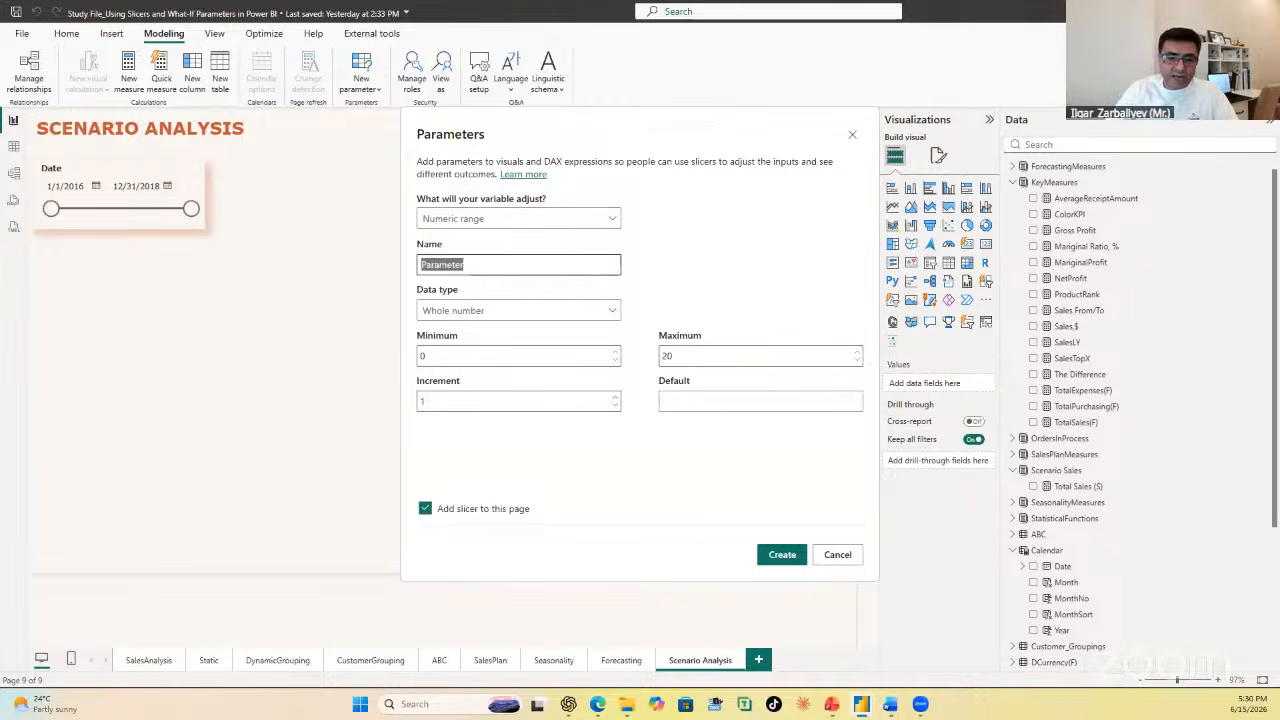
{"action": "type", "text": "Demanding"}
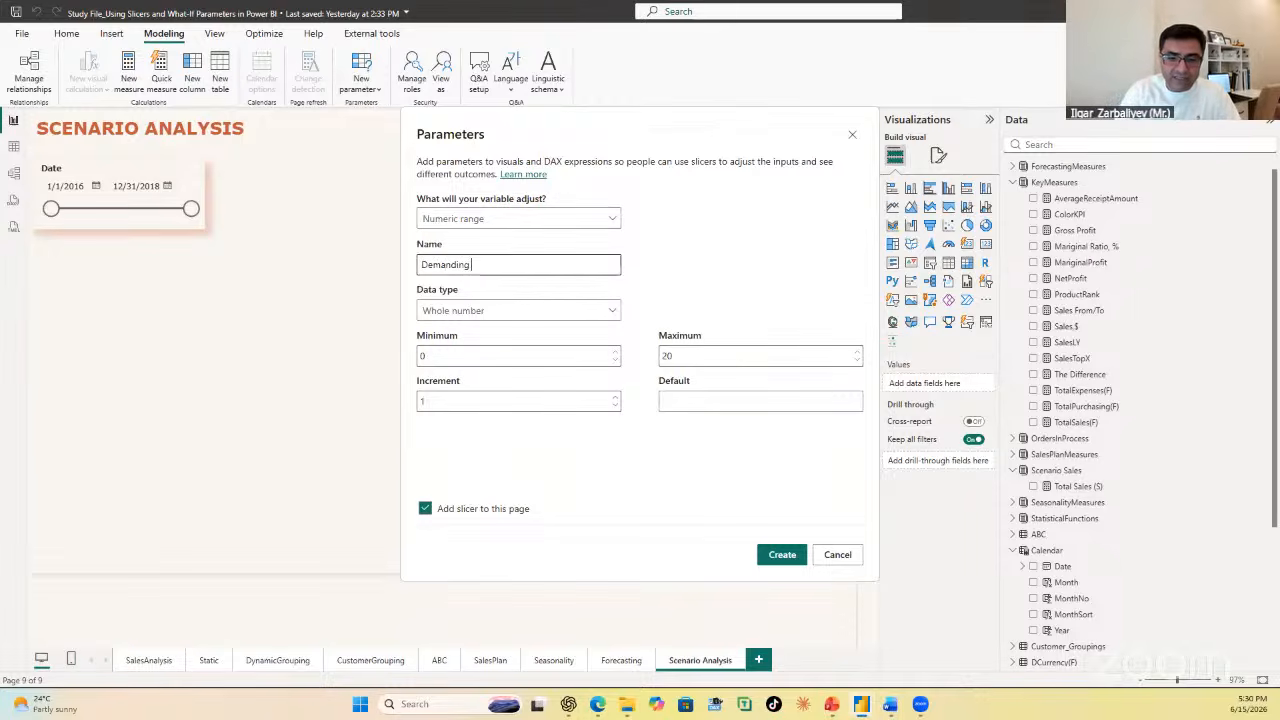
{"action": "type", "text": " Scena"}
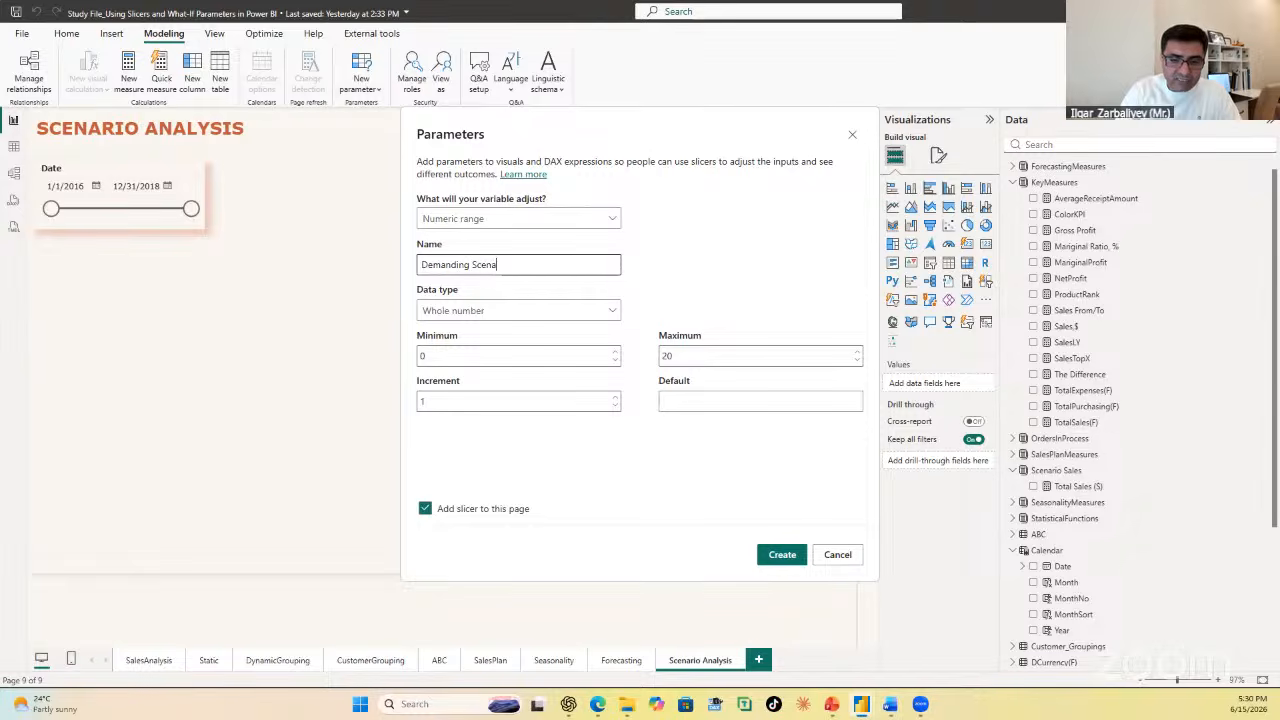
{"action": "type", "text": "rios"}
{"action": "key", "text": "BackSpace"}
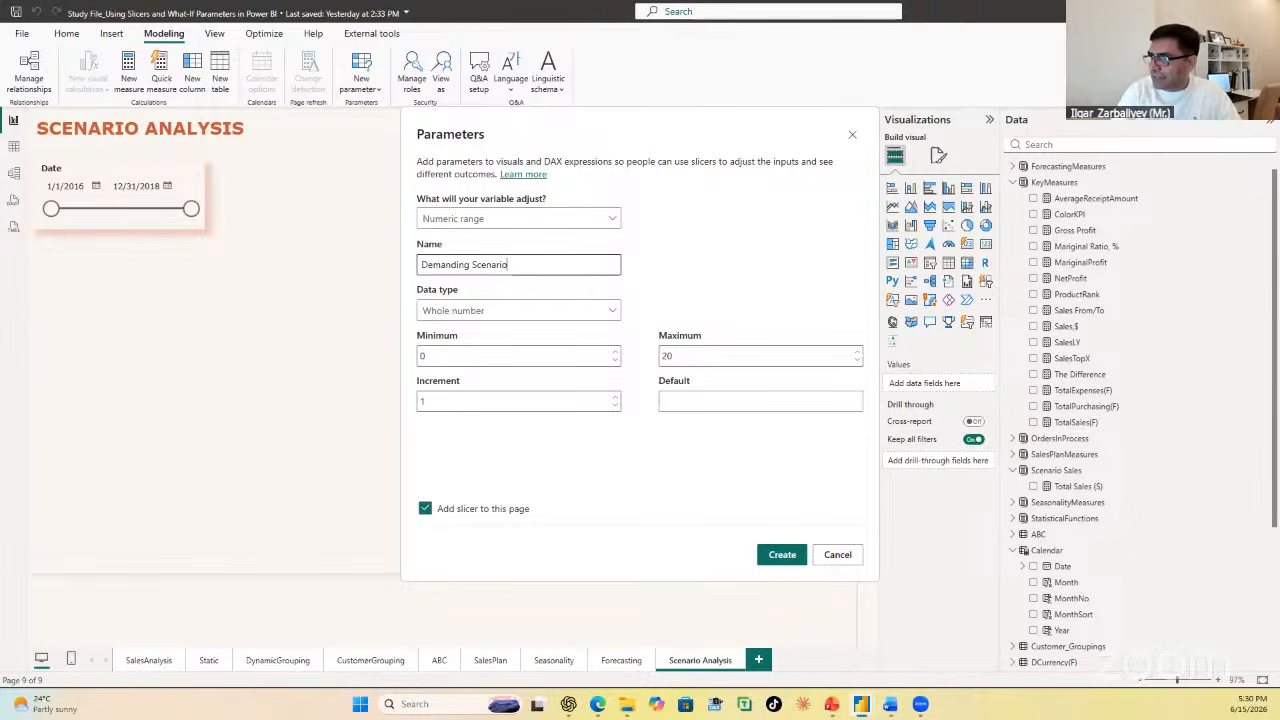
{"action": "left_click", "coordinate": [489, 312]}
{"action": "left_click", "coordinate": [469, 363]}
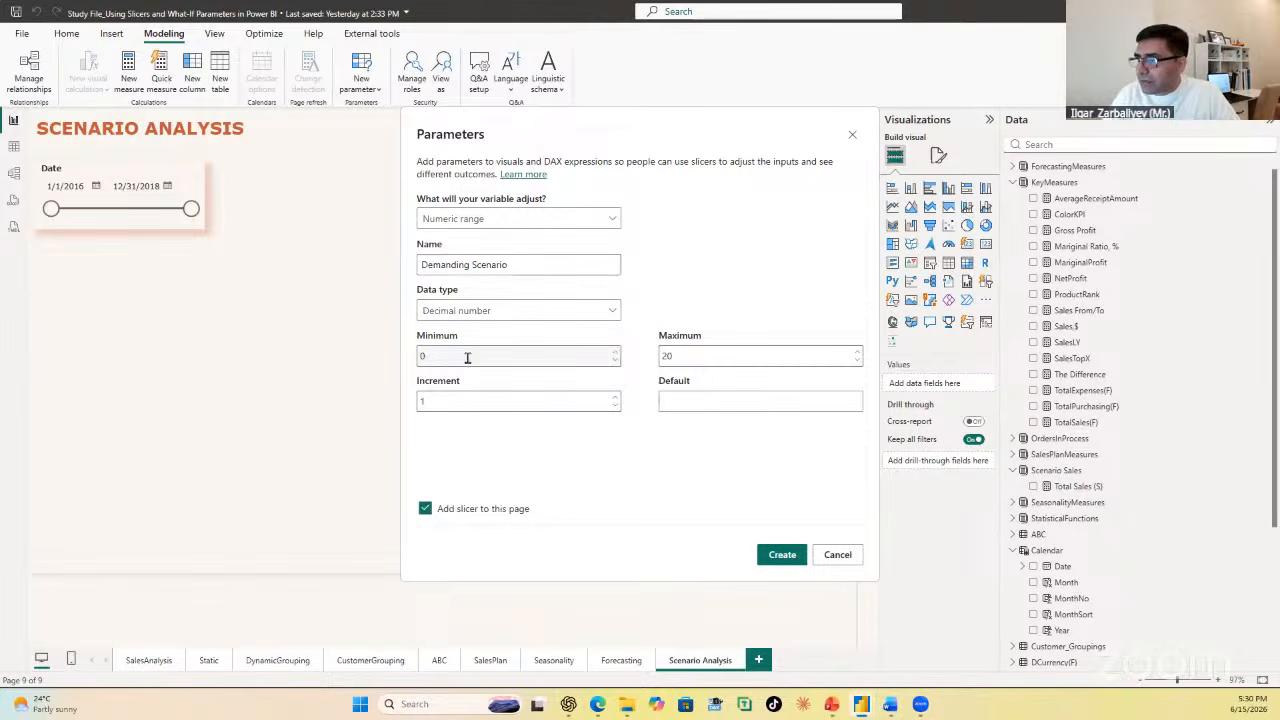
Step: Create the parameter with minimum -0.015, maximum 0.35, increment 0.015 and default 0, and place its slicer below the Date slicer
{"action": "left_click", "coordinate": [467, 358]}
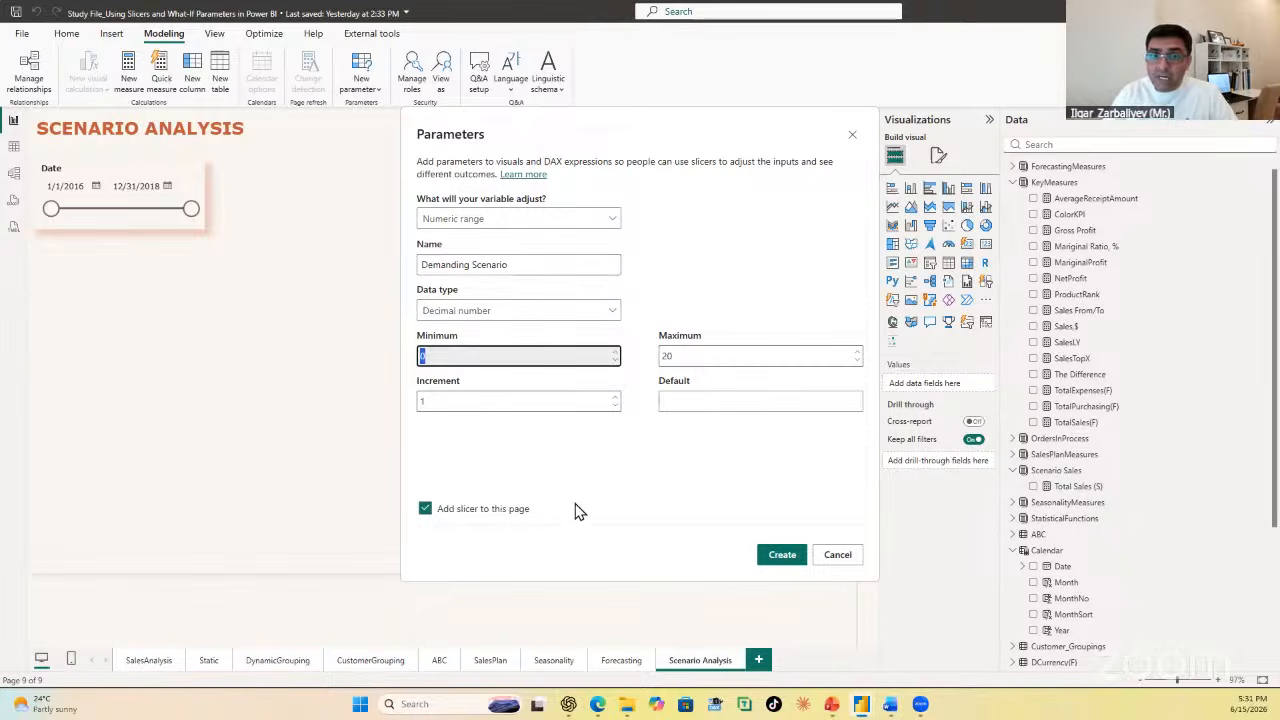
{"action": "type", "text": "-0"}
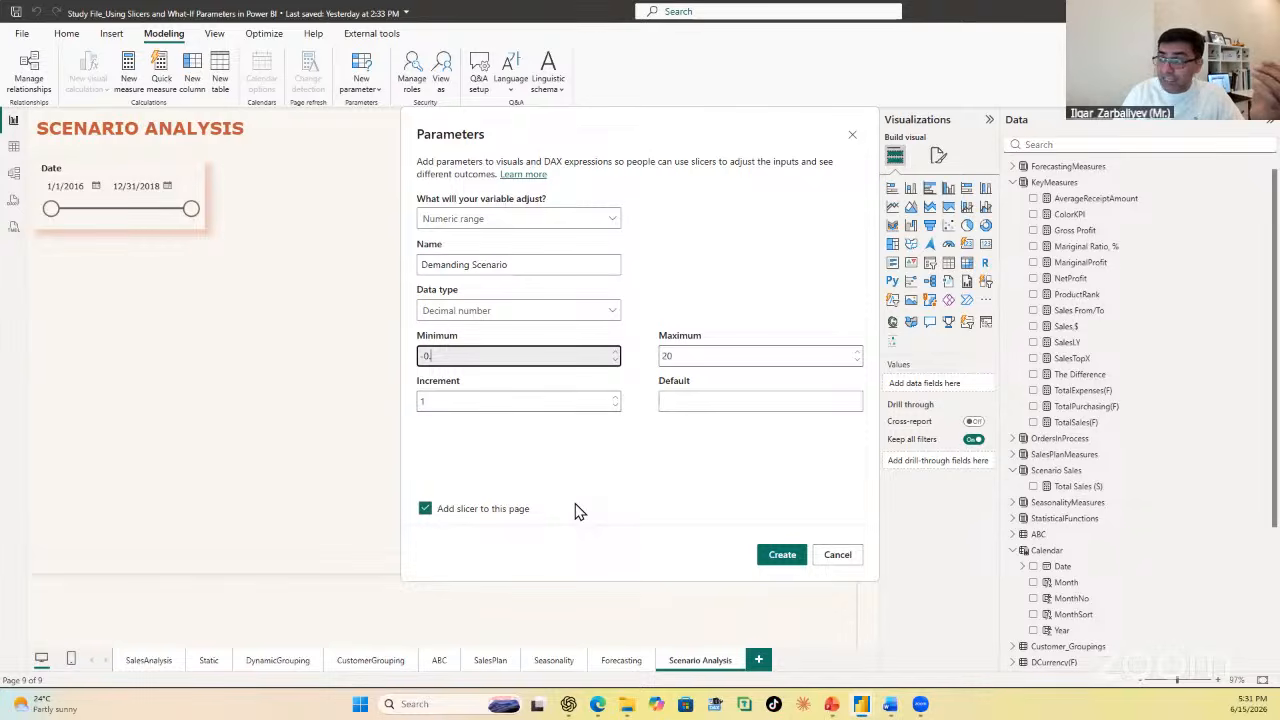
{"action": "type", "text": ".015"}
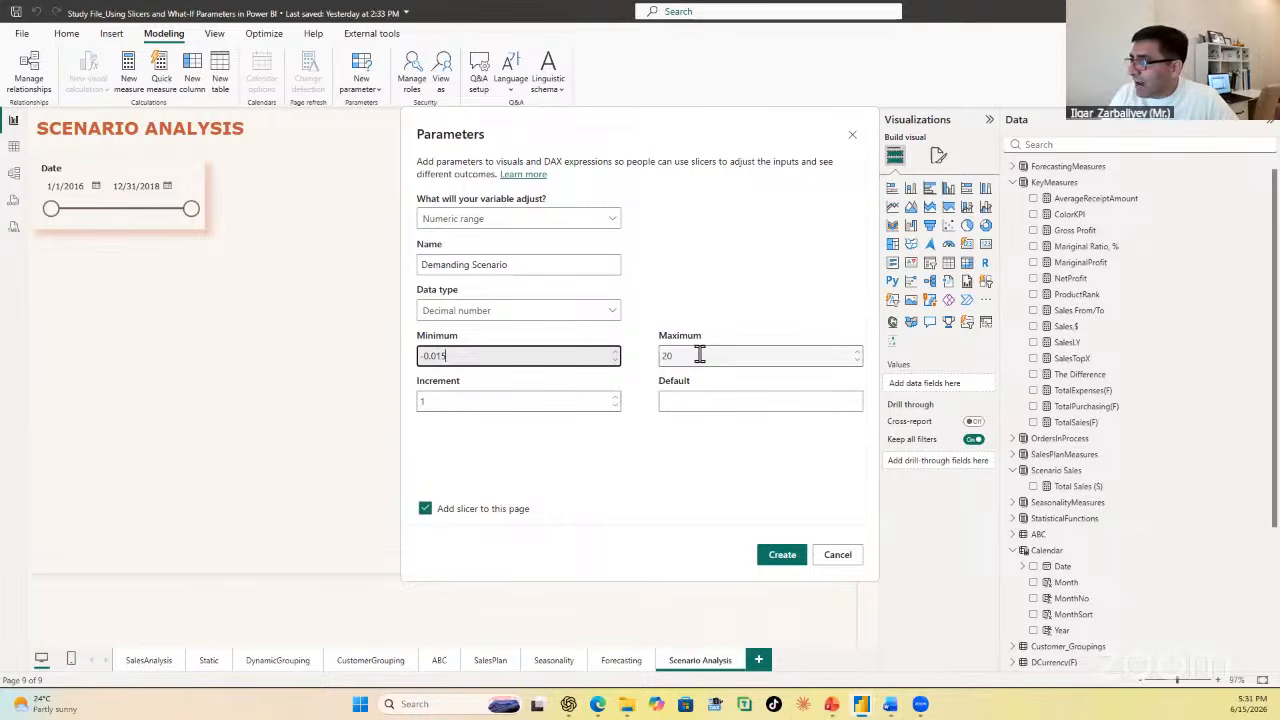
{"action": "key", "text": "Tab"}
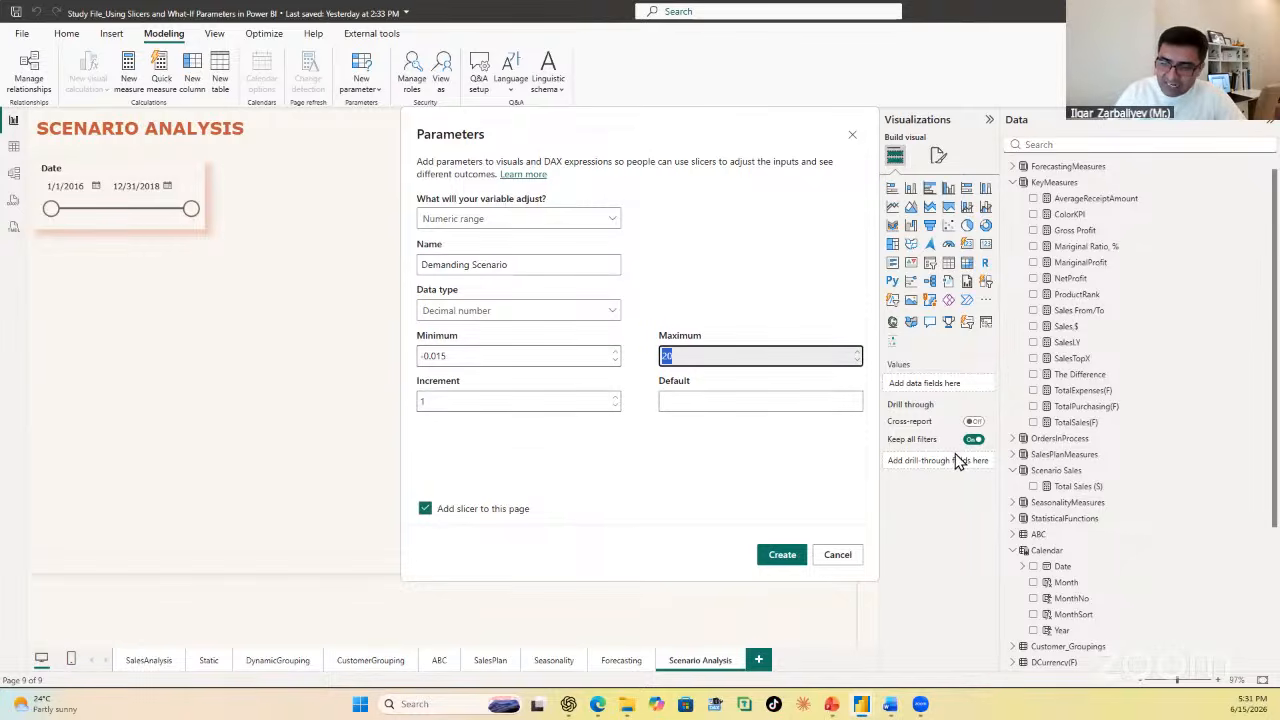
{"action": "type", "text": "0.35"}
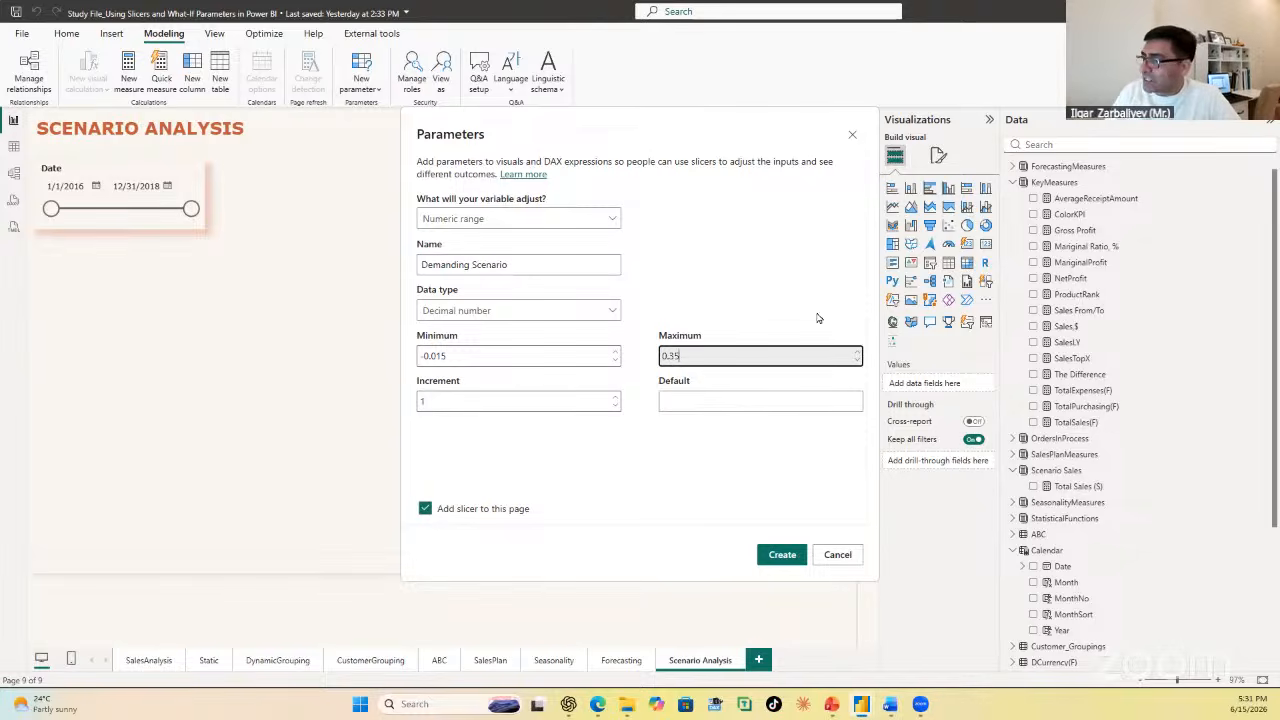
{"action": "left_click", "coordinate": [432, 401]}
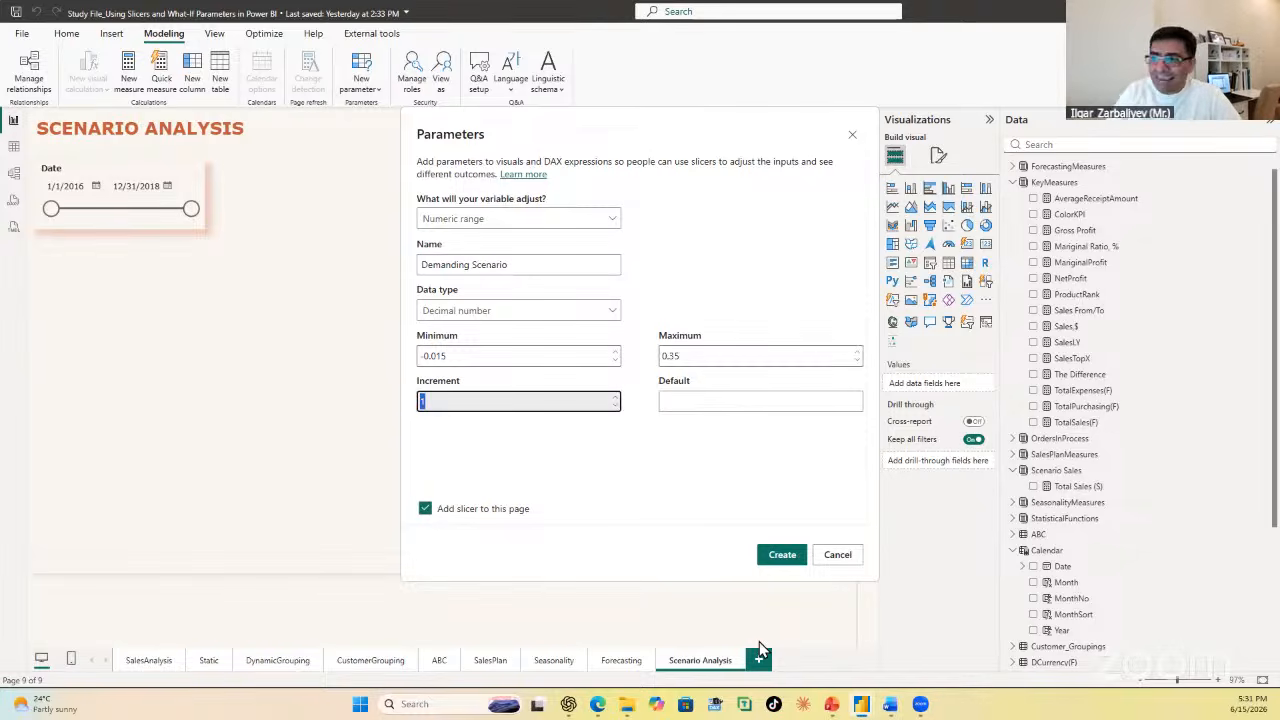
{"action": "type", "text": "0.01"}
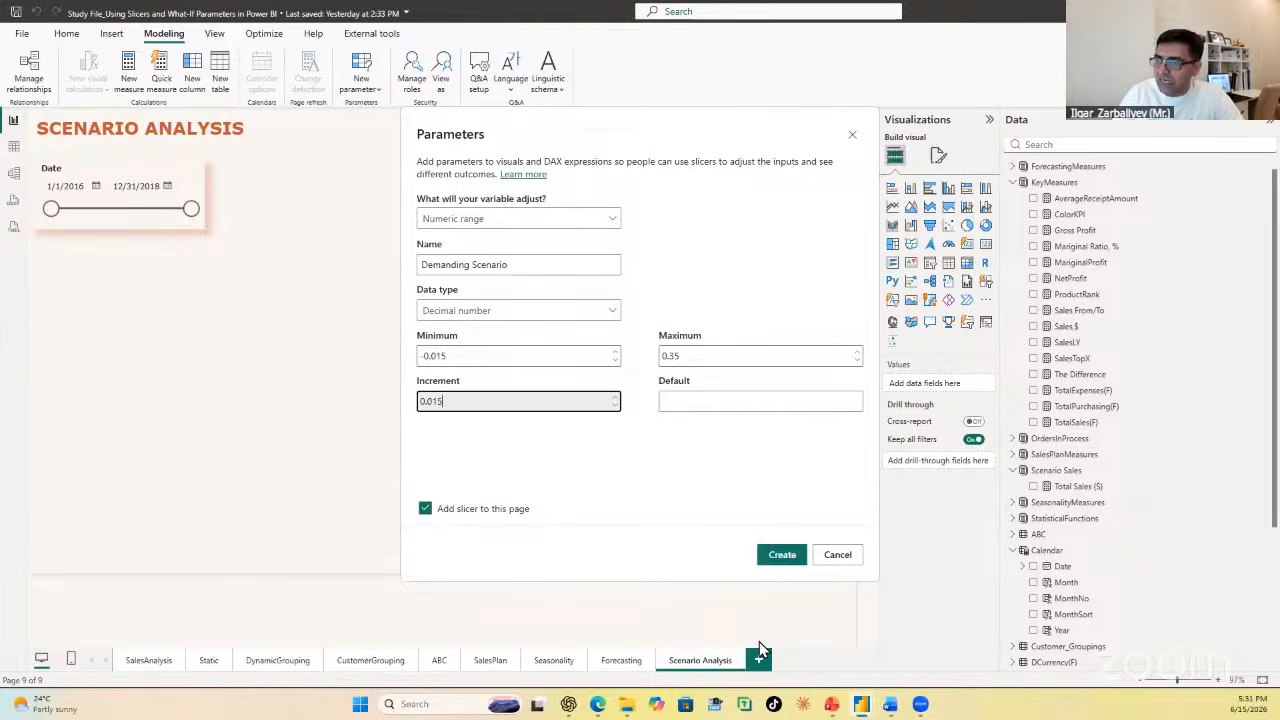
{"action": "type", "text": "5"}
{"action": "left_click", "coordinate": [731, 400]}
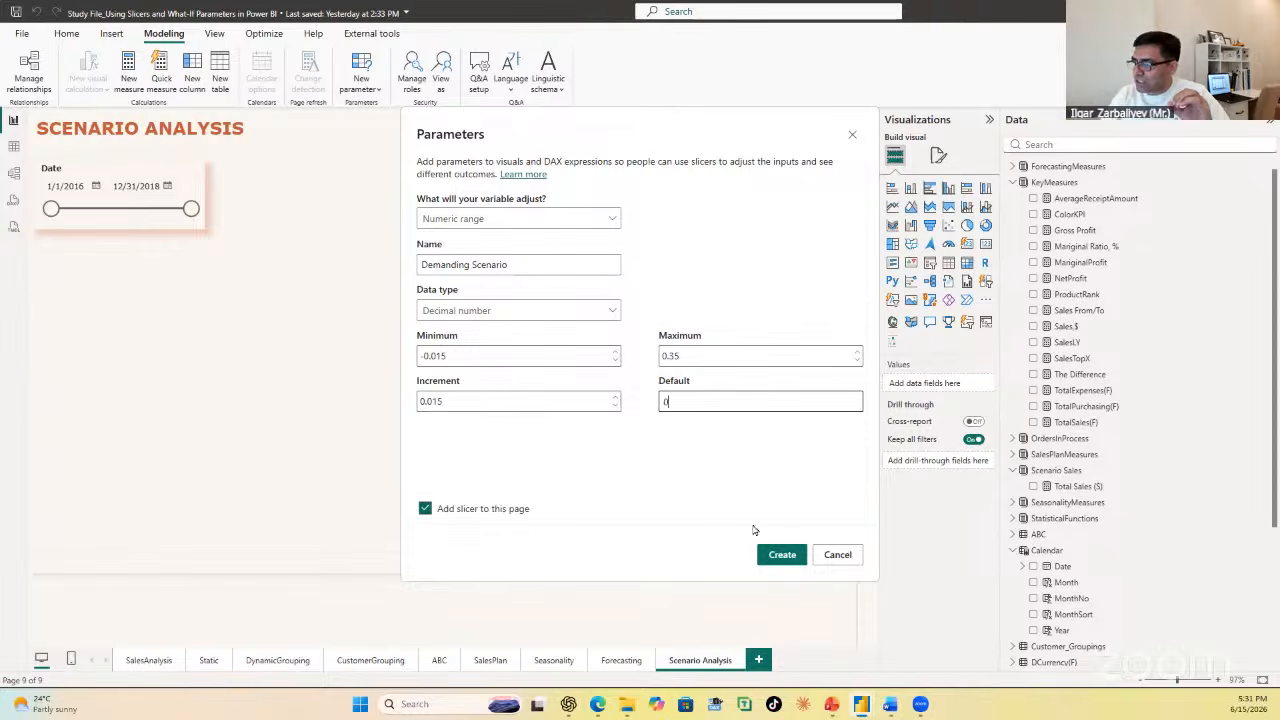
{"action": "left_click", "coordinate": [776, 555]}
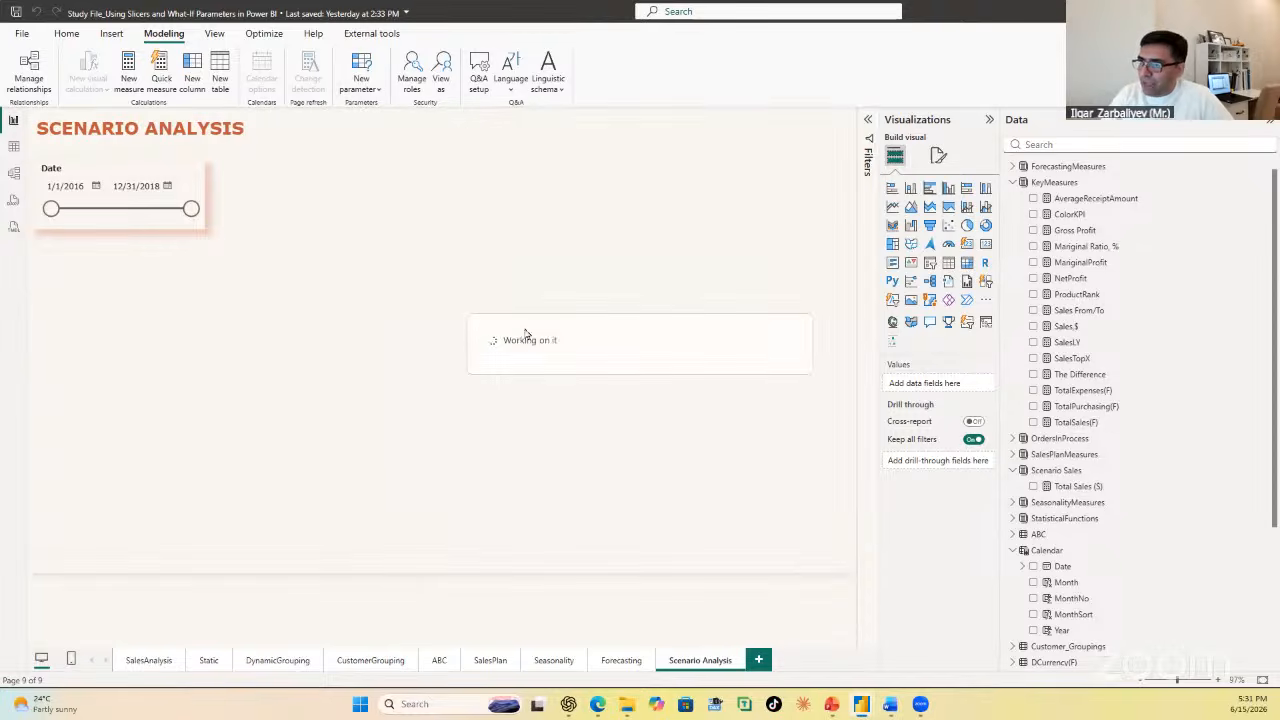
{"action": "left_click_drag", "start_coordinate": [166, 324], "coordinate": [166, 302]}
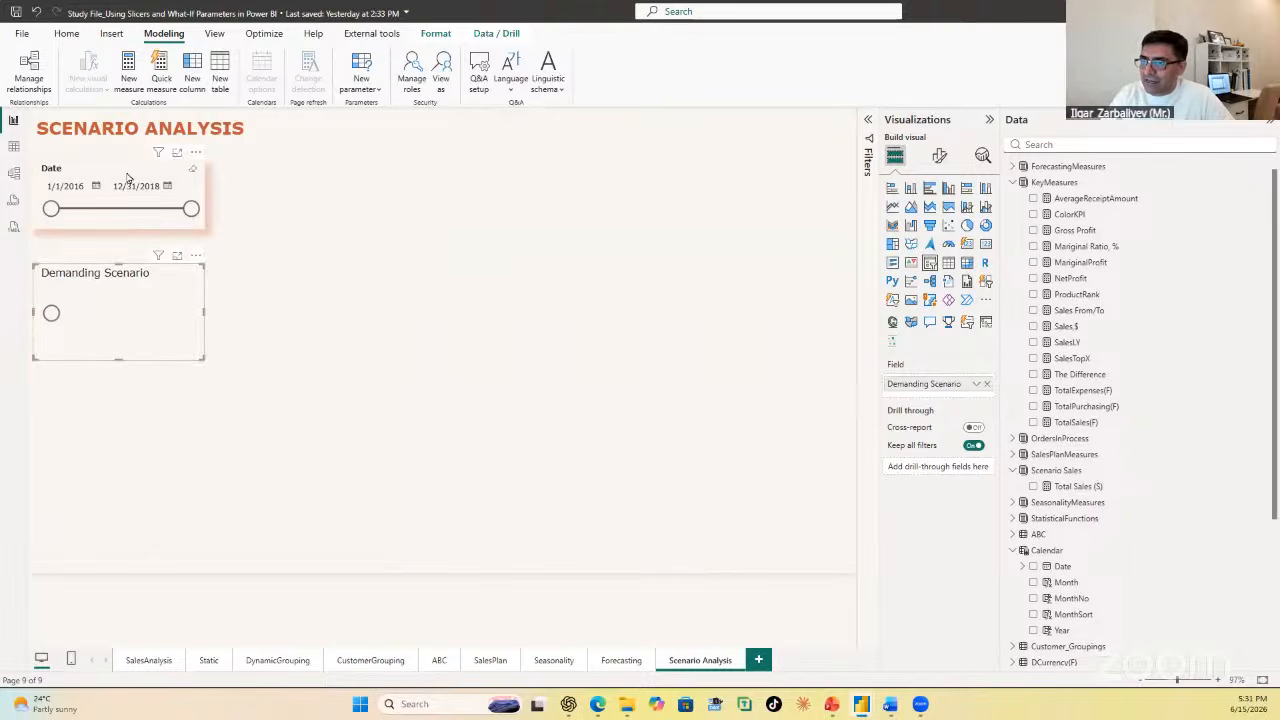
Step: Copy the Date slicer's formatting onto the Demanding Scenario slicer and set that slicer to 0.06
{"action": "left_click", "coordinate": [126, 172]}
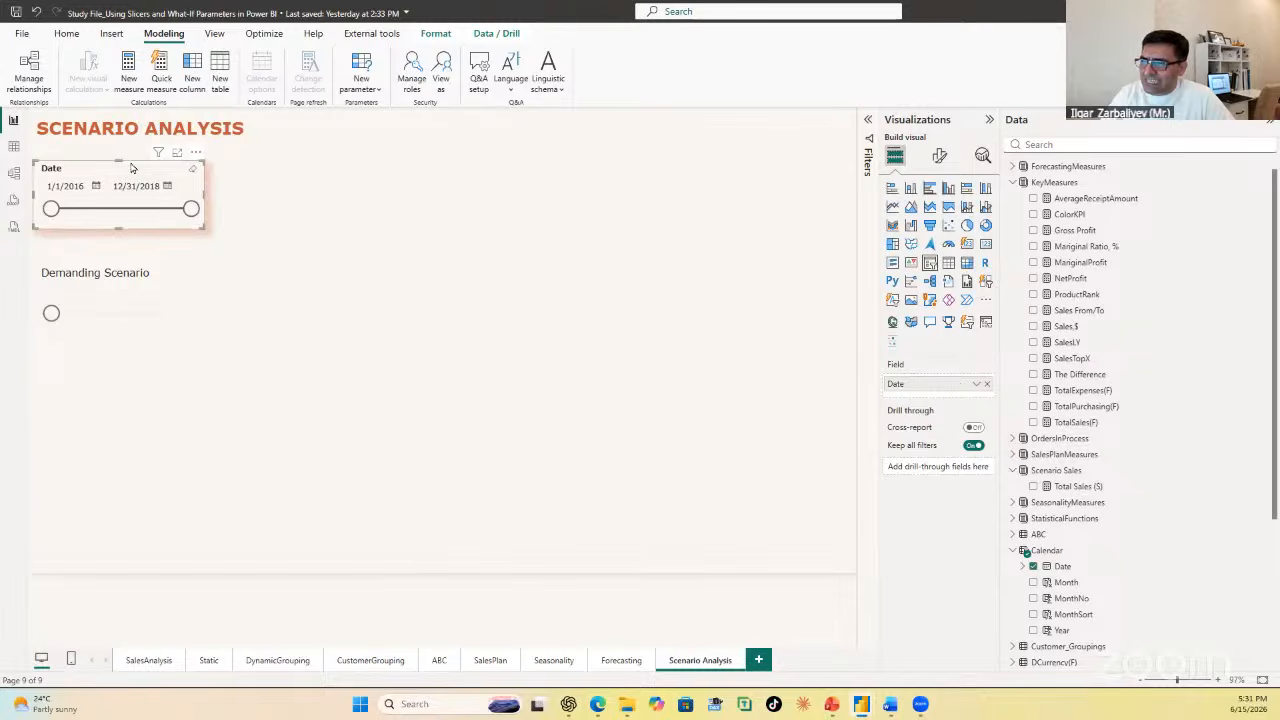
{"action": "left_click", "coordinate": [64, 33]}
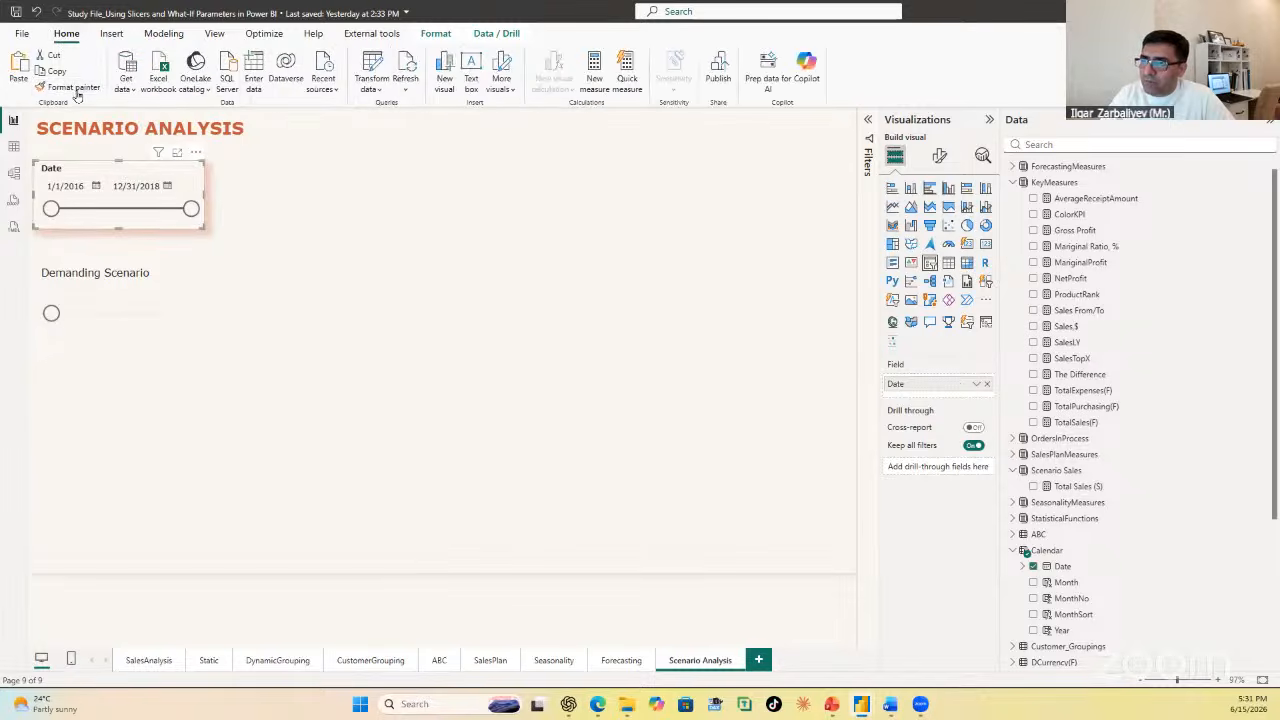
{"action": "left_click", "coordinate": [68, 87]}
{"action": "left_click", "coordinate": [172, 283]}
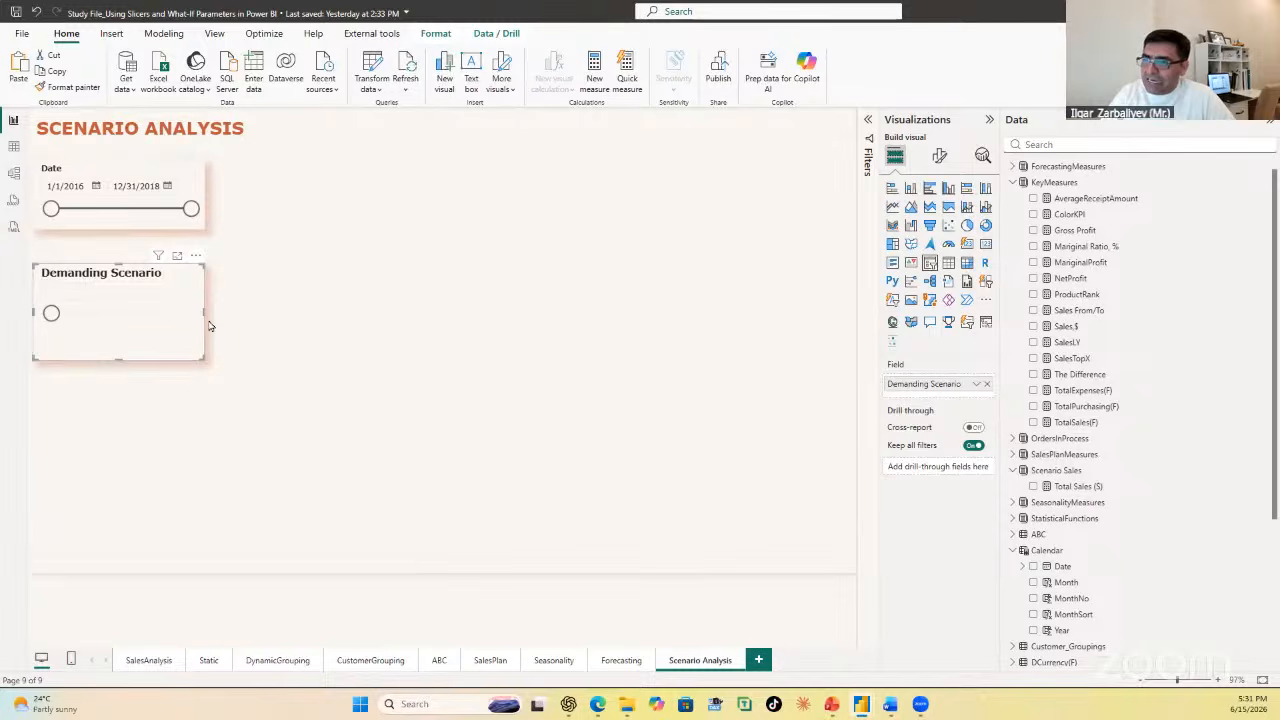
{"action": "left_click_drag", "start_coordinate": [51, 312], "coordinate": [80, 313]}
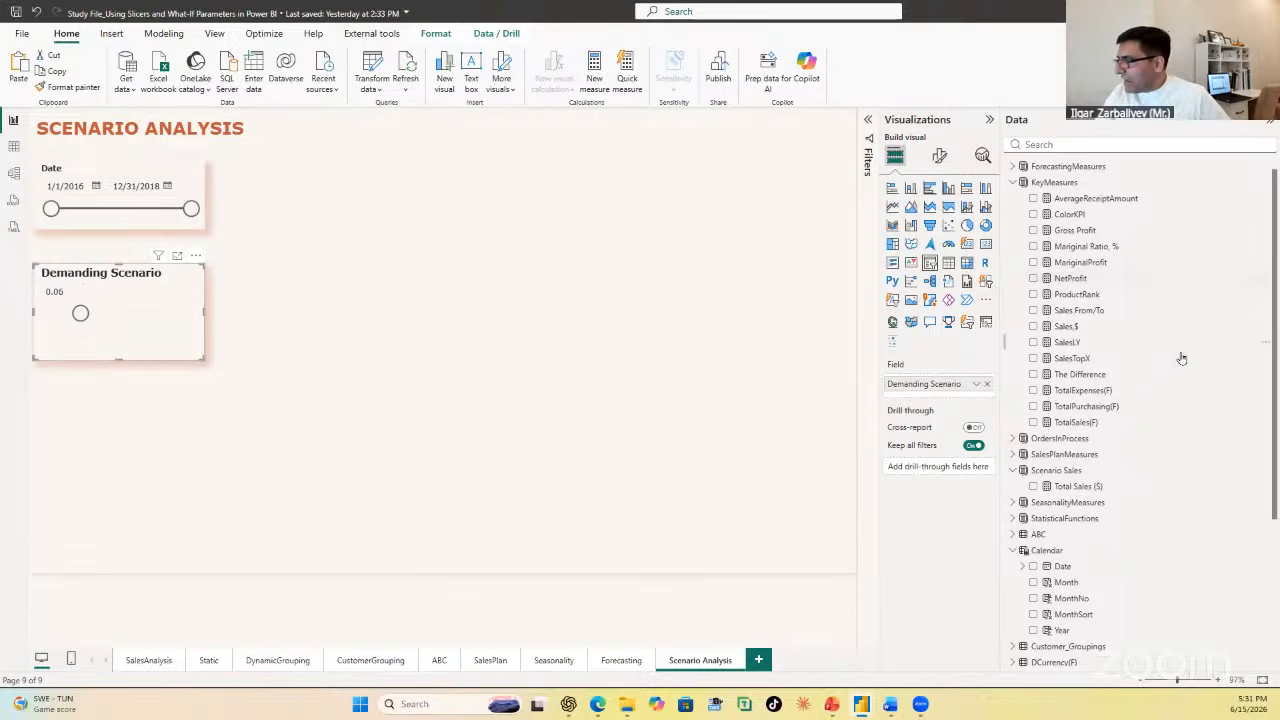
Step: Format the Demanding Scenario column of the Demanding Scenario table as a percentage
{"action": "left_click", "coordinate": [14, 146]}
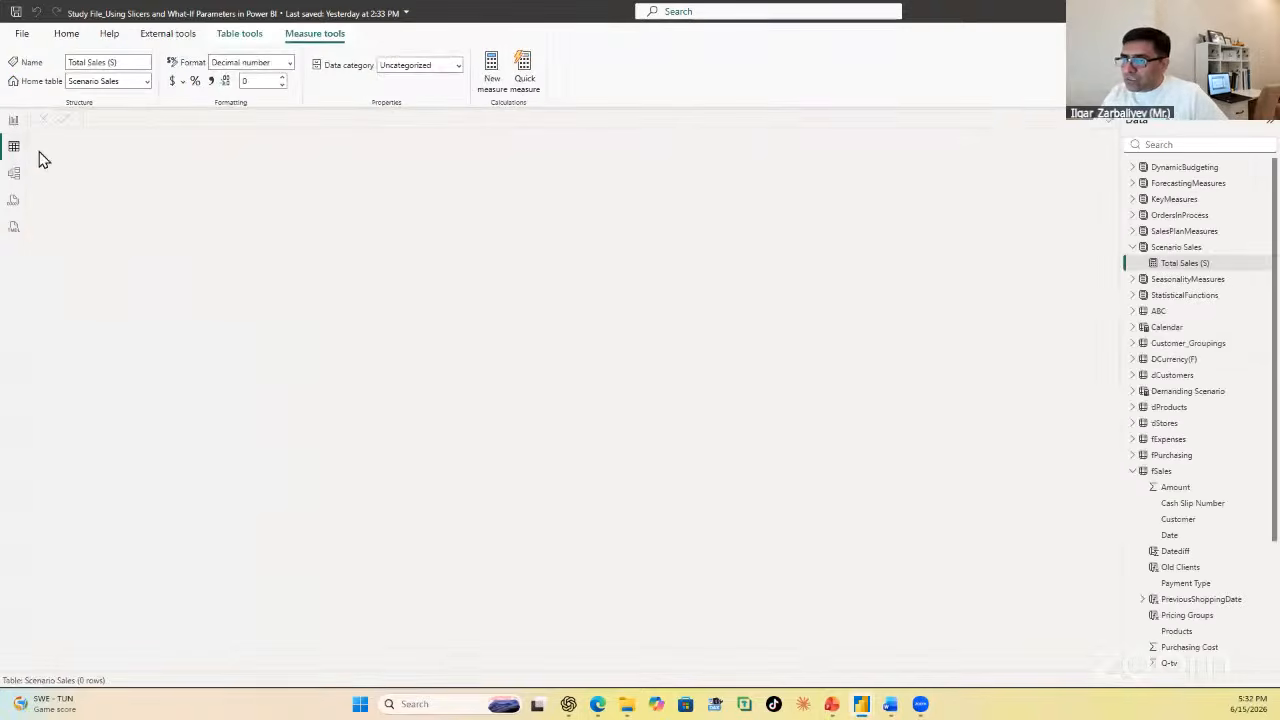
{"action": "left_click", "coordinate": [1132, 249]}
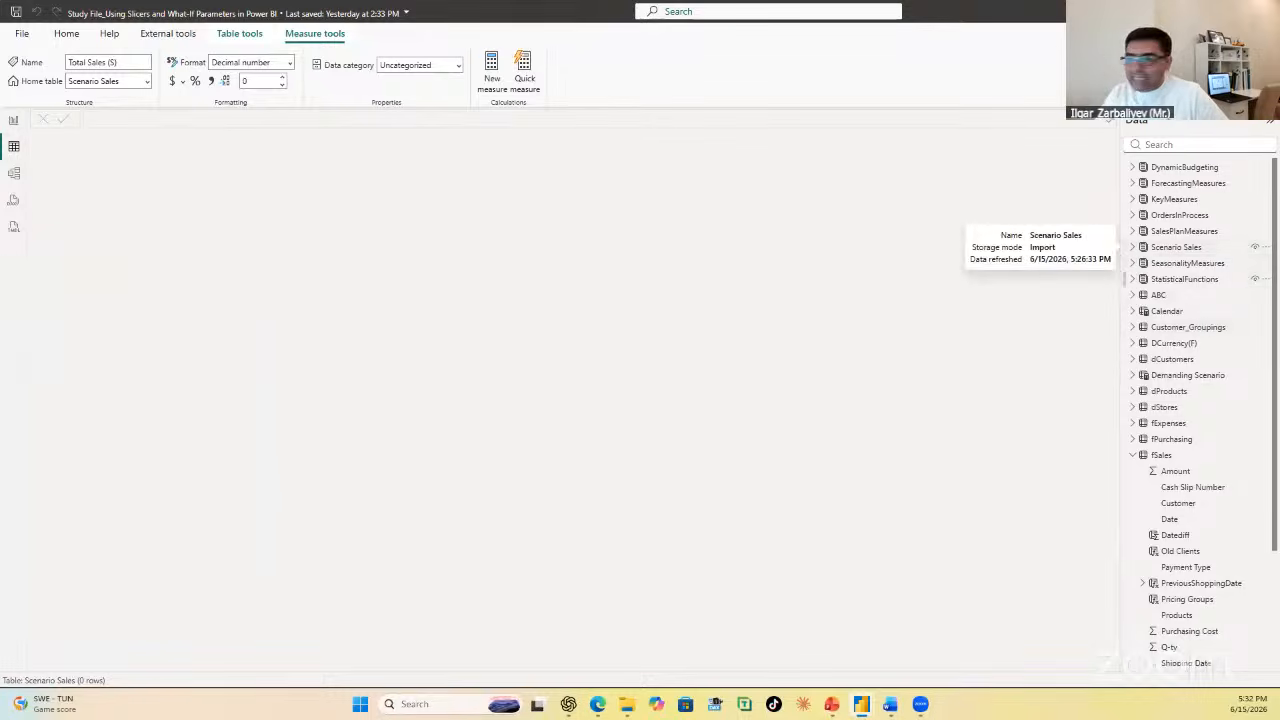
{"action": "left_click", "coordinate": [1131, 456]}
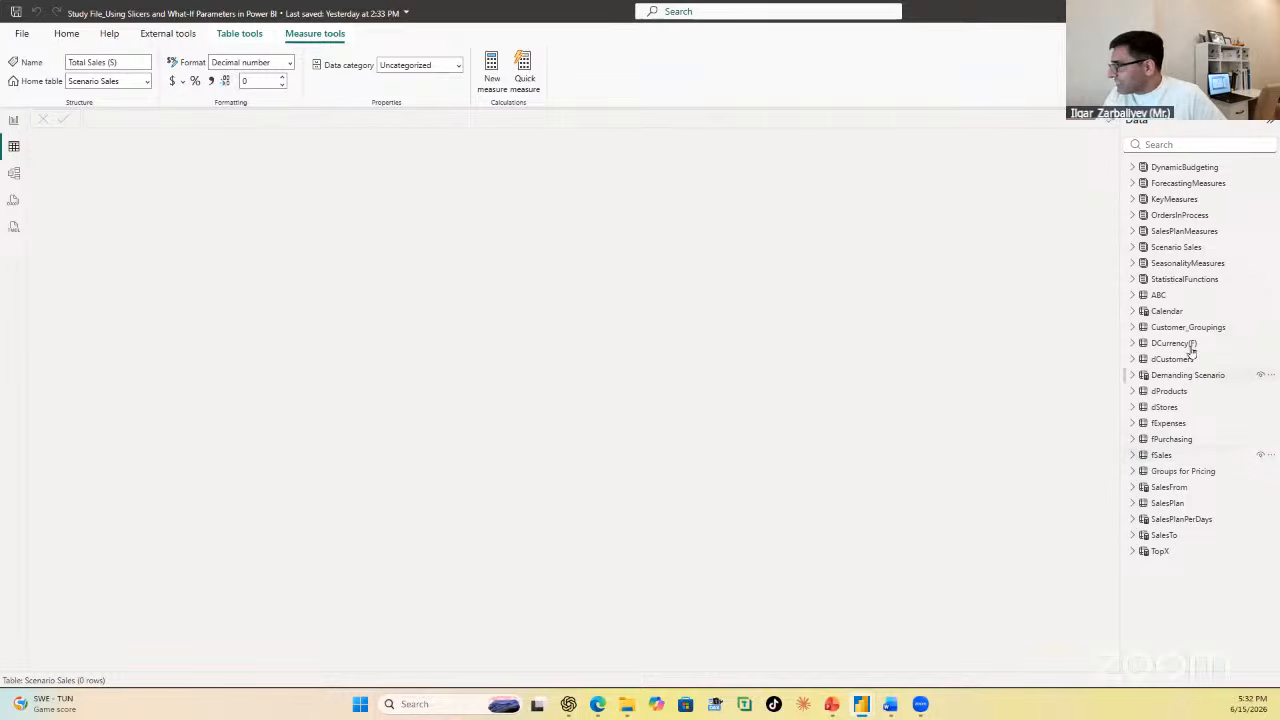
{"action": "left_click", "coordinate": [1133, 376]}
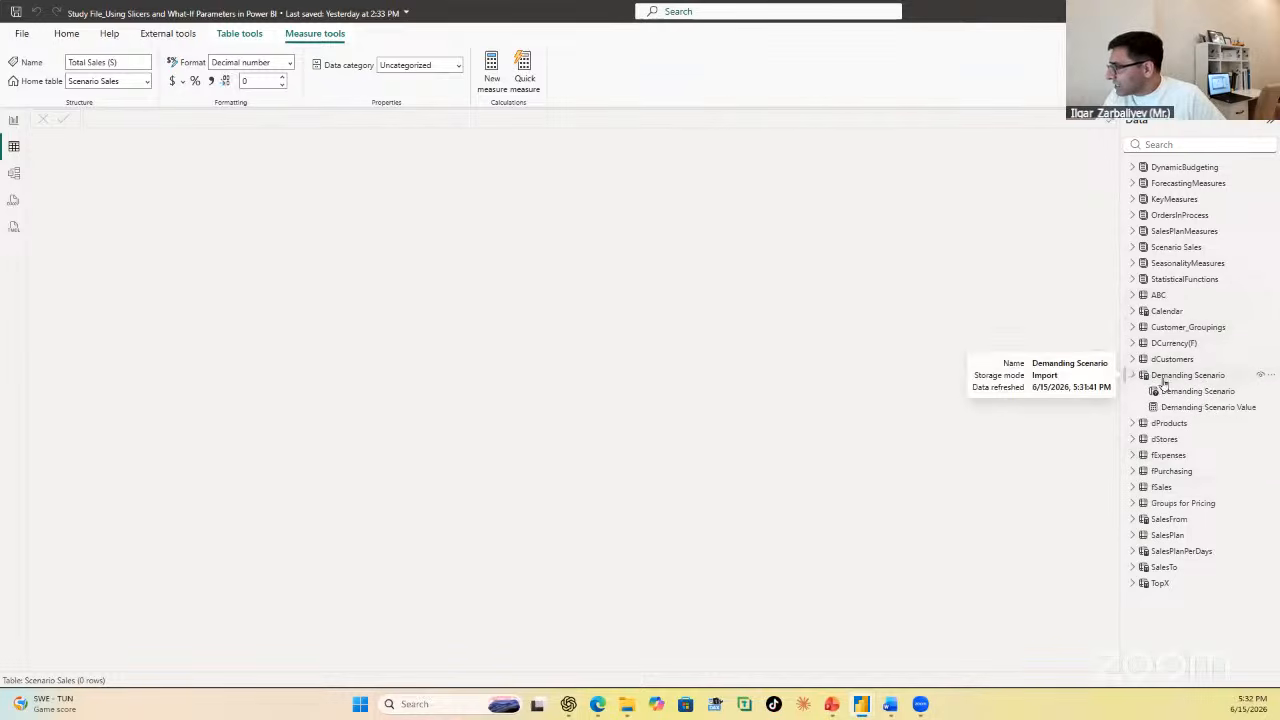
{"action": "left_click", "coordinate": [1206, 375]}
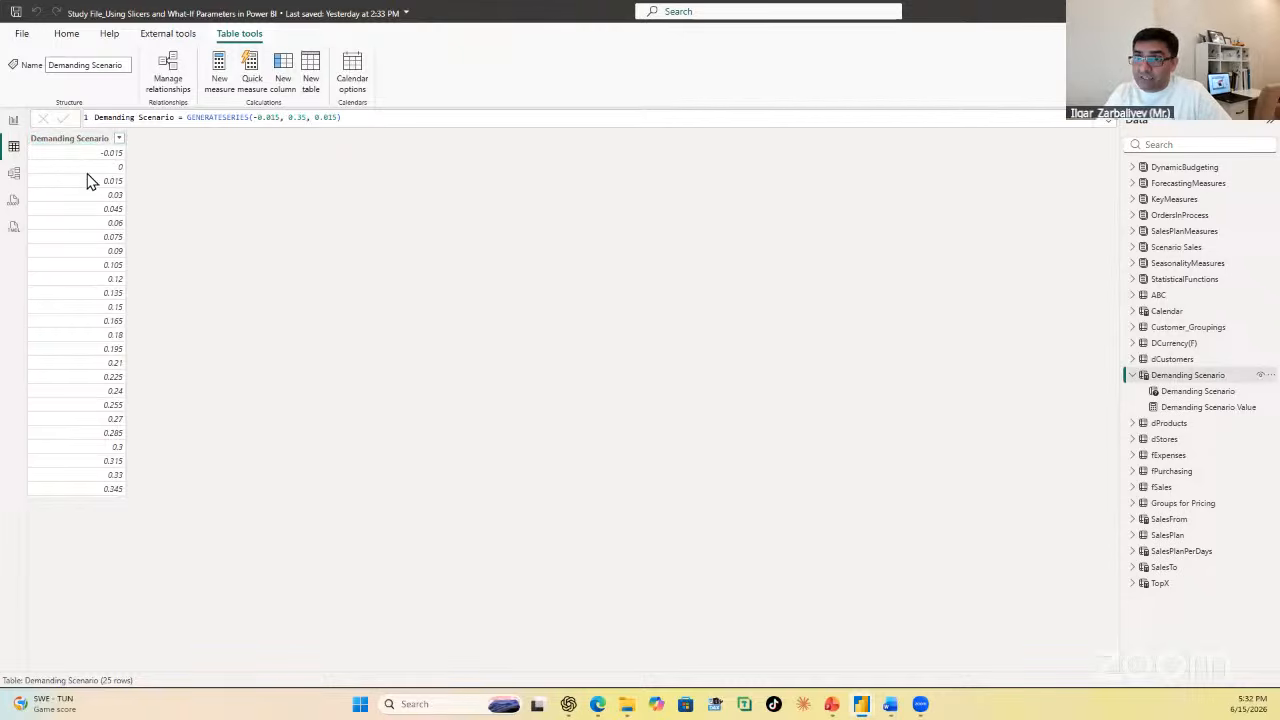
{"action": "left_click", "coordinate": [80, 140]}
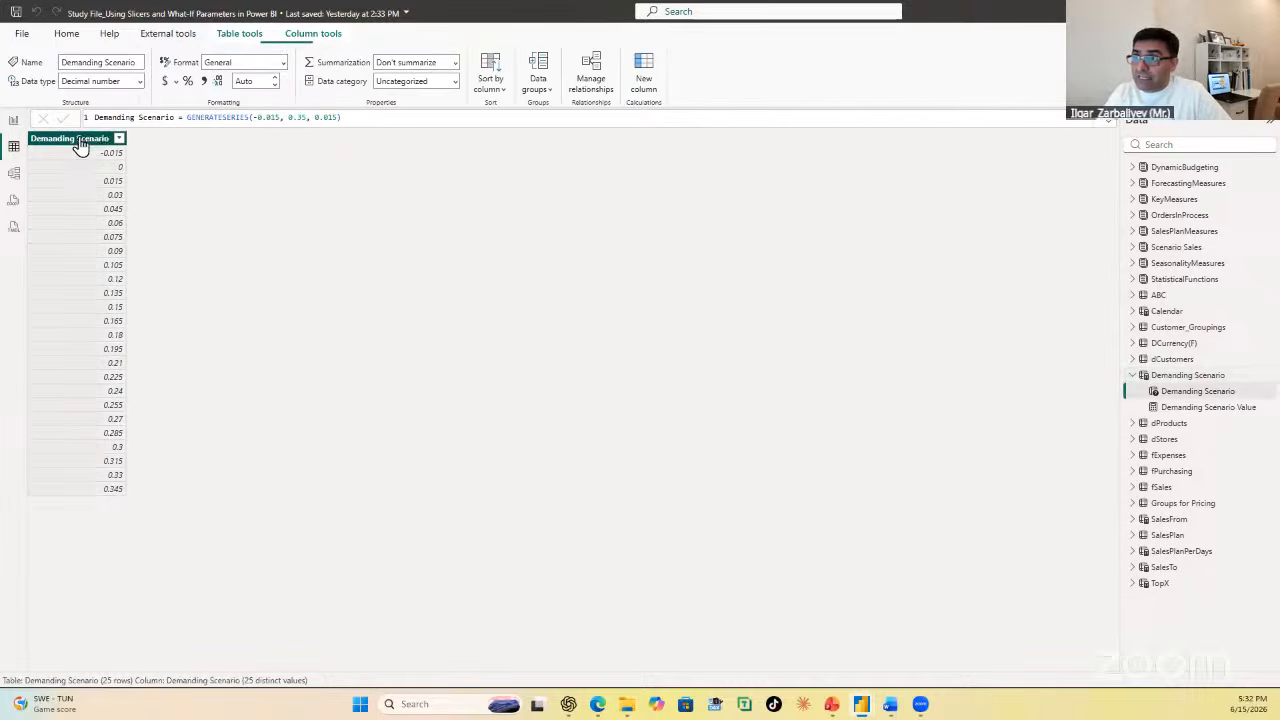
{"action": "left_click", "coordinate": [187, 81]}
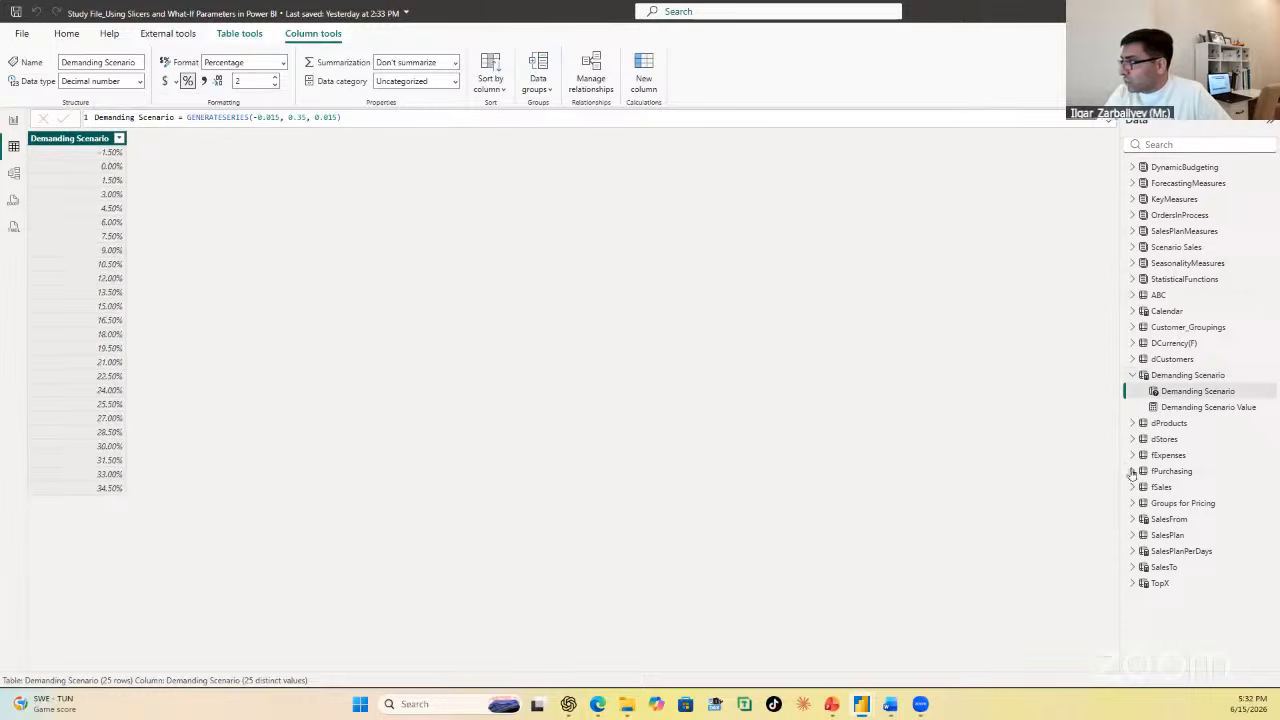
Step: Compare the formula of the Demanding Scenario column with that of the Demanding Scenario Value measure
{"action": "left_click", "coordinate": [1205, 408]}
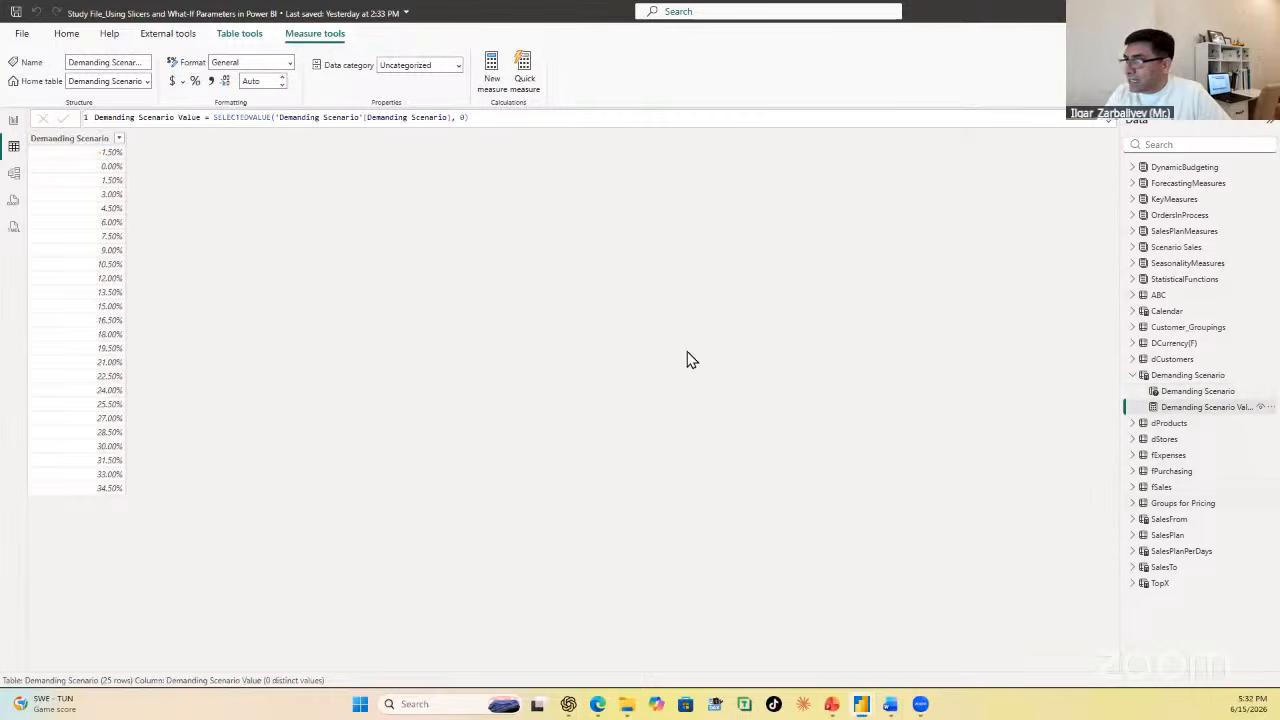
{"action": "left_click", "coordinate": [95, 138]}
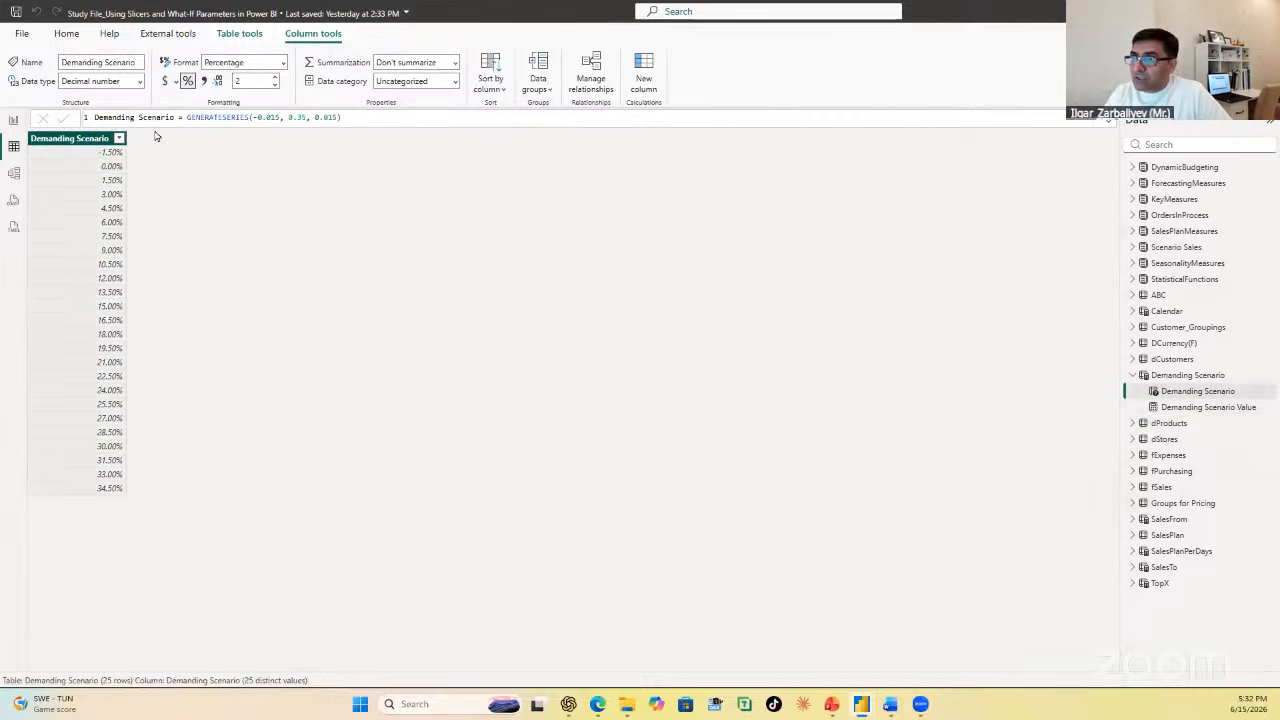
{"action": "left_click", "coordinate": [1236, 408]}
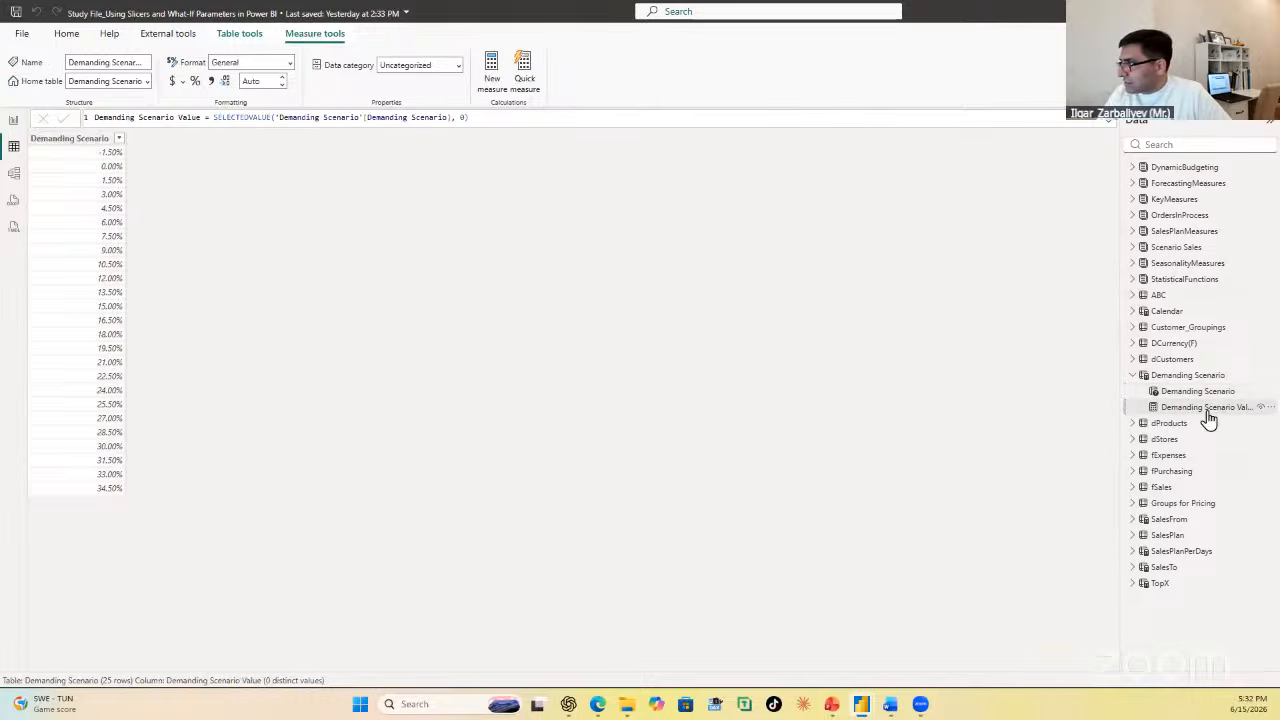
{"action": "left_click", "coordinate": [90, 140]}
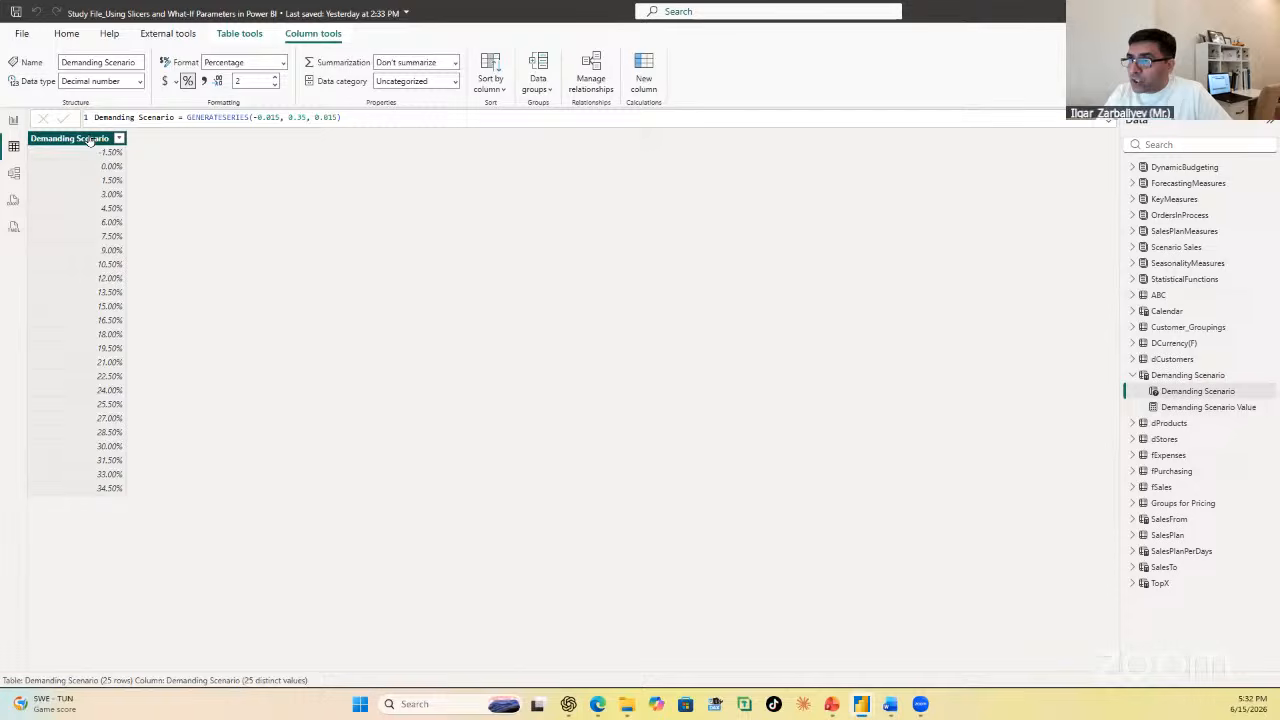
{"action": "left_click", "coordinate": [1191, 412]}
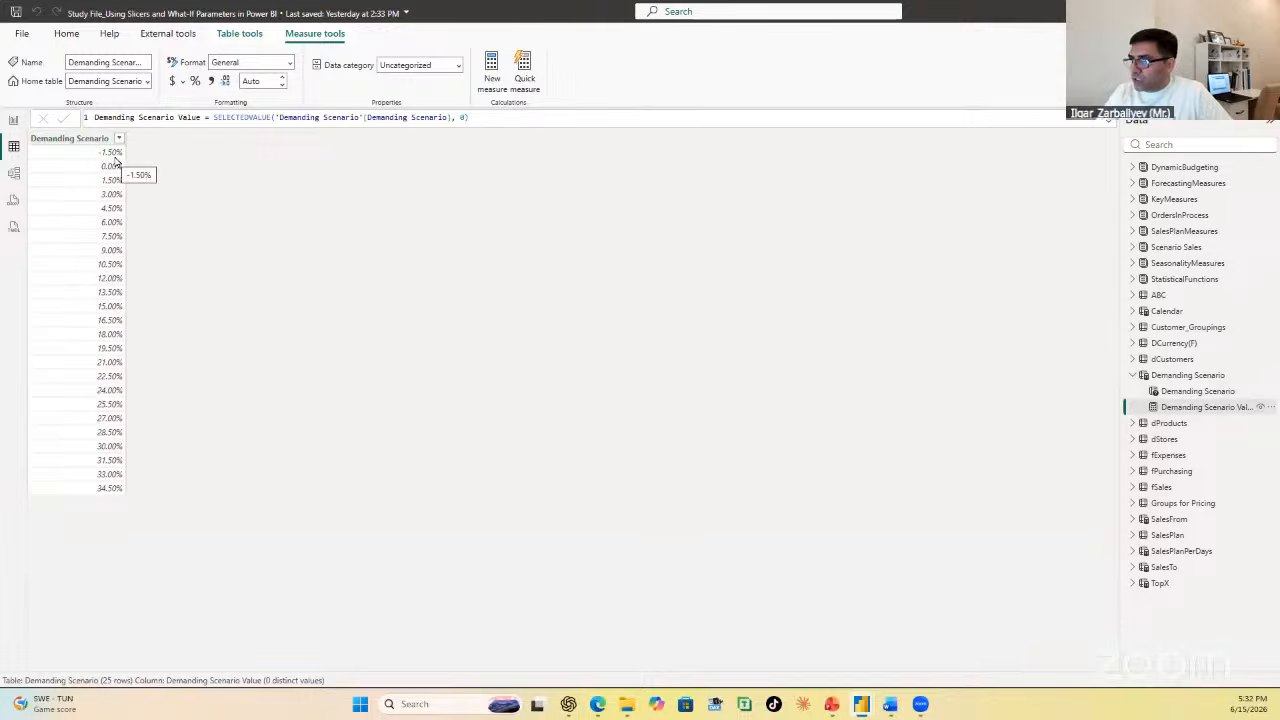
Step: Start a new numeric range parameter on the report page, named Pricing Scenario, with the Decimal number data type
{"action": "left_click", "coordinate": [13, 121]}
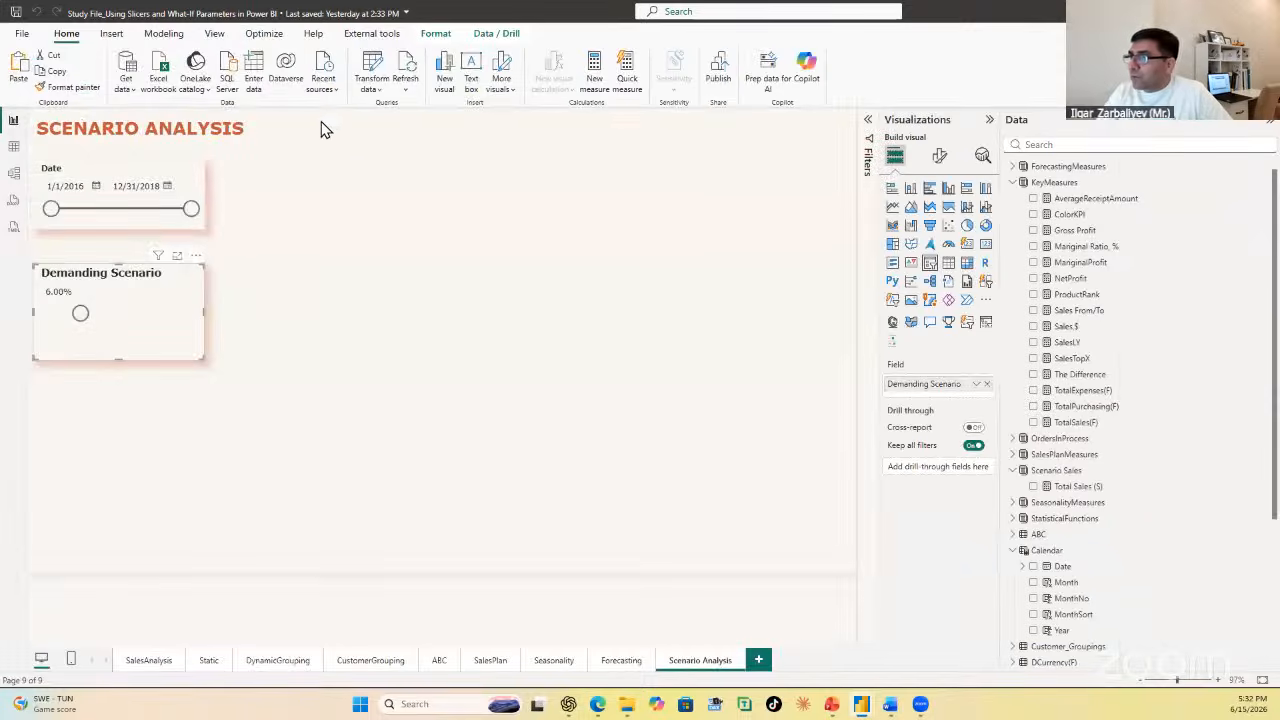
{"action": "left_click", "coordinate": [164, 34]}
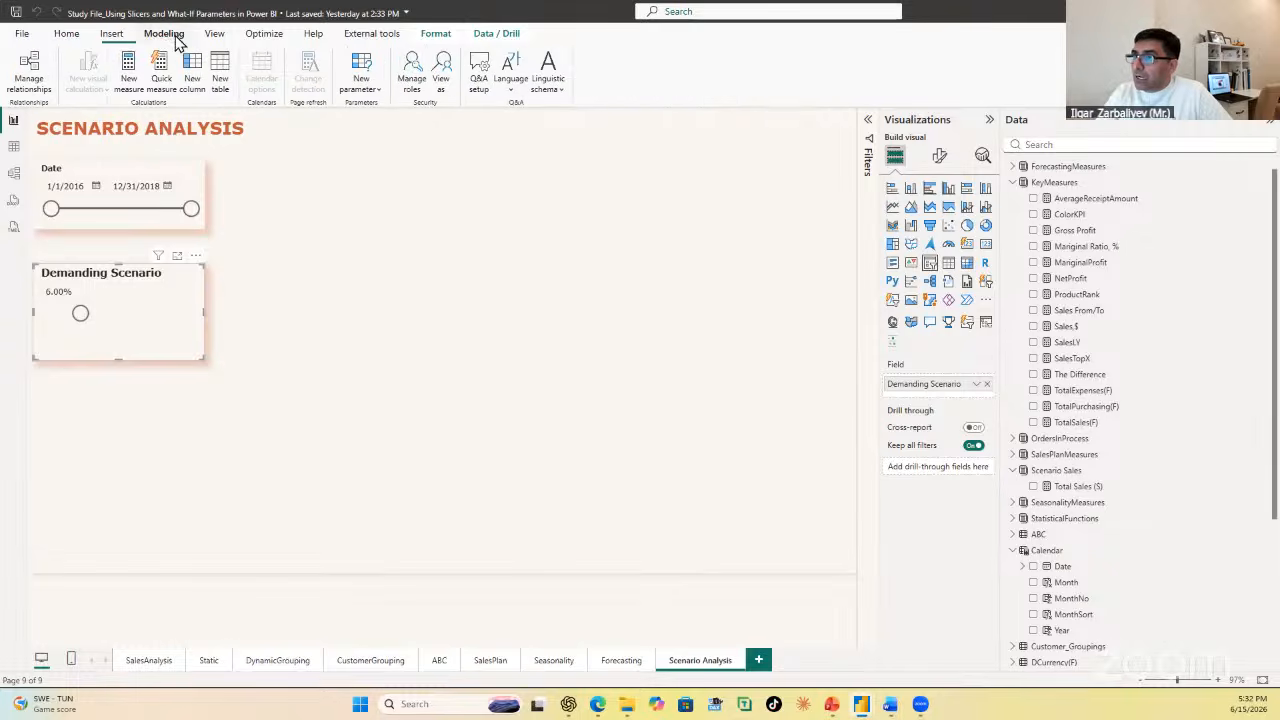
{"action": "left_click", "coordinate": [365, 92]}
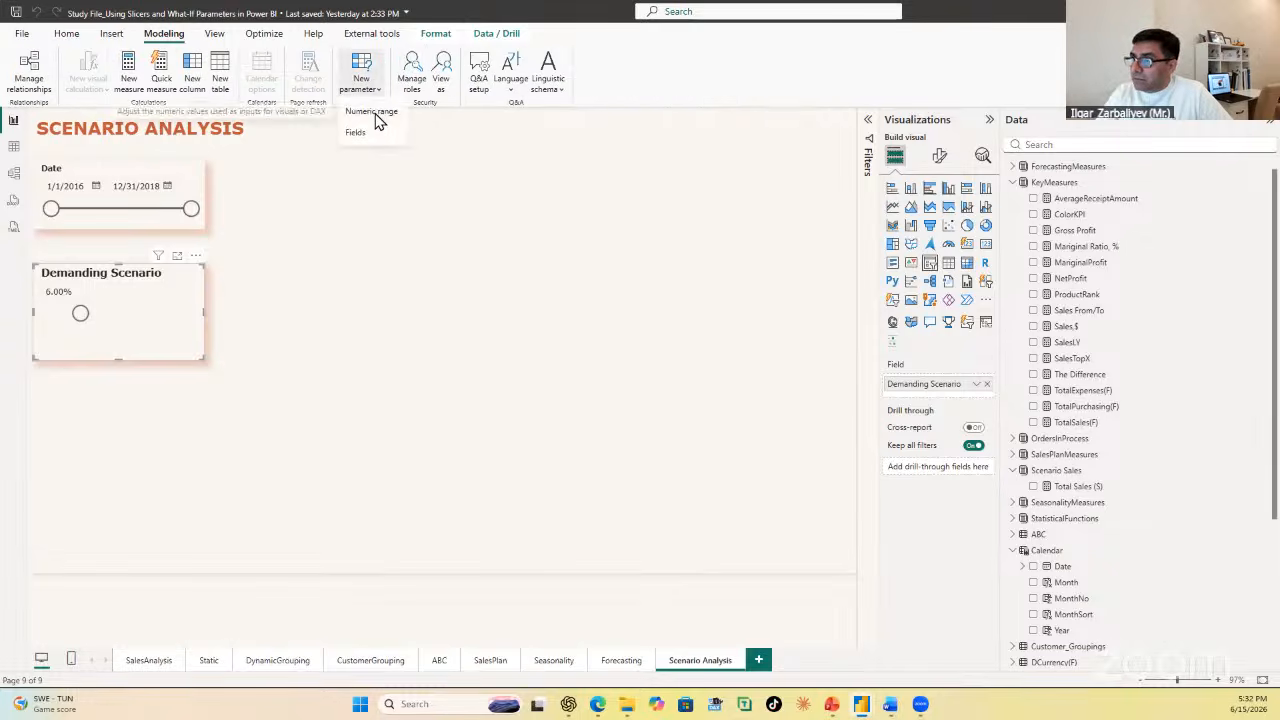
{"action": "left_click", "coordinate": [375, 112]}
{"action": "left_click_drag", "start_coordinate": [483, 265], "coordinate": [323, 274]}
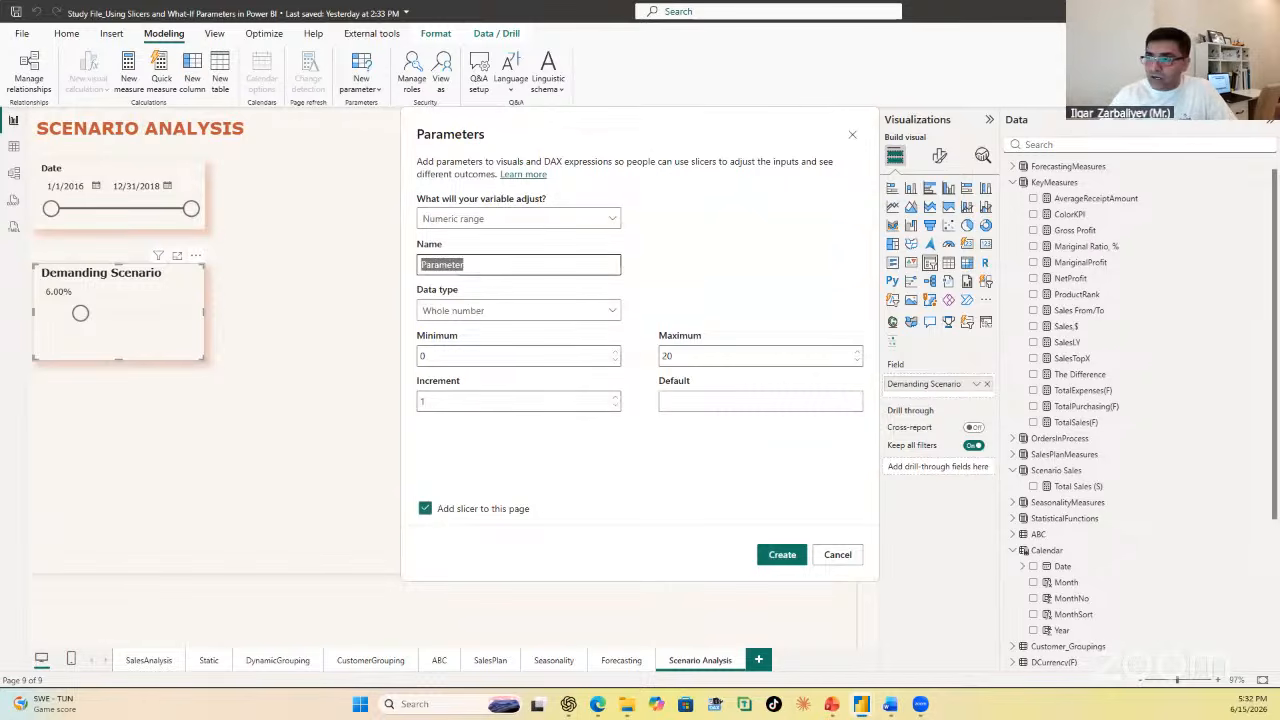
{"action": "type", "text": "Pri"}
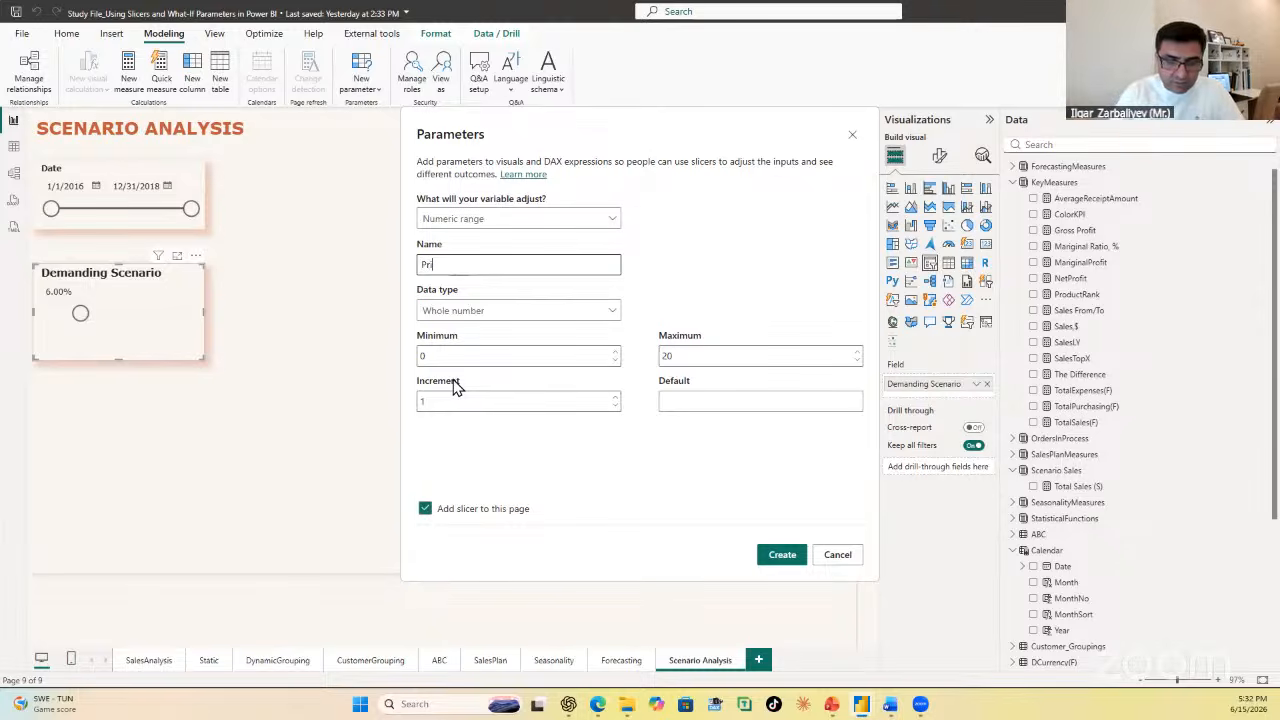
{"action": "type", "text": "cing"}
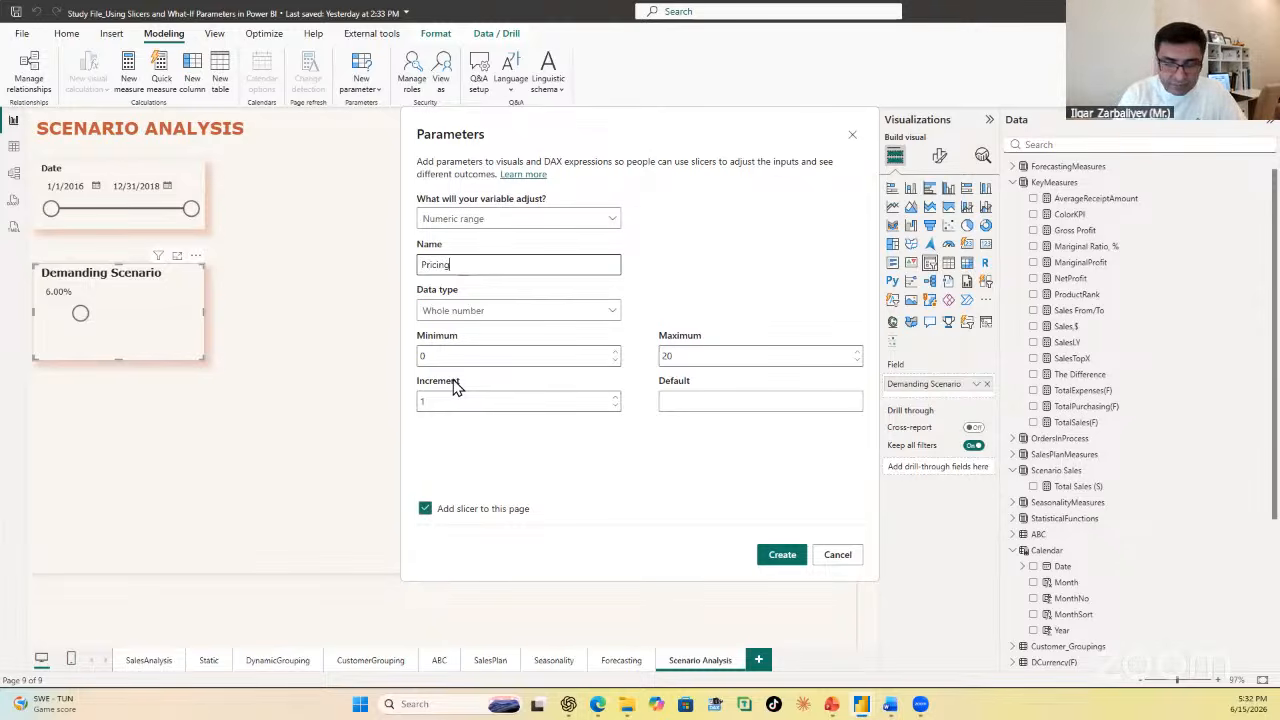
{"action": "type", "text": " Scenari"}
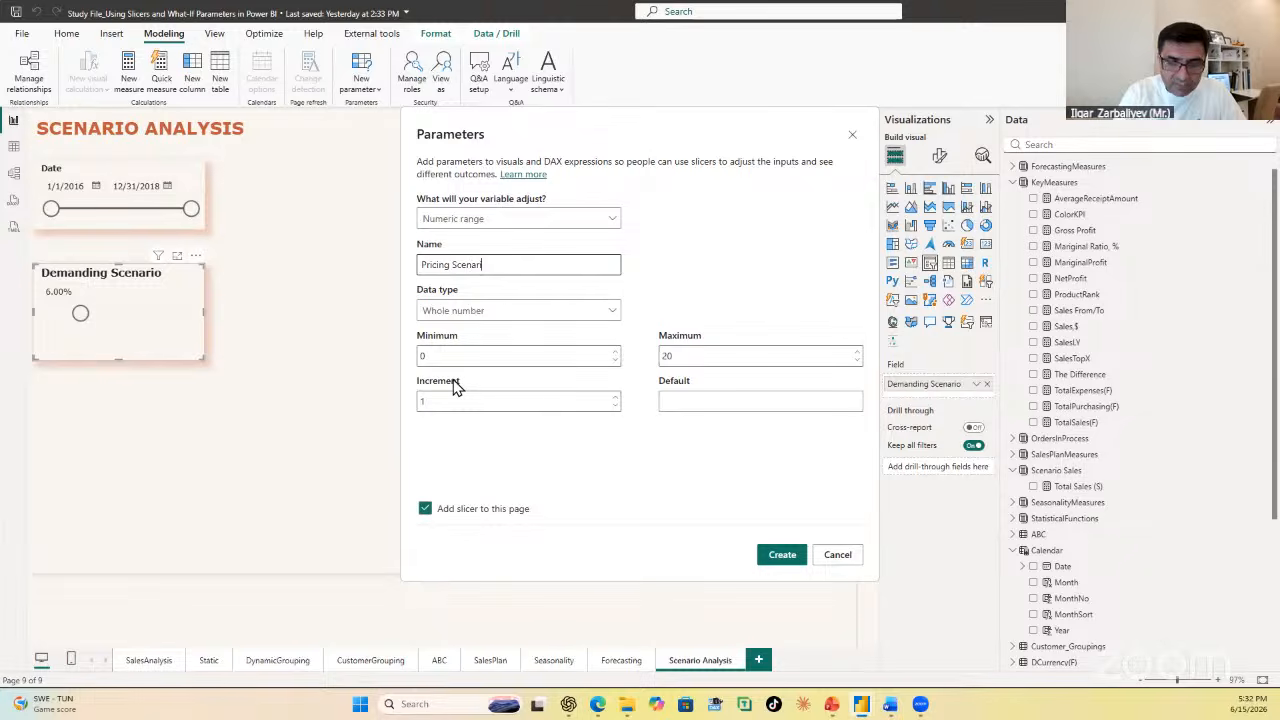
{"action": "type", "text": "o"}
{"action": "left_click", "coordinate": [483, 311]}
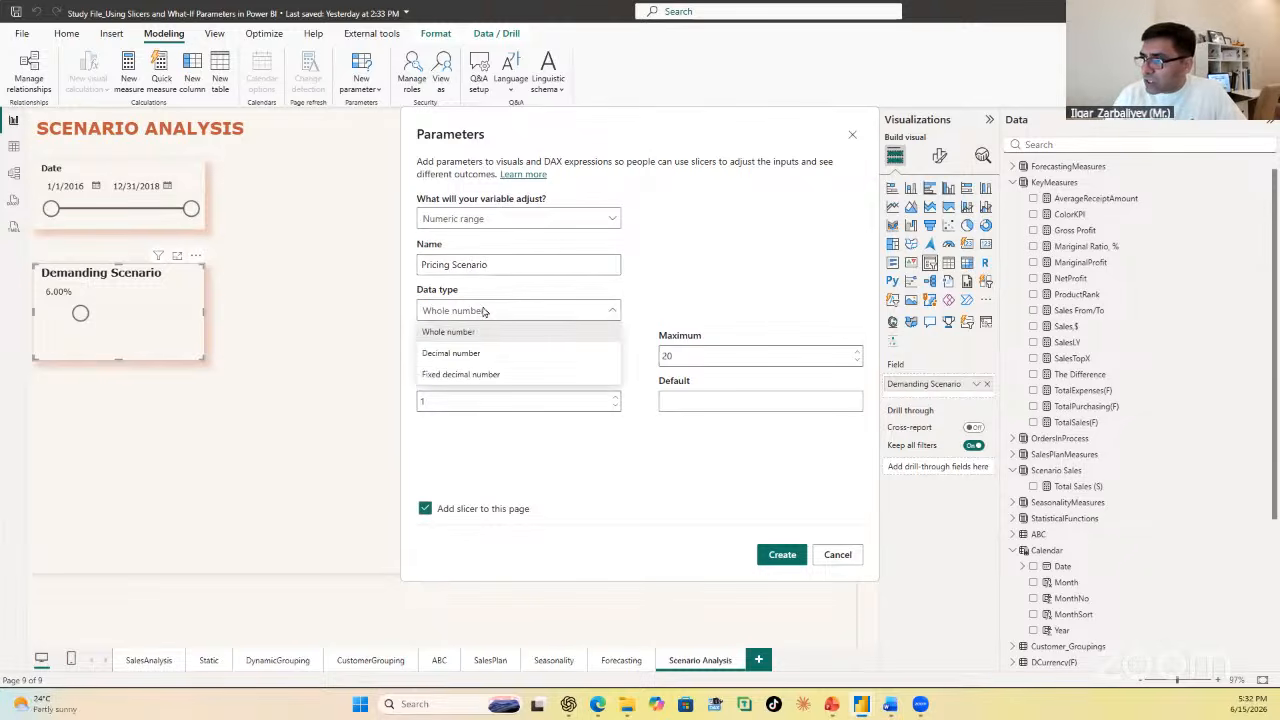
{"action": "left_click", "coordinate": [484, 354]}
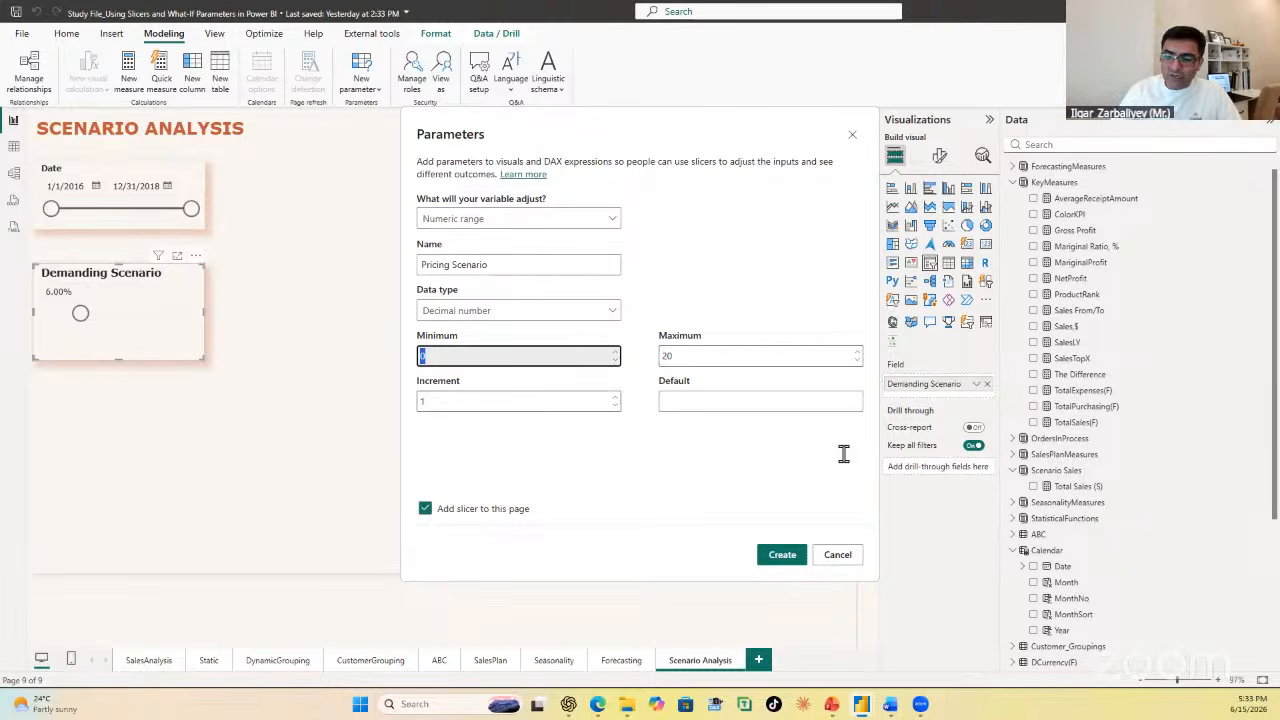
Step: Create the parameter with minimum -0.05, maximum 0.25, increment 0.015 and default 0, including its slicer on the page
{"action": "type", "text": "-0.05"}
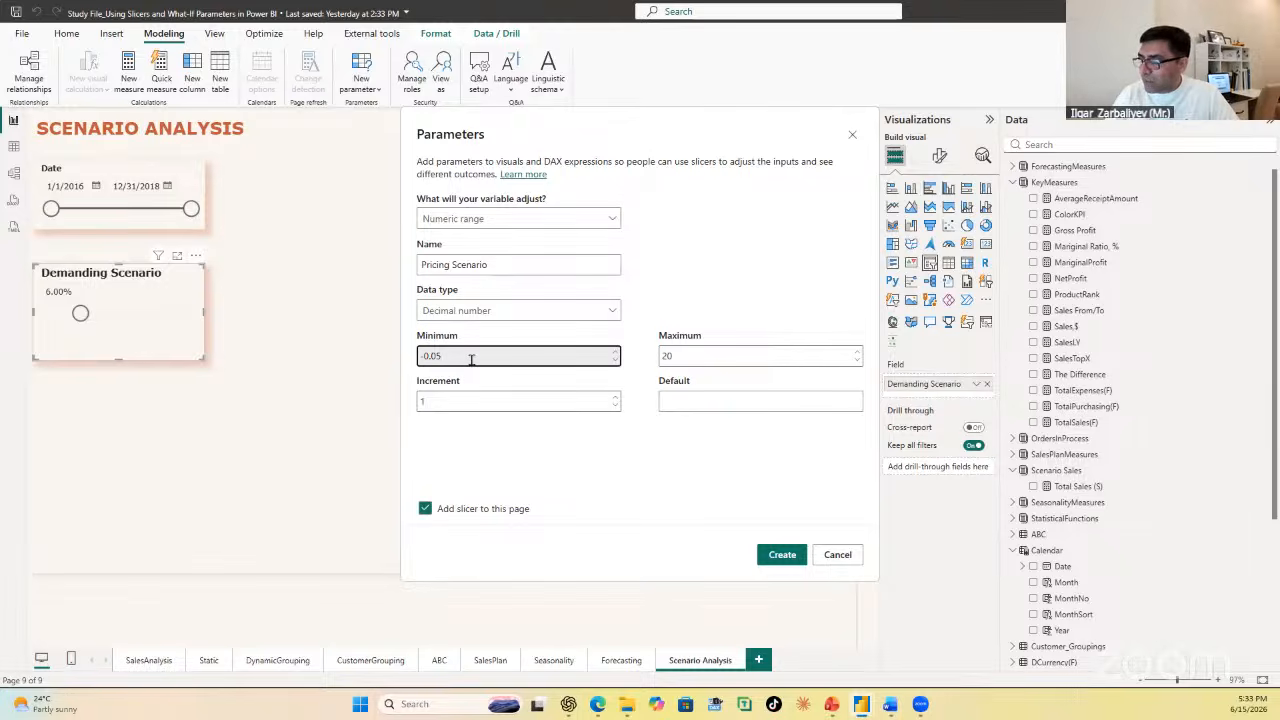
{"action": "left_click", "coordinate": [749, 356]}
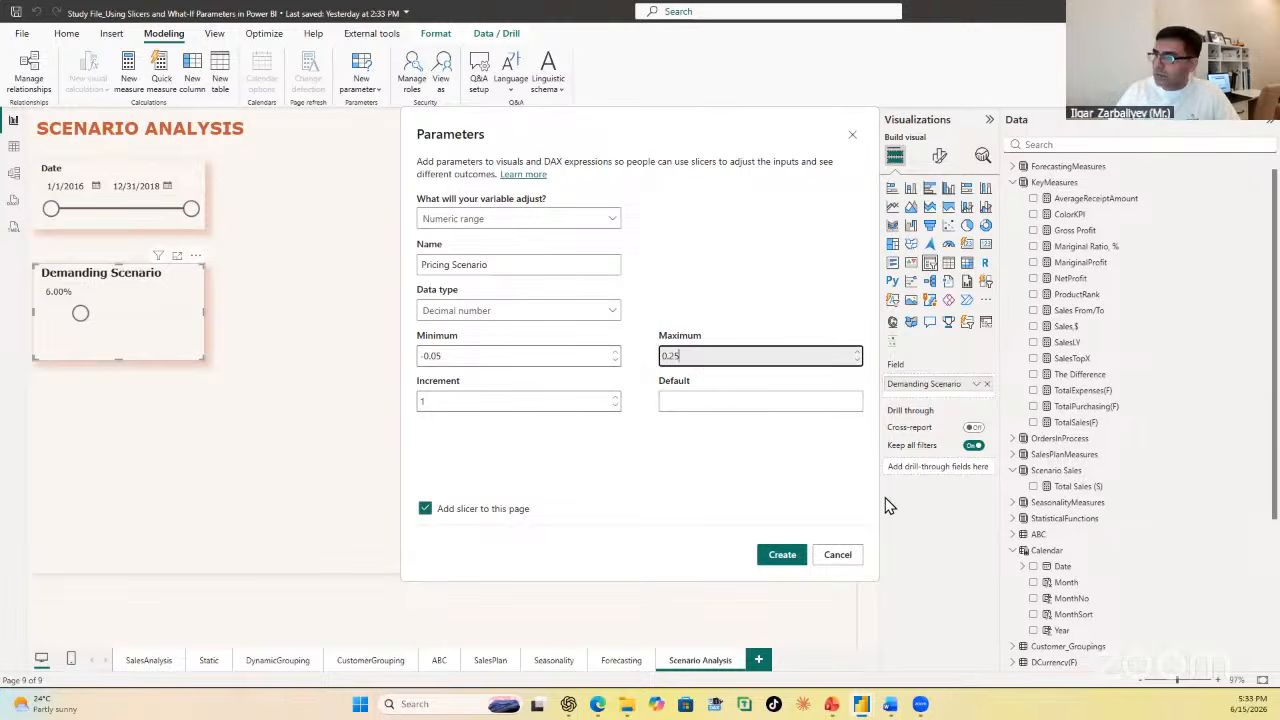
{"action": "left_click", "coordinate": [453, 403]}
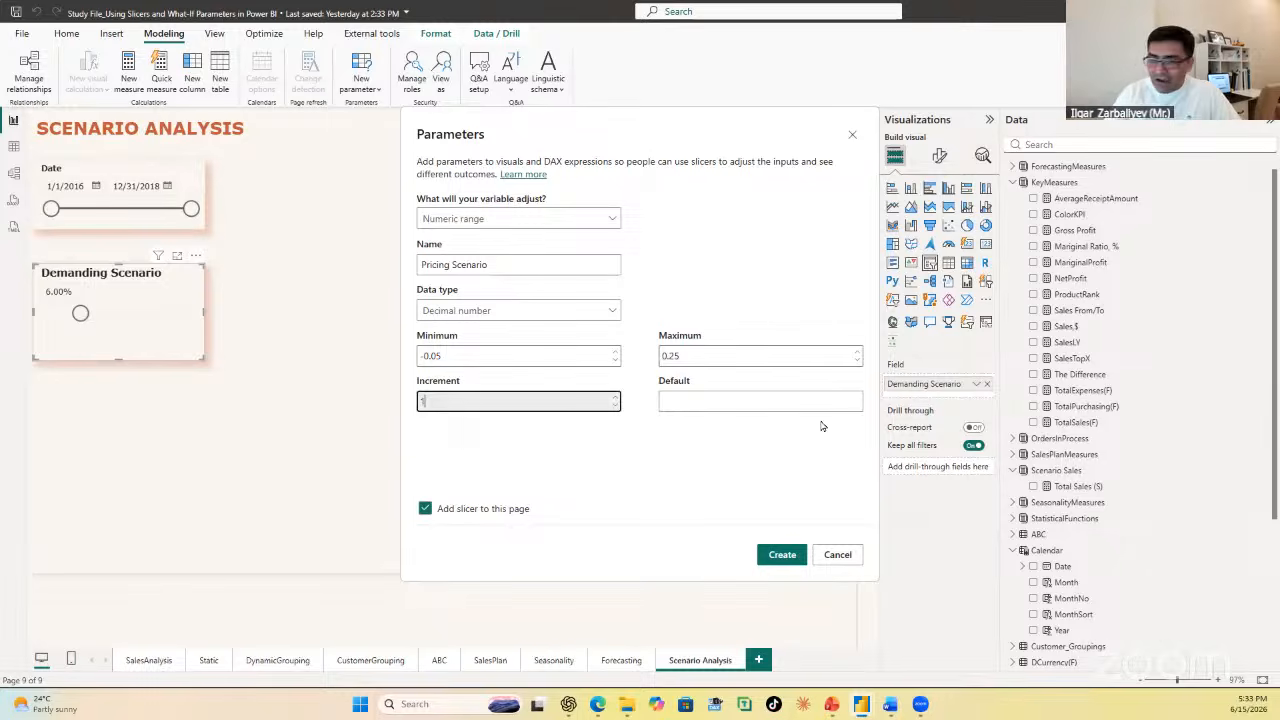
{"action": "key", "text": "BackSpace"}
{"action": "type", "text": "0."}
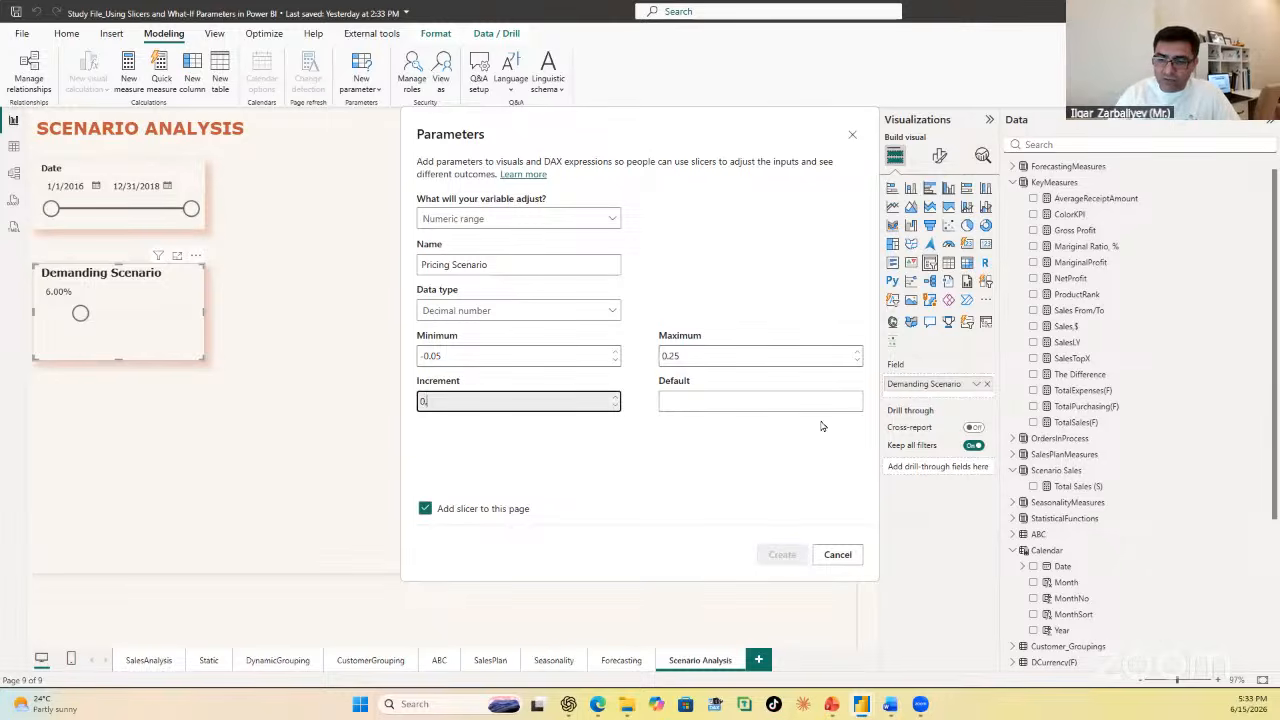
{"action": "type", "text": "015"}
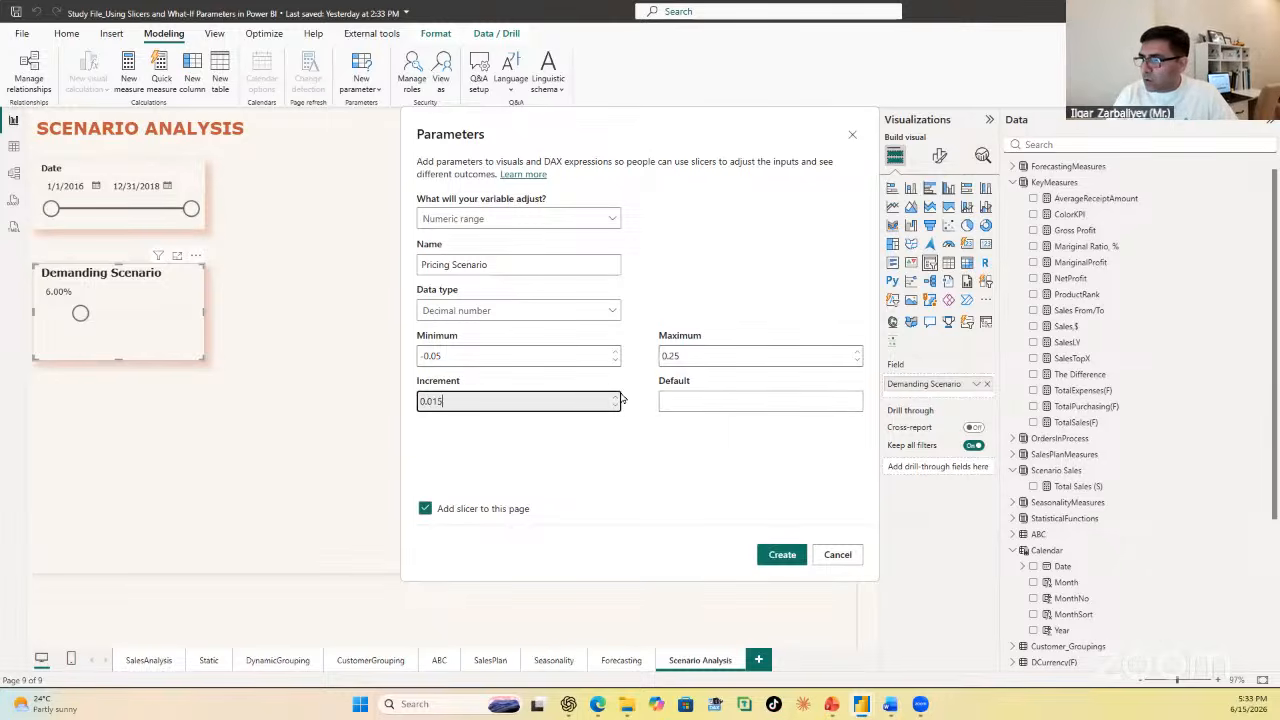
{"action": "left_click", "coordinate": [699, 406]}
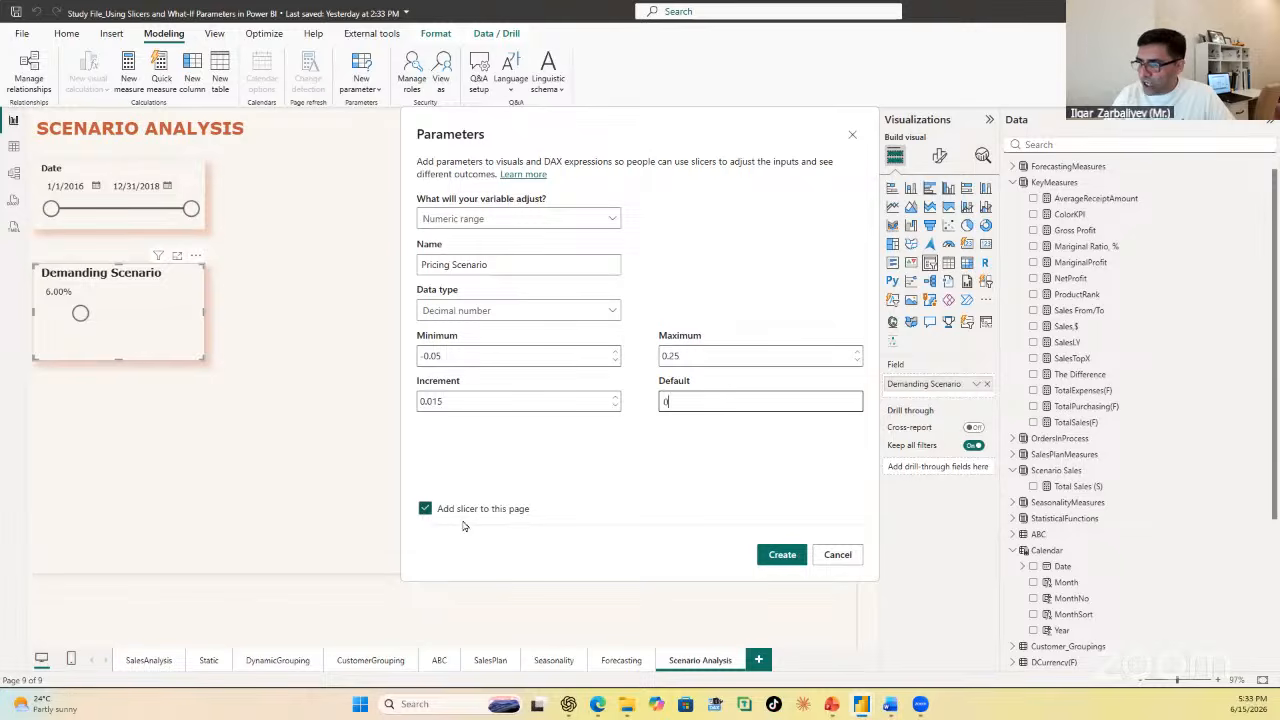
{"action": "left_click", "coordinate": [782, 555]}
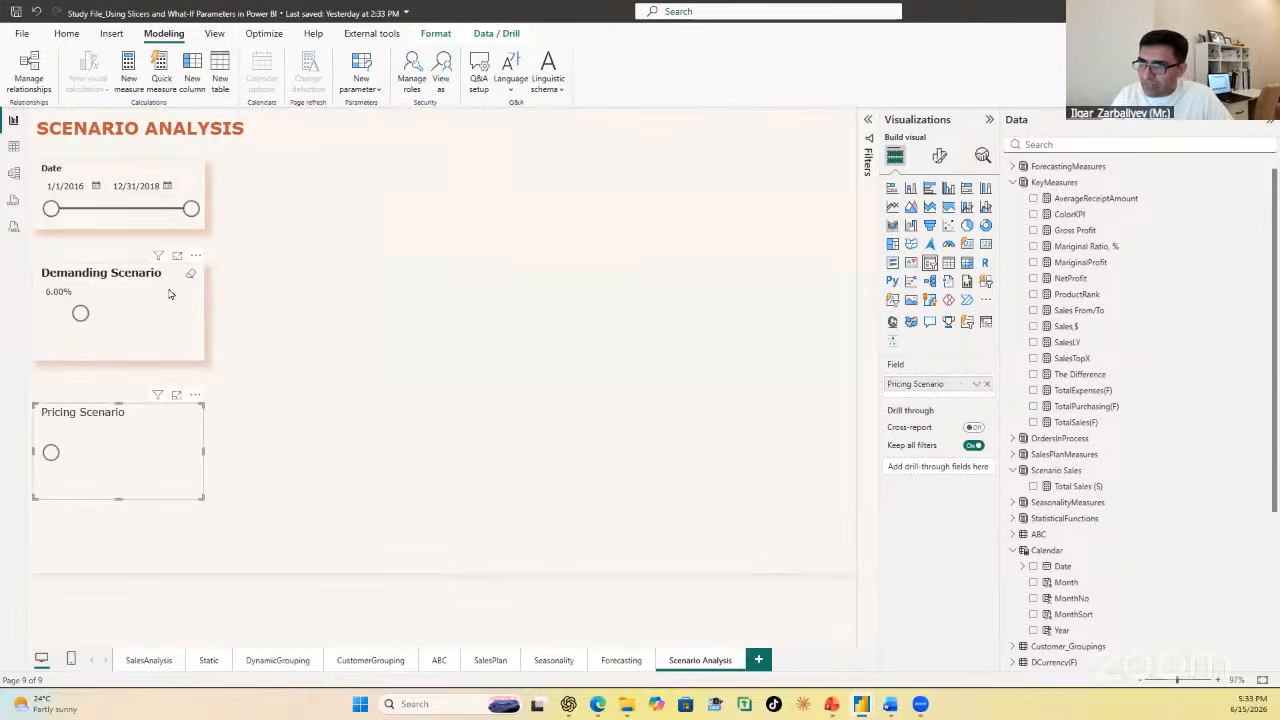
Step: Copy the Demanding Scenario slicer's formatting onto the Pricing Scenario slicer
{"action": "left_click", "coordinate": [166, 292]}
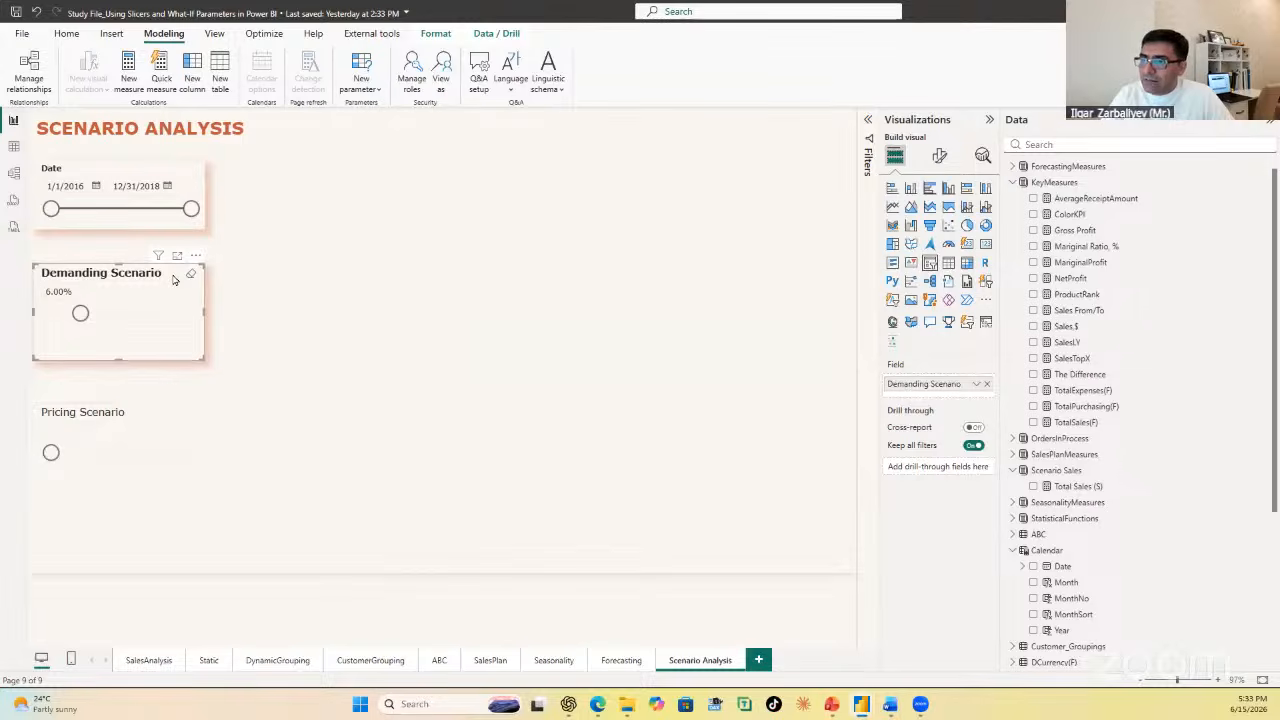
{"action": "left_click", "coordinate": [66, 33]}
{"action": "left_click", "coordinate": [68, 87]}
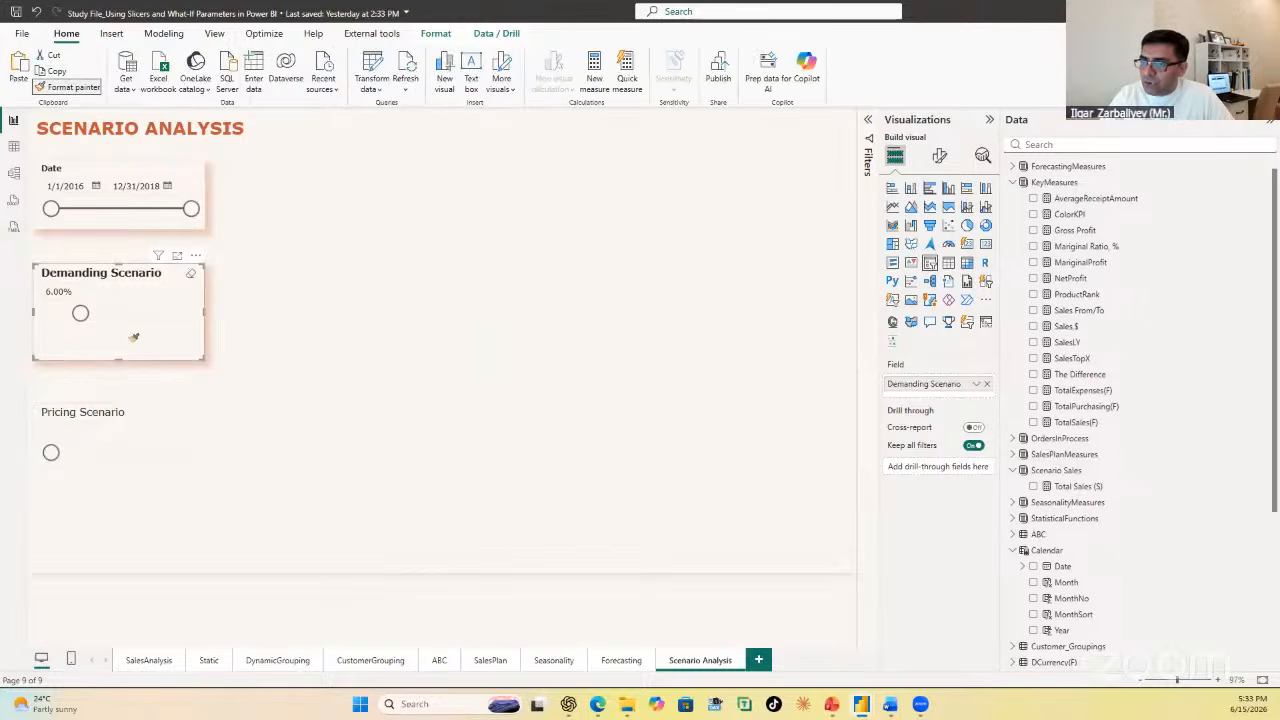
{"action": "left_click", "coordinate": [140, 410]}
Step: Shorten the Demanding Scenario and Pricing Scenario slicers, stack them directly below the Date slicer, and set Pricing Scenario to 0.01
{"action": "mouse_move", "coordinate": [149, 344]}
{"action": "left_mouse_down"}
{"action": "mouse_move", "coordinate": [145, 308]}
{"action": "mouse_move", "coordinate": [121, 327]}
{"action": "mouse_move", "coordinate": [121, 306]}
{"action": "left_mouse_up"}
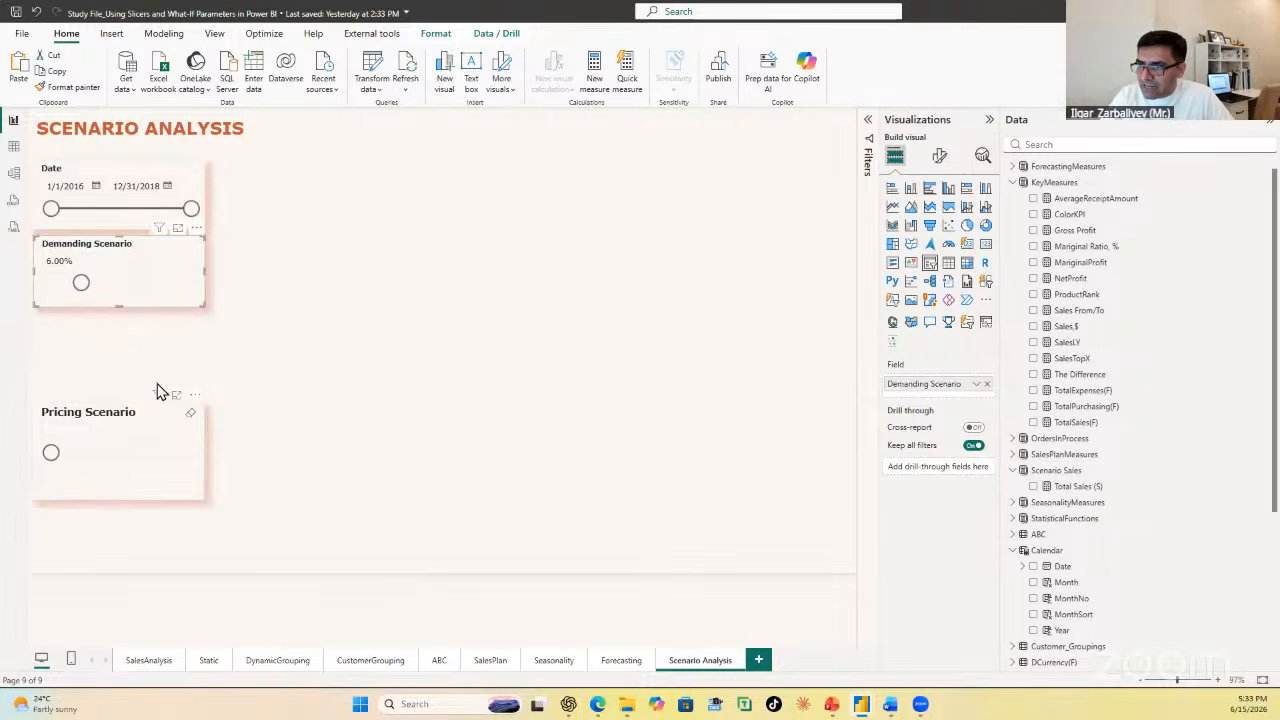
{"action": "left_click_drag", "start_coordinate": [158, 418], "coordinate": [163, 334]}
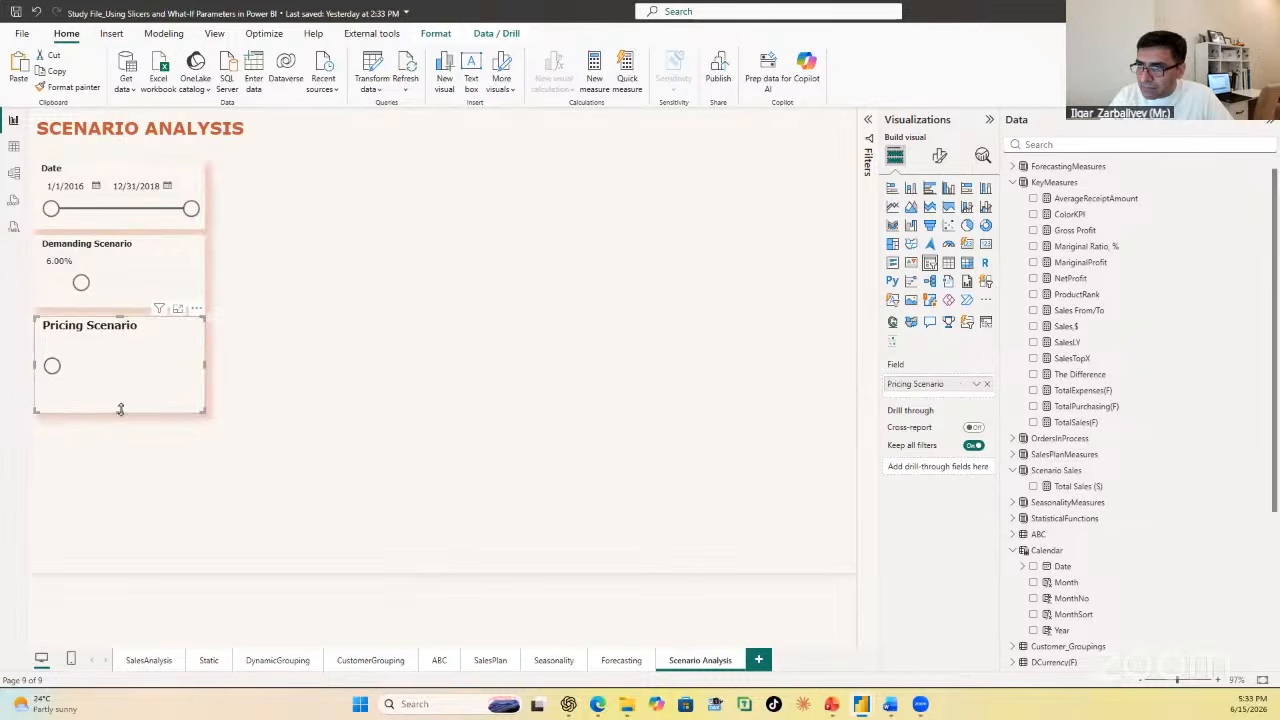
{"action": "mouse_move", "coordinate": [120, 409]}
{"action": "left_mouse_down"}
{"action": "mouse_move", "coordinate": [120, 380]}
{"action": "mouse_move", "coordinate": [121, 392]}
{"action": "left_mouse_up"}
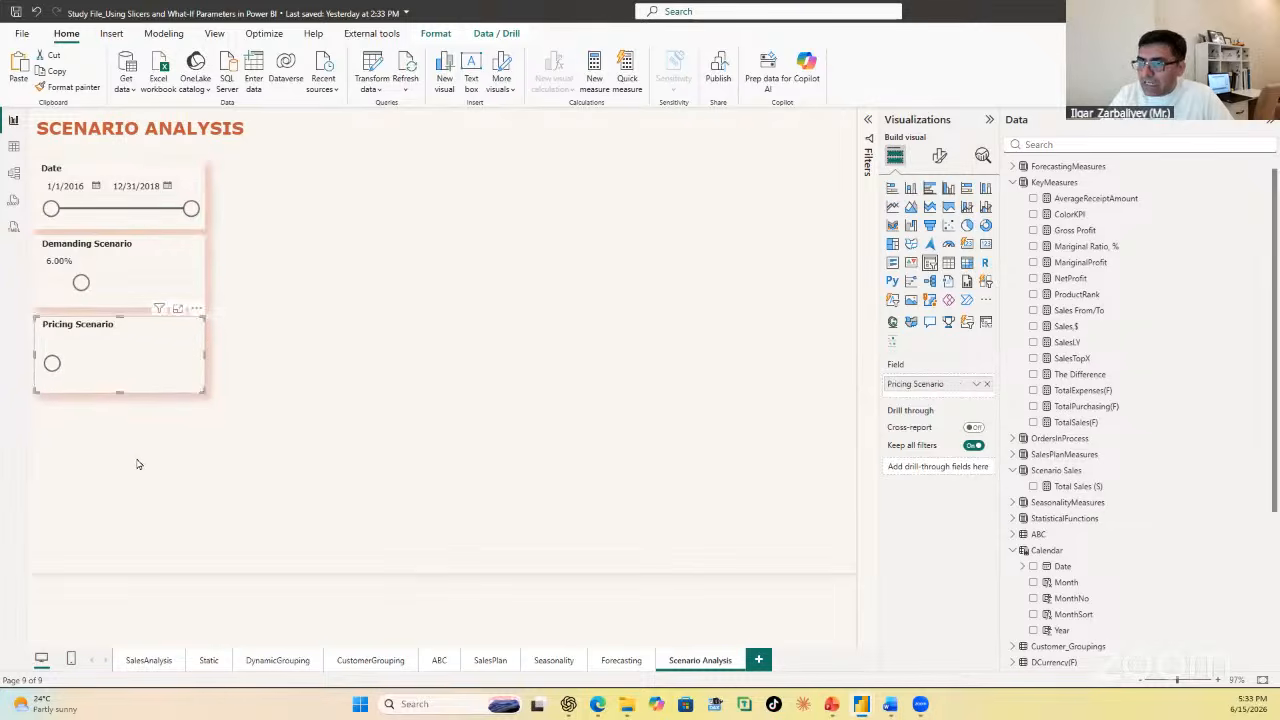
{"action": "left_click_drag", "start_coordinate": [52, 363], "coordinate": [81, 365]}
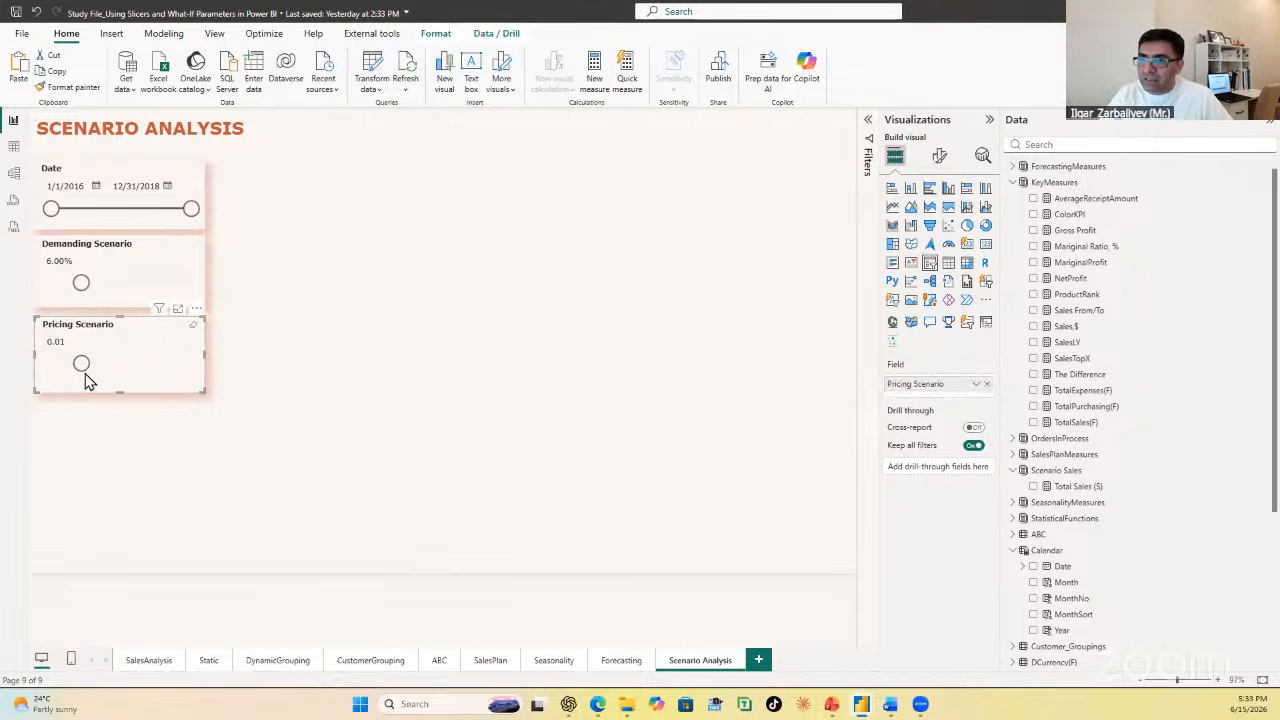
Step: Format the Pricing Scenario column as a percentage in the table view and look over its Pricing Scenario Value measure
{"action": "left_click", "coordinate": [14, 150]}
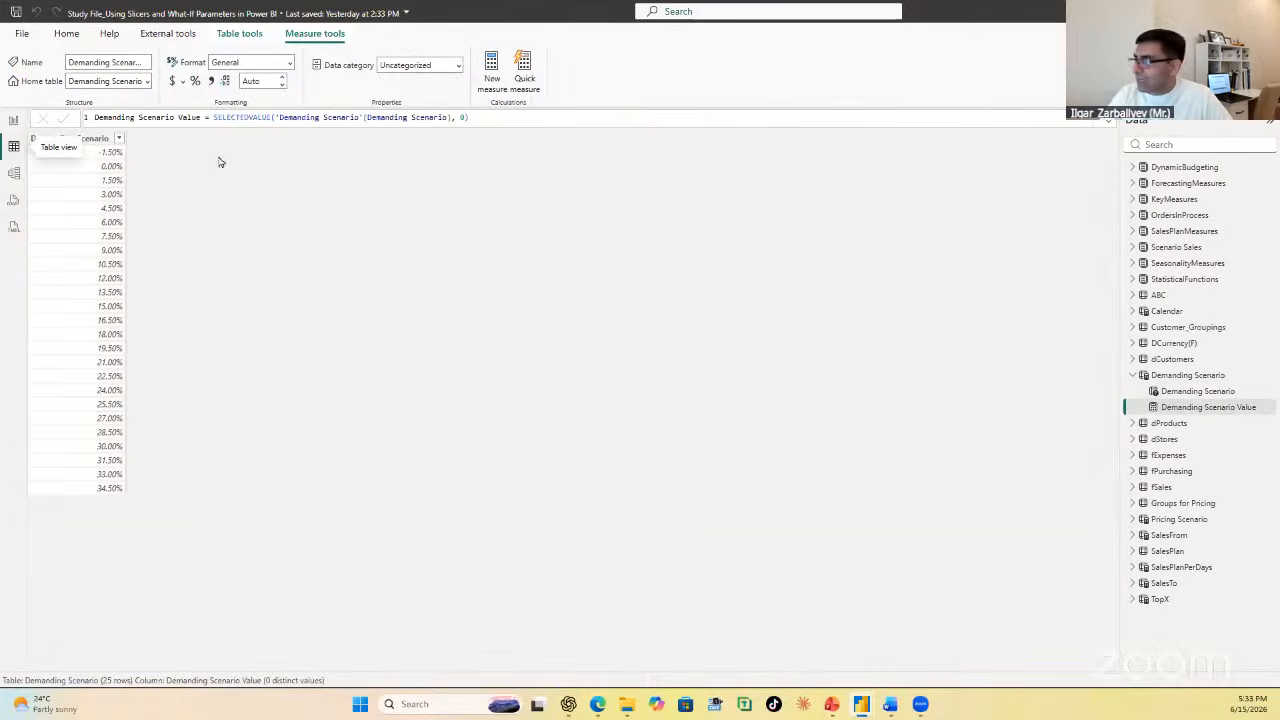
{"action": "left_click", "coordinate": [1134, 377]}
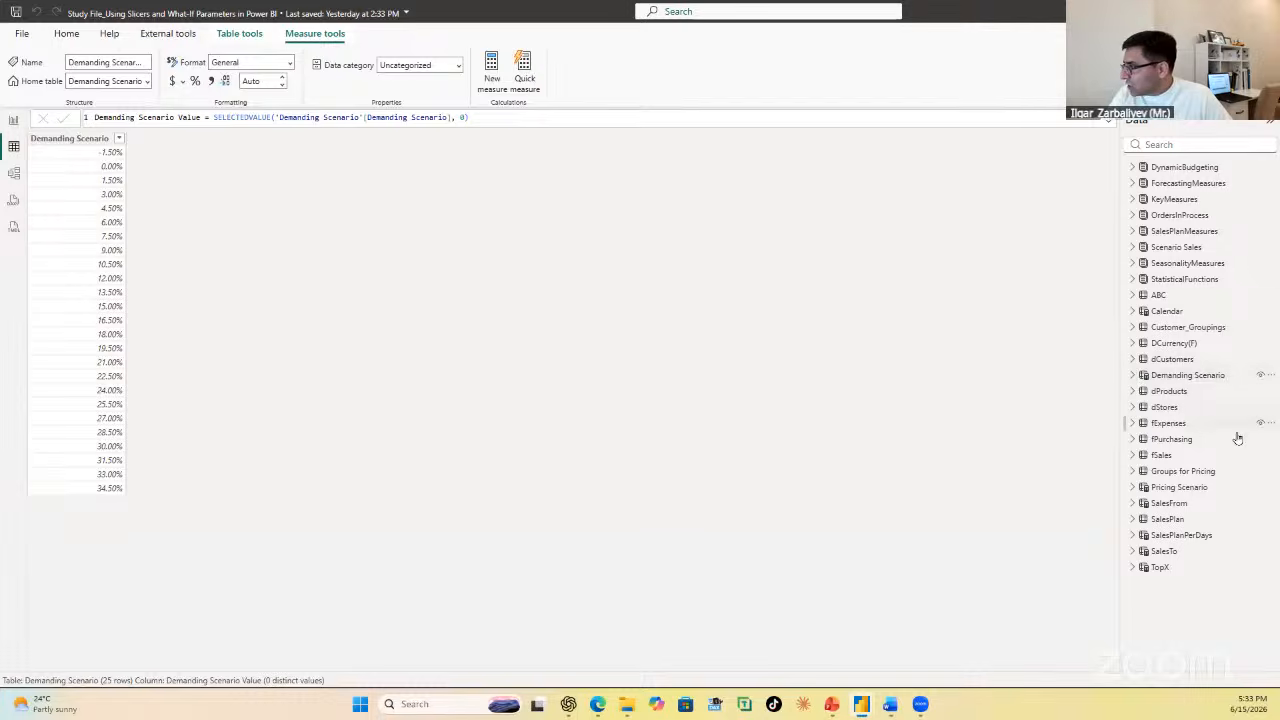
{"action": "left_click", "coordinate": [1140, 488]}
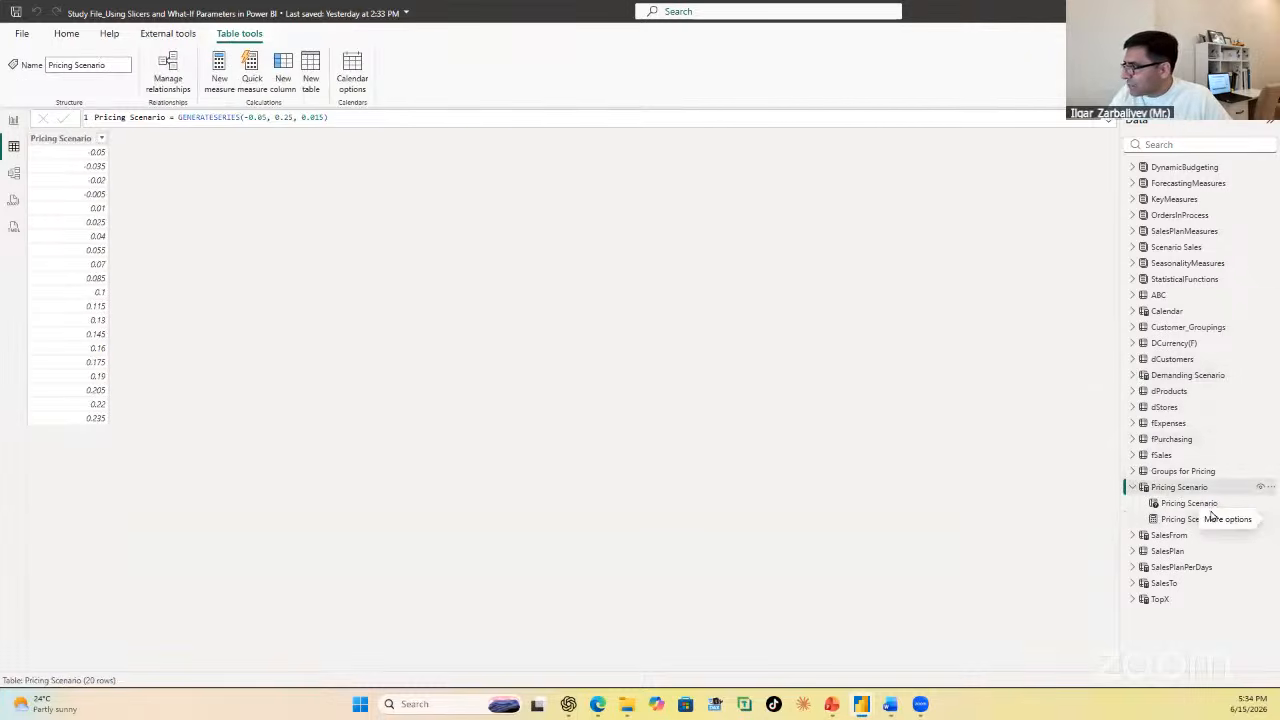
{"action": "left_click", "coordinate": [1205, 506]}
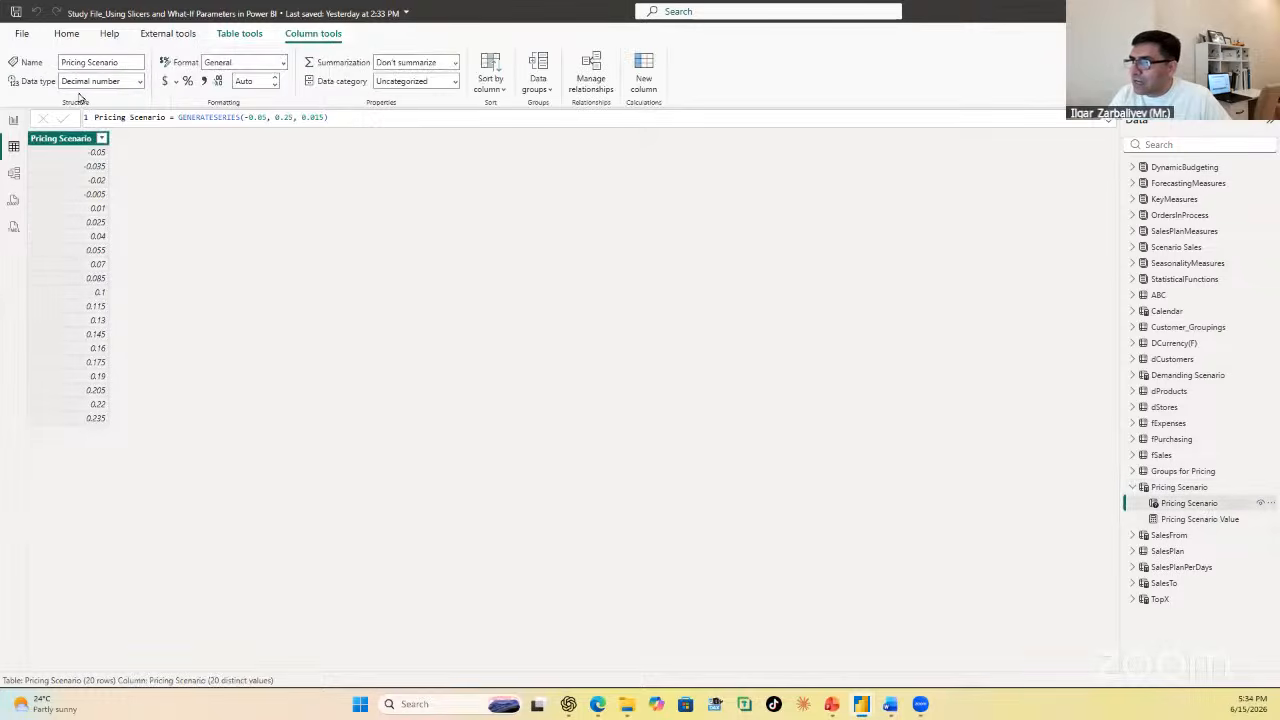
{"action": "left_click", "coordinate": [187, 82]}
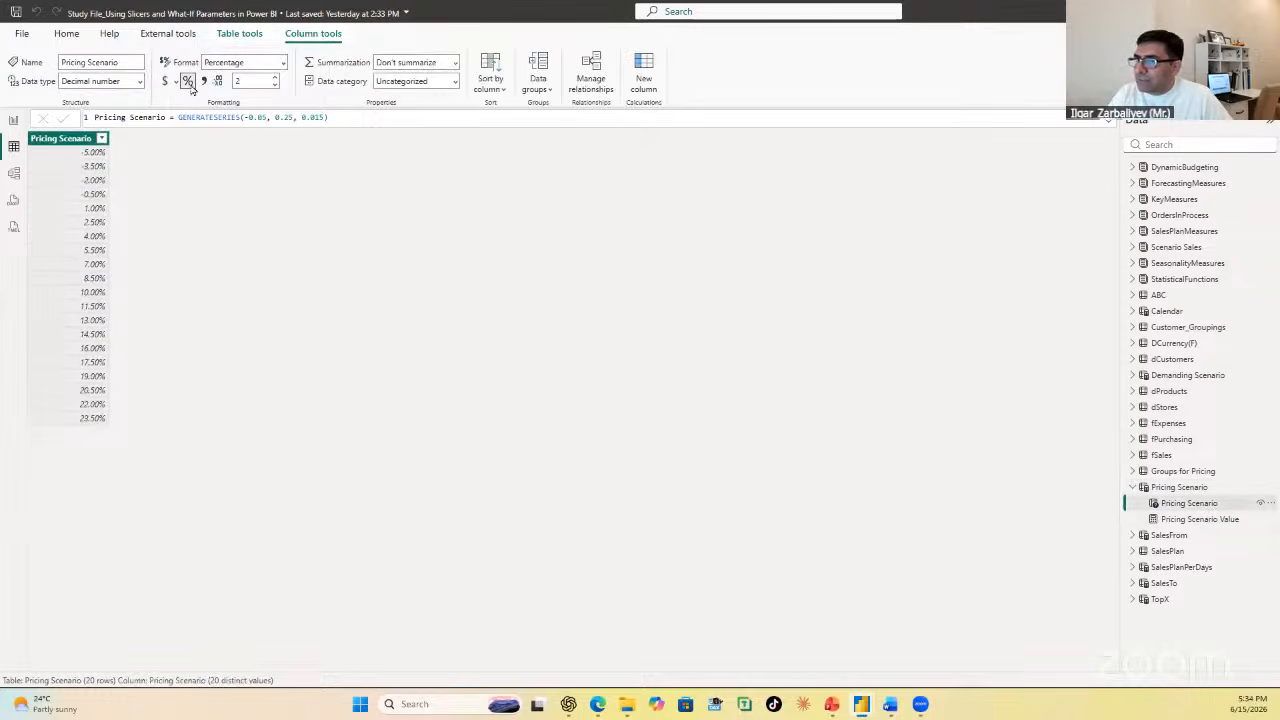
{"action": "left_click", "coordinate": [1185, 521]}
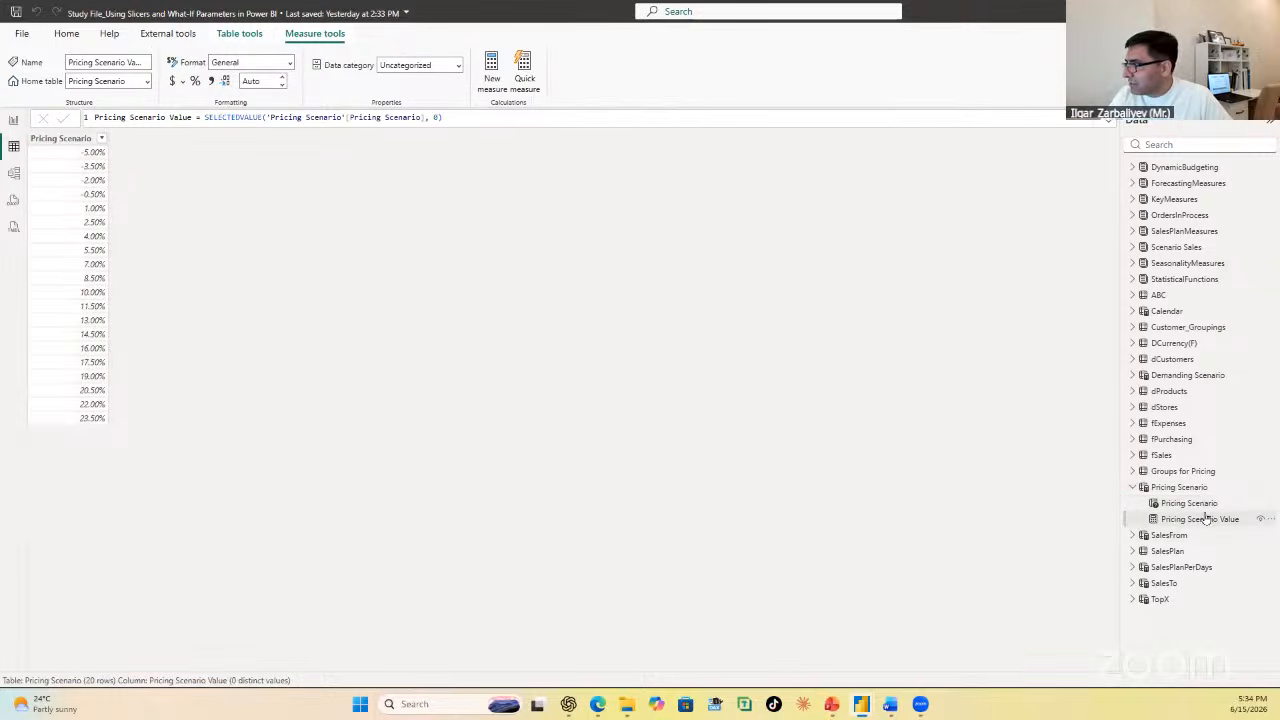
{"action": "left_click", "coordinate": [1200, 504]}
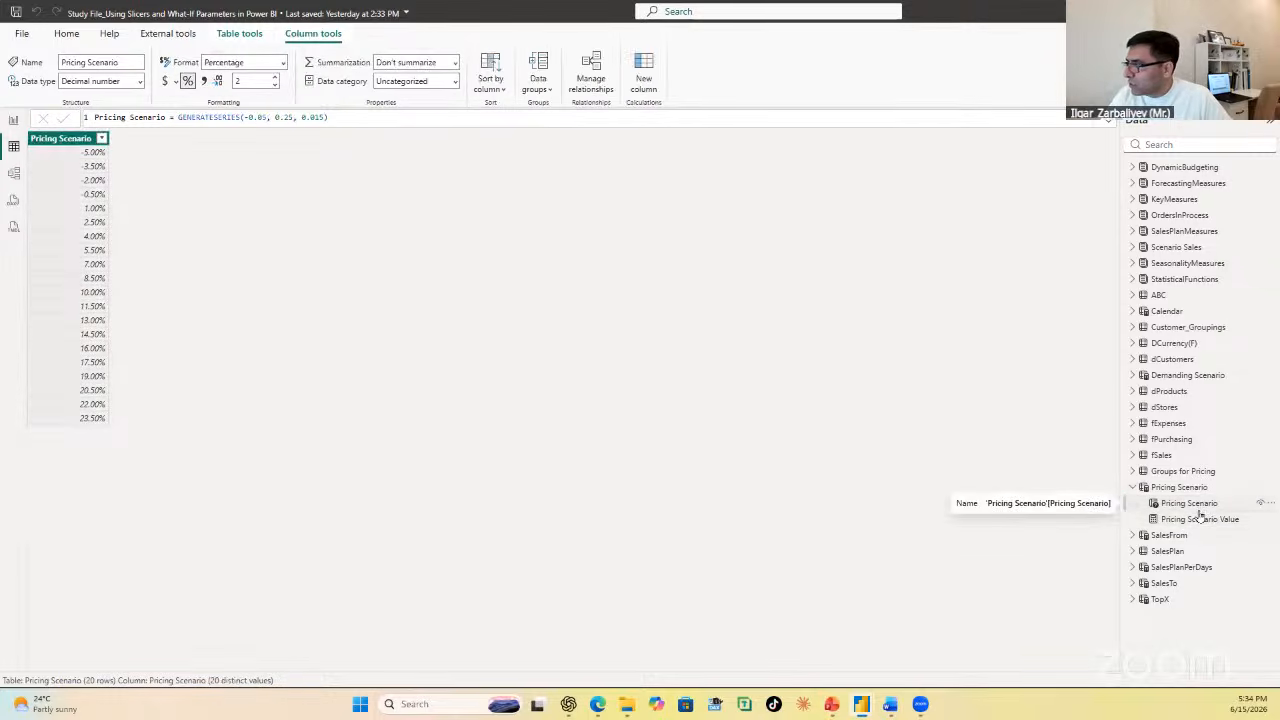
{"action": "left_click", "coordinate": [1200, 519]}
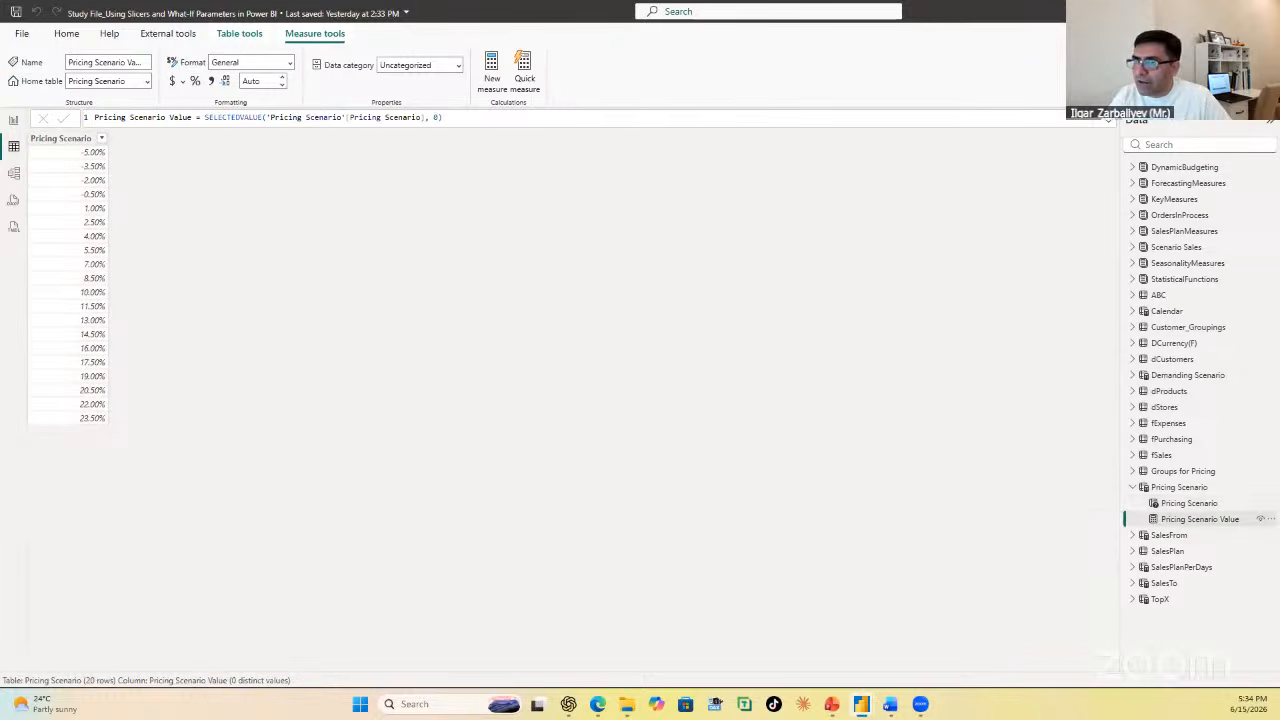
Step: Return to the report page and set the Demanding Scenario slicer to -1.50% and the Pricing Scenario slicer to 8.50%
{"action": "left_click", "coordinate": [14, 121]}
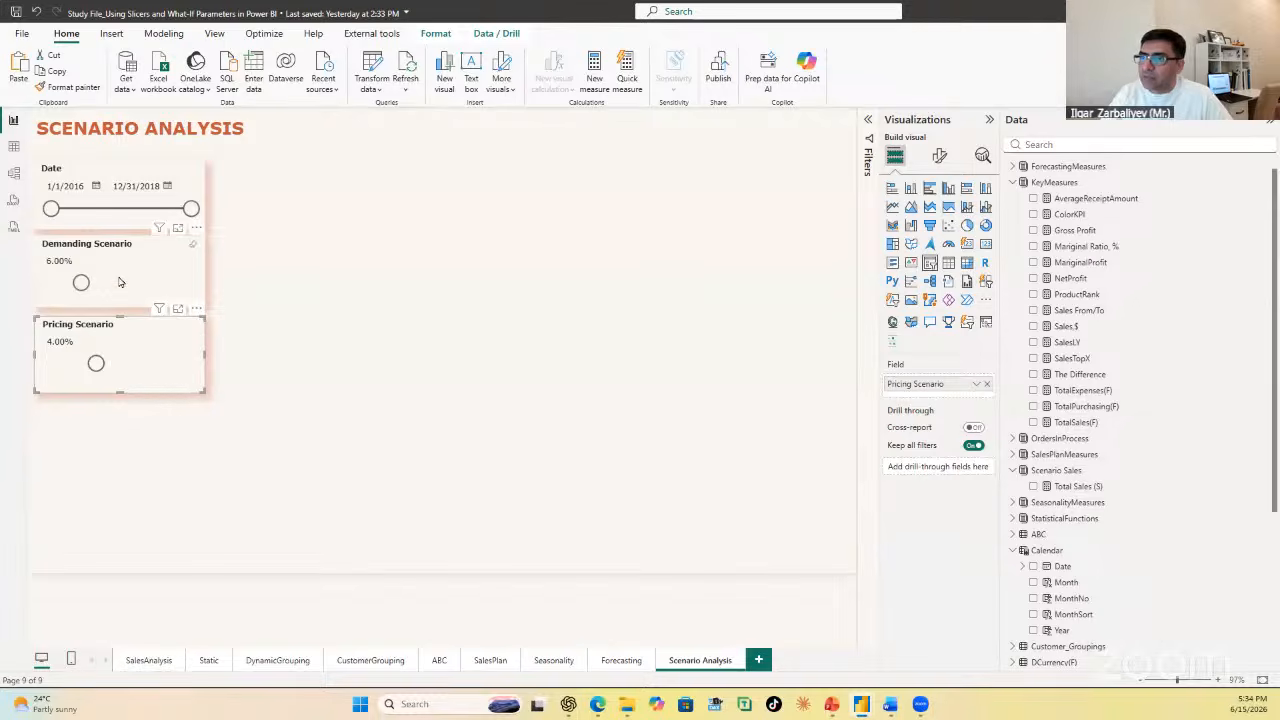
{"action": "left_click_drag", "start_coordinate": [73, 287], "coordinate": [51, 285]}
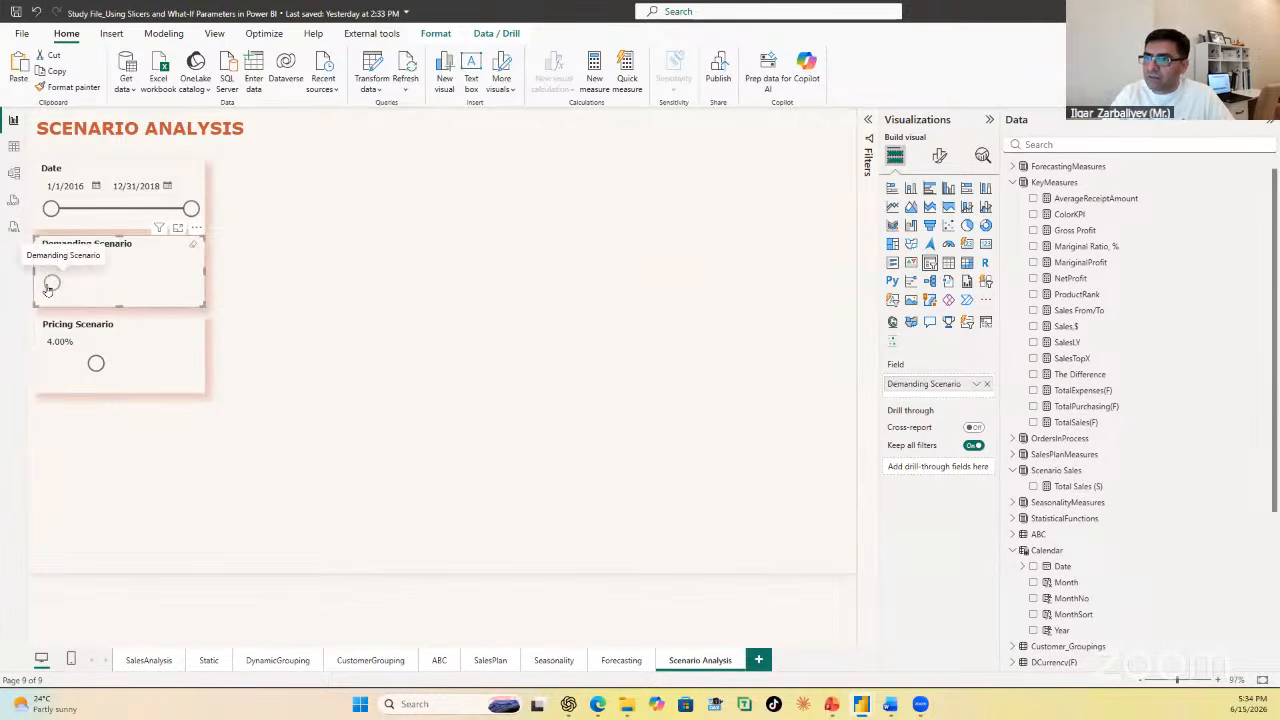
{"action": "left_click_drag", "start_coordinate": [96, 363], "coordinate": [118, 364]}
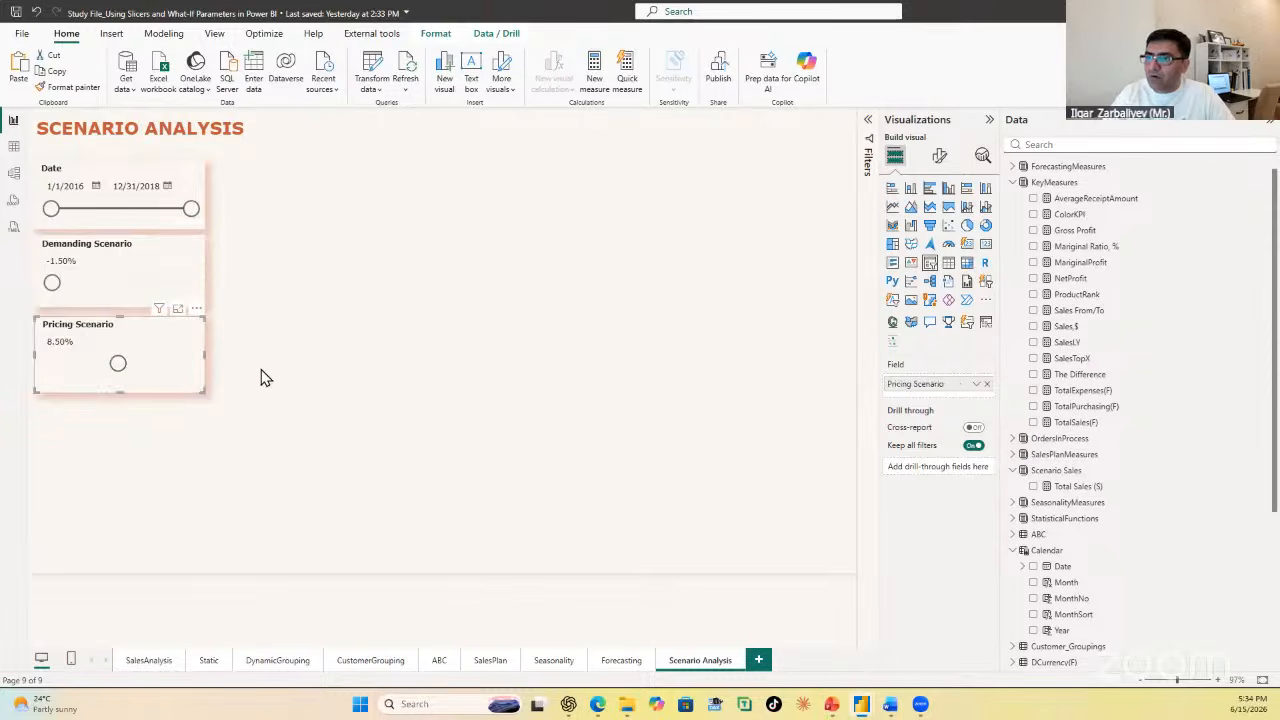
{"action": "left_click", "coordinate": [372, 323]}
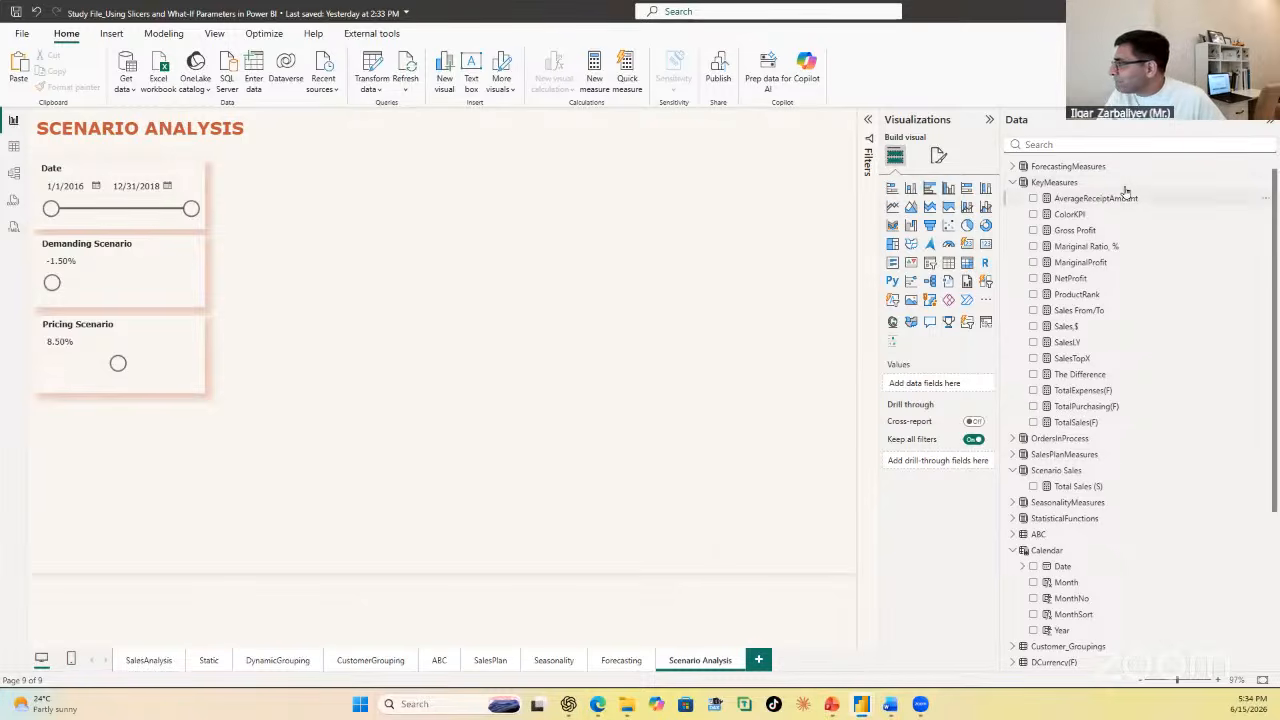
Step: Insert a clustered column chart beside the slicers, matching their stacked height, with Store Name from dStores on the X-axis
{"action": "left_click", "coordinate": [948, 190]}
{"action": "left_click_drag", "start_coordinate": [77, 486], "coordinate": [313, 206]}
{"action": "left_click_drag", "start_coordinate": [386, 255], "coordinate": [513, 401]}
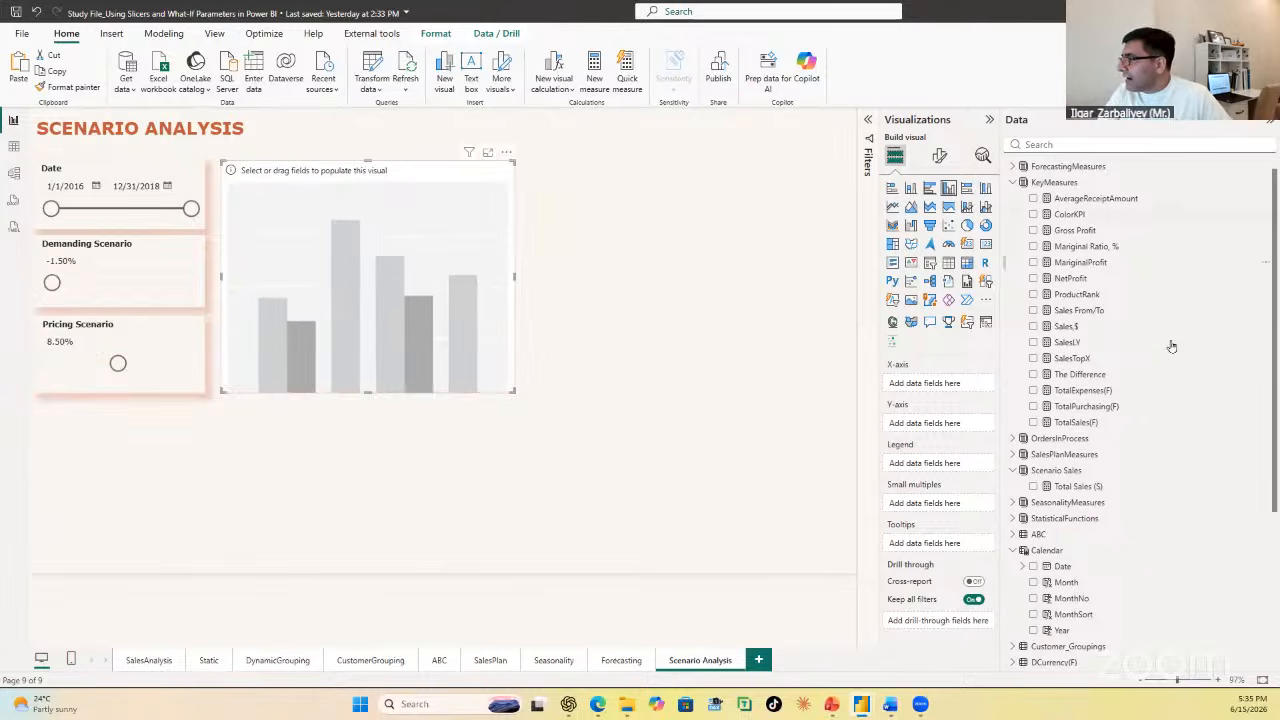
{"action": "scroll", "coordinate": [1165, 385], "scroll_direction": "down", "scroll_amount": 4}
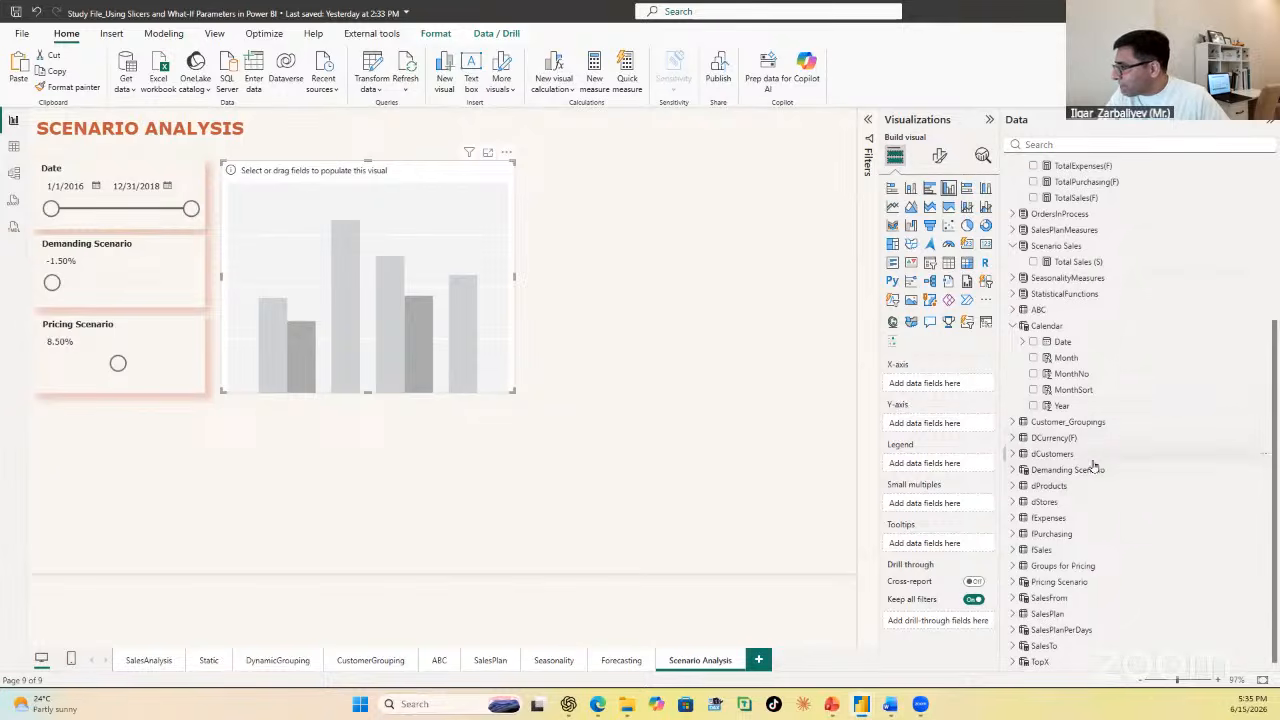
{"action": "left_click", "coordinate": [1013, 502]}
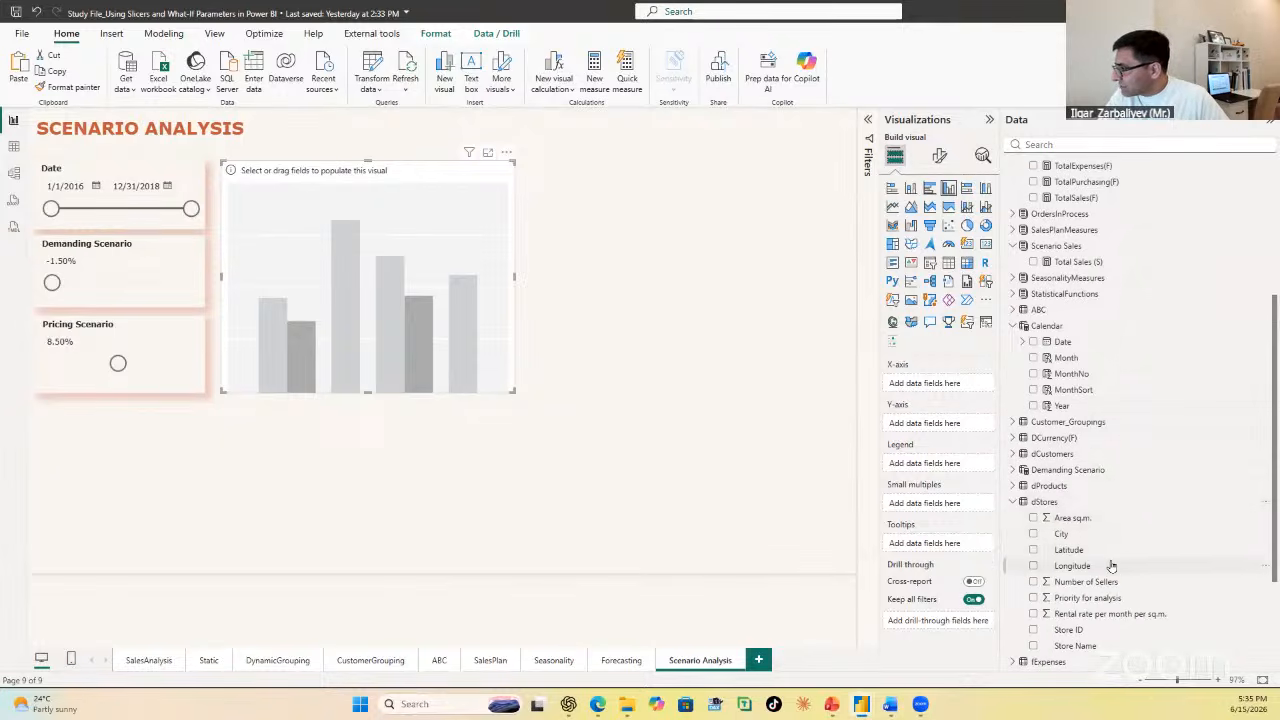
{"action": "scroll", "coordinate": [1097, 548], "scroll_direction": "down", "scroll_amount": 2}
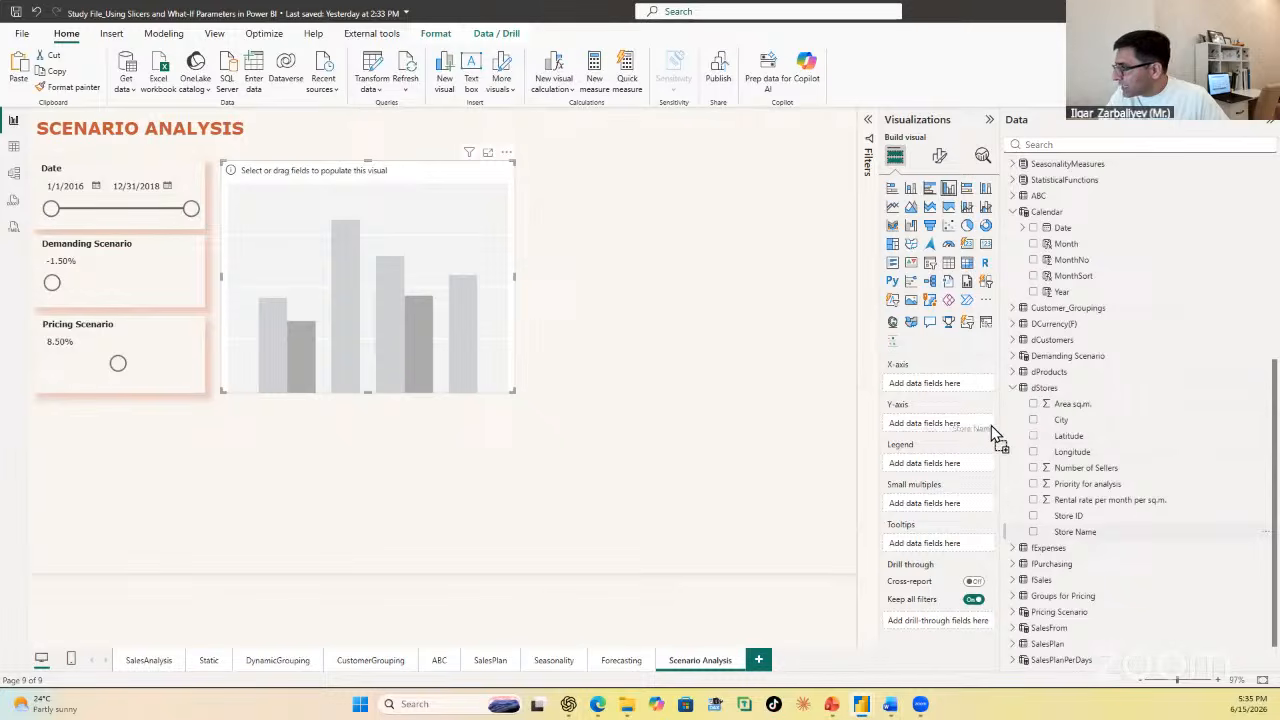
{"action": "left_click_drag", "start_coordinate": [991, 425], "coordinate": [967, 387]}
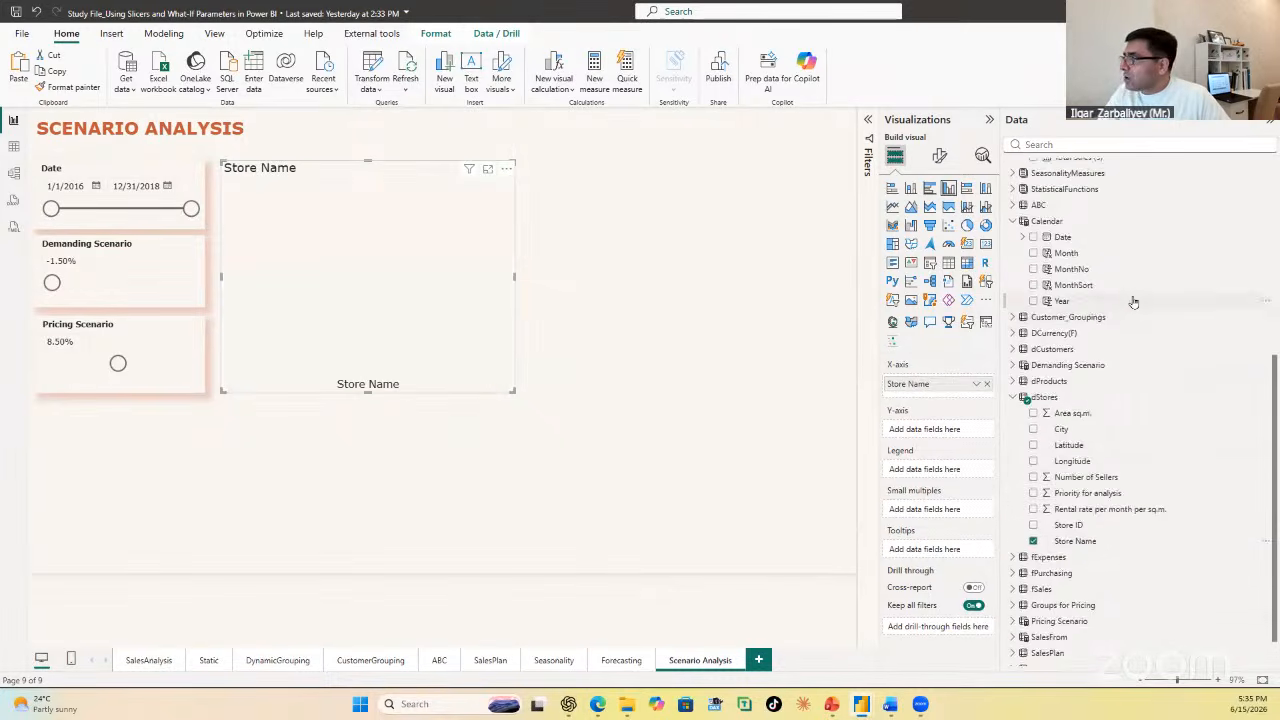
Step: Add the TotalSales(F) and Total Sales (S) measures to the column chart's Y-axis
{"action": "scroll", "coordinate": [1140, 300], "scroll_direction": "up", "scroll_amount": 6}
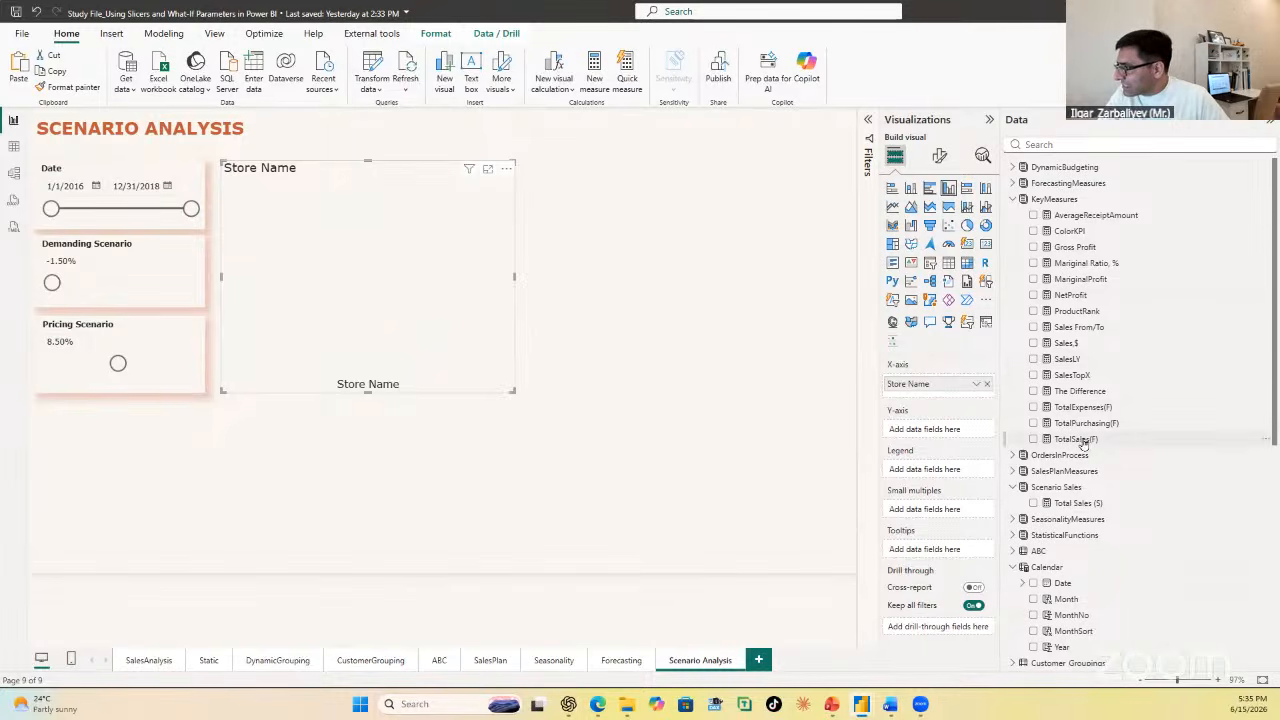
{"action": "left_click_drag", "start_coordinate": [1083, 443], "coordinate": [946, 432]}
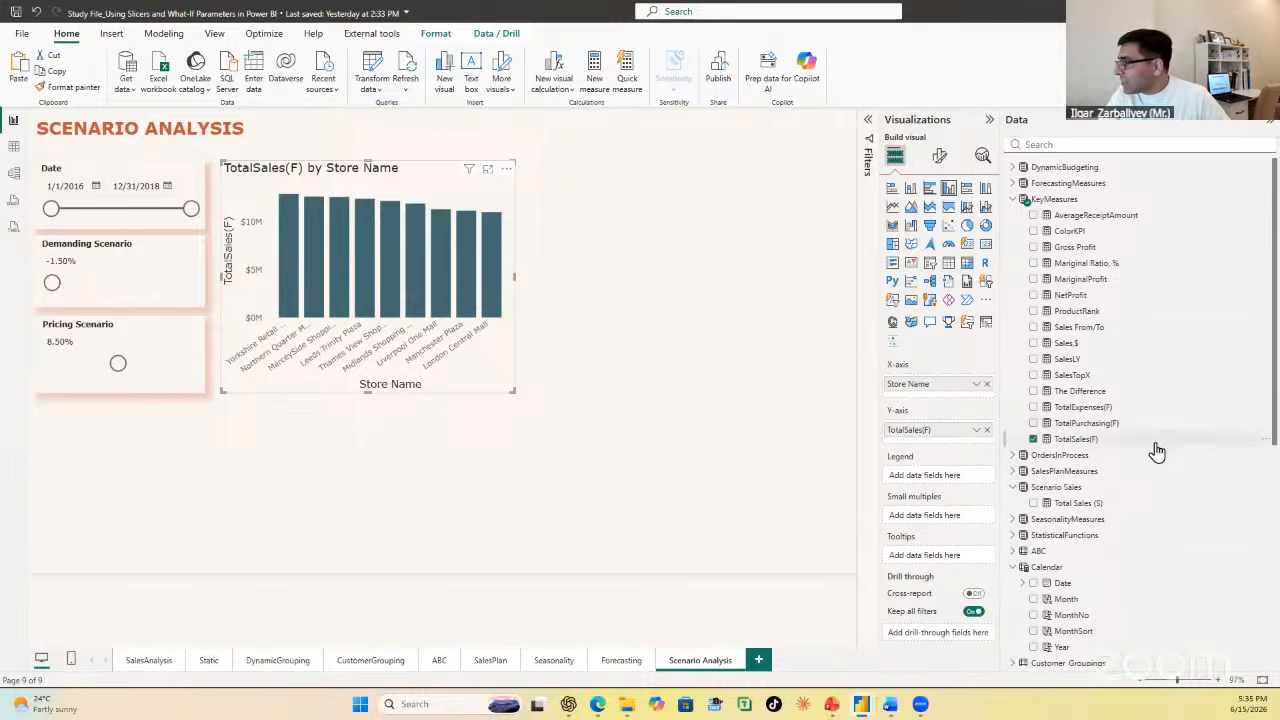
{"action": "scroll", "coordinate": [1157, 452], "scroll_direction": "down", "scroll_amount": 3}
{"action": "left_click_drag", "start_coordinate": [1090, 366], "coordinate": [999, 405]}
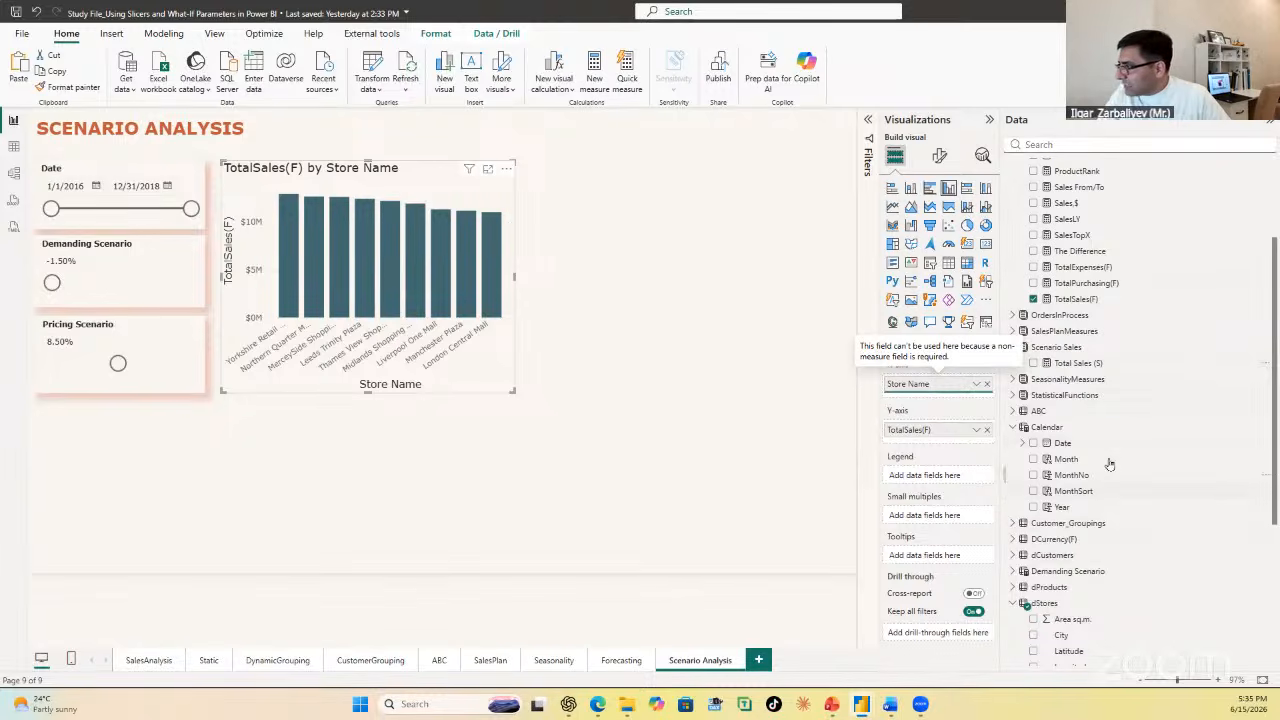
{"action": "left_click", "coordinate": [1033, 364]}
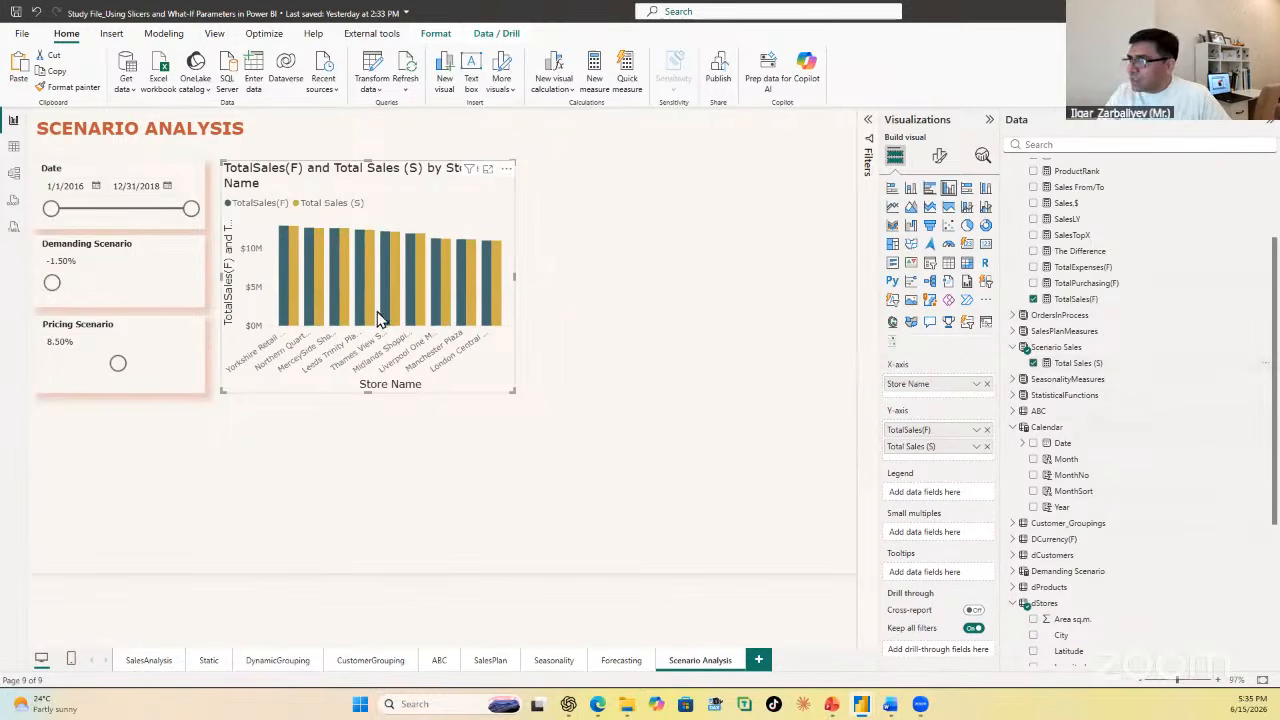
Step: Set the column chart title's font size to 10
{"action": "mouse_move", "coordinate": [393, 237]}
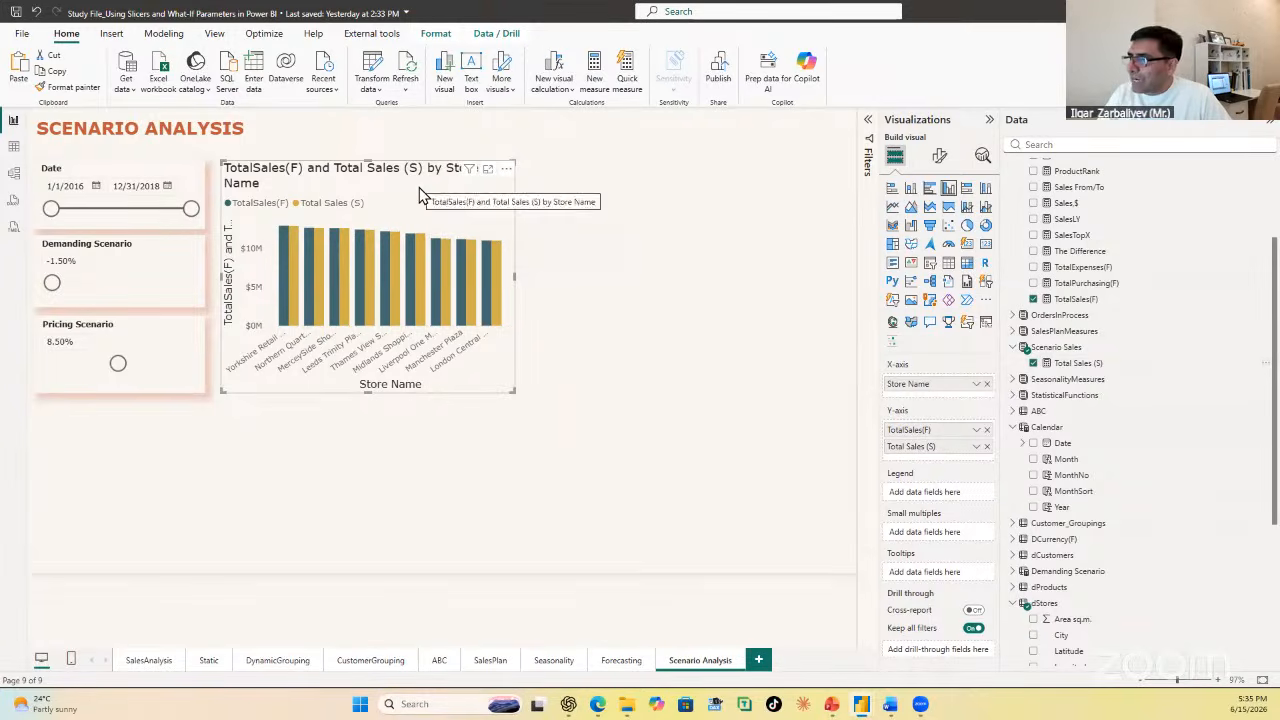
{"action": "left_click", "coordinate": [940, 157]}
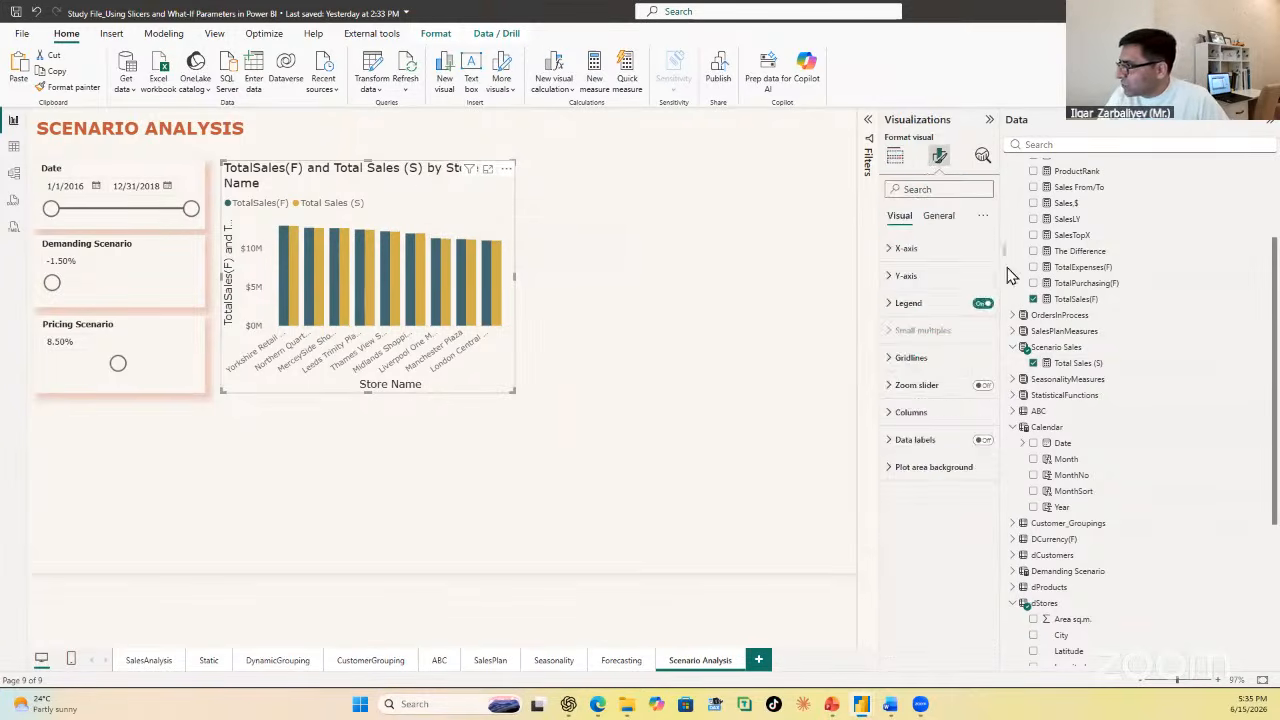
{"action": "left_click", "coordinate": [938, 215]}
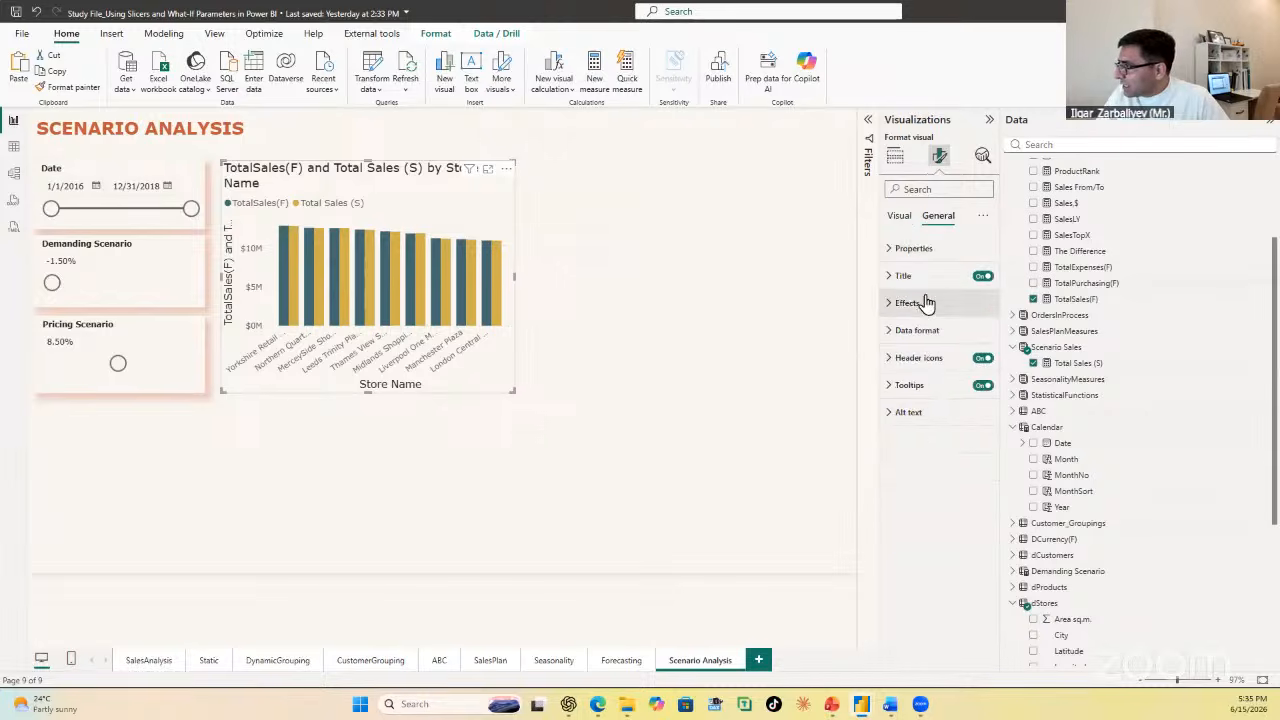
{"action": "left_click", "coordinate": [902, 276]}
{"action": "left_click", "coordinate": [966, 412]}
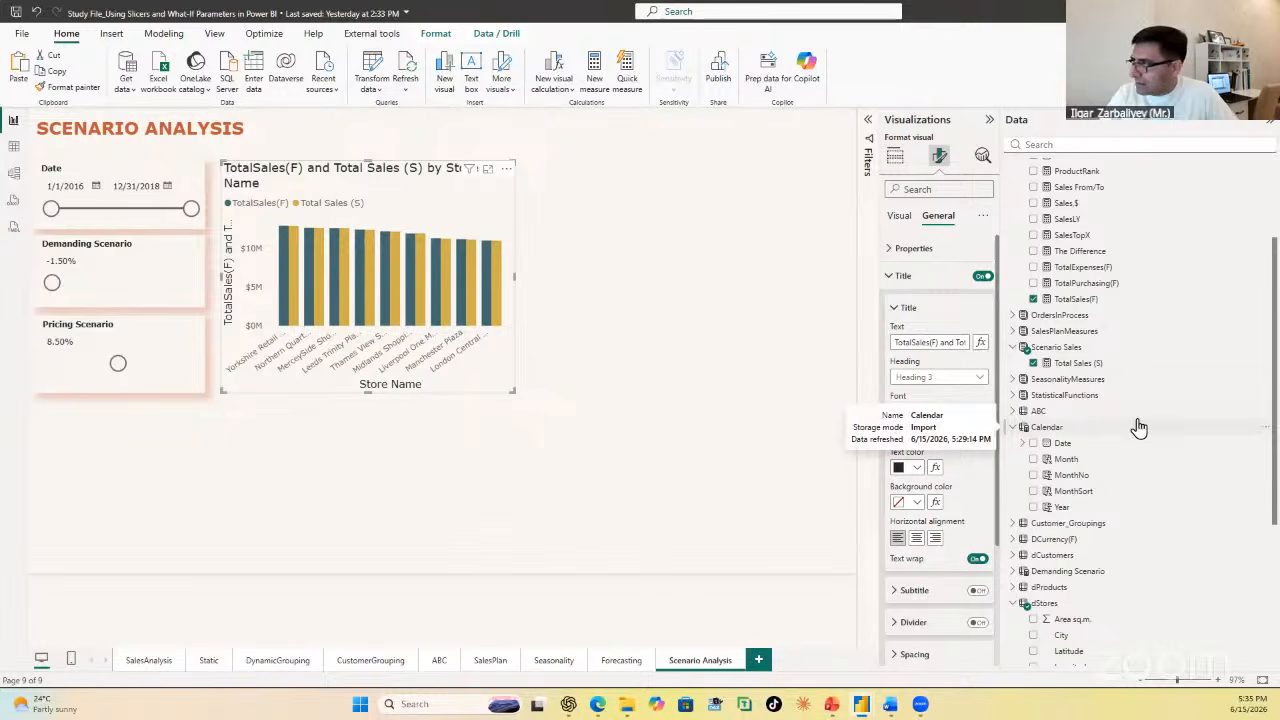
{"action": "type", "text": "10"}
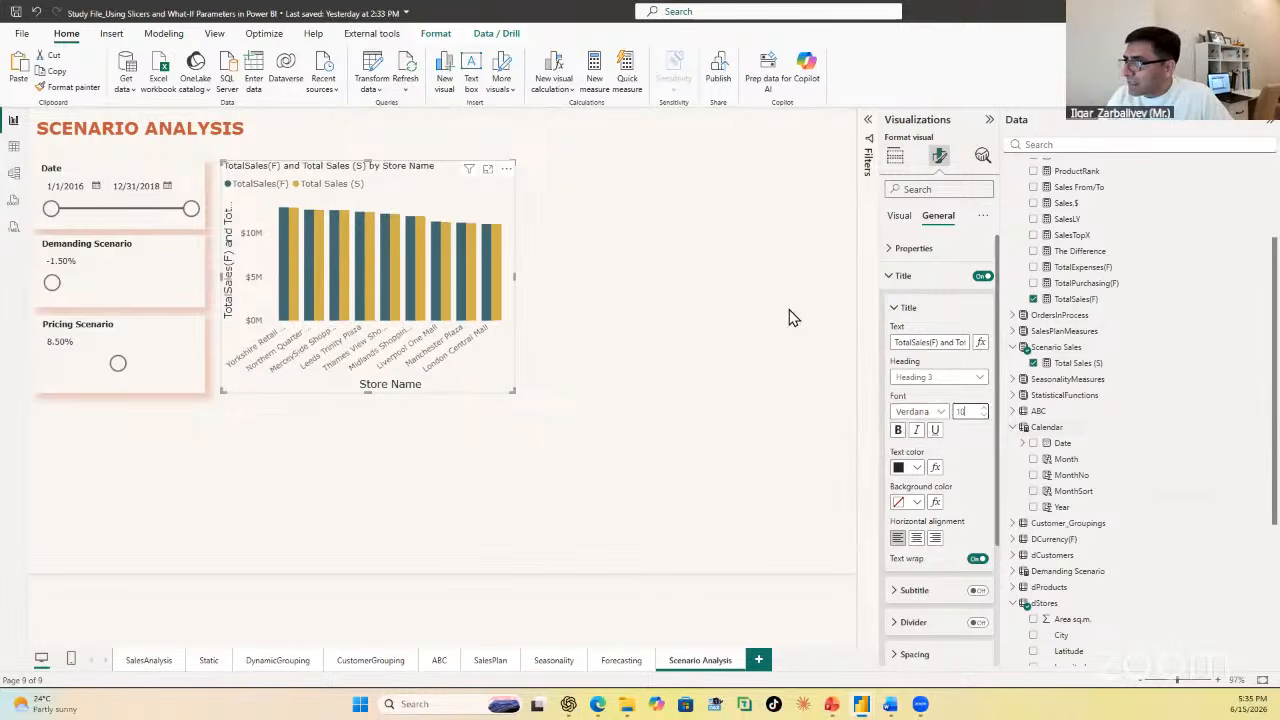
Step: Turn off the X-axis and Y-axis titles of the column chart
{"action": "left_click", "coordinate": [900, 222]}
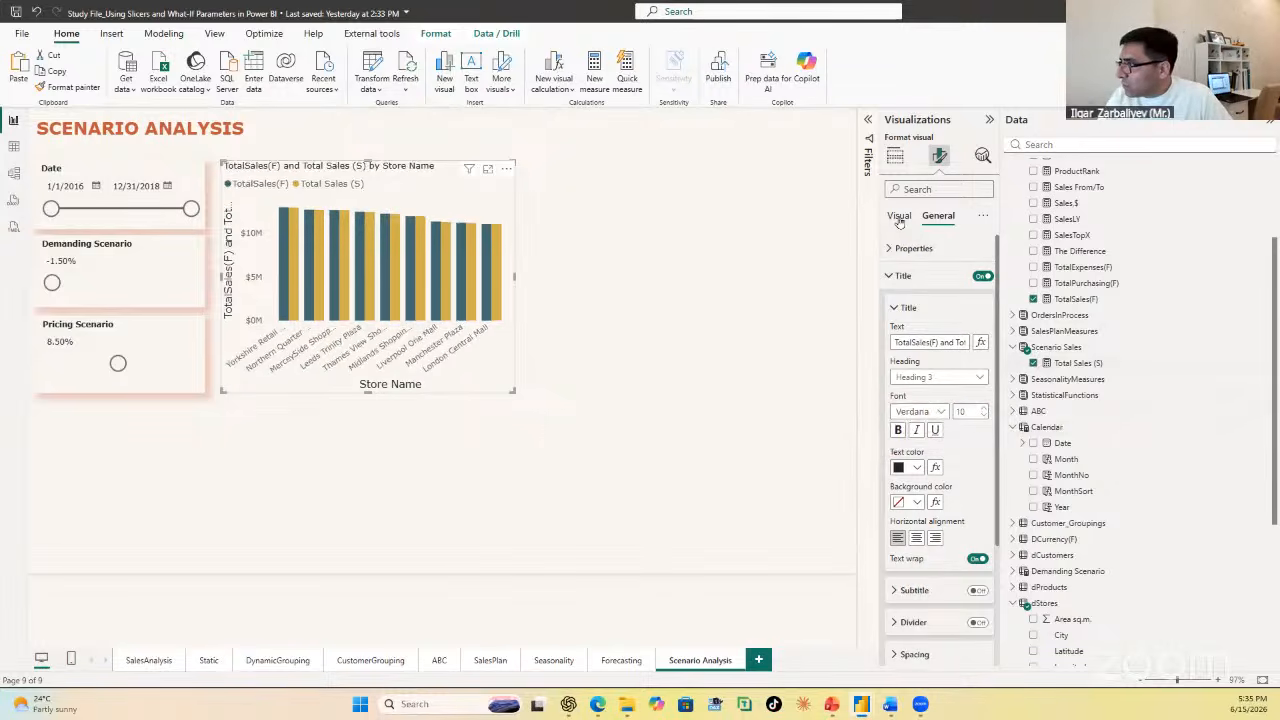
{"action": "left_click", "coordinate": [890, 249]}
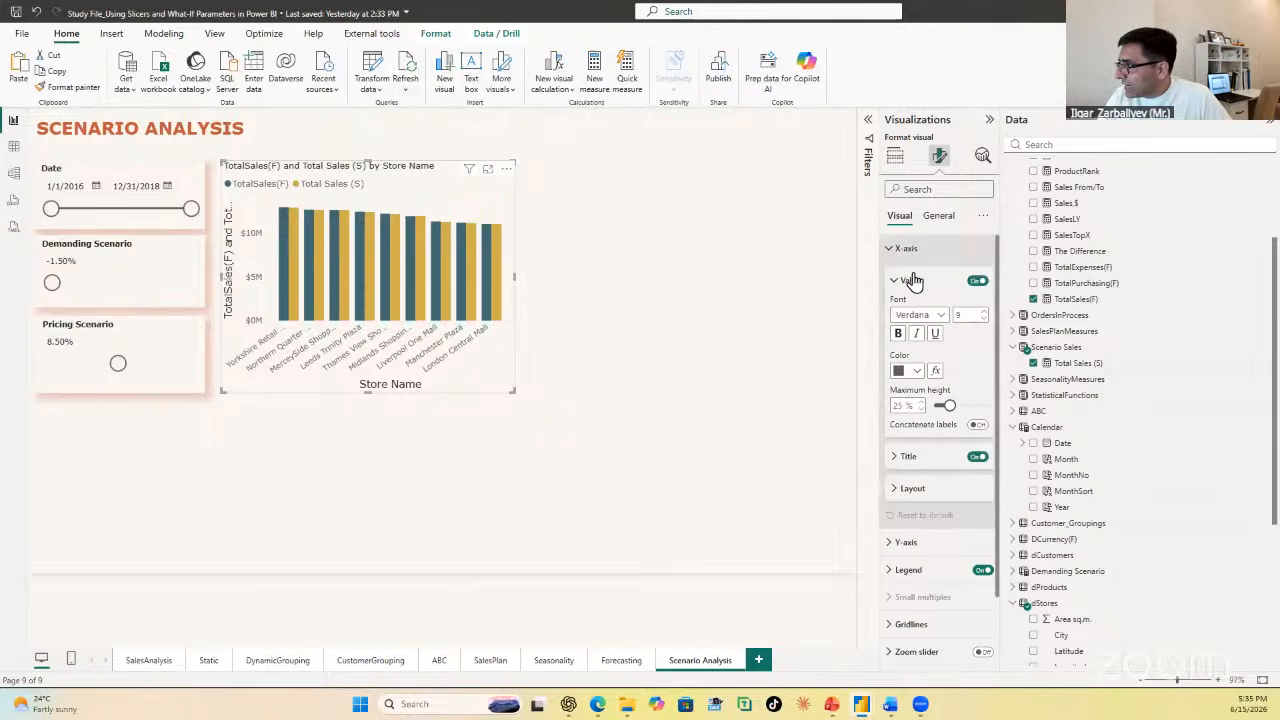
{"action": "left_click", "coordinate": [975, 457]}
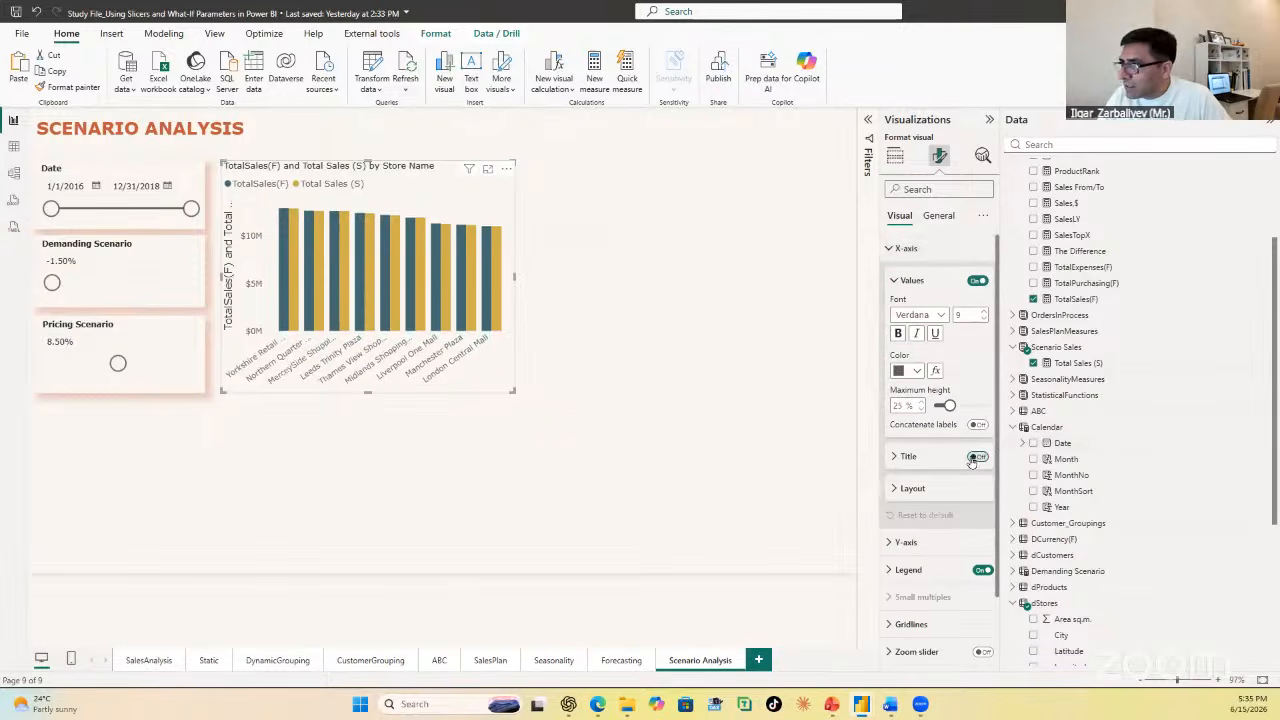
{"action": "left_click", "coordinate": [889, 252]}
{"action": "left_click", "coordinate": [887, 276]}
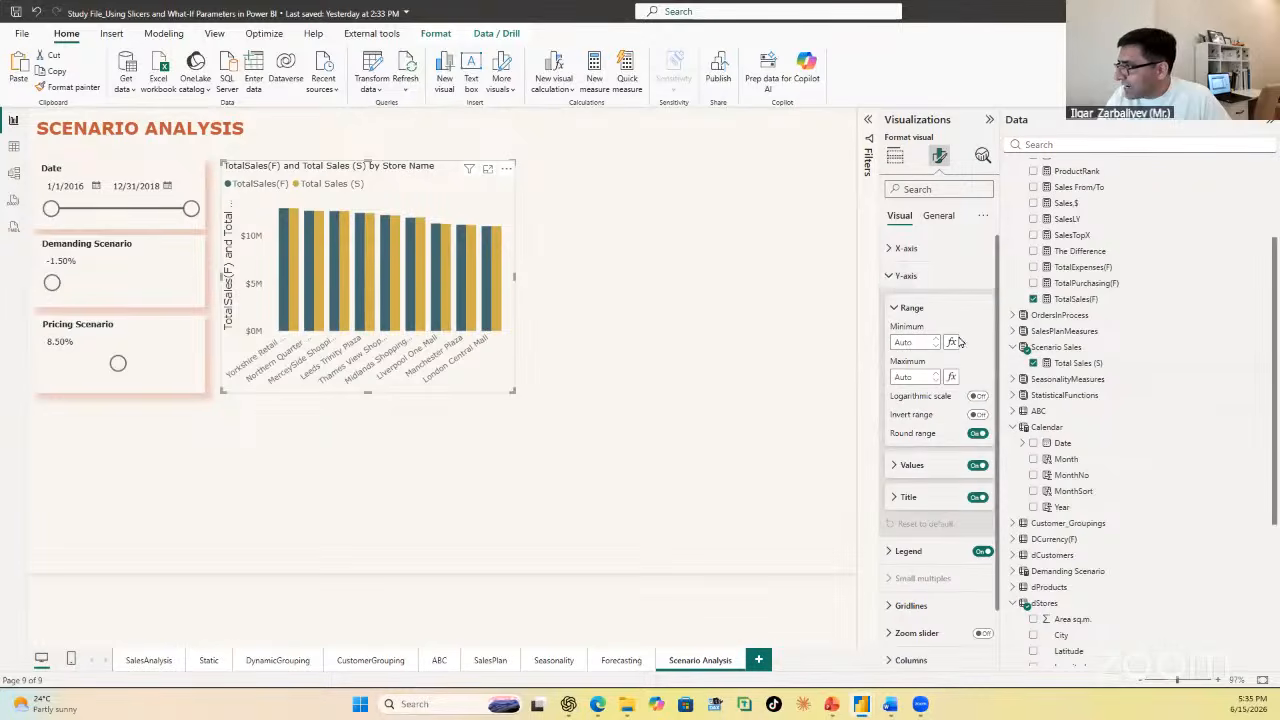
{"action": "left_click", "coordinate": [975, 497]}
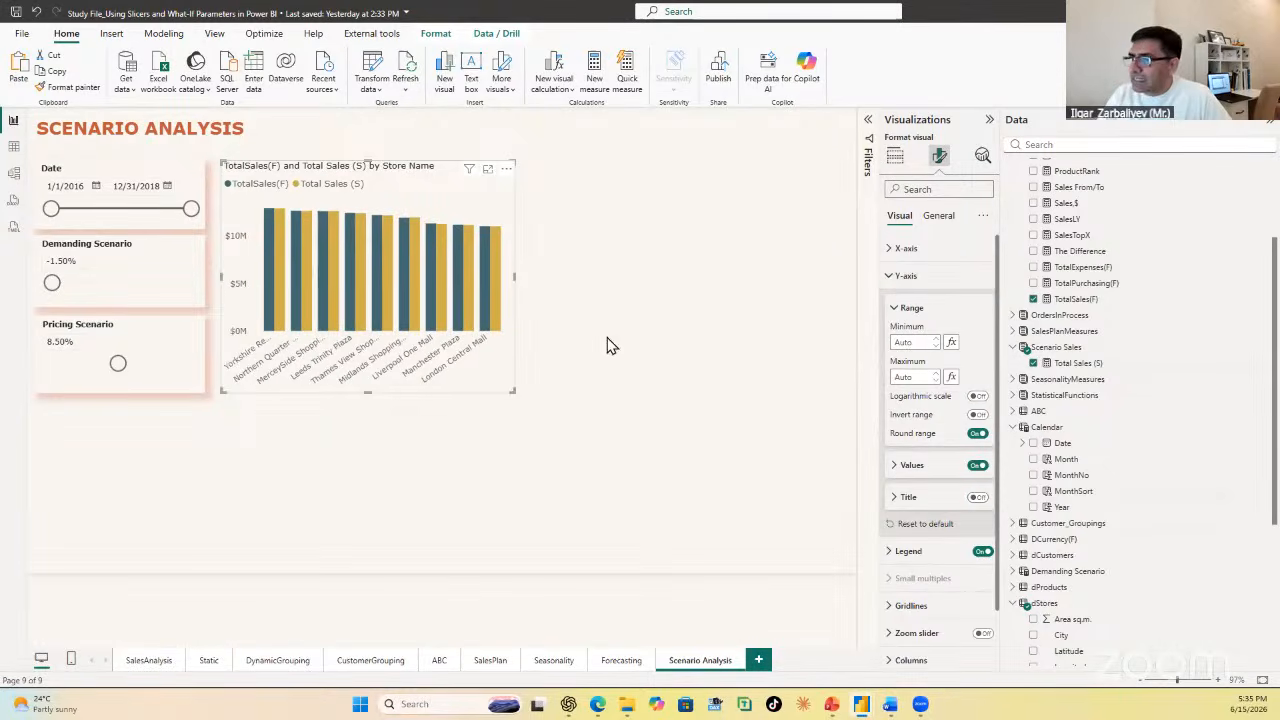
{"action": "left_click", "coordinate": [591, 368]}
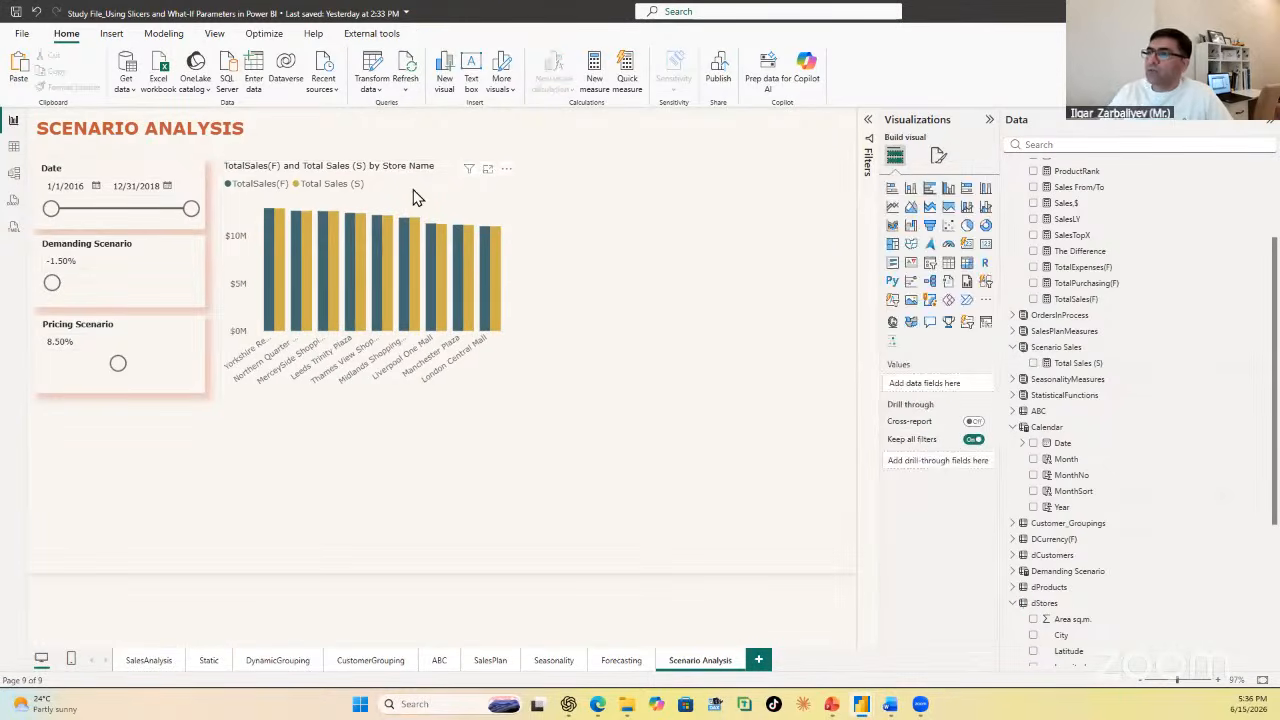
Step: Copy the Pricing Scenario slicer's formatting onto the column chart with Format painter
{"action": "left_click", "coordinate": [447, 195]}
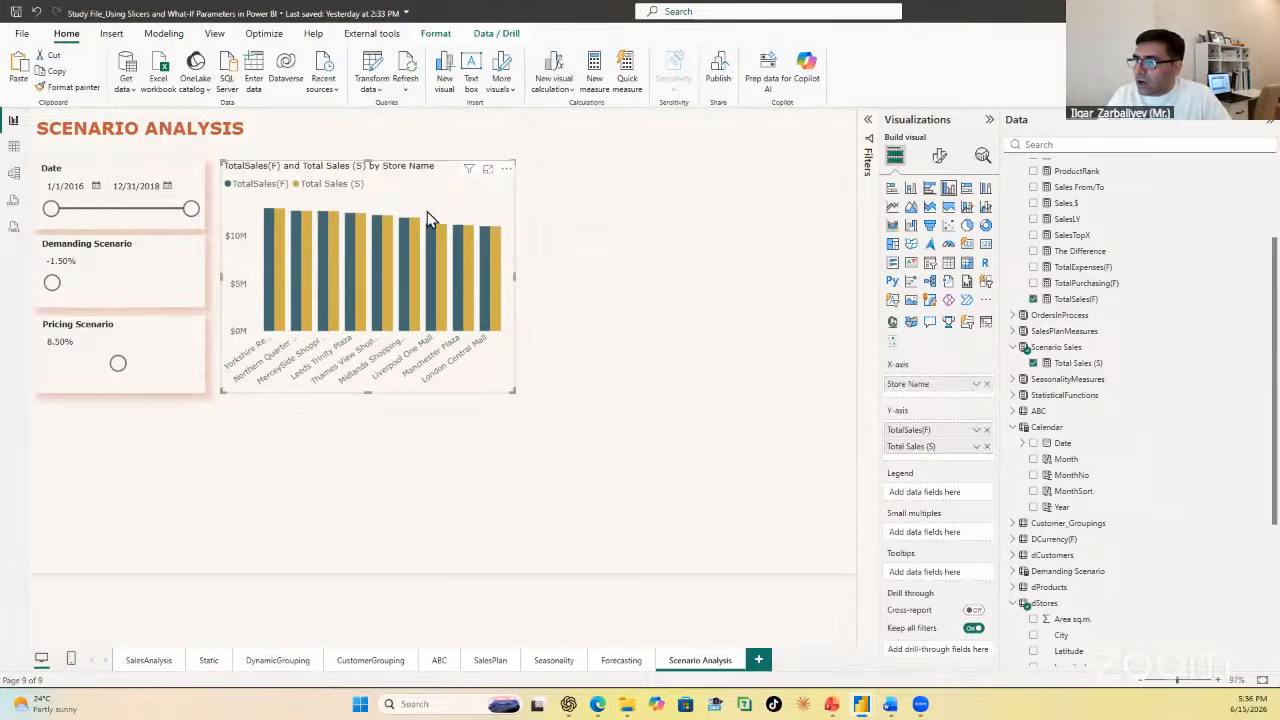
{"action": "left_click", "coordinate": [150, 345]}
{"action": "left_click", "coordinate": [68, 87]}
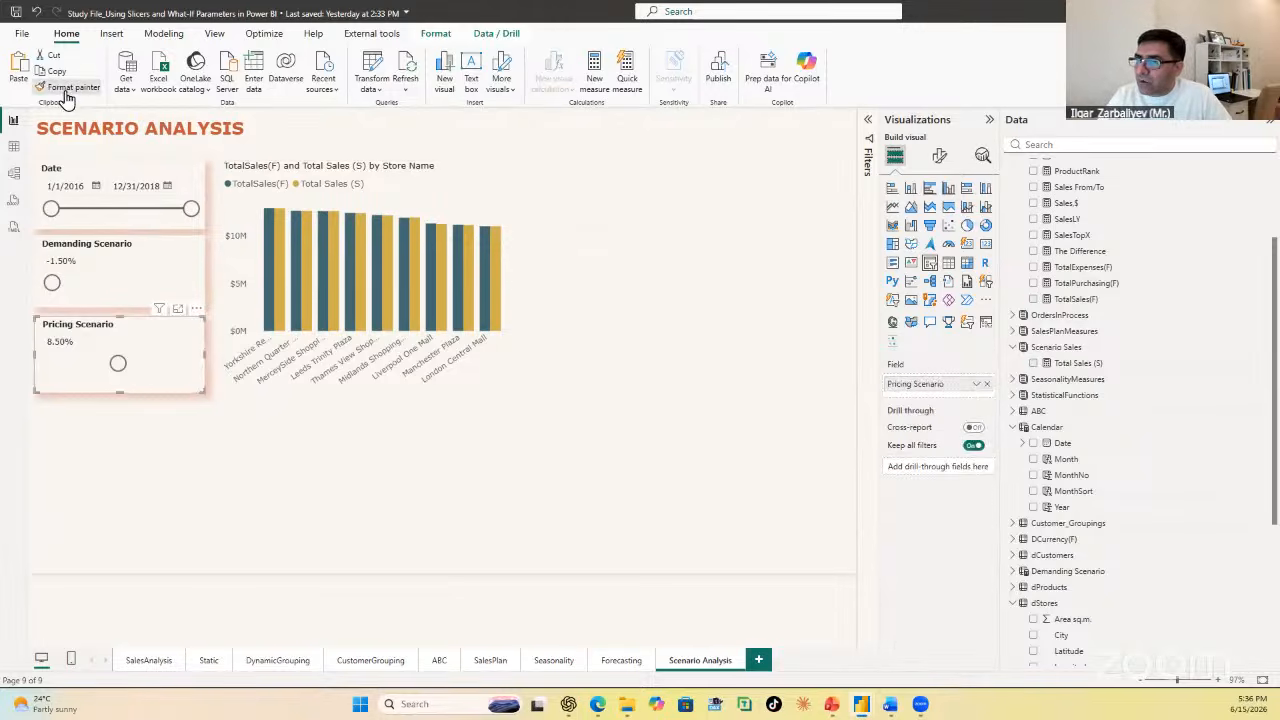
{"action": "left_click", "coordinate": [469, 189]}
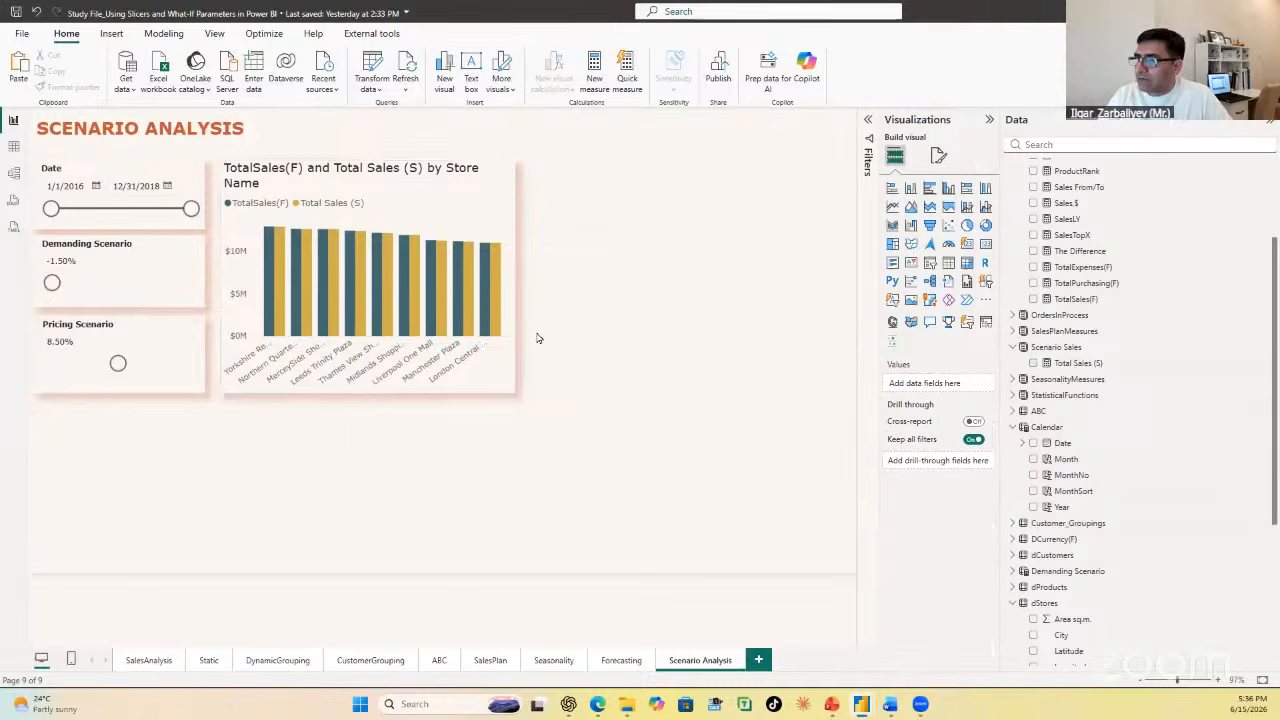
Step: Make the title of the TotalSales(F) and Total Sales (S) by Store Name column chart bold
{"action": "left_click", "coordinate": [458, 192]}
{"action": "left_click", "coordinate": [939, 156]}
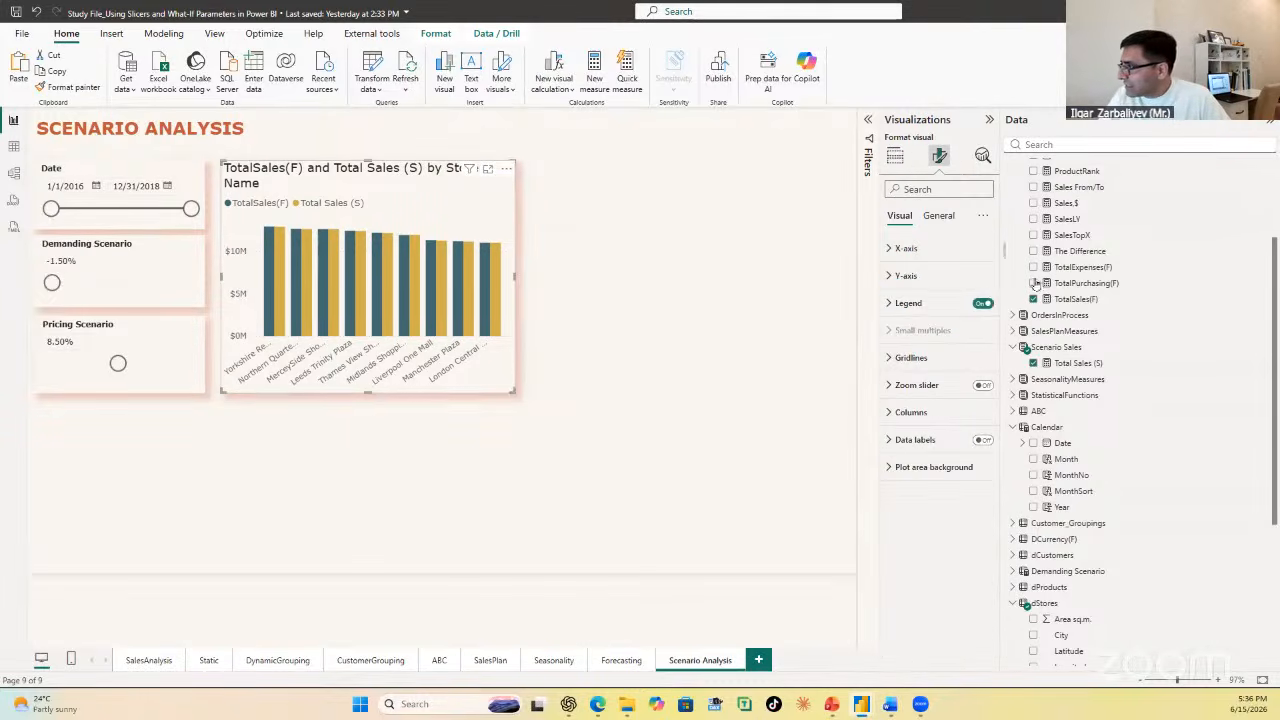
{"action": "left_click", "coordinate": [938, 218]}
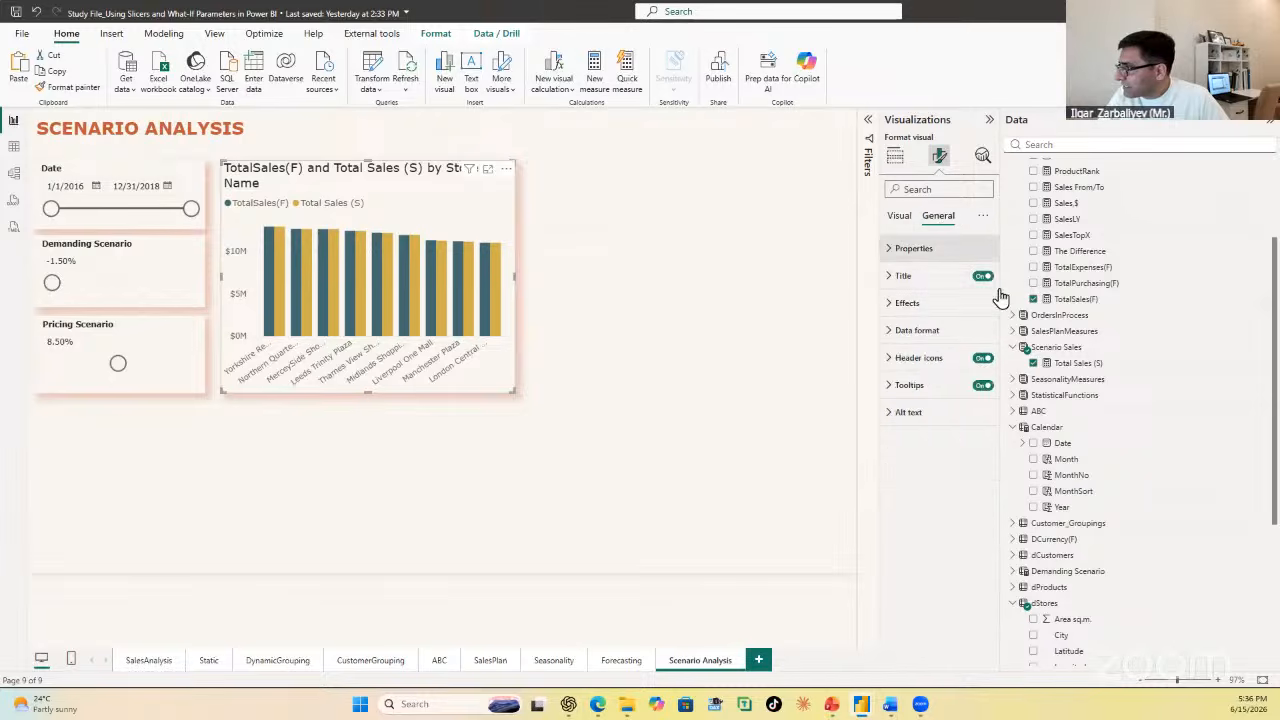
{"action": "left_click", "coordinate": [915, 279]}
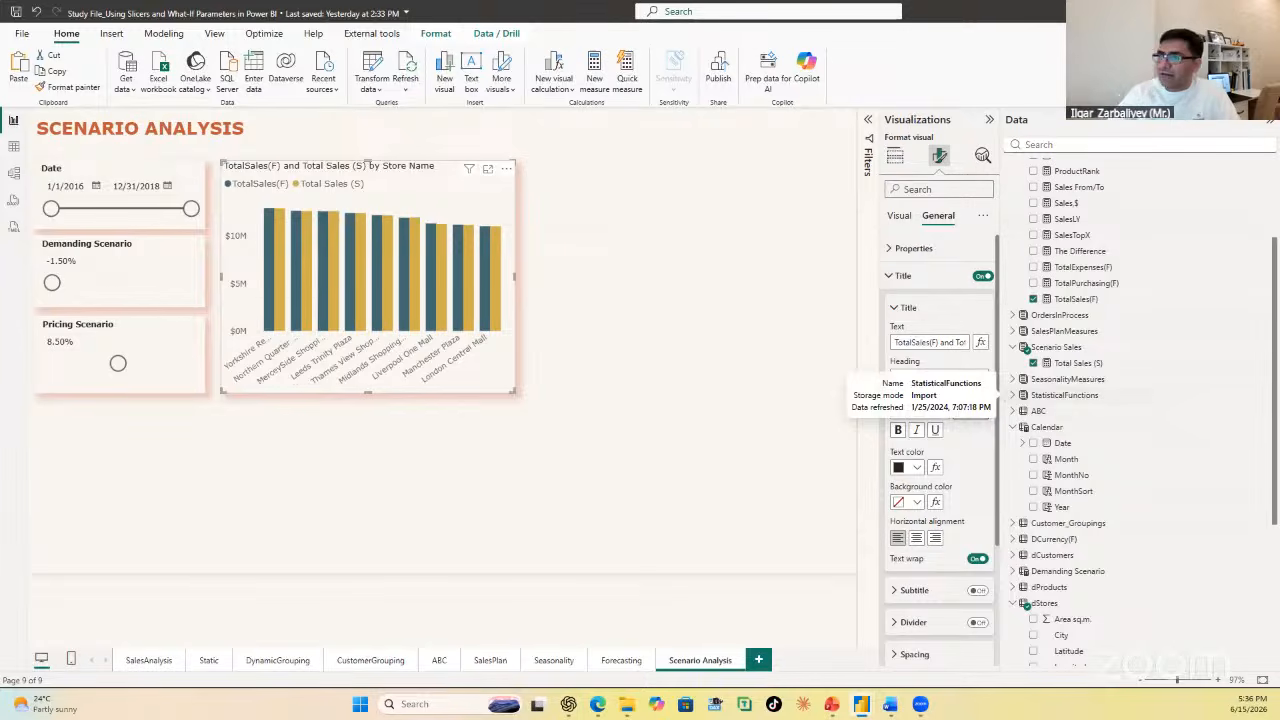
{"action": "left_click", "coordinate": [899, 430]}
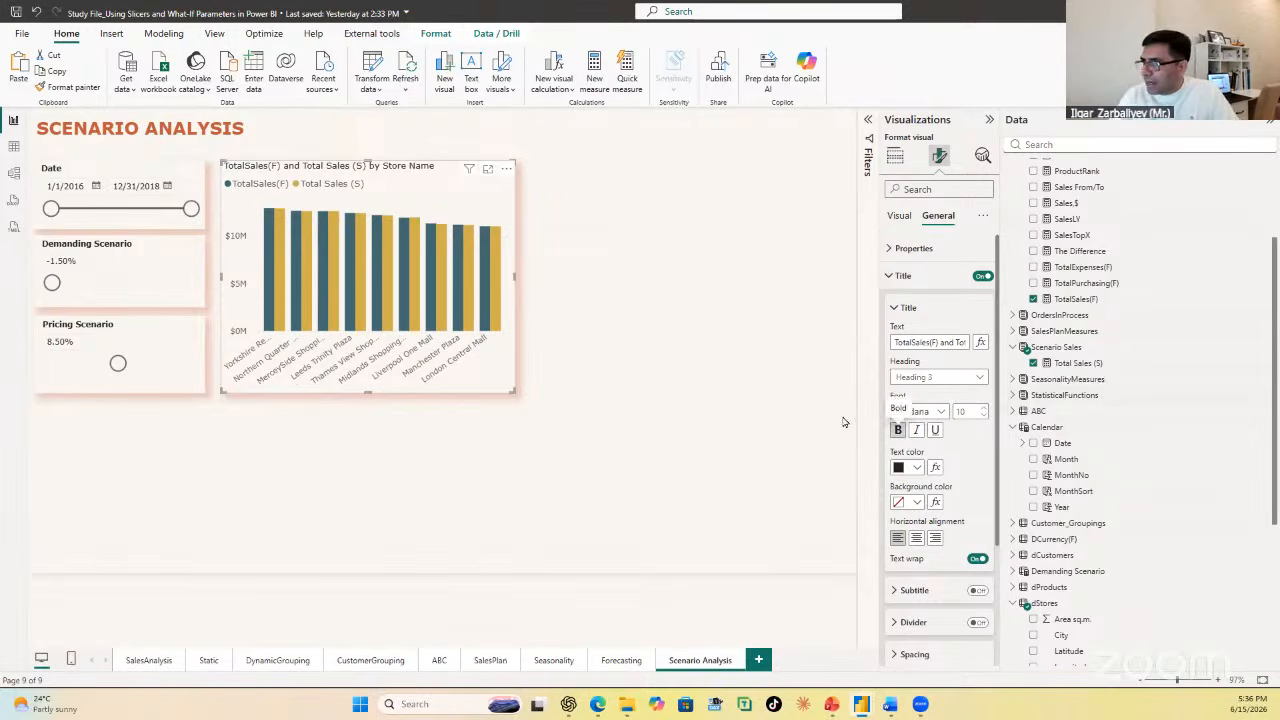
{"action": "left_click", "coordinate": [655, 314]}
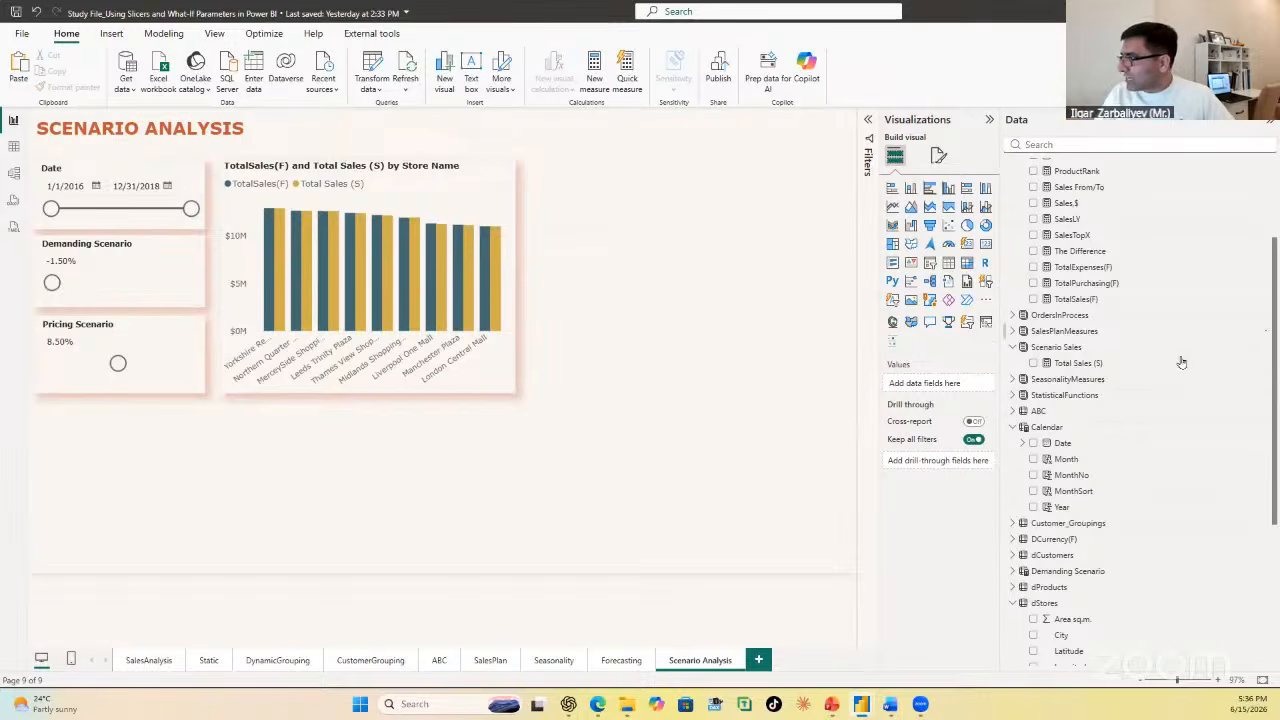
Step: Clear the Total Sales (S) measure's old expression and begin a new SUMX iterating over the fSales table
{"action": "left_click", "coordinate": [1104, 364]}
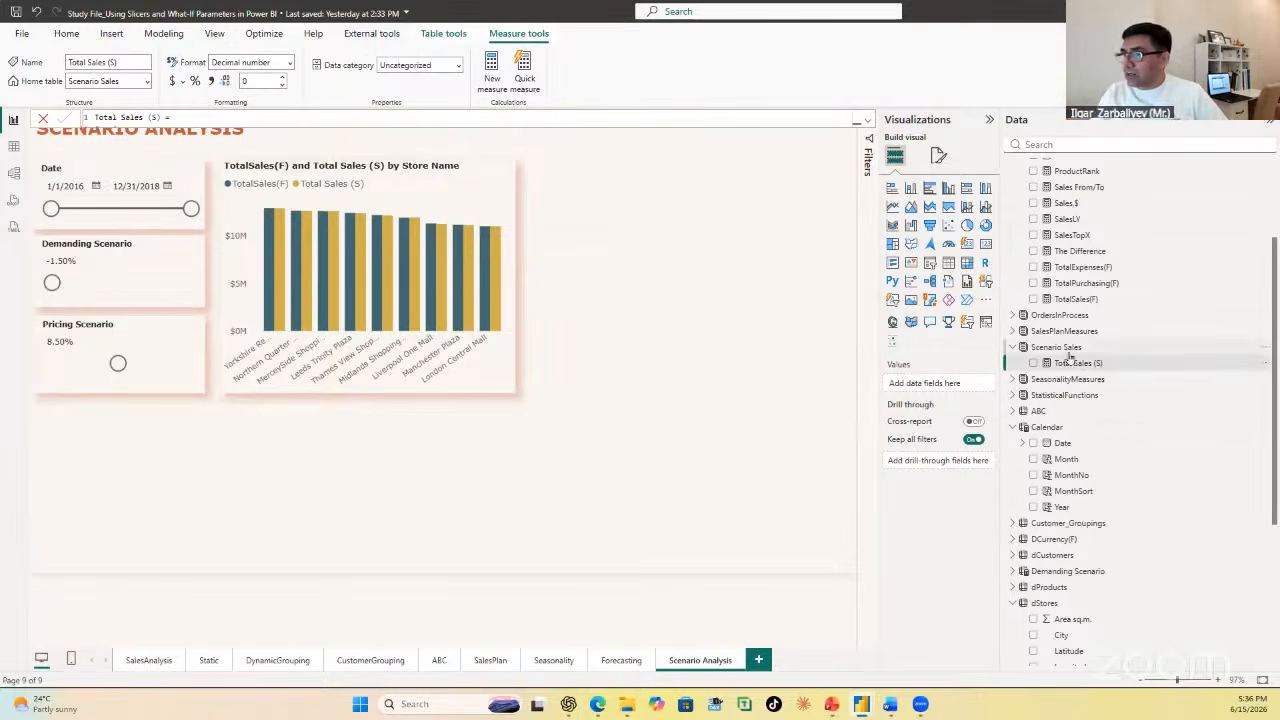
{"action": "left_click", "coordinate": [858, 119]}
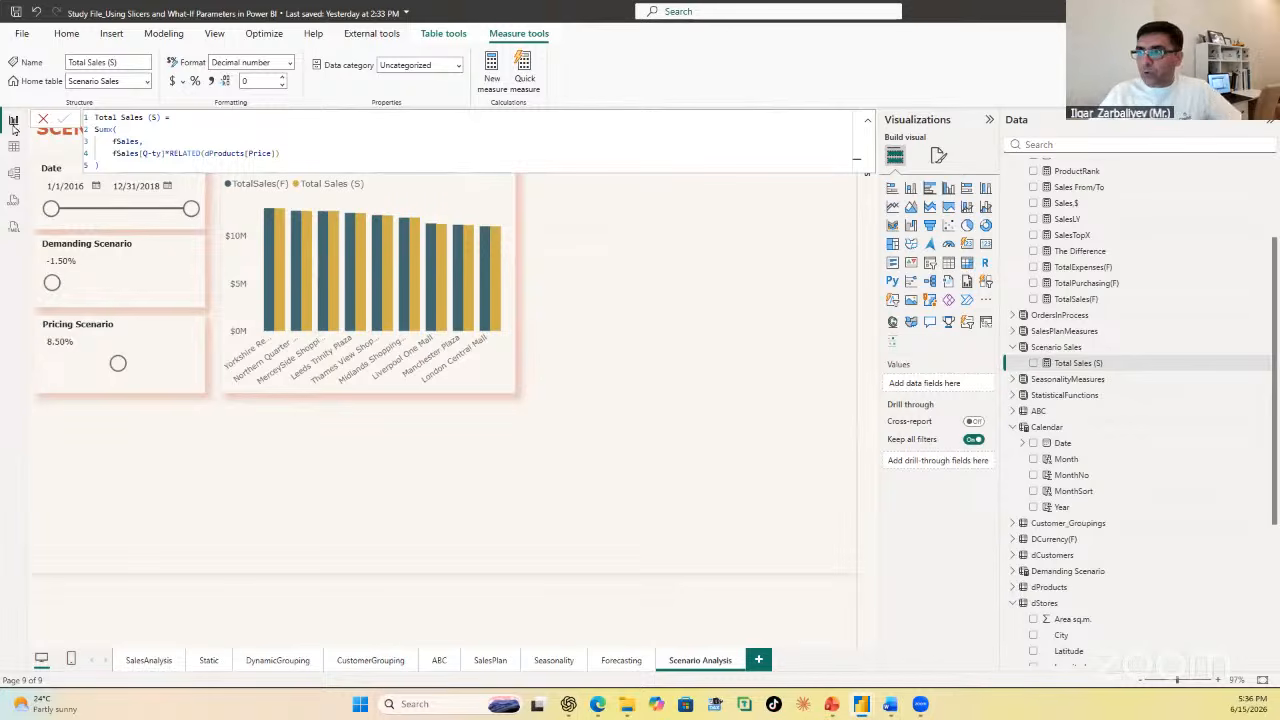
{"action": "triple_click", "coordinate": [99, 155]}
{"action": "mouse_move", "coordinate": [99, 155]}
{"action": "left_mouse_down"}
{"action": "mouse_move", "coordinate": [100, 137]}
{"action": "mouse_move", "coordinate": [85, 140]}
{"action": "left_mouse_up"}
{"action": "key", "text": "BackSpace"}
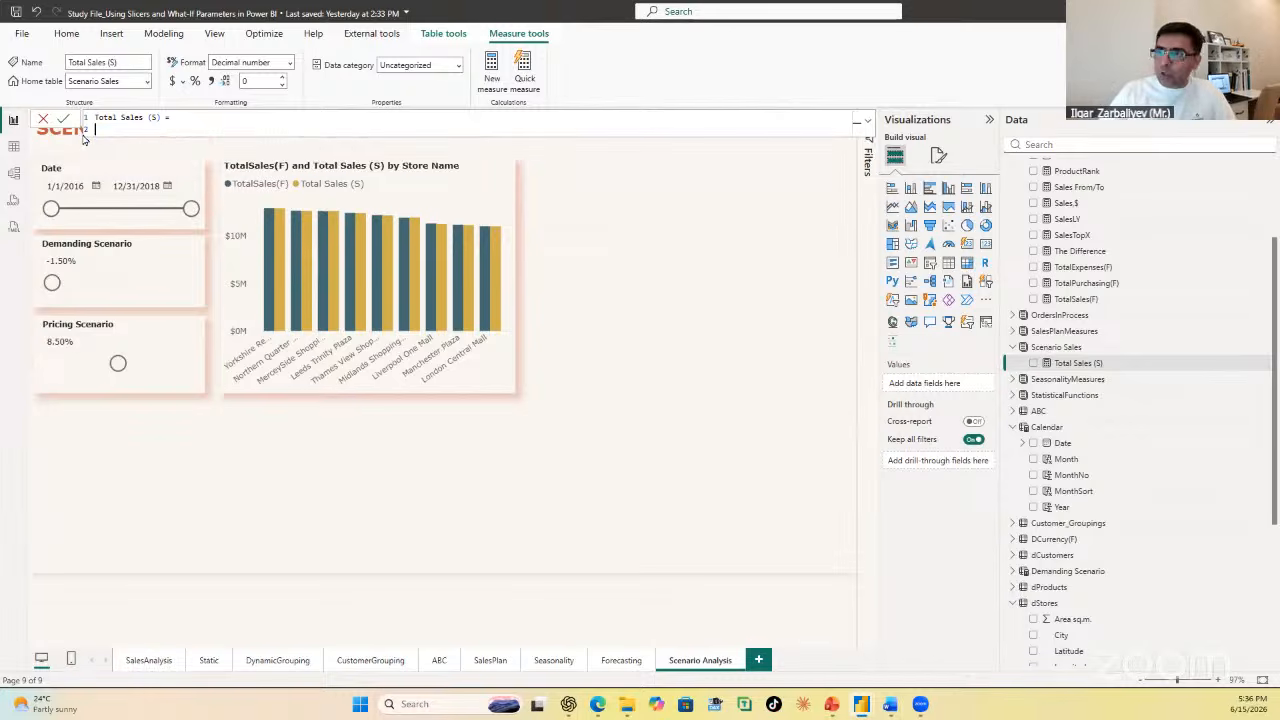
{"action": "type", "text": "Sumx(     "}
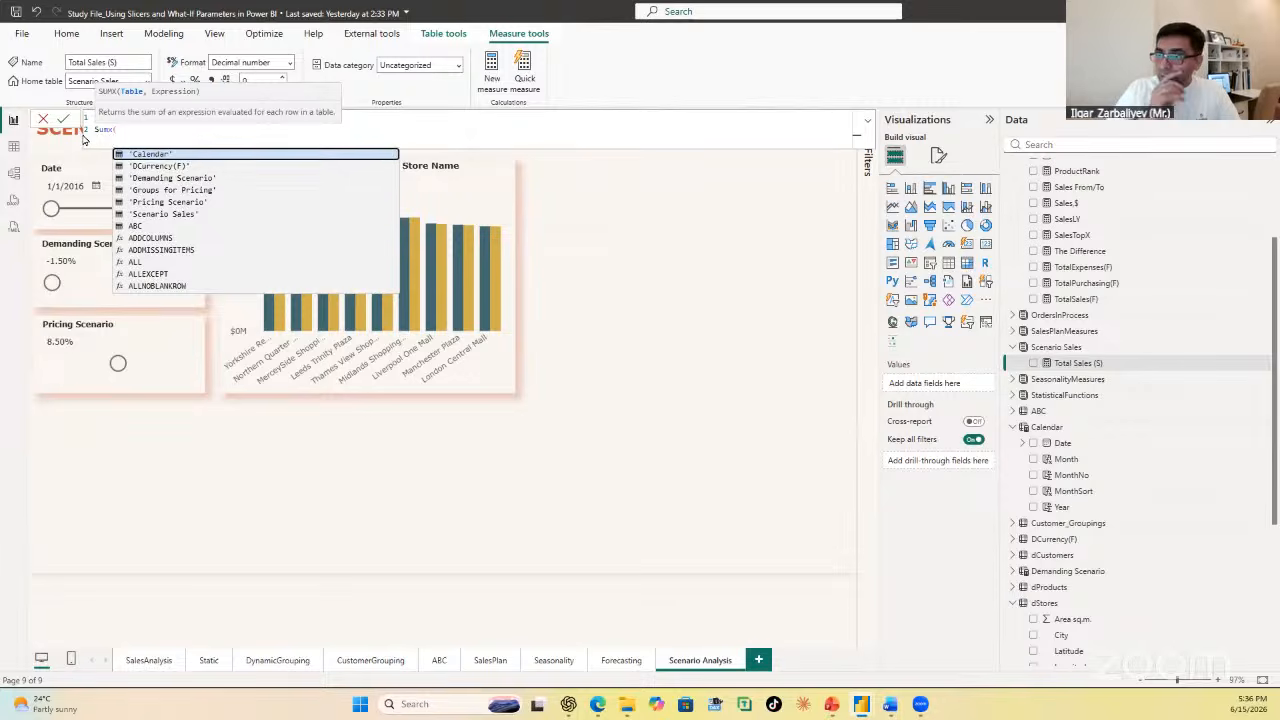
{"action": "type", "text": "fSal"}
{"action": "key", "text": "Tab"}
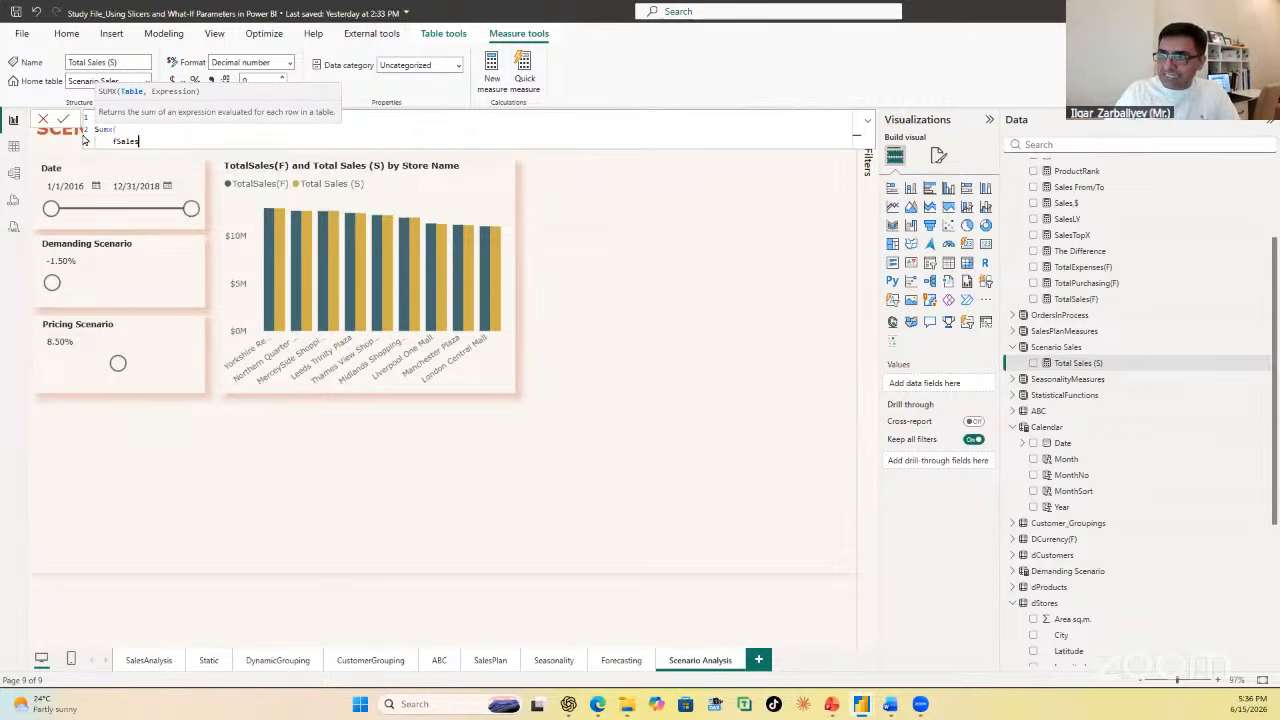
{"action": "type", "text": ","}
{"action": "key", "text": "Return"}
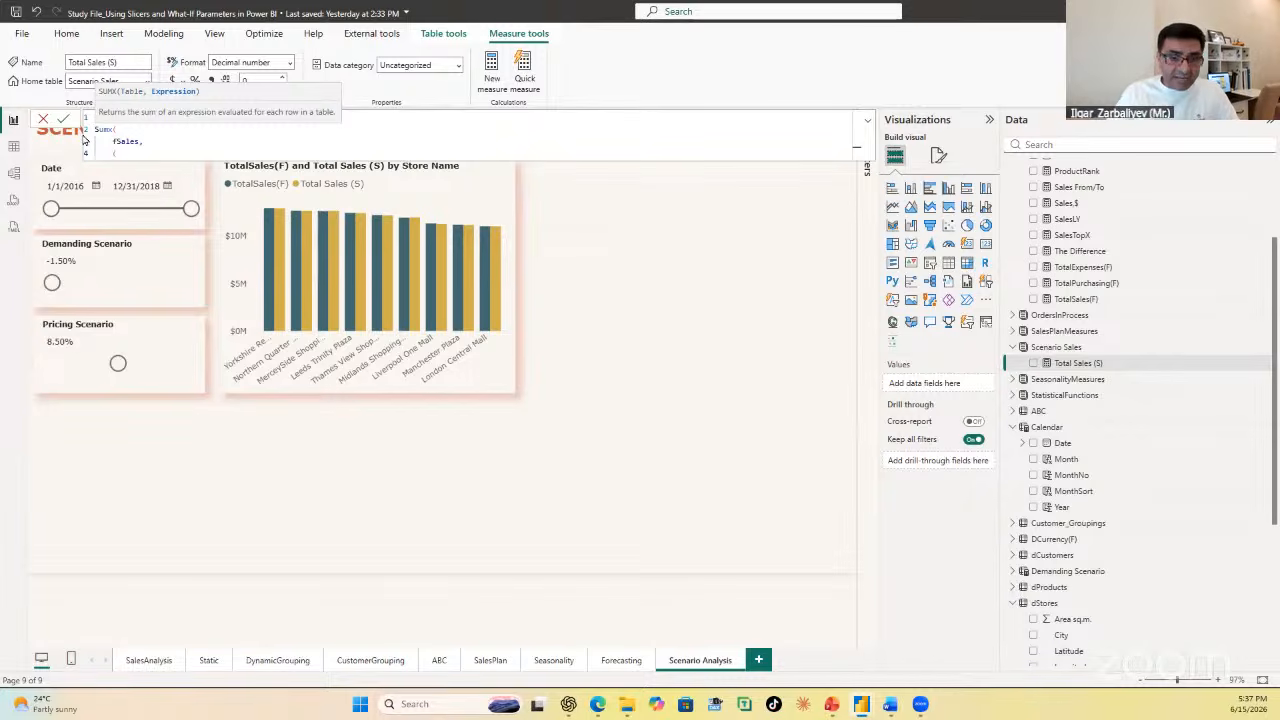
Step: Enter the demand-adjusted quantity factor (fSales[Q-ty]*(1+'Demanding Scenario'[Demanding Scenario Value])) as the start of the SUMX expression
{"action": "type", "text": "(qt"}
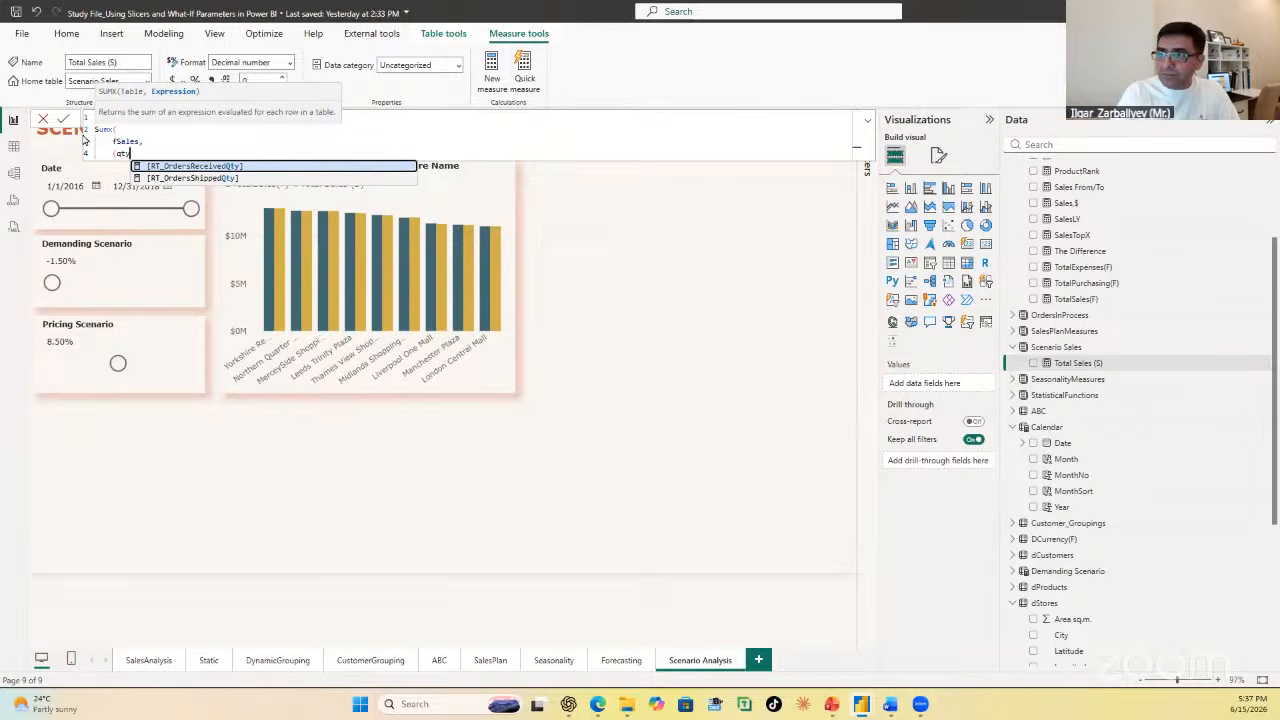
{"action": "key", "text": "BackSpace"}
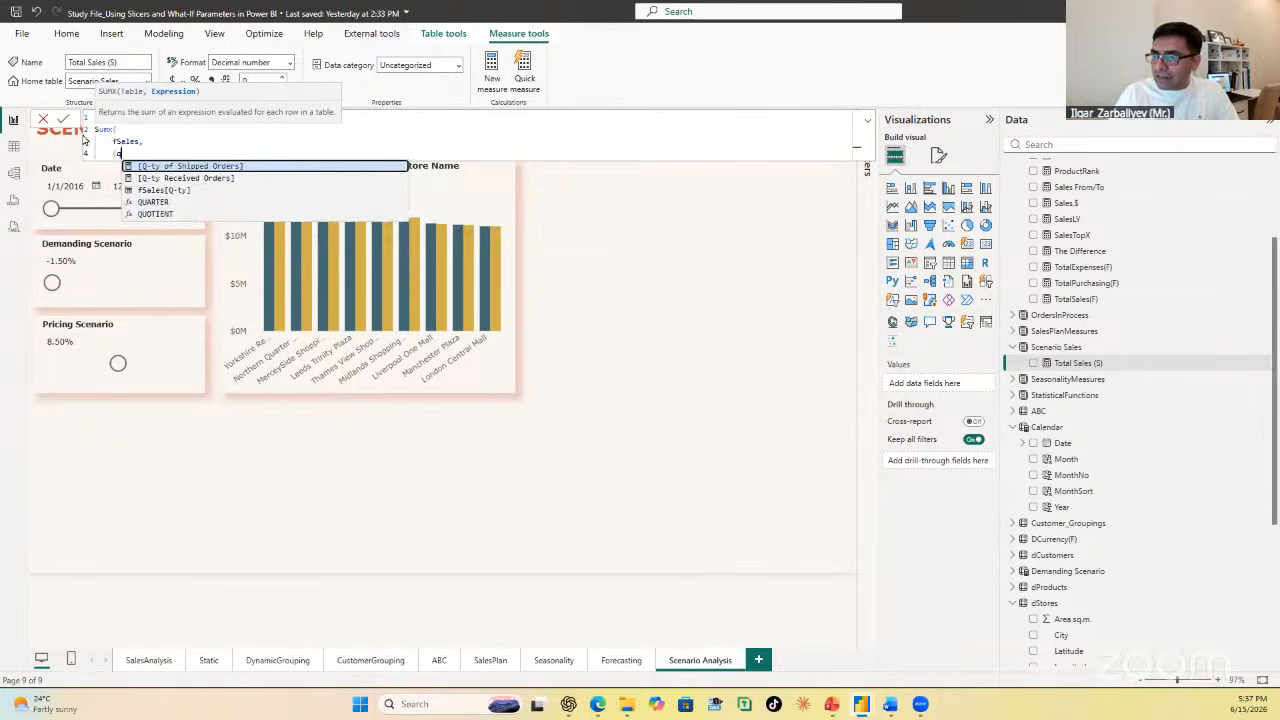
{"action": "key", "text": "Down"}
{"action": "key", "text": "Down"}
{"action": "key", "text": "Tab"}
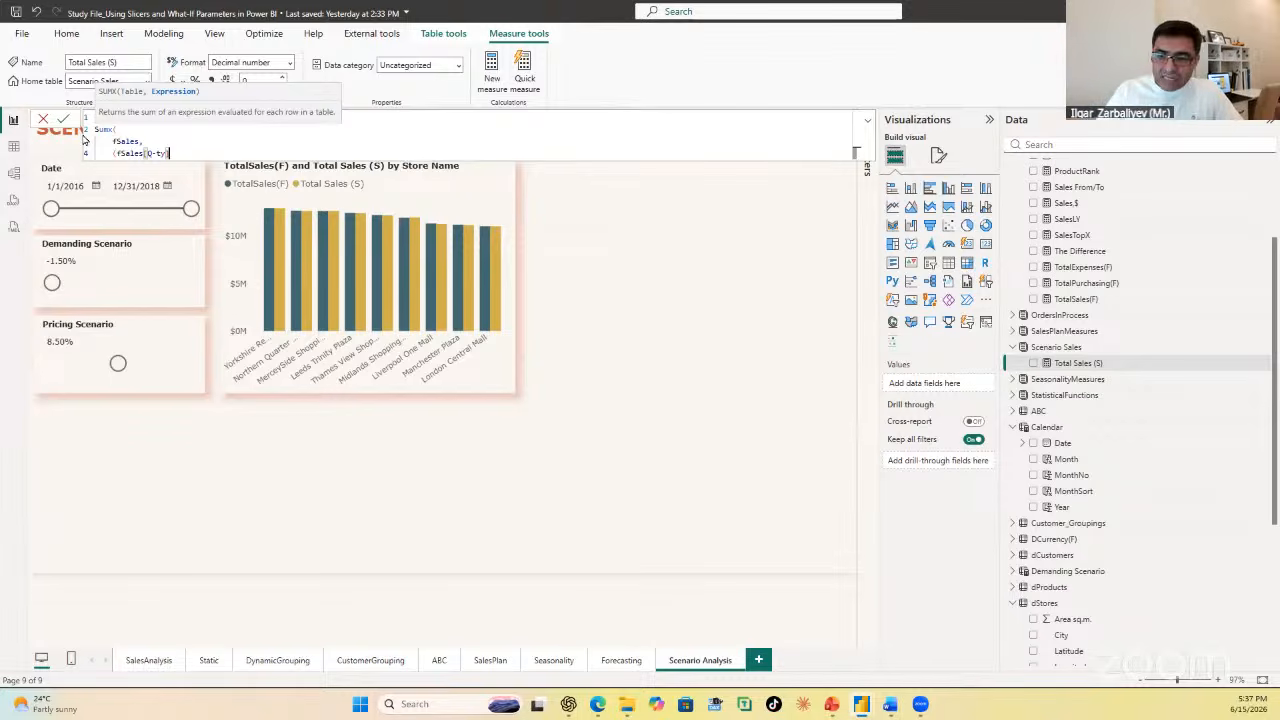
{"action": "type", "text": "*"}
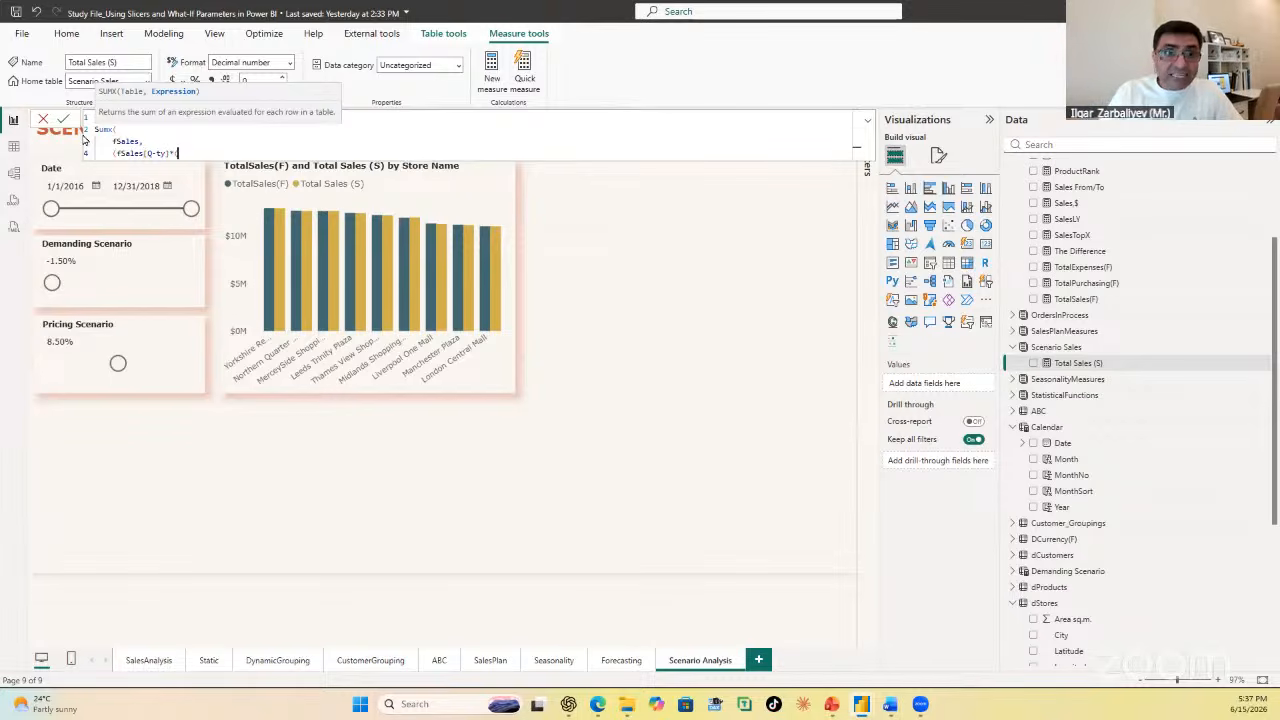
{"action": "type", "text": "(1+"}
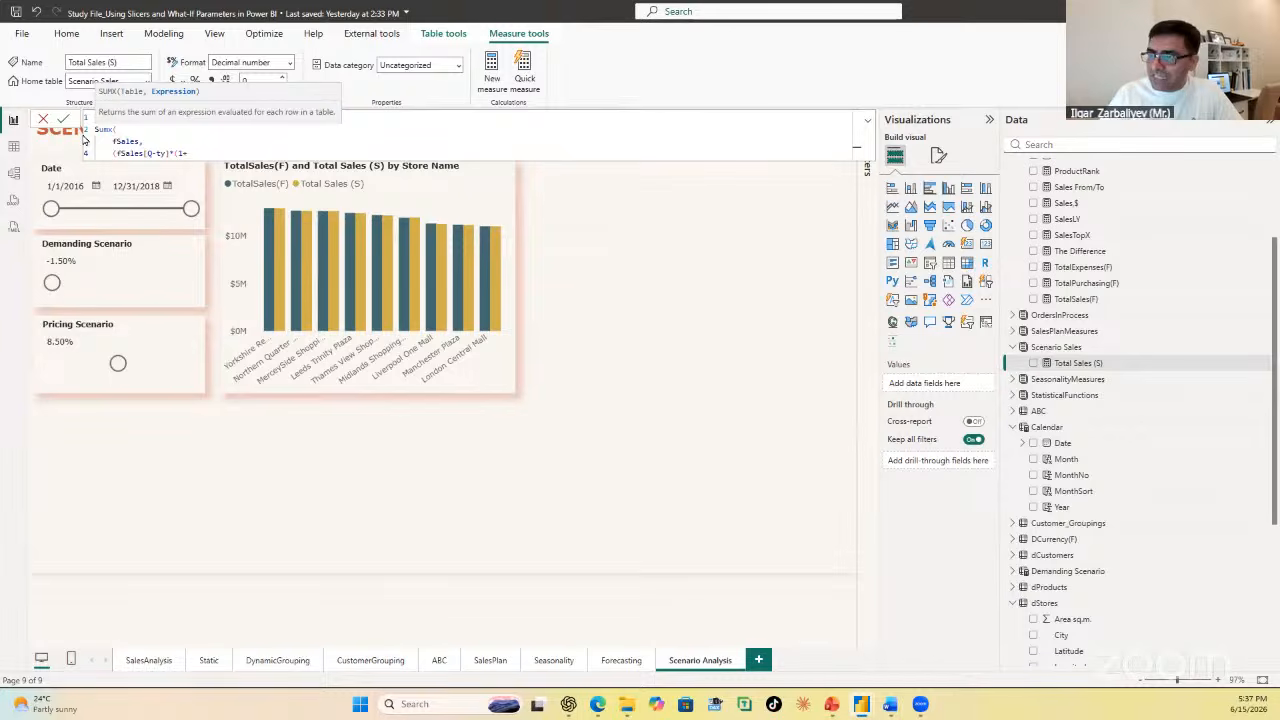
{"action": "type", "text": "deman"}
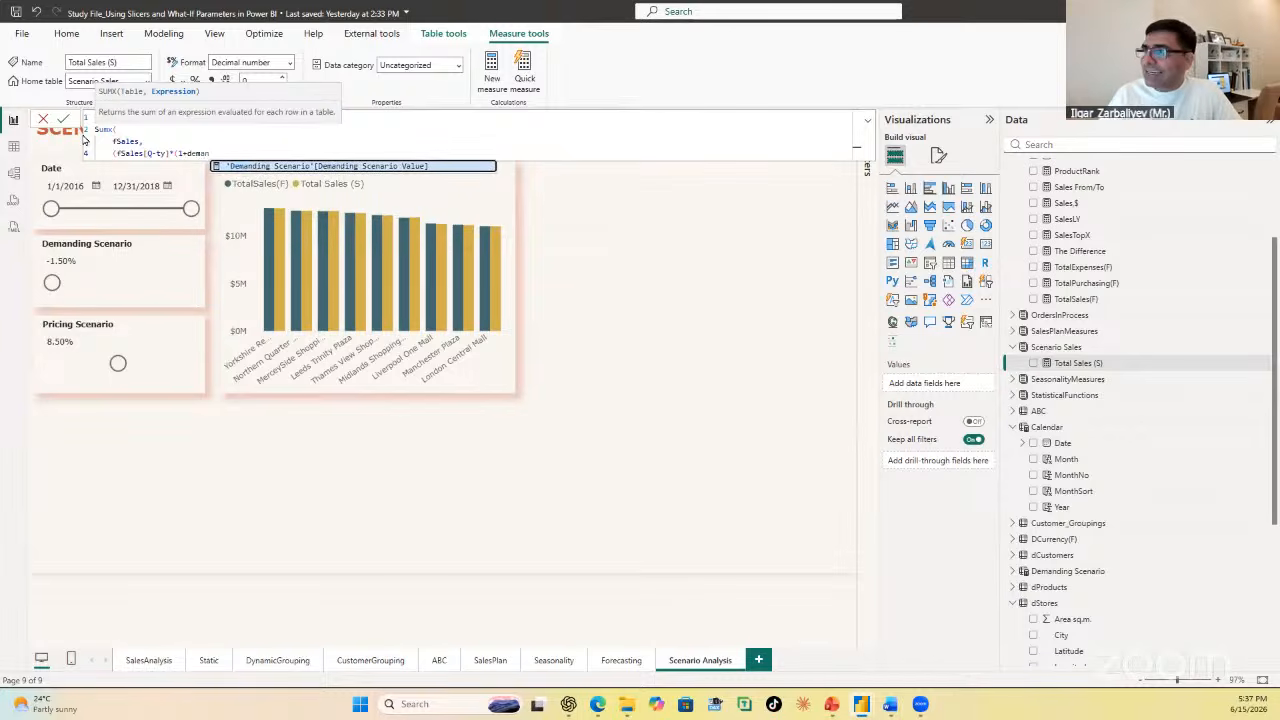
{"action": "key", "text": "Tab"}
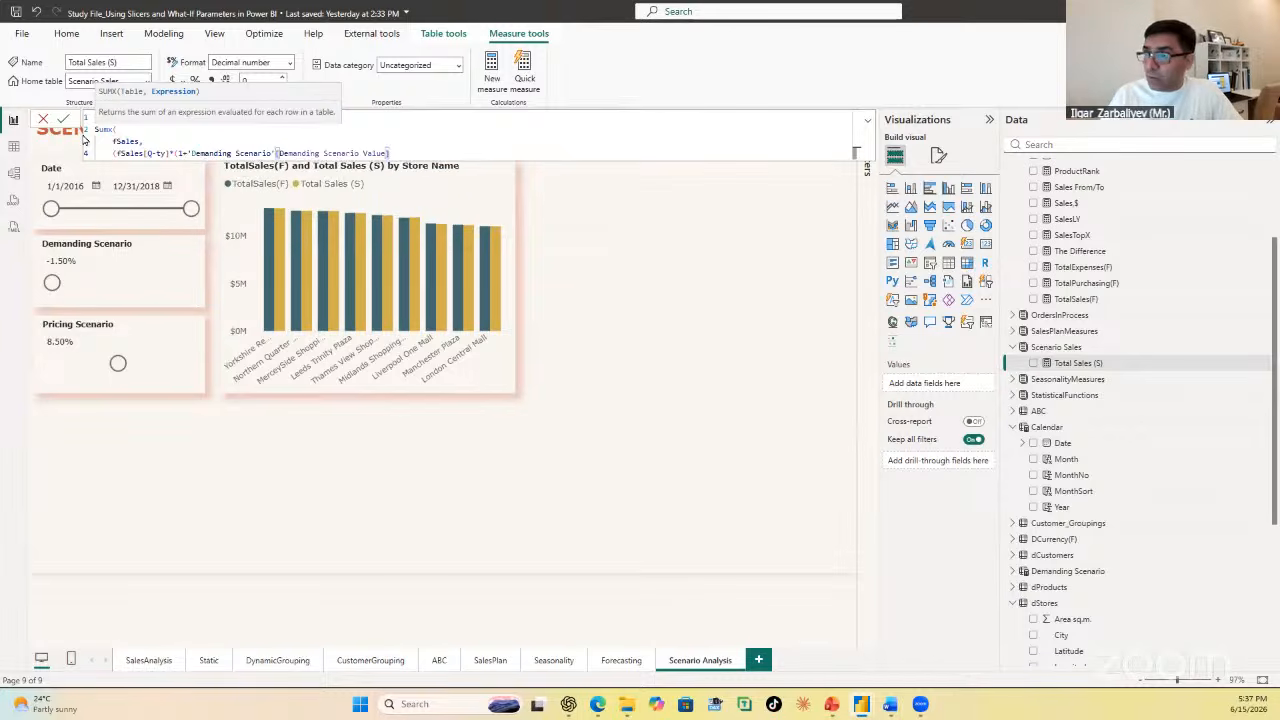
{"action": "type", "text": ")"}
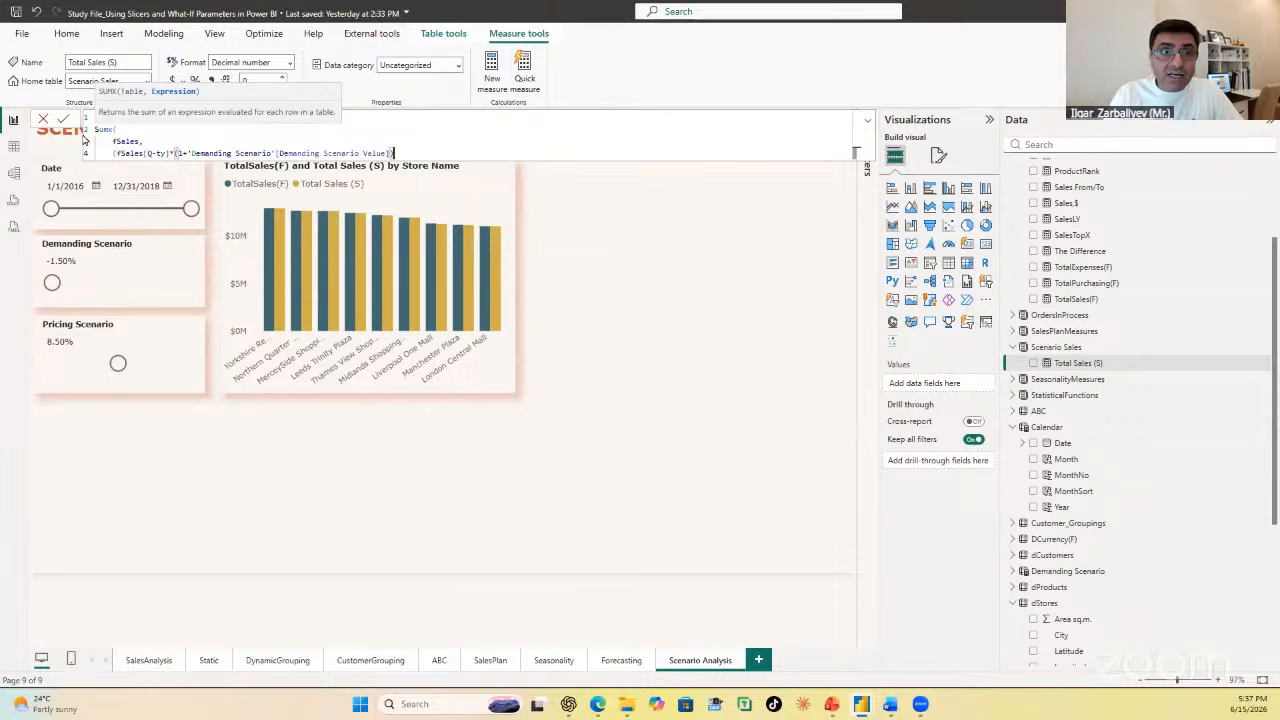
{"action": "type", "text": "))"}
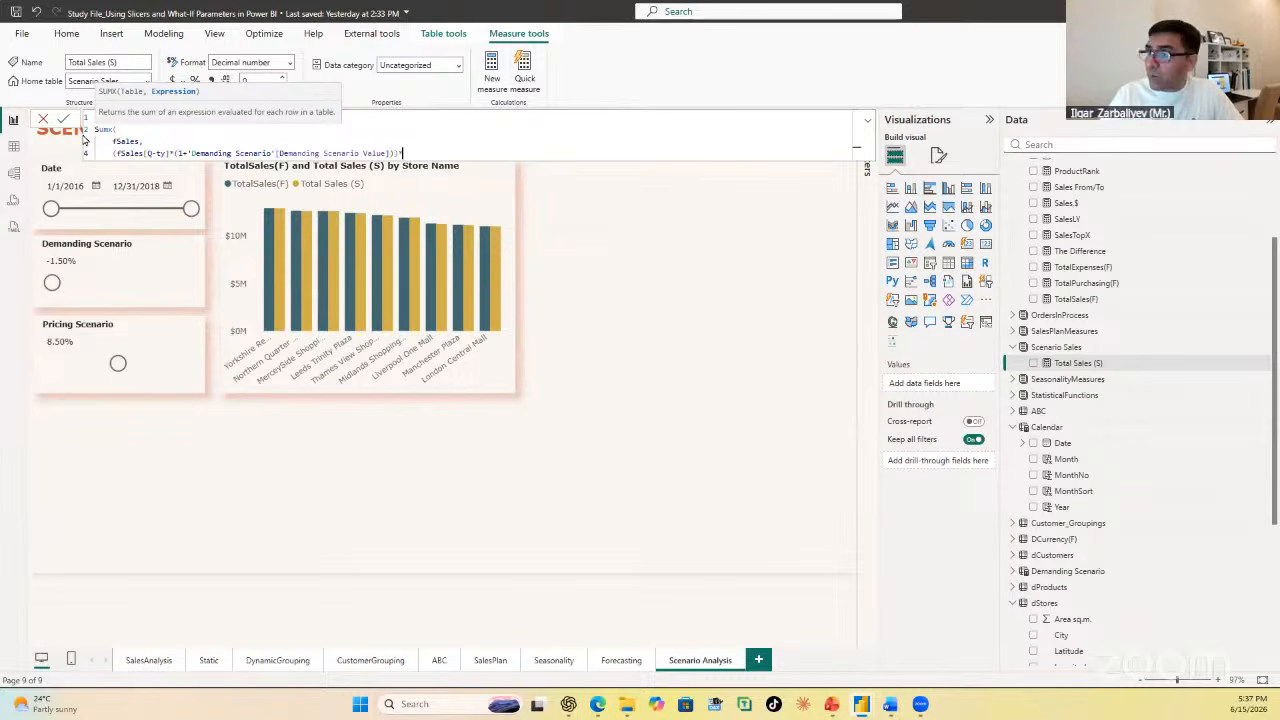
{"action": "type", "text": "*(RELATED("}
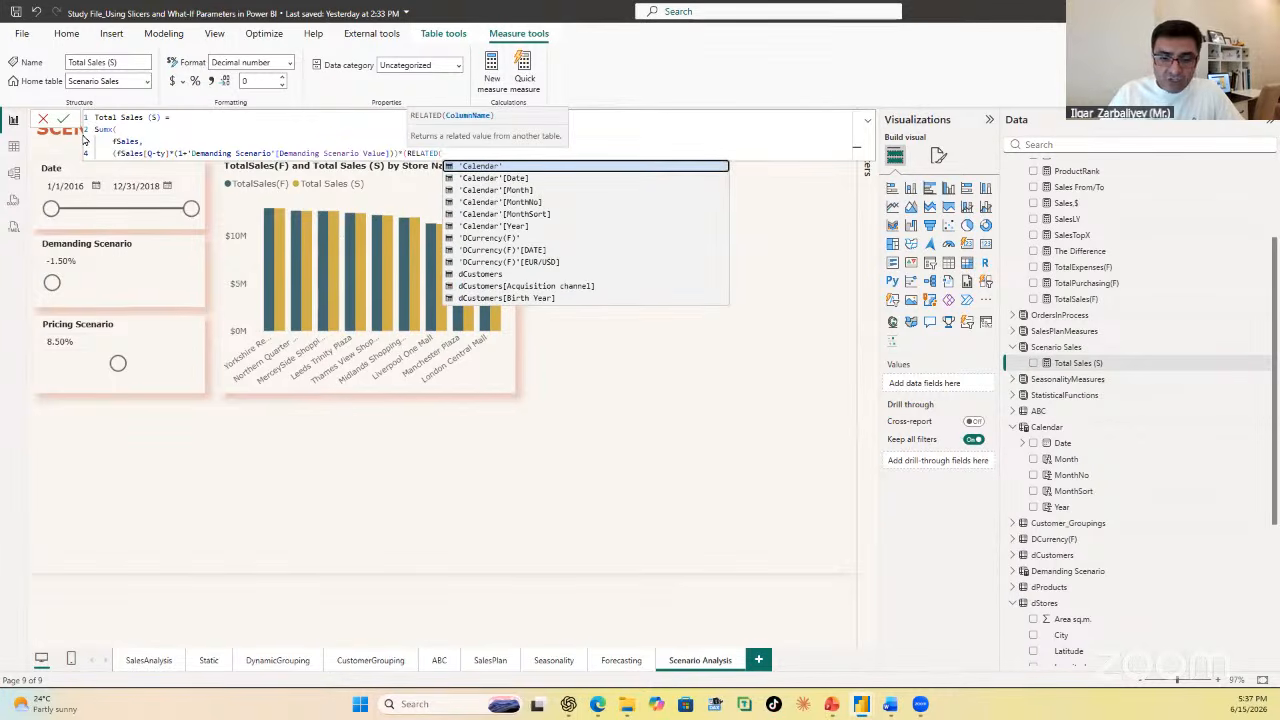
{"action": "type", "text": "pri"}
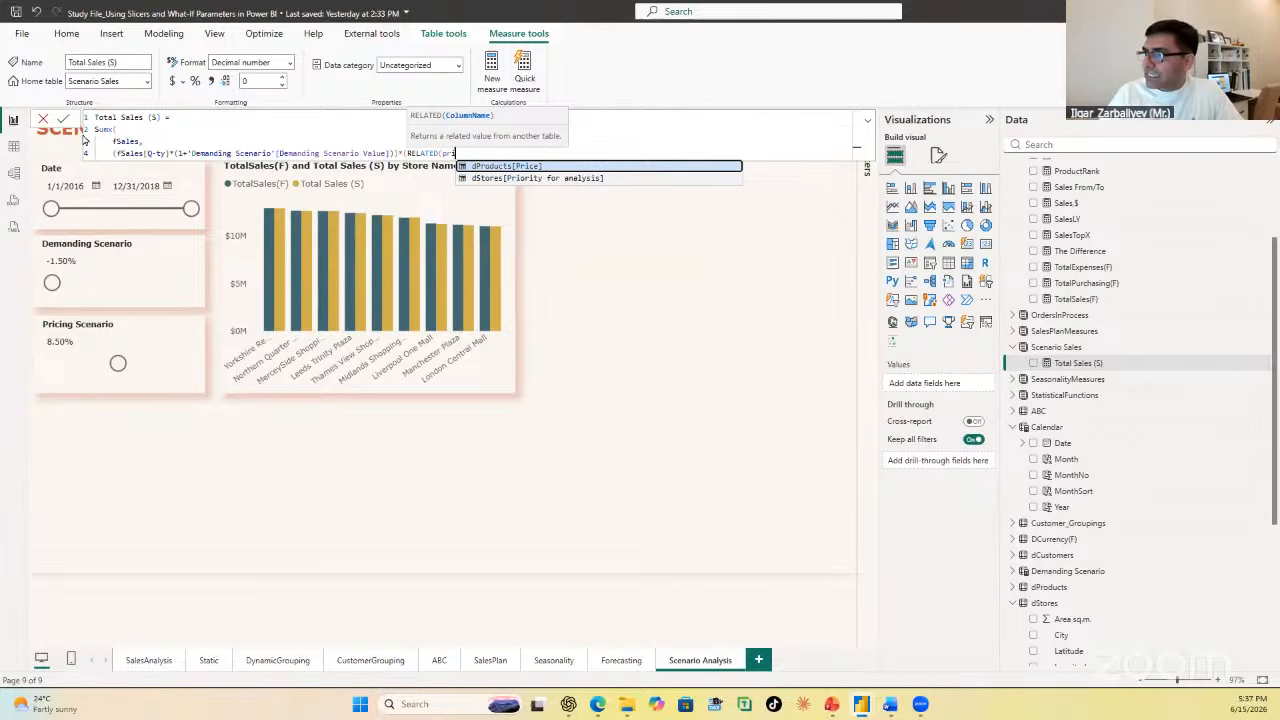
Step: Multiply the quantity factor by (RELATED(dProducts[Price])*(1+'Pricing Scenario'[Pricing Scenario Value])), close the SUMX and commit the measure
{"action": "key", "text": "Tab"}
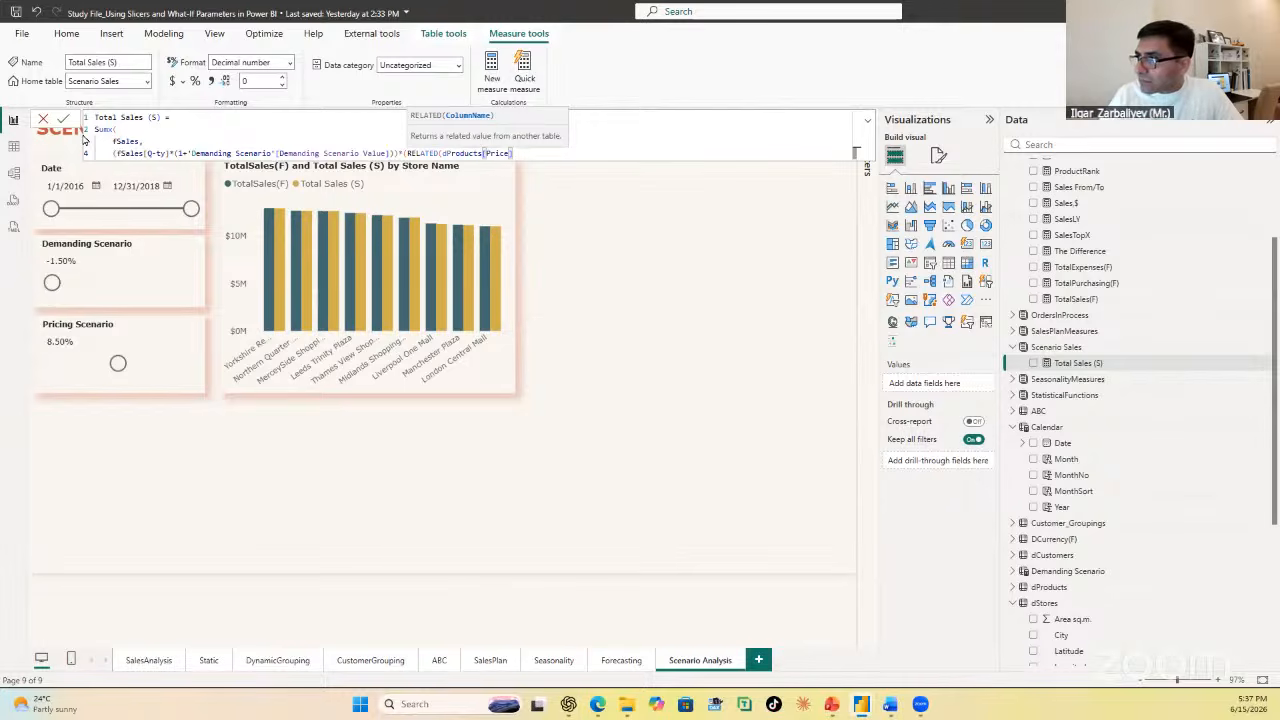
{"action": "type", "text": ")"}
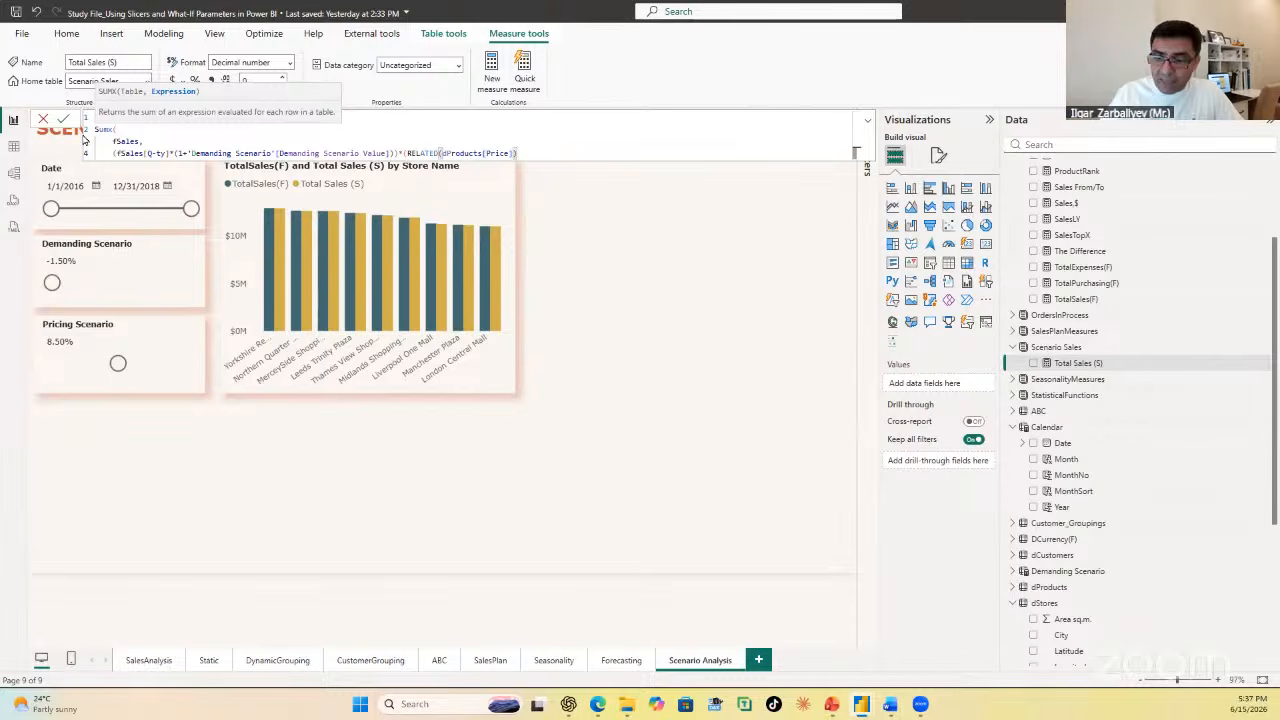
{"action": "type", "text": "*"}
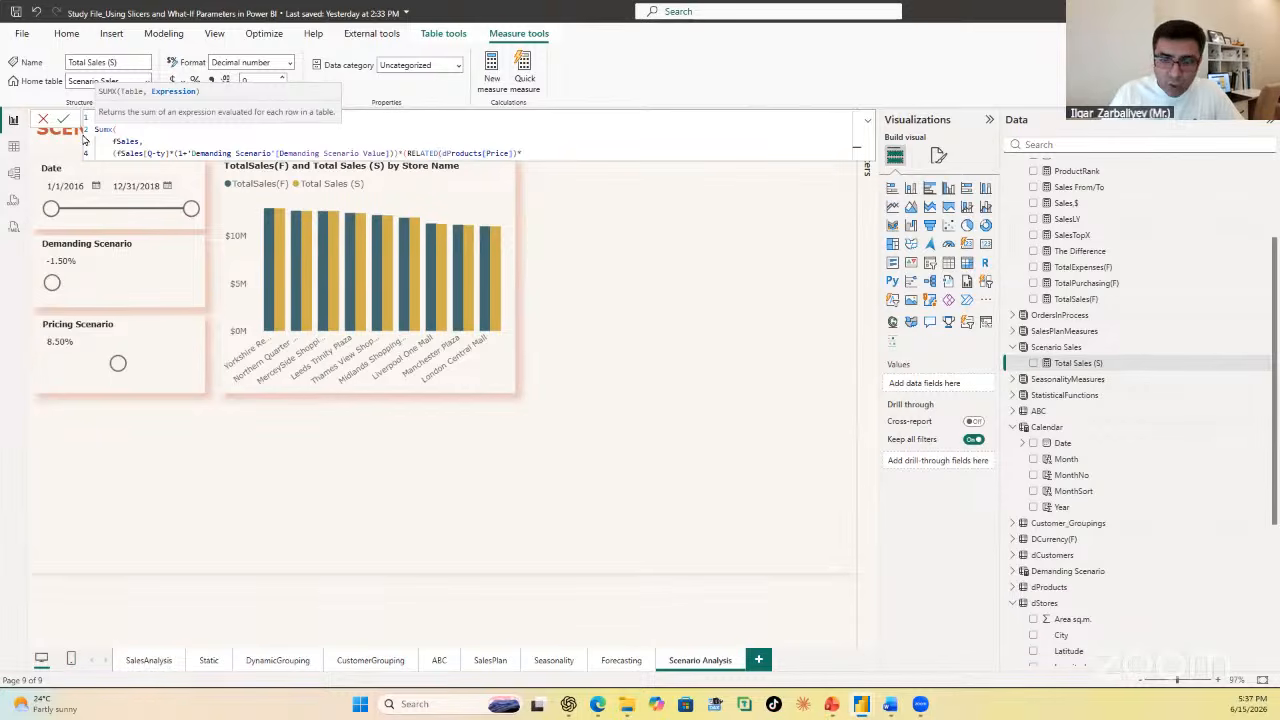
{"action": "type", "text": "(1"}
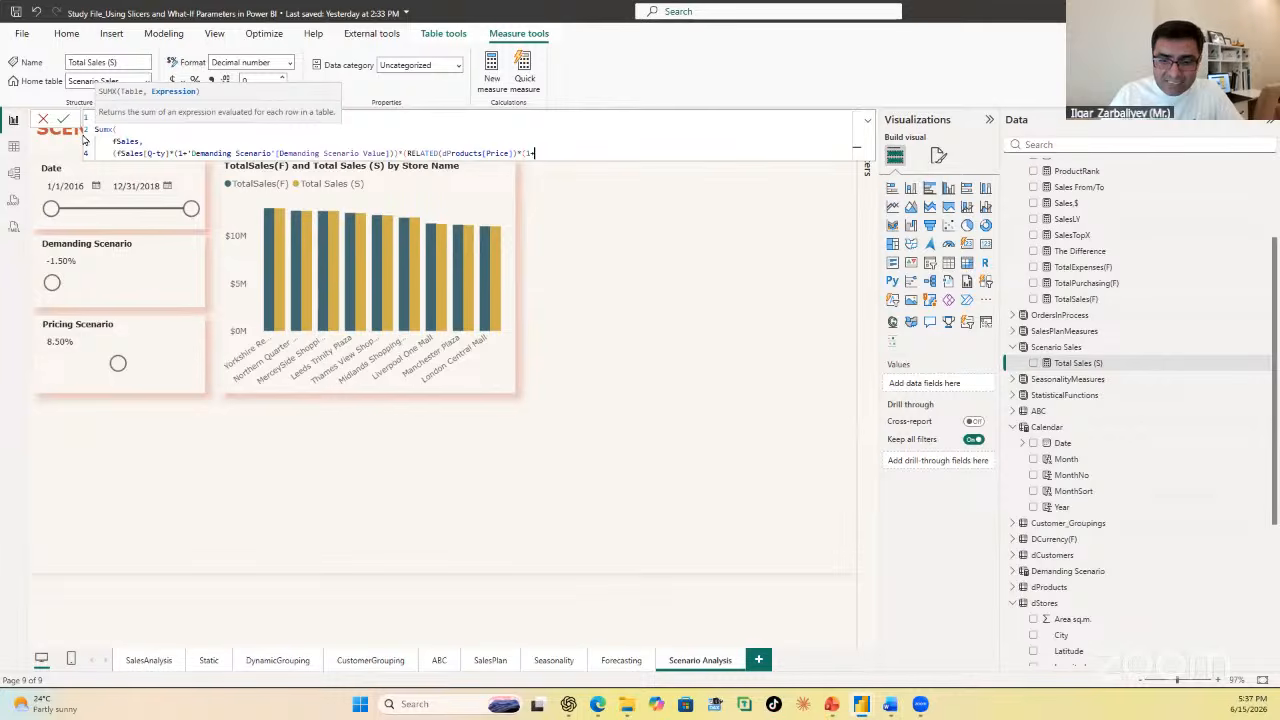
{"action": "type", "text": "+pri"}
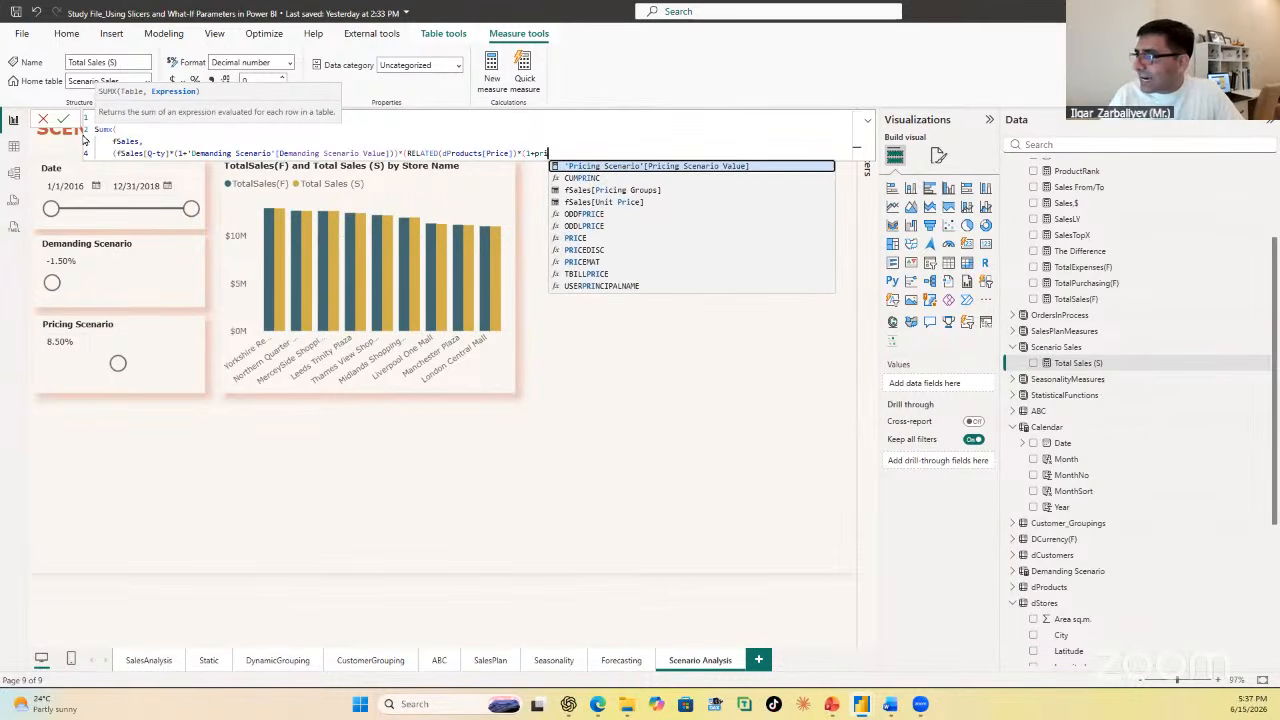
{"action": "key", "text": "Tab"}
{"action": "type", "text": ")"}
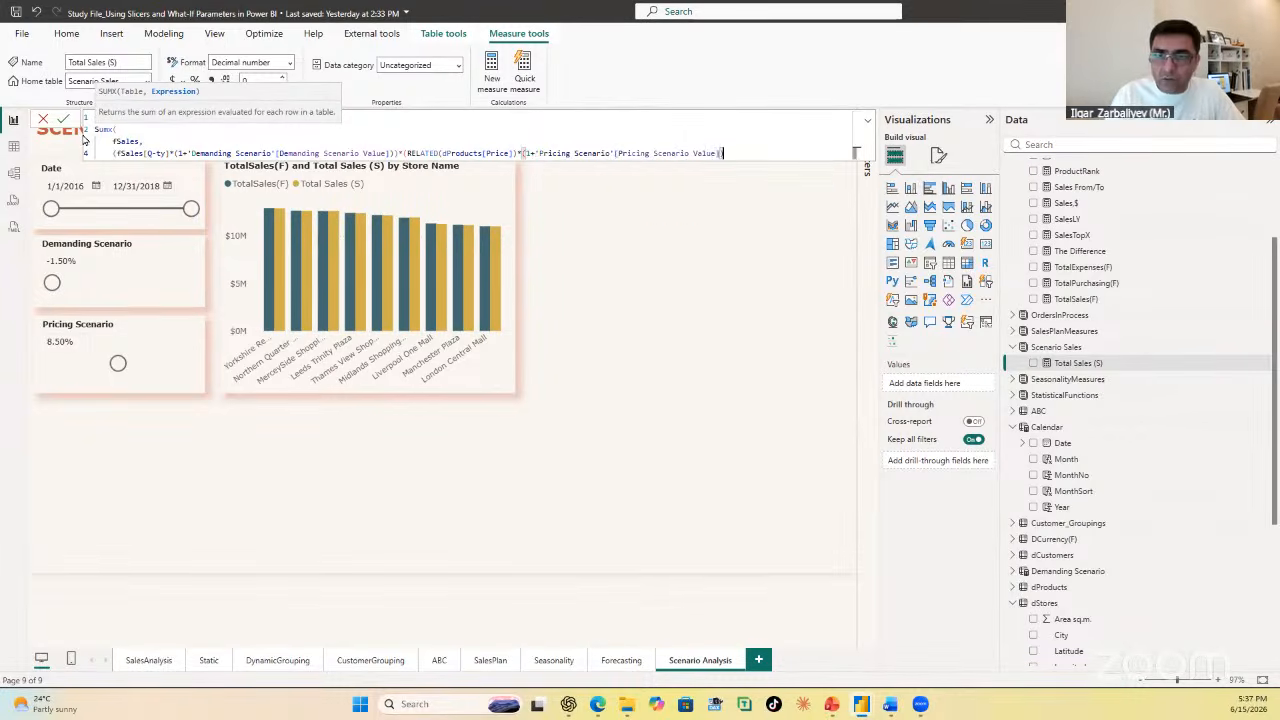
{"action": "type", "text": ")"}
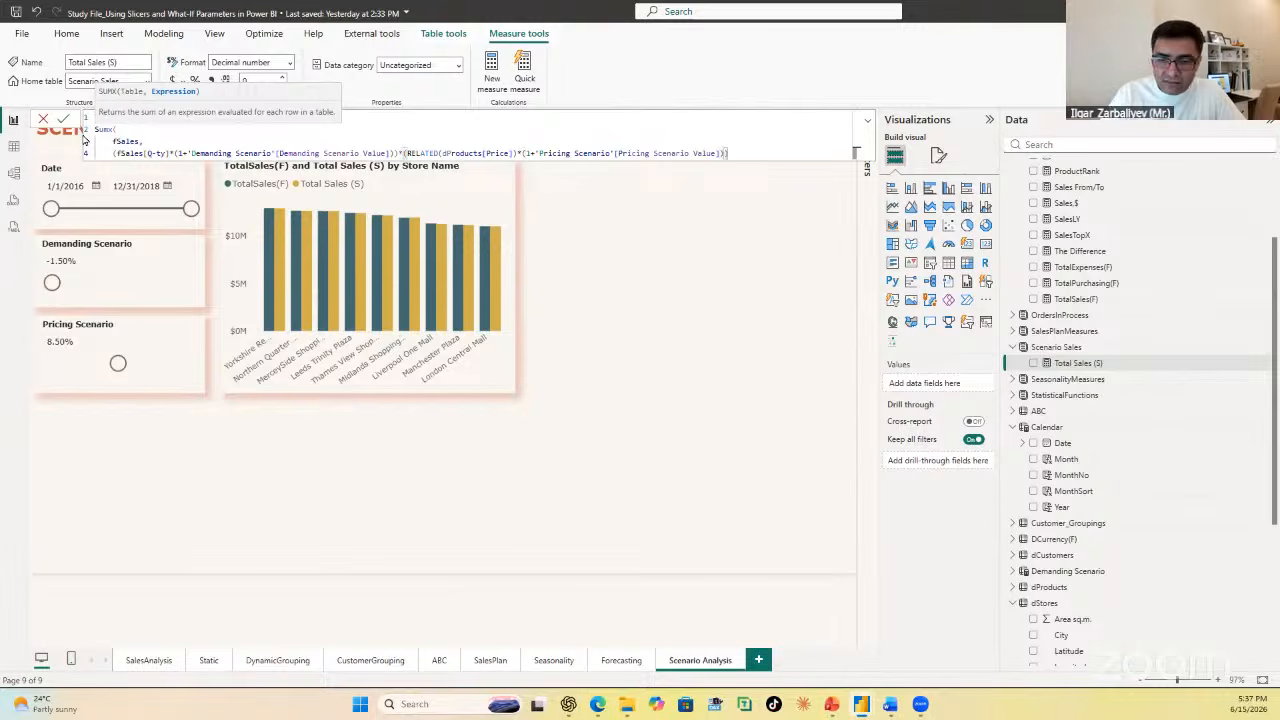
{"action": "key", "text": "Return"}
{"action": "type", "text": ")"}
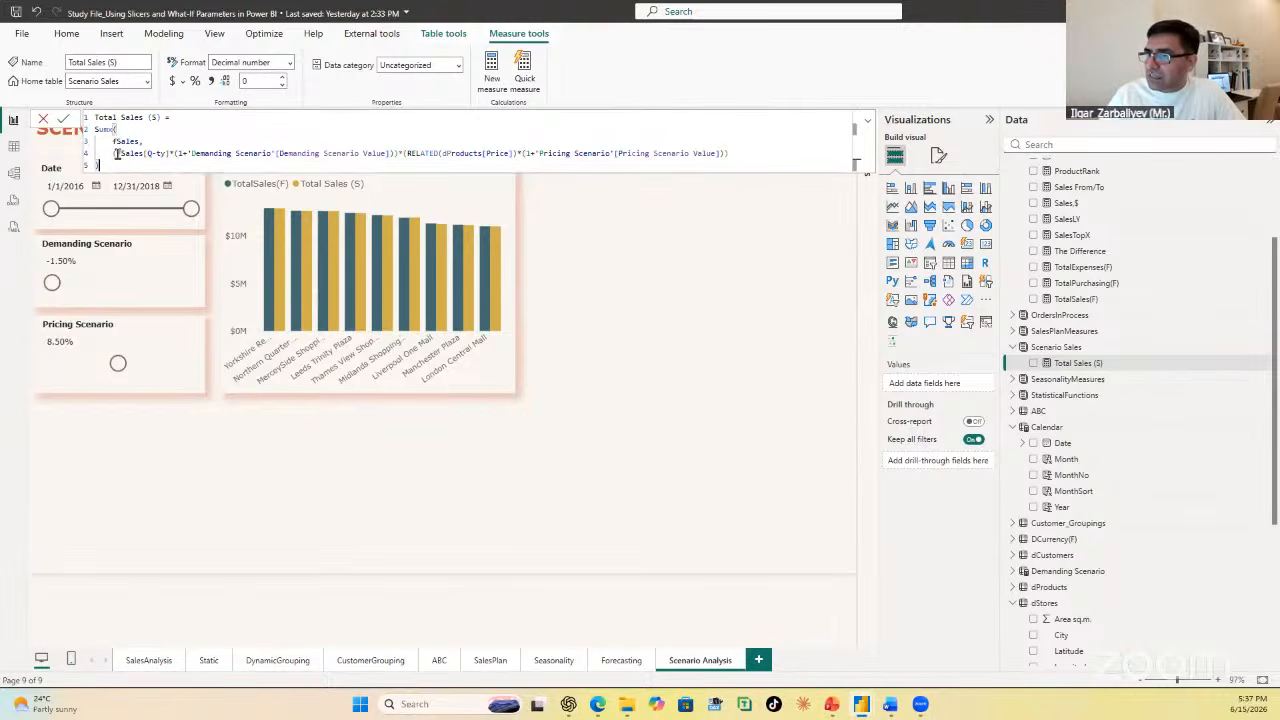
{"action": "left_click", "coordinate": [66, 119]}
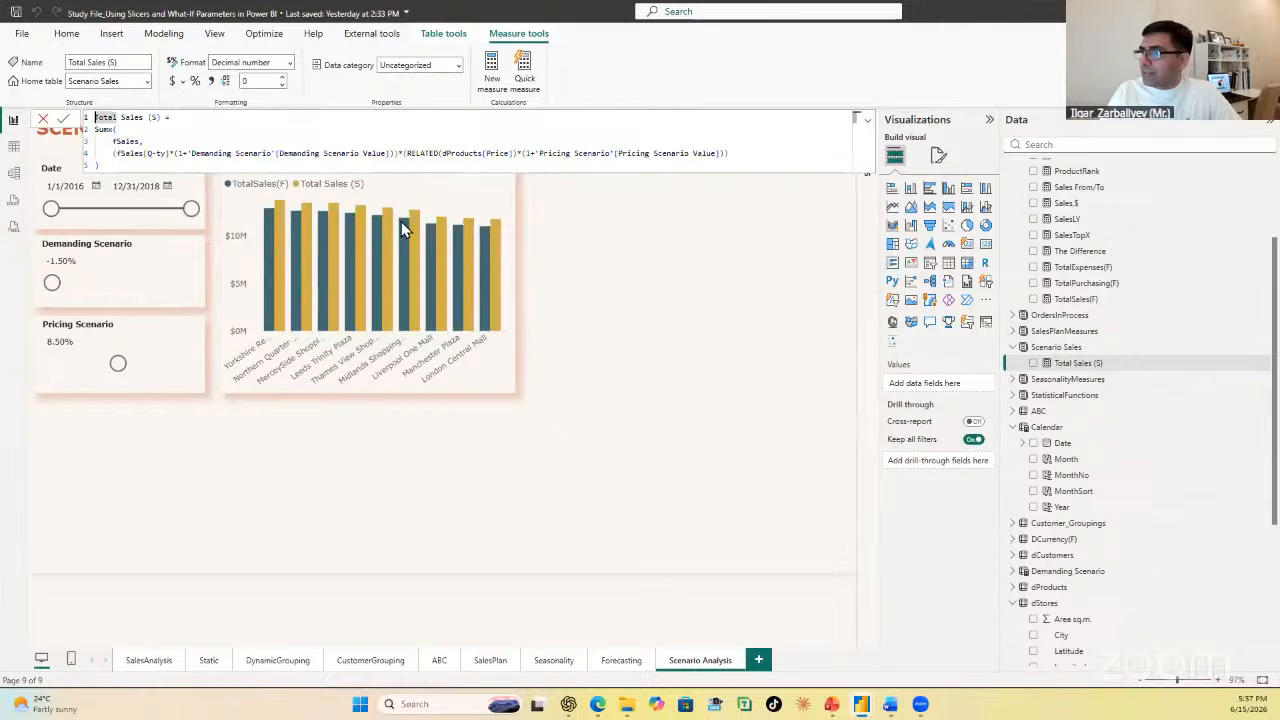
{"action": "left_click", "coordinate": [672, 287]}
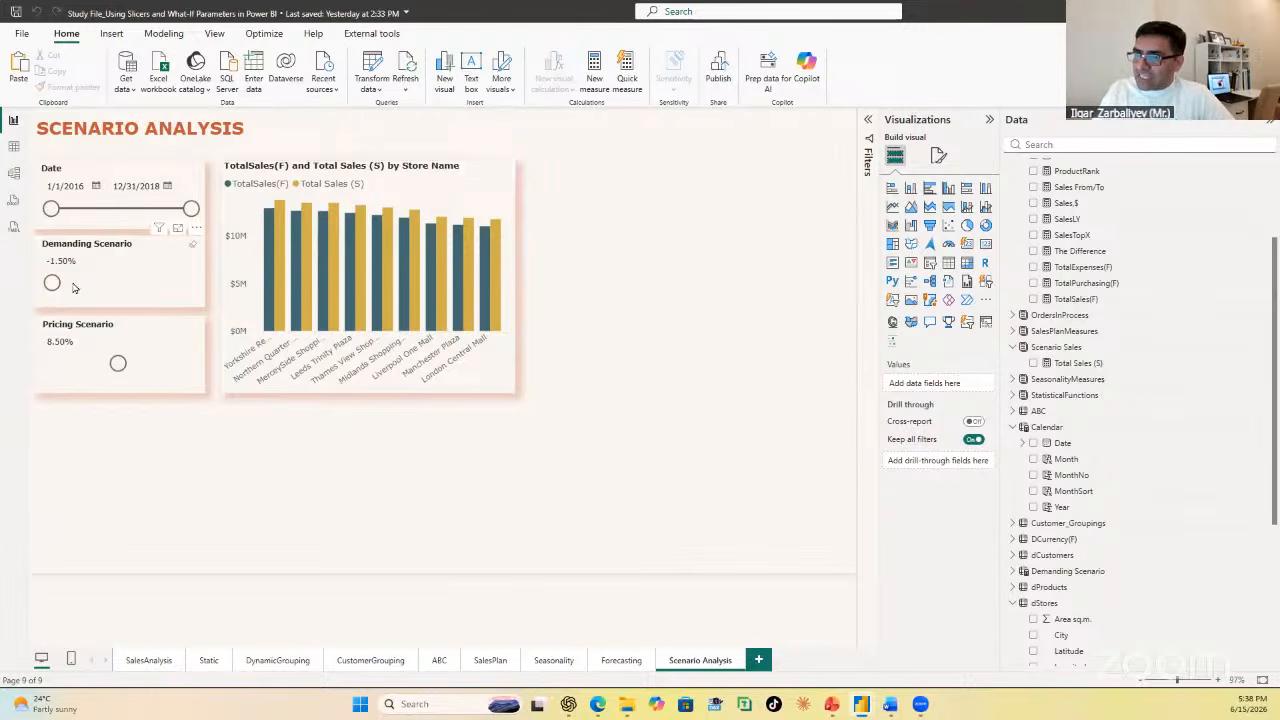
Step: Test the slicers by setting Demanding Scenario to 9.00%, Pricing Scenario to 17.50%, and Demanding Scenario to 3.00%
{"action": "left_click_drag", "start_coordinate": [52, 283], "coordinate": [92, 283]}
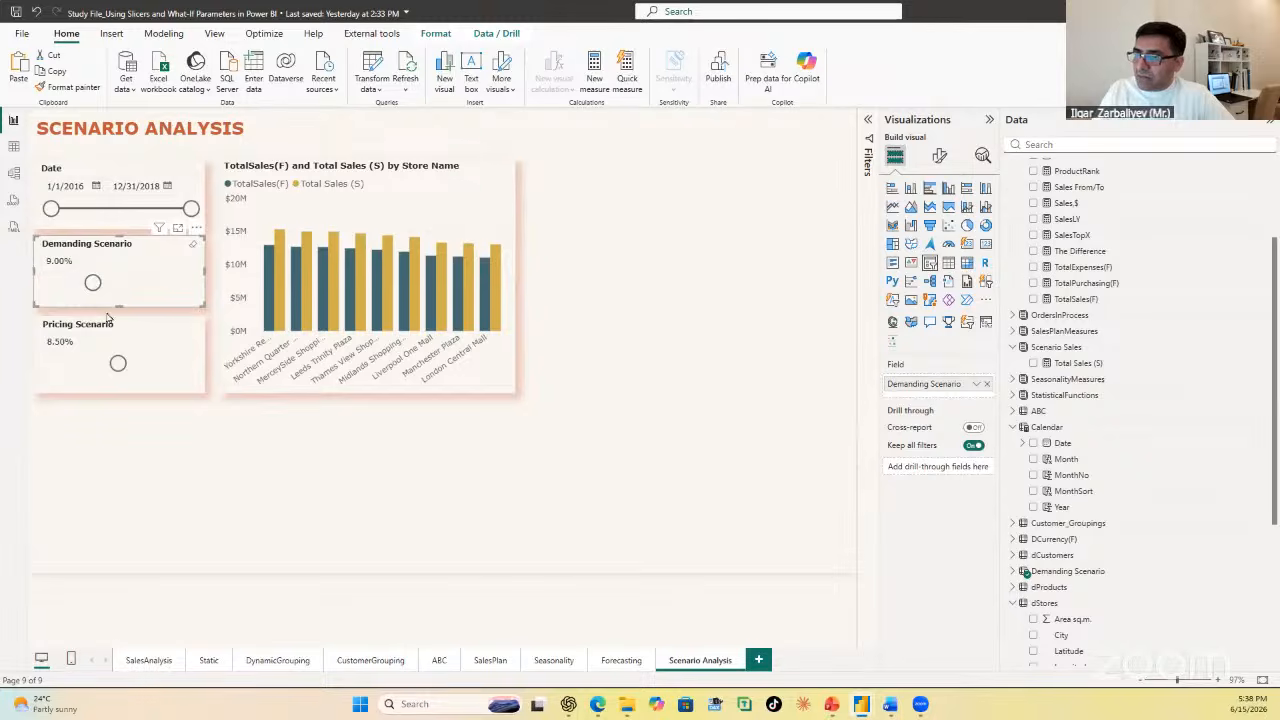
{"action": "left_click_drag", "start_coordinate": [118, 363], "coordinate": [164, 366]}
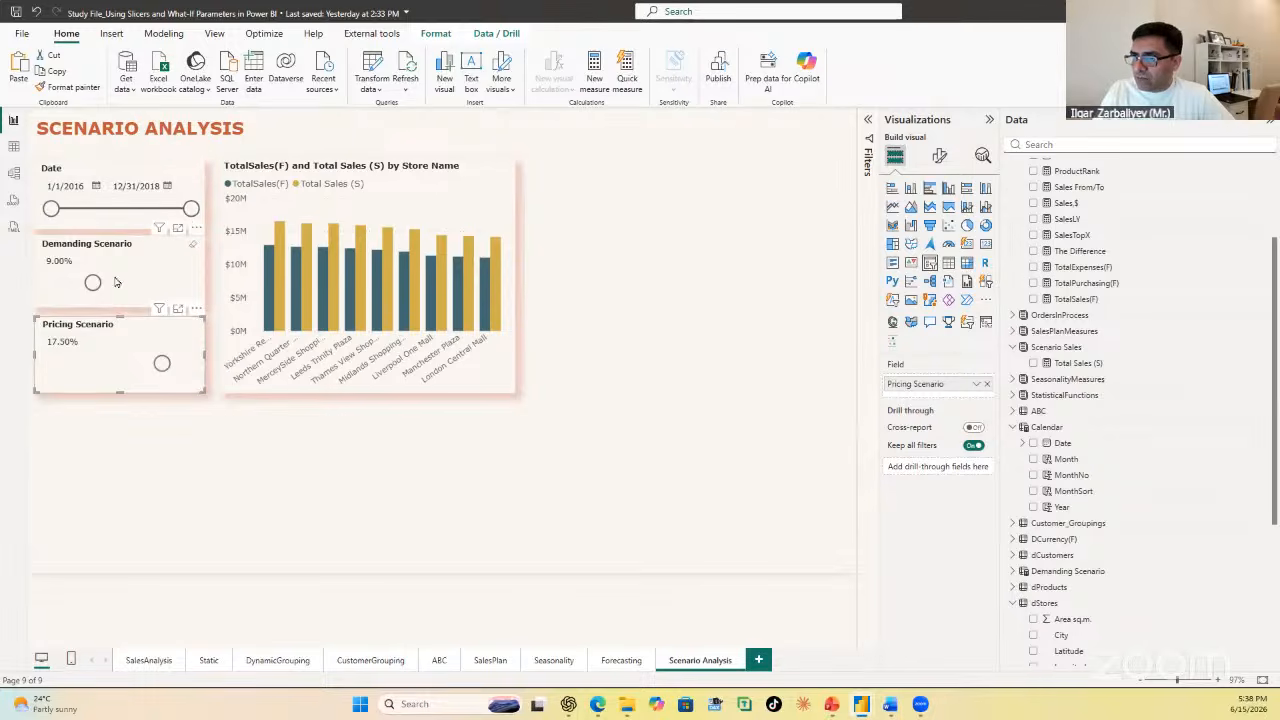
{"action": "left_click_drag", "start_coordinate": [90, 288], "coordinate": [69, 283]}
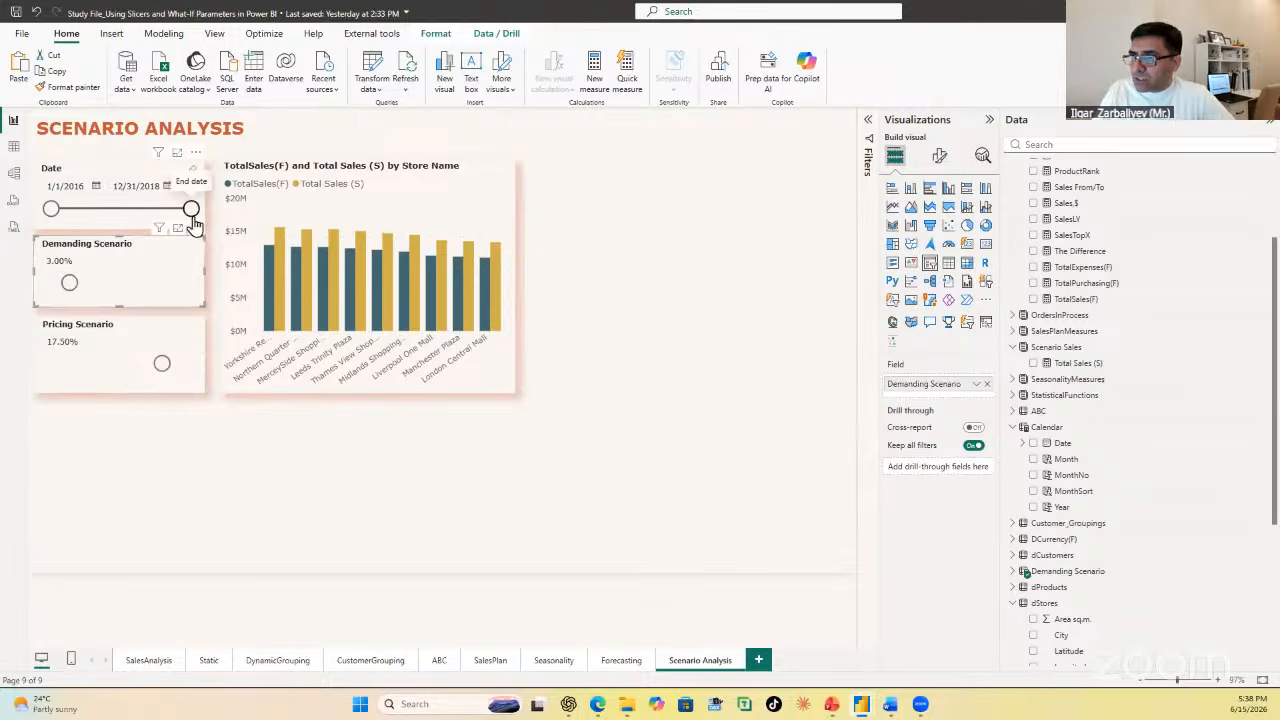
Step: Narrow the Date slicer's range to 1/31/2017 through 10/9/2017
{"action": "left_click_drag", "start_coordinate": [191, 209], "coordinate": [133, 210]}
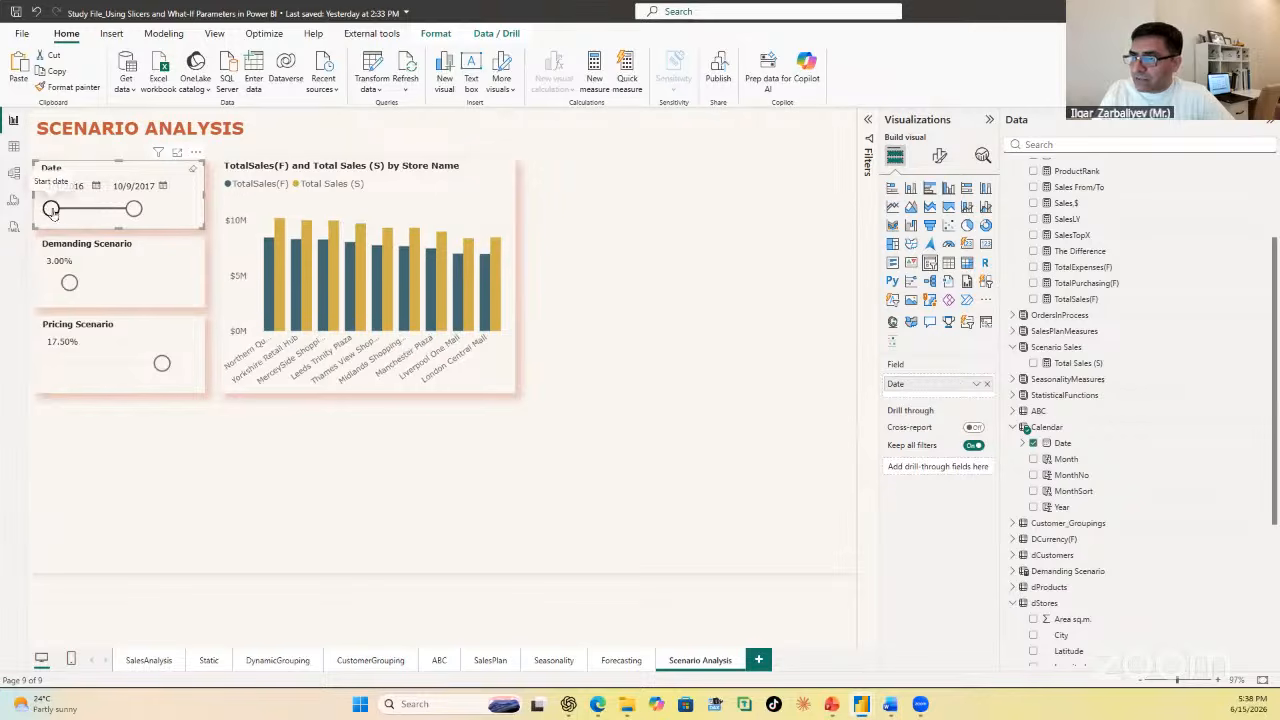
{"action": "left_click_drag", "start_coordinate": [51, 209], "coordinate": [102, 211]}
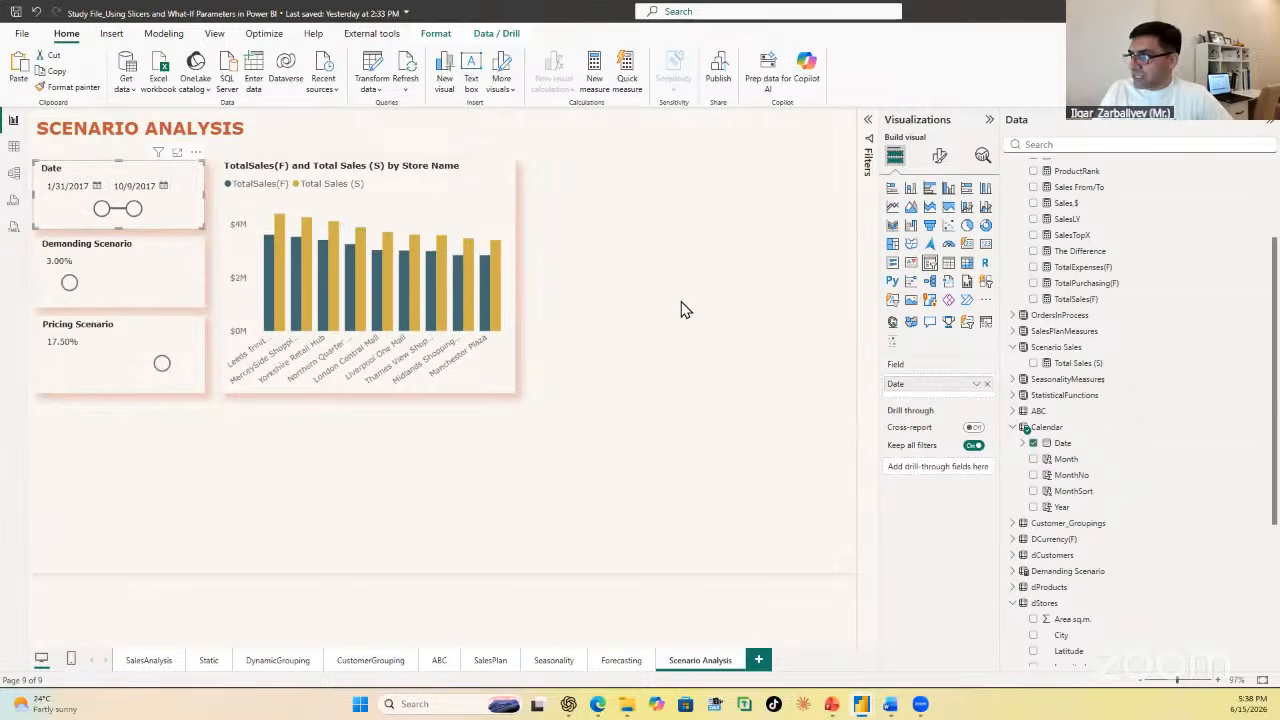
Step: Review the Total Sales (S) measure's SUMX formula, including its fSales table argument and the fSales[Q-ty] factor
{"action": "left_click", "coordinate": [1090, 364]}
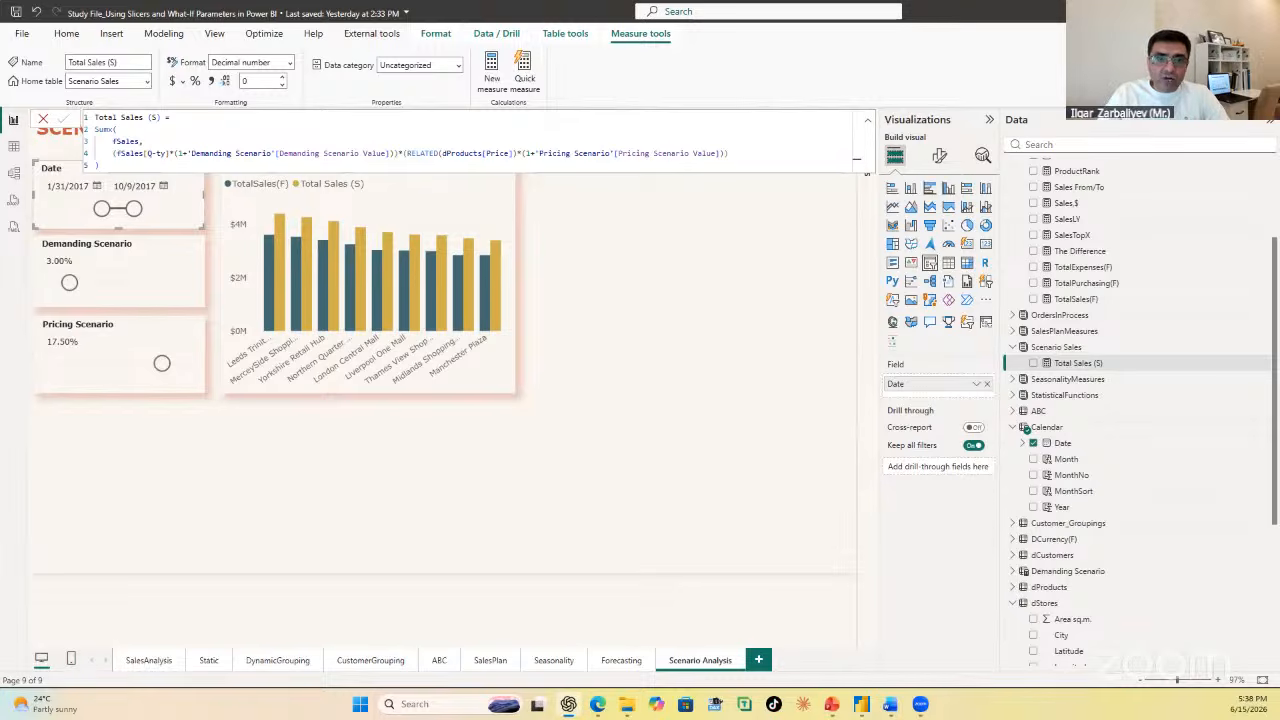
{"action": "left_click", "coordinate": [120, 130]}
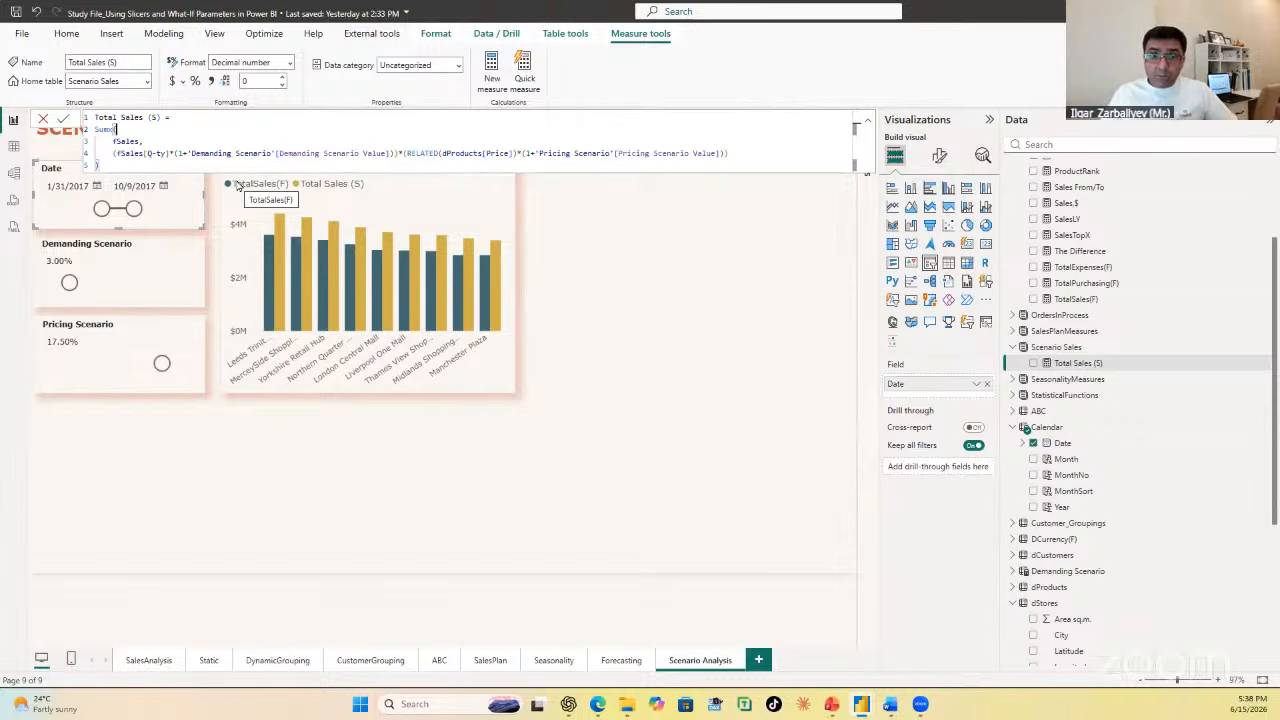
{"action": "left_click", "coordinate": [140, 141]}
{"action": "type", "text": ","}
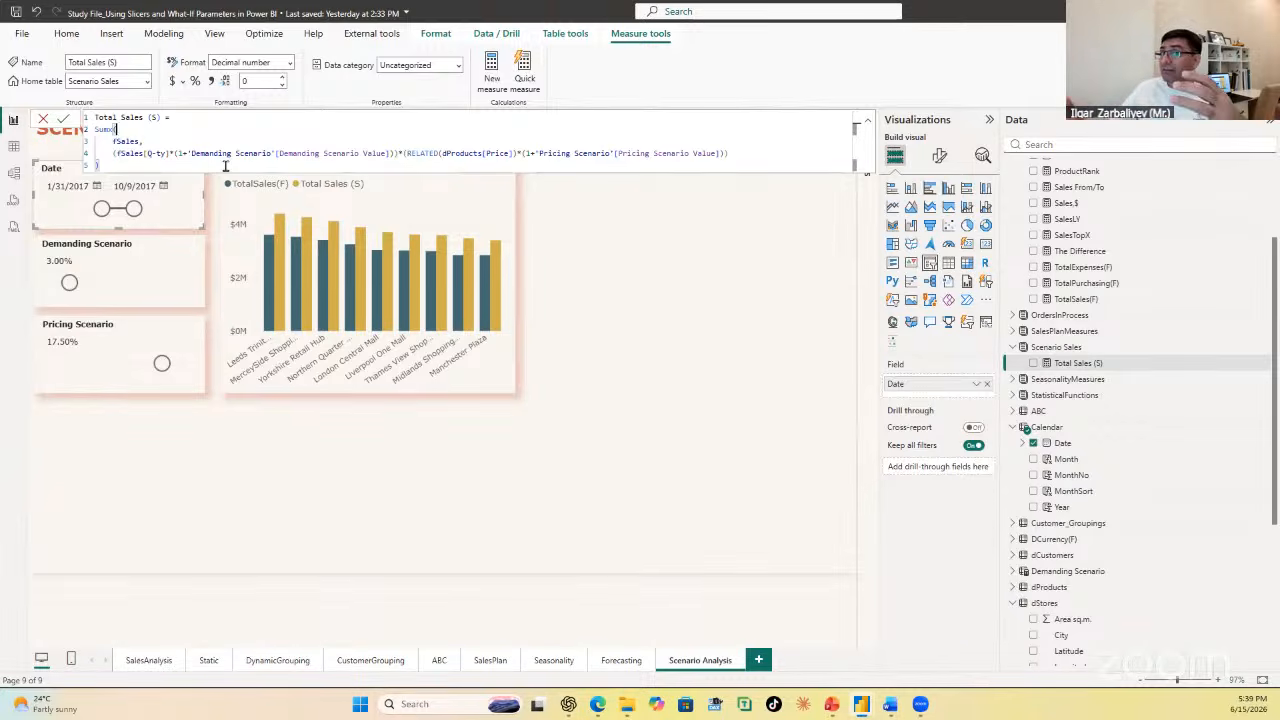
{"action": "type", "text": "("}
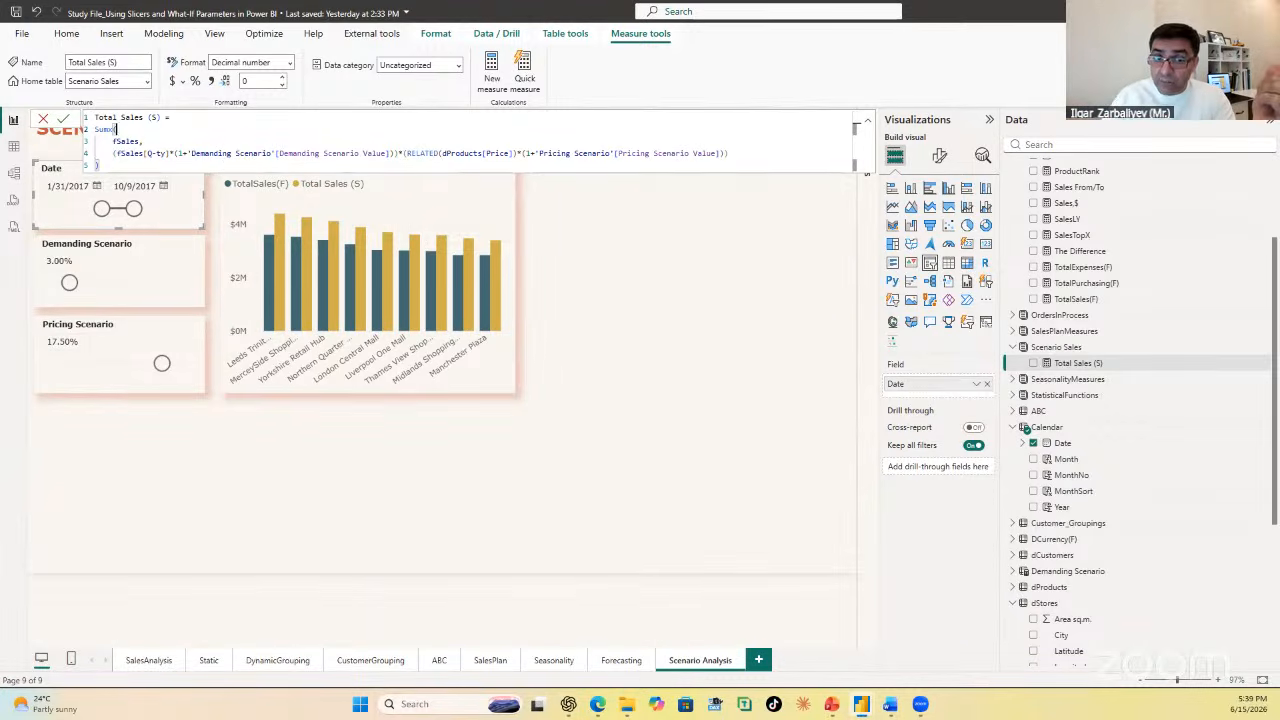
{"action": "left_click", "coordinate": [145, 153]}
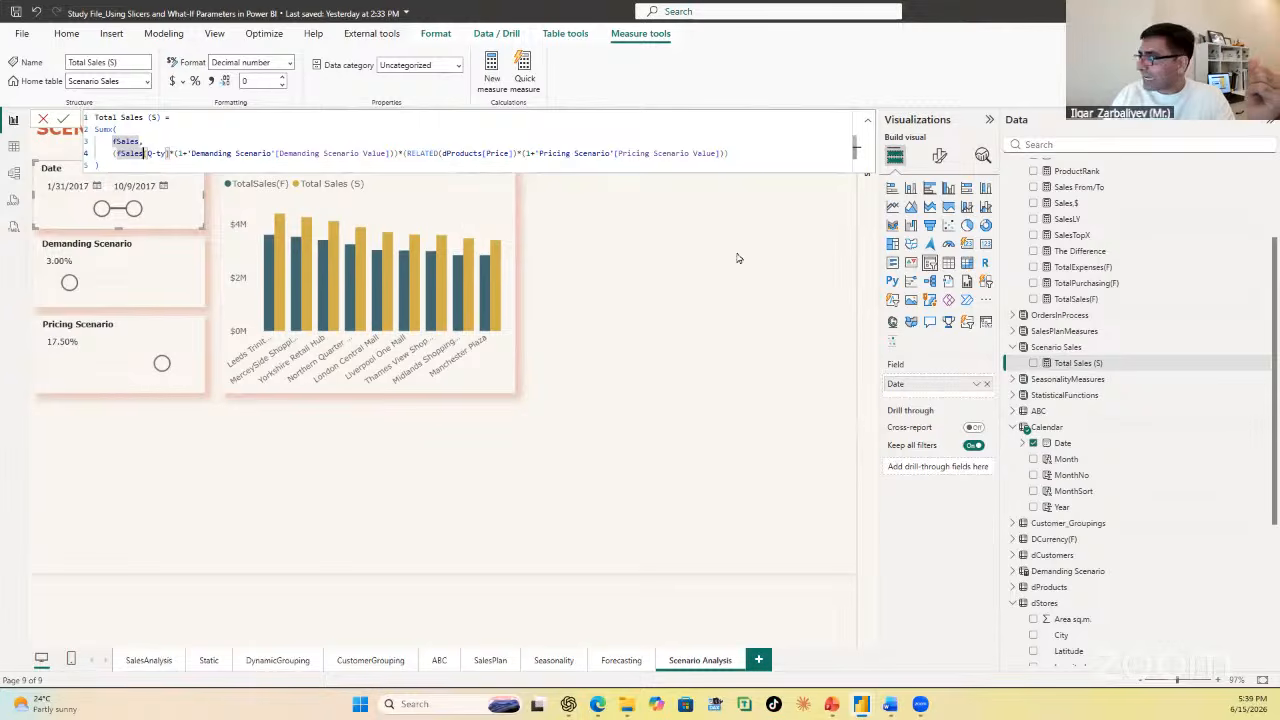
Step: Examine the Products and Q-ty columns of the fSales table data, then return to the Scenario Analysis report page
{"action": "left_click", "coordinate": [13, 147]}
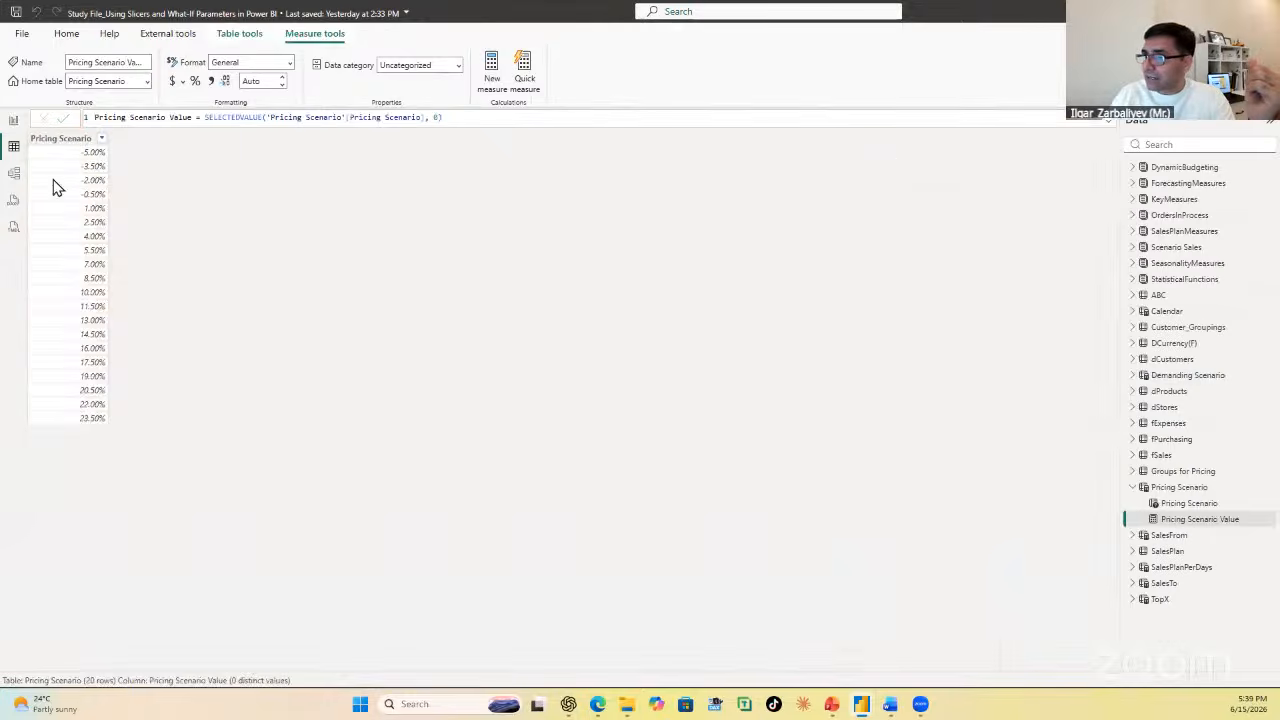
{"action": "left_click", "coordinate": [1178, 457]}
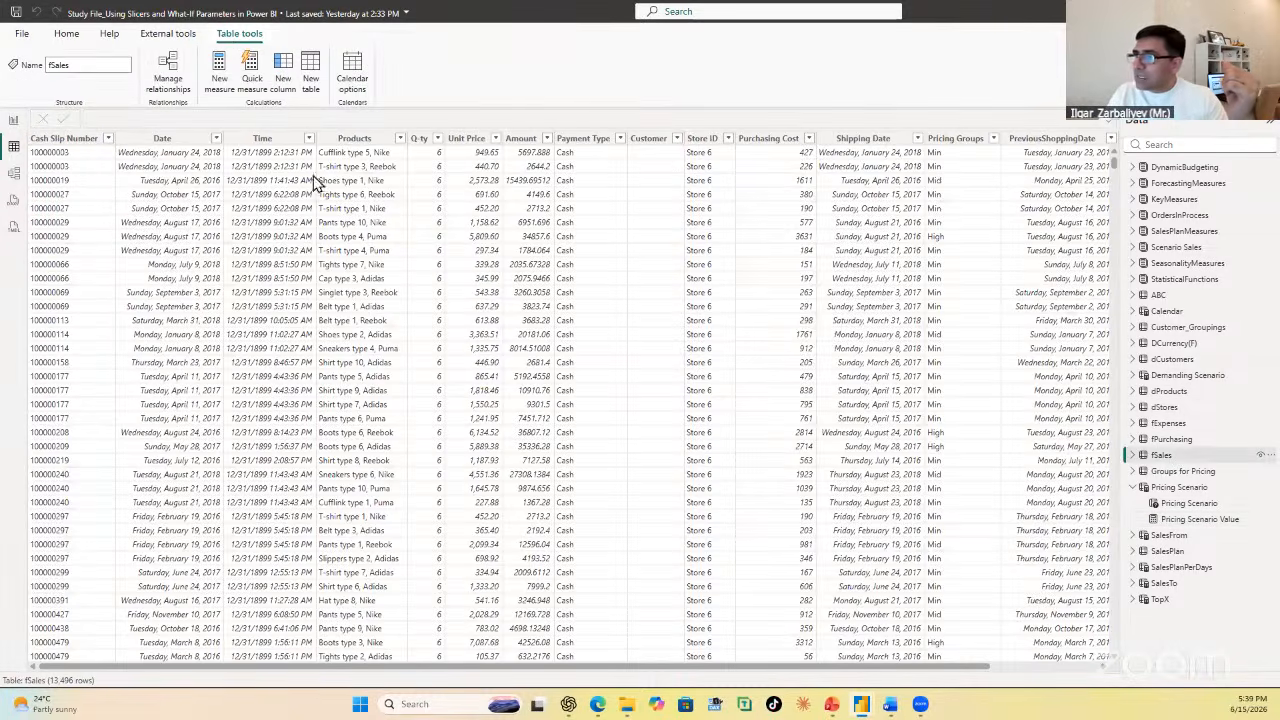
{"action": "left_click", "coordinate": [365, 197]}
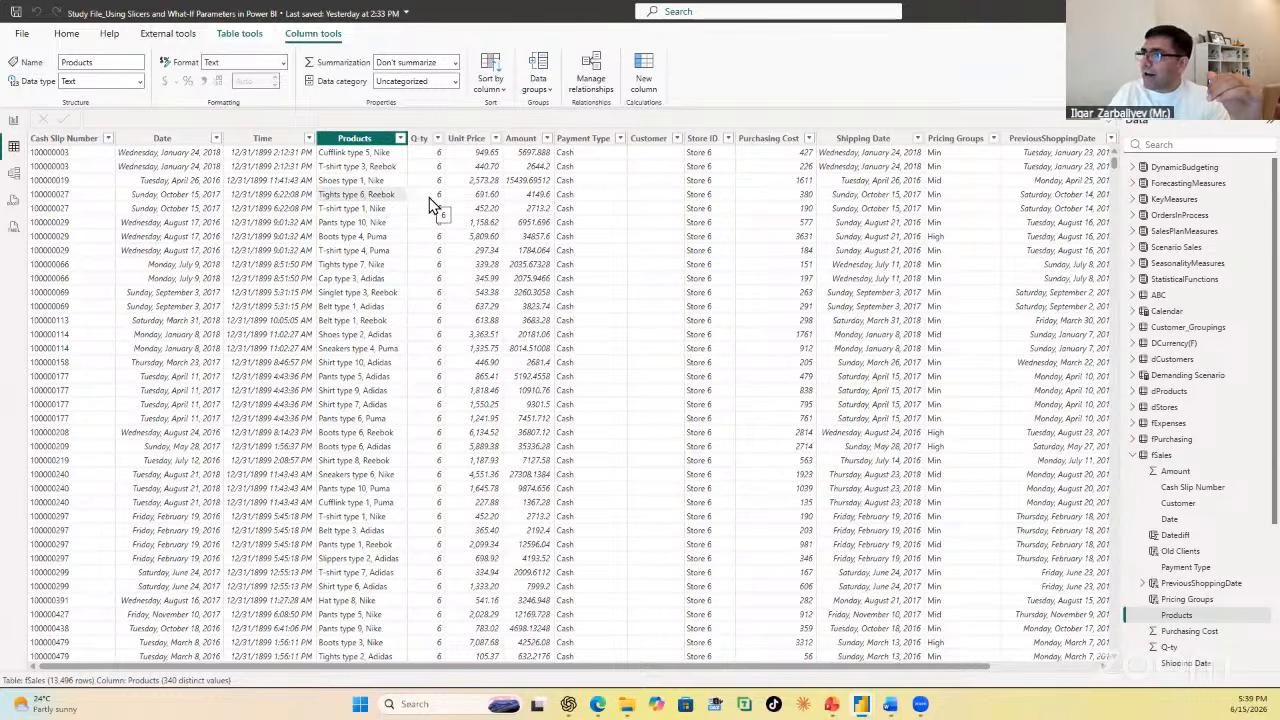
{"action": "left_click", "coordinate": [430, 204]}
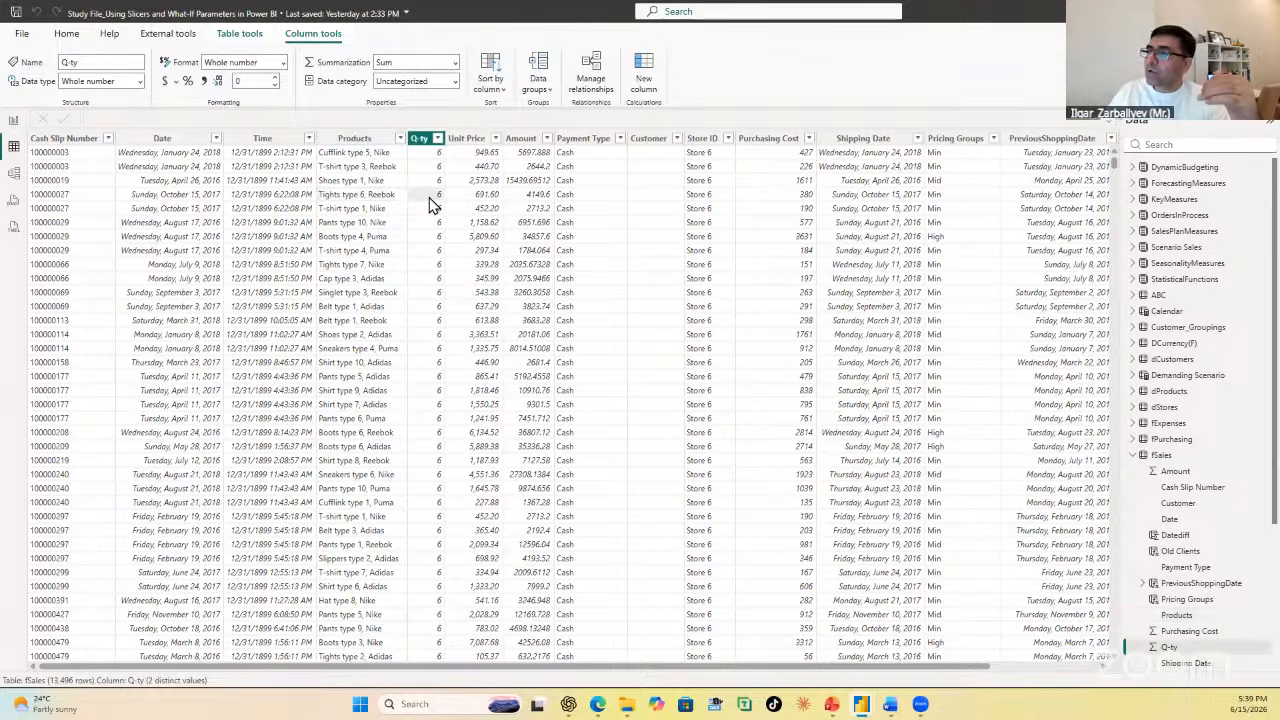
{"action": "left_click", "coordinate": [14, 120]}
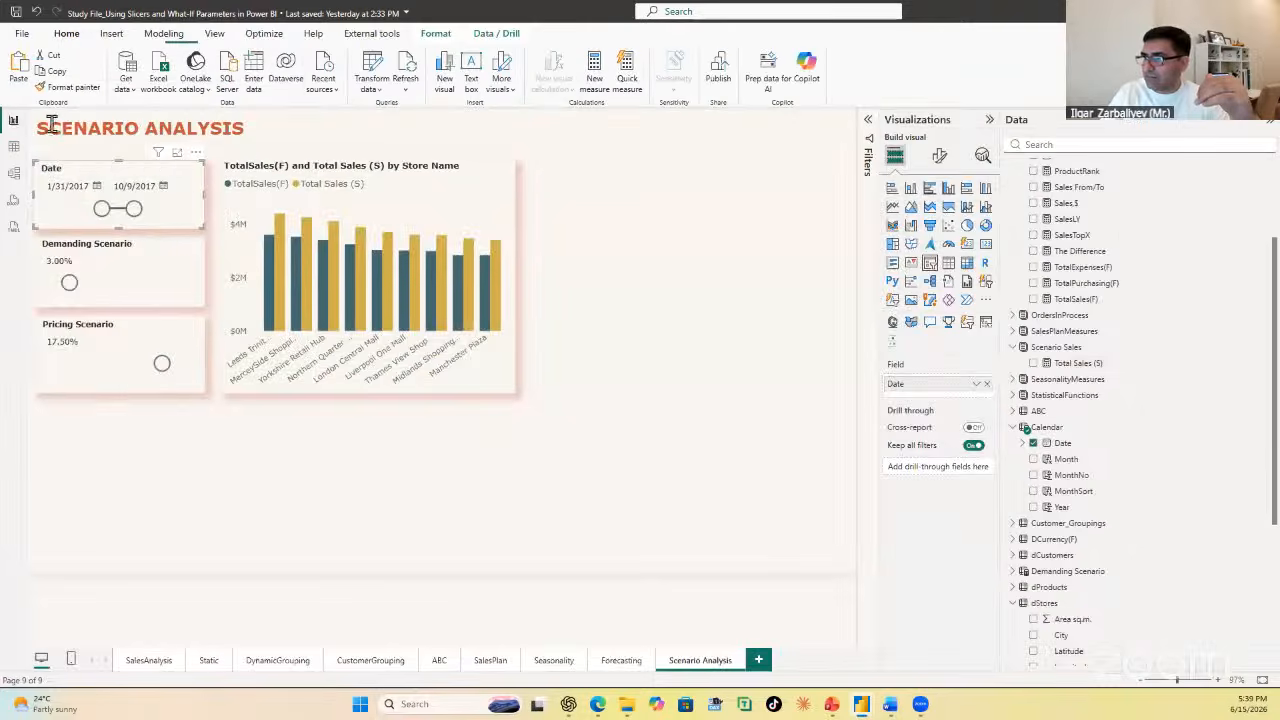
Step: Test the Total Sales (S) formula by setting the Demanding Scenario slicer to 9.00%, and display the formula again
{"action": "left_click", "coordinate": [1090, 364]}
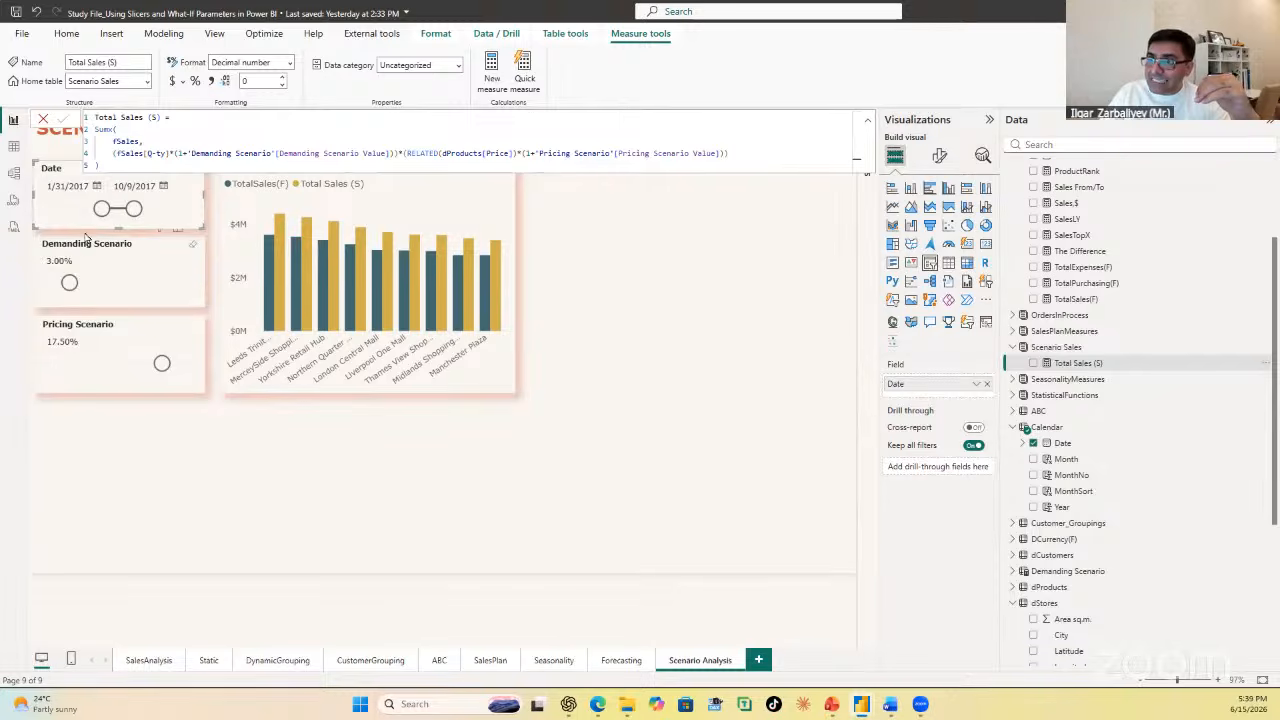
{"action": "left_click_drag", "start_coordinate": [69, 281], "coordinate": [92, 282]}
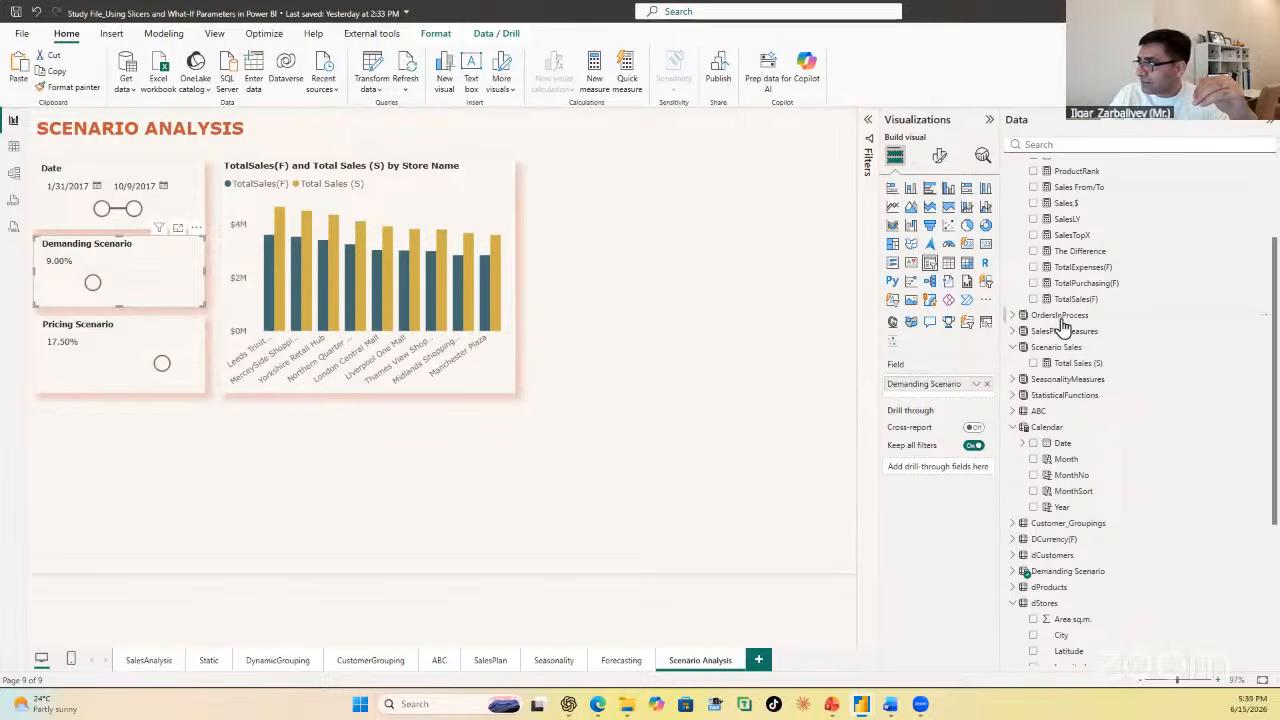
{"action": "left_click", "coordinate": [1078, 363]}
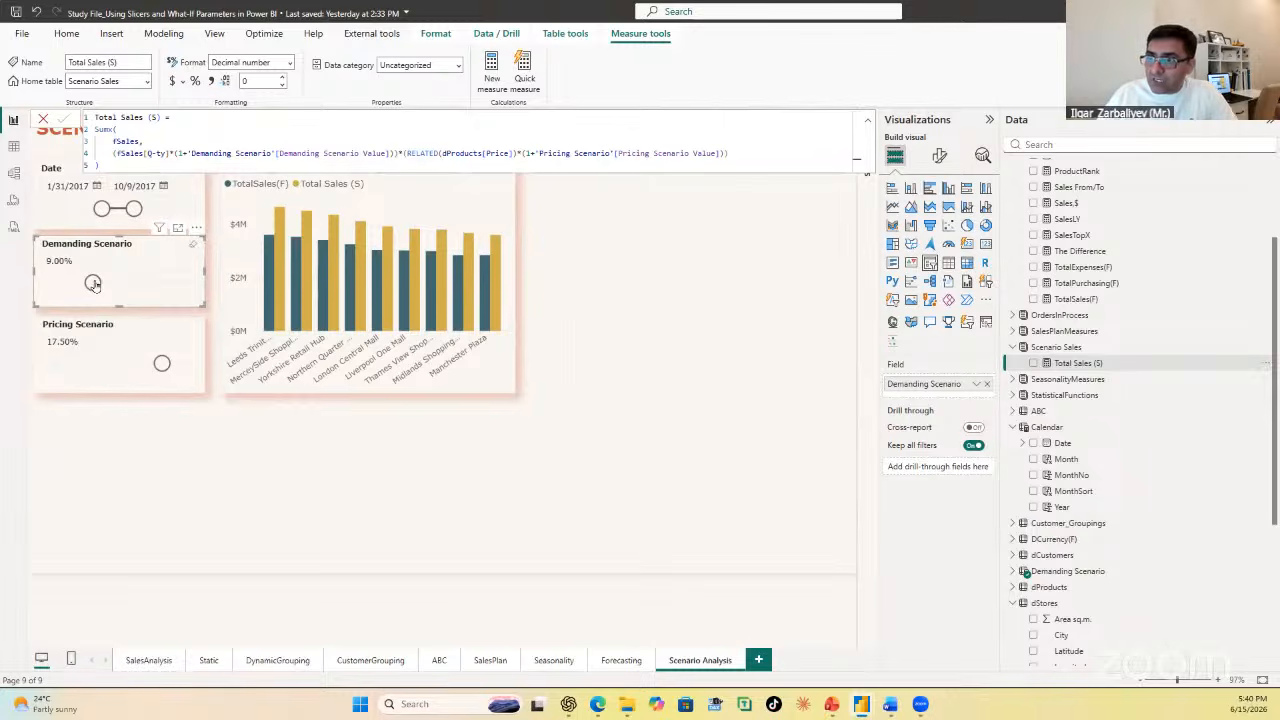
Step: Enter 0.105 as the exact value of the Demanding Scenario slicer
{"action": "double_click", "coordinate": [66, 262]}
{"action": "type", "text": "0"}
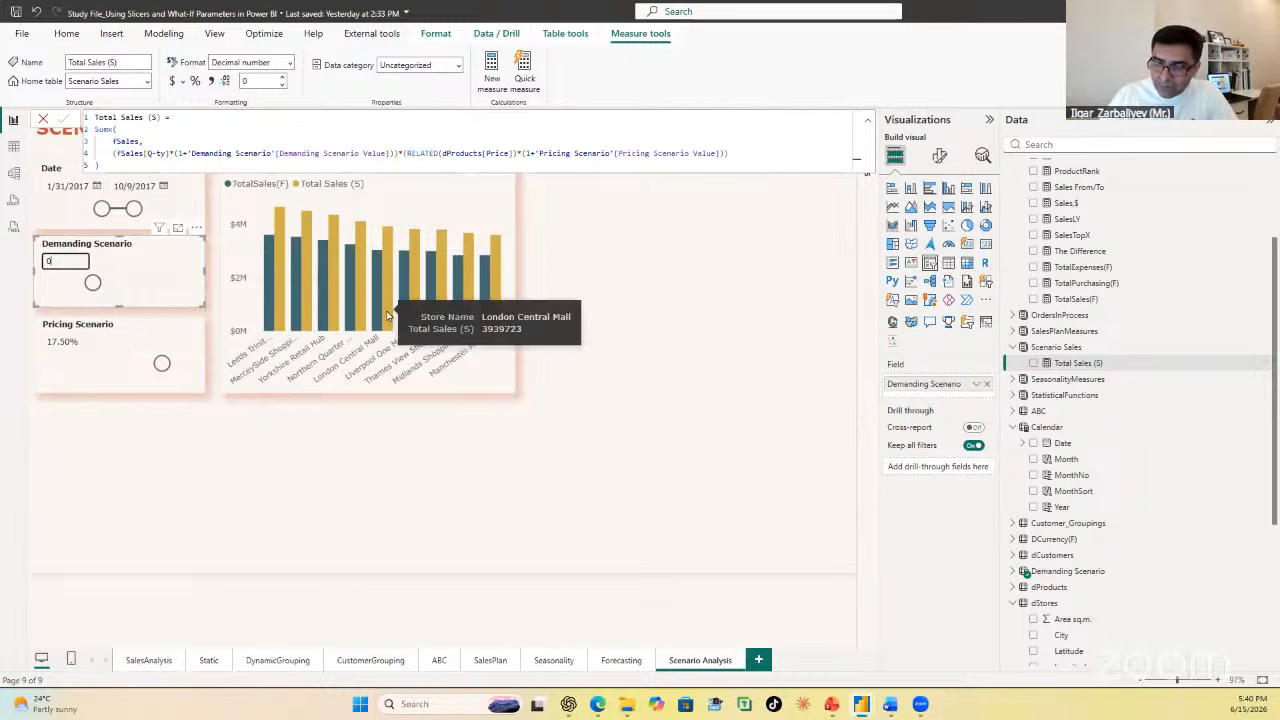
{"action": "type", "text": ".105"}
{"action": "key", "text": "Return"}
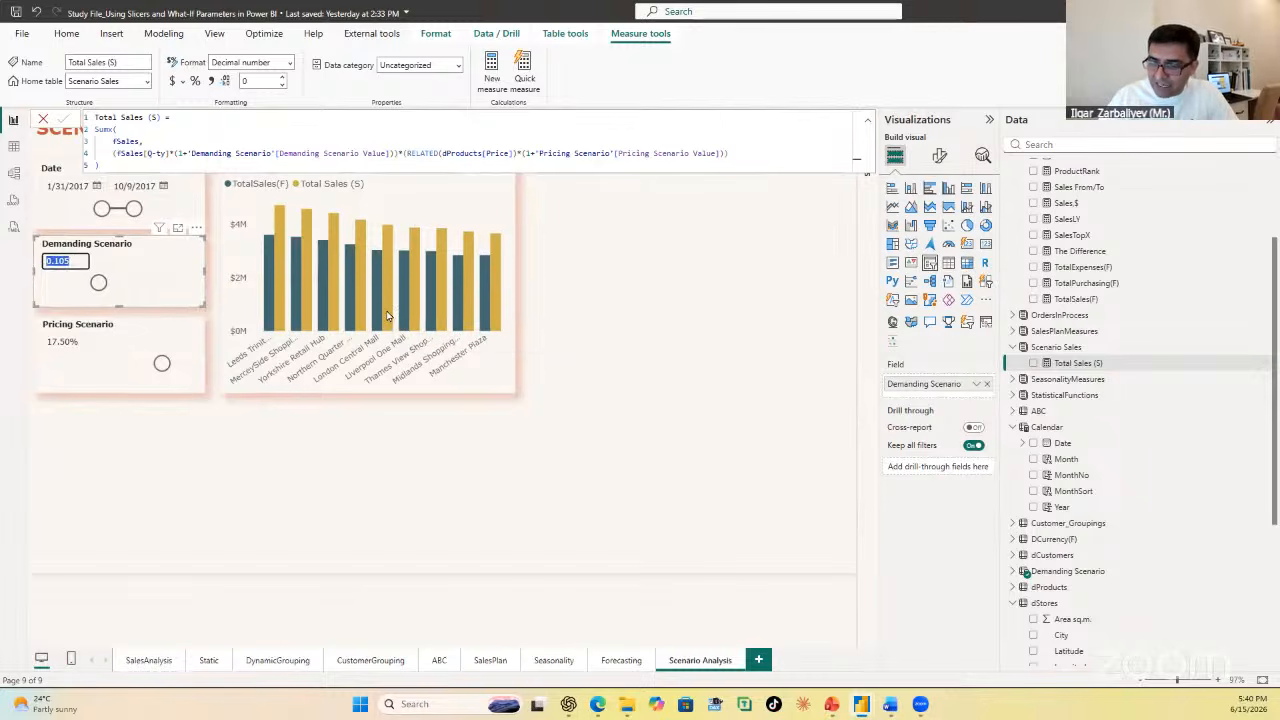
{"action": "type", "text": "0.105"}
{"action": "key", "text": "Return"}
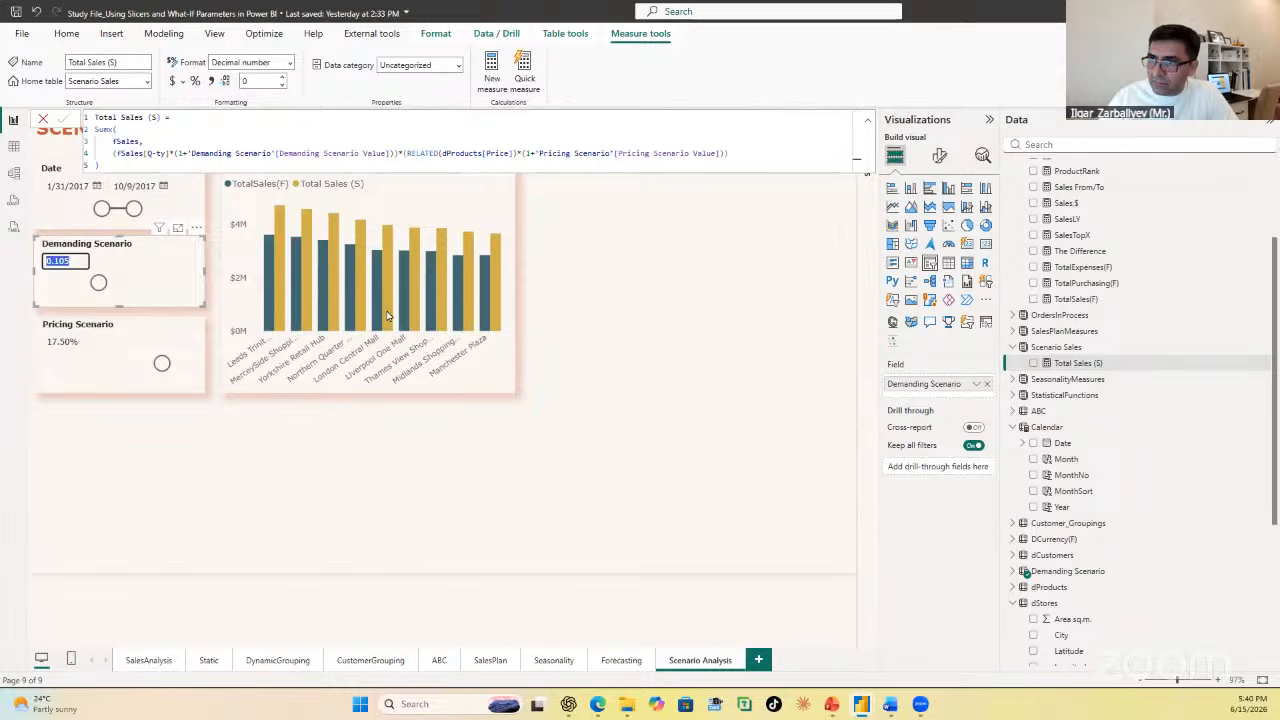
Step: Try a Demanding Scenario value of 0.345, then bring the slicer back to 10.50%
{"action": "type", "text": "0.345"}
{"action": "key", "text": "Return"}
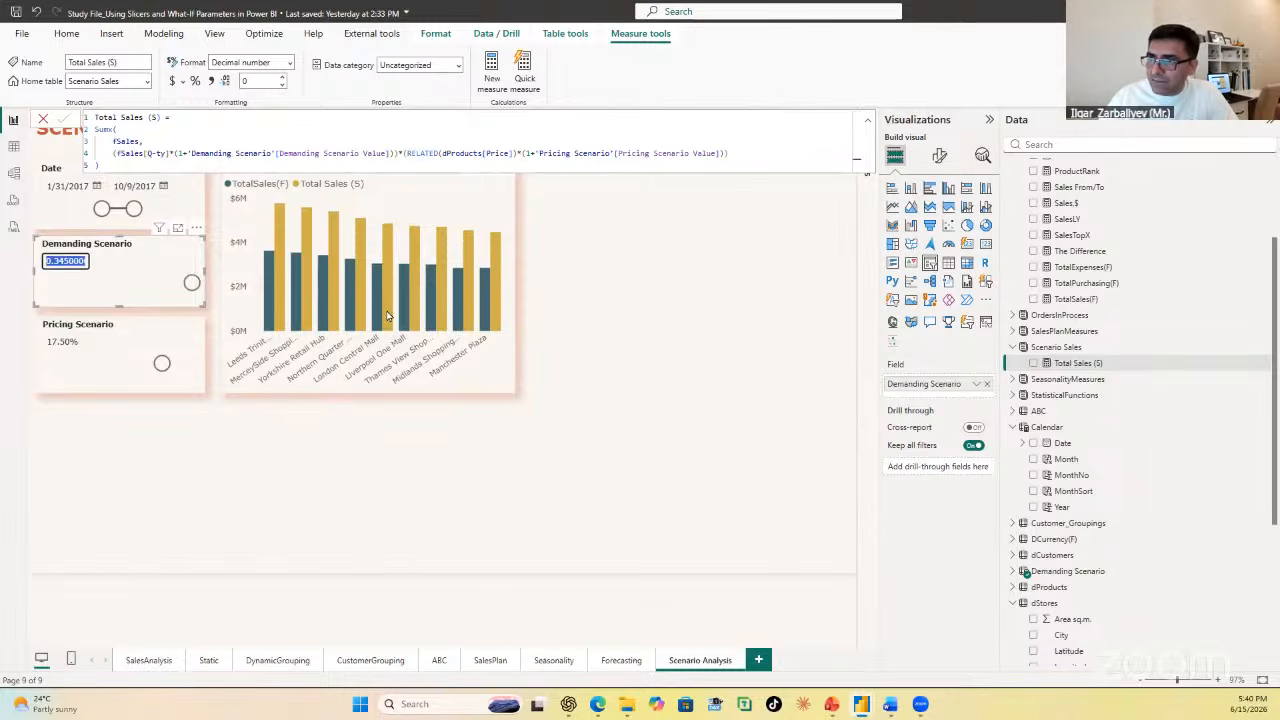
{"action": "left_click_drag", "start_coordinate": [192, 283], "coordinate": [100, 292]}
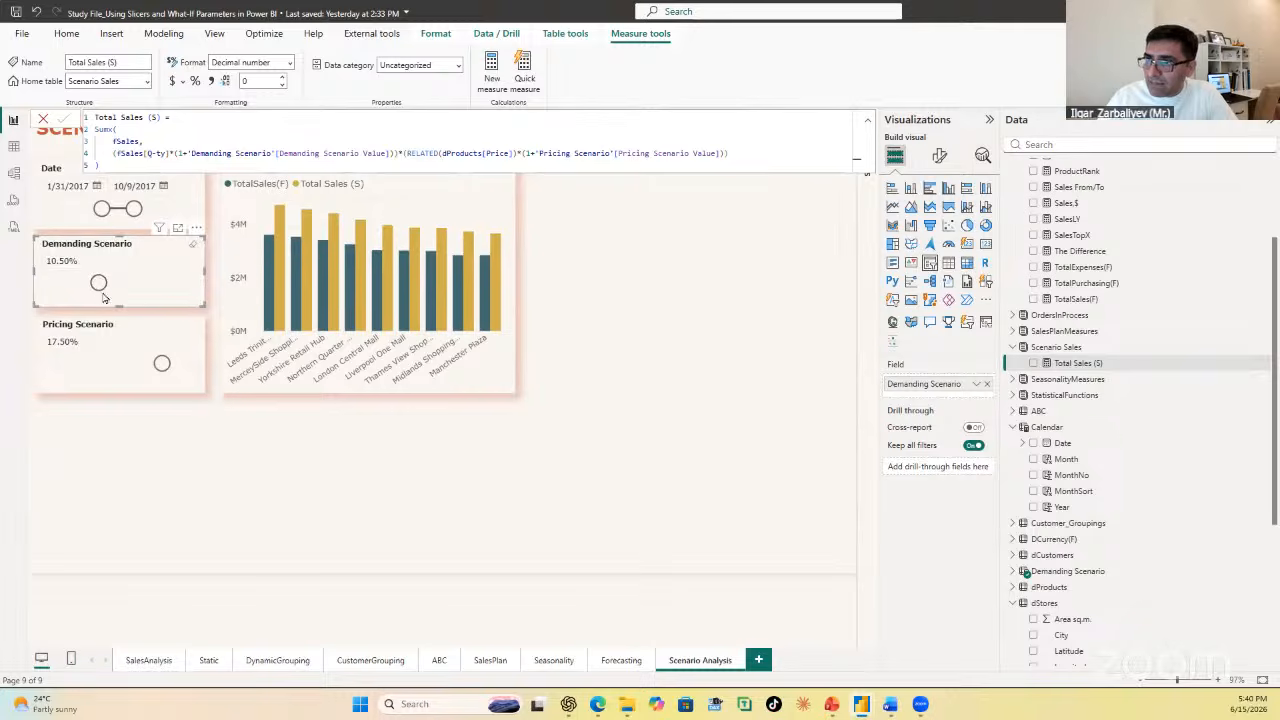
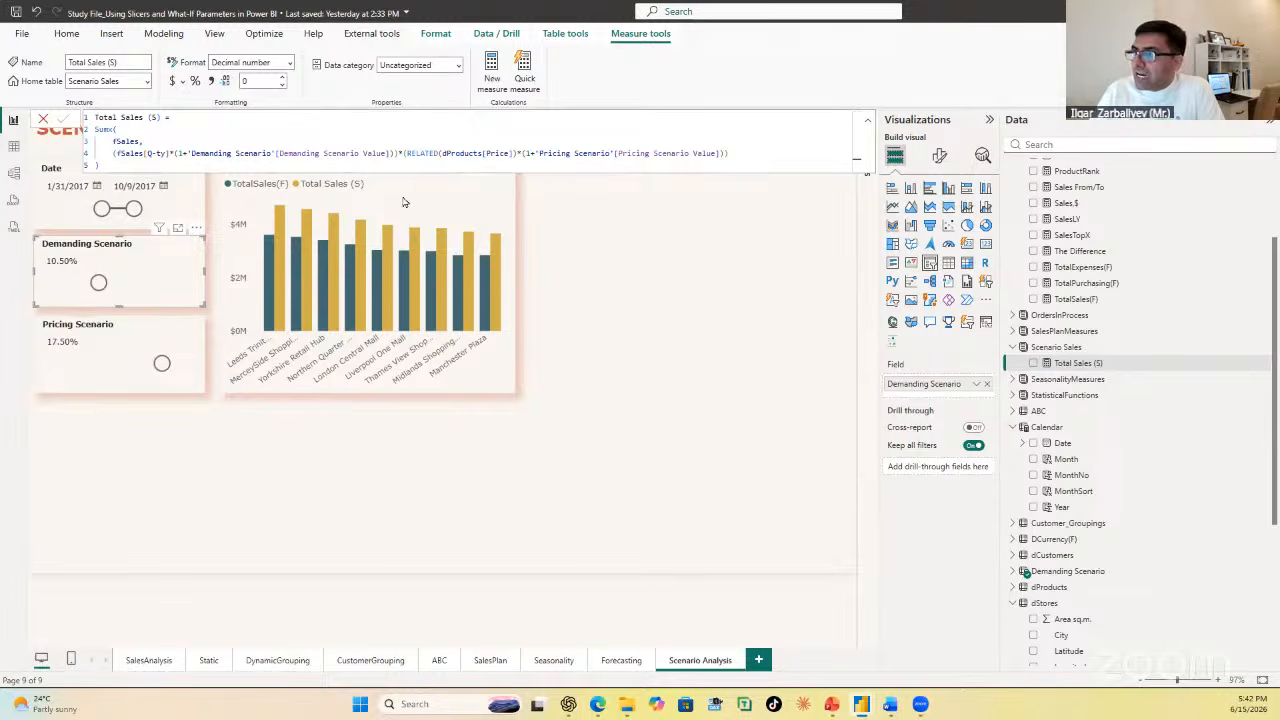
Step: Duplicate the TotalSales(F) and Total Sales (S) by Store Name chart and place the copy beside the original
{"action": "left_click", "coordinate": [678, 316]}
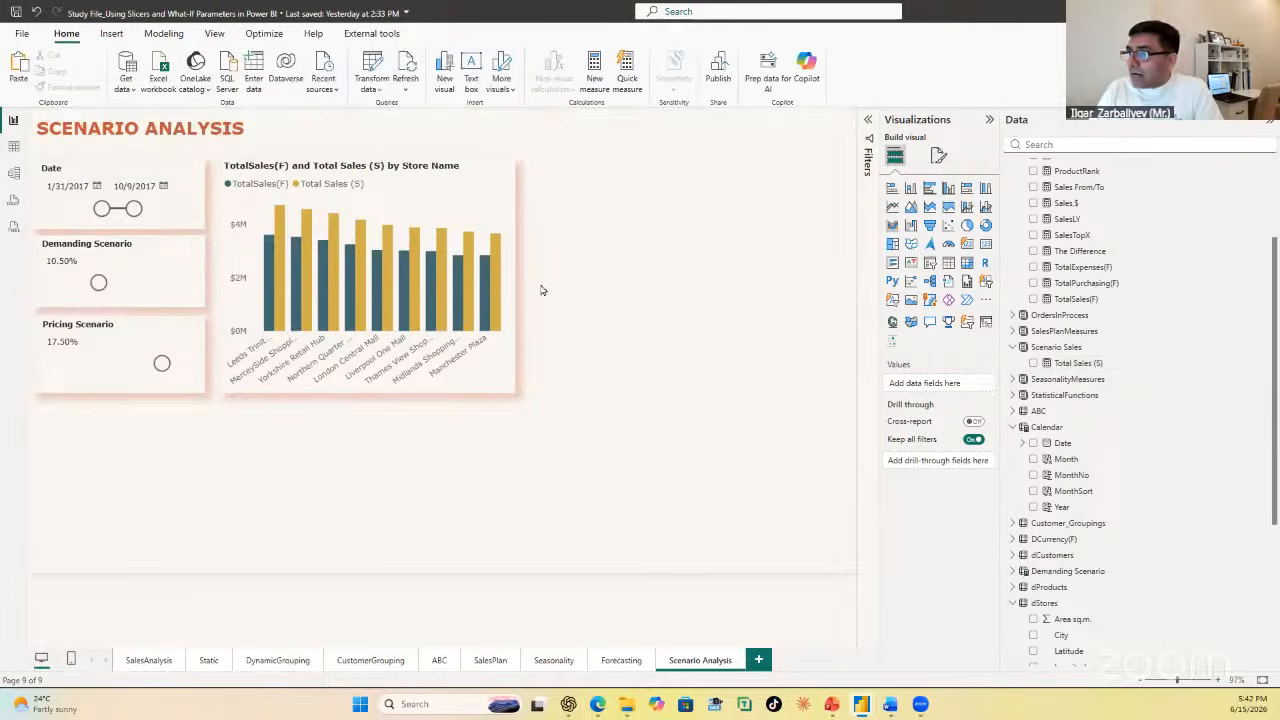
{"action": "left_click", "coordinate": [441, 194]}
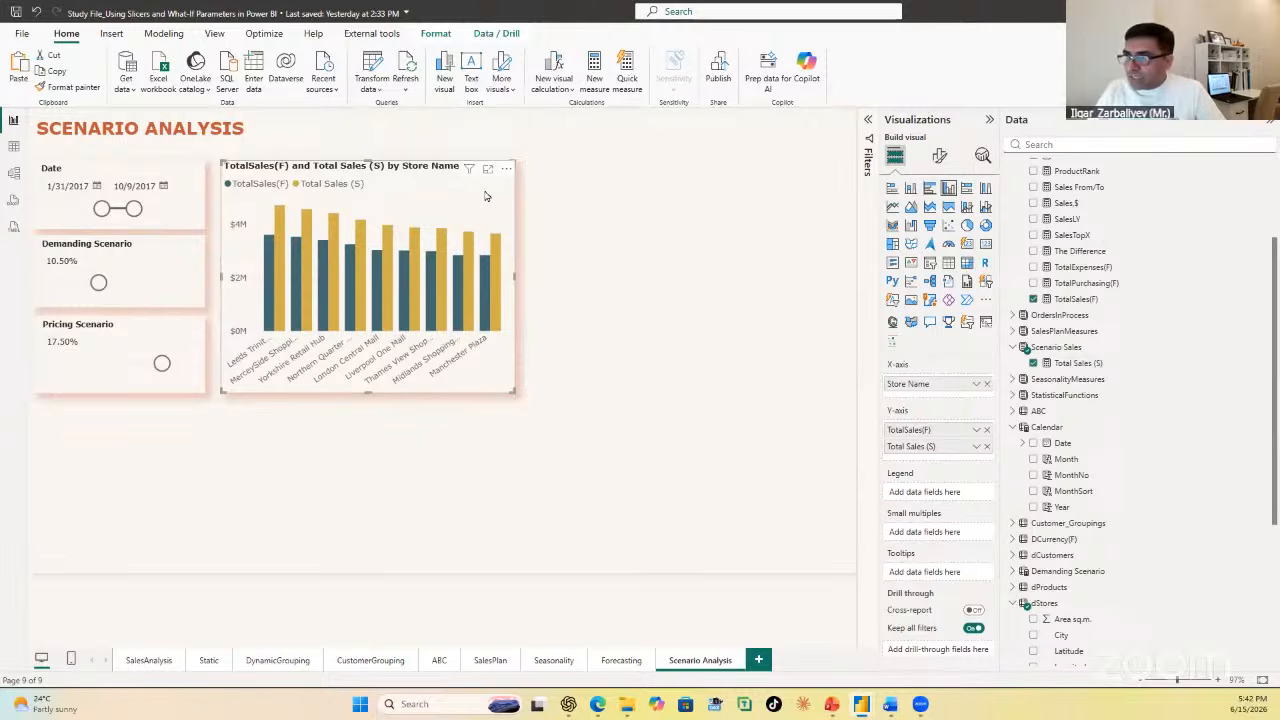
{"action": "key", "text": "ctrl+c"}
{"action": "key", "text": "ctrl+v"}
{"action": "left_click_drag", "start_coordinate": [485, 196], "coordinate": [766, 196]}
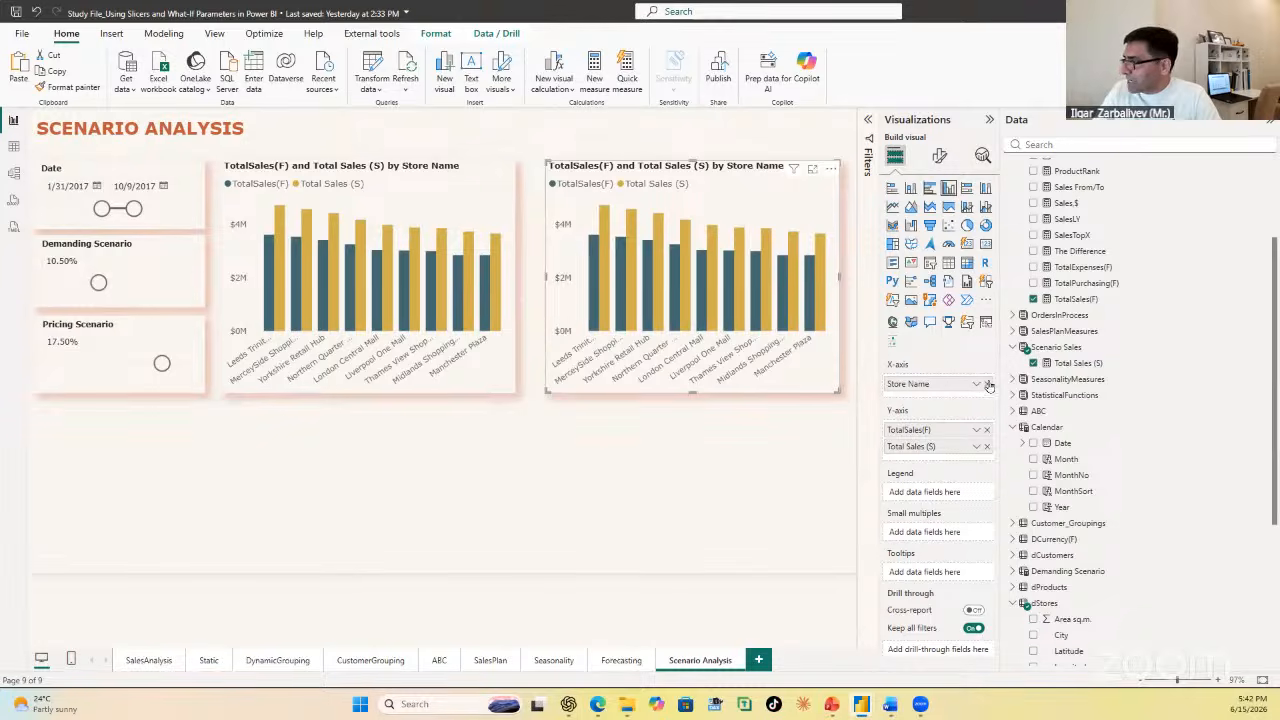
Step: Replace Store Name with Product subcategory from dProducts on the duplicated chart's X-axis
{"action": "left_click", "coordinate": [987, 384]}
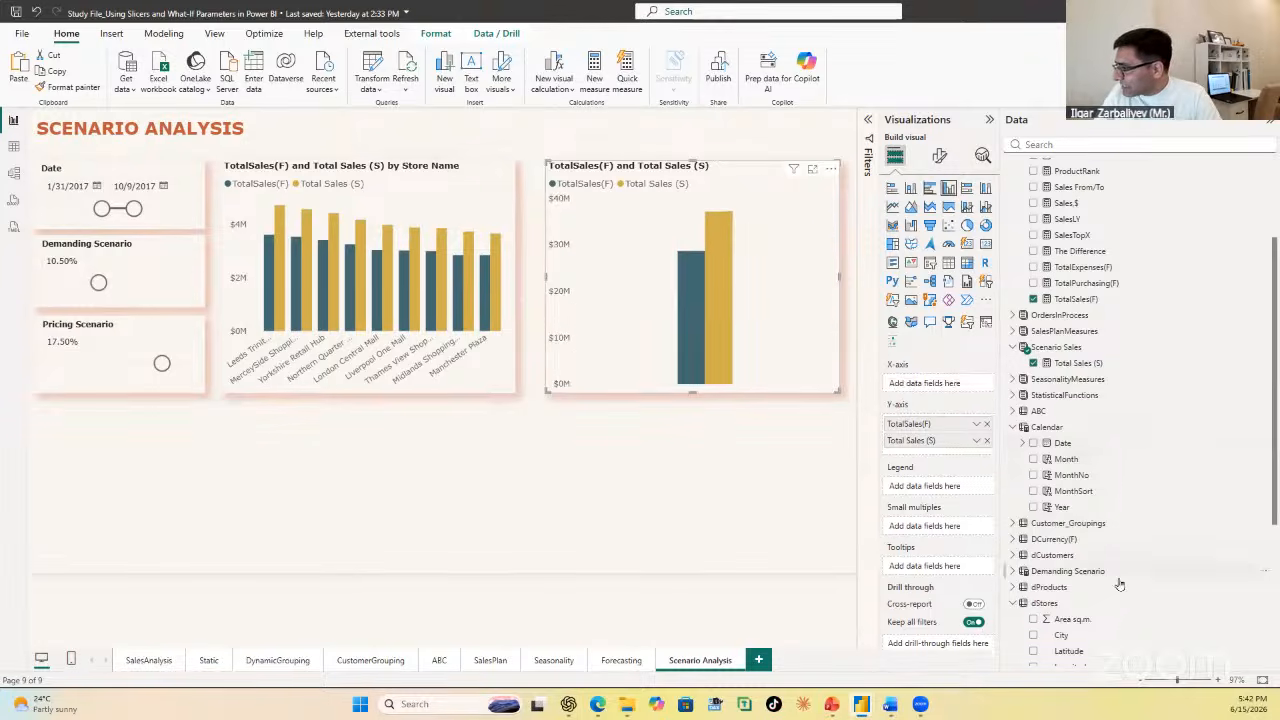
{"action": "left_click", "coordinate": [1013, 588]}
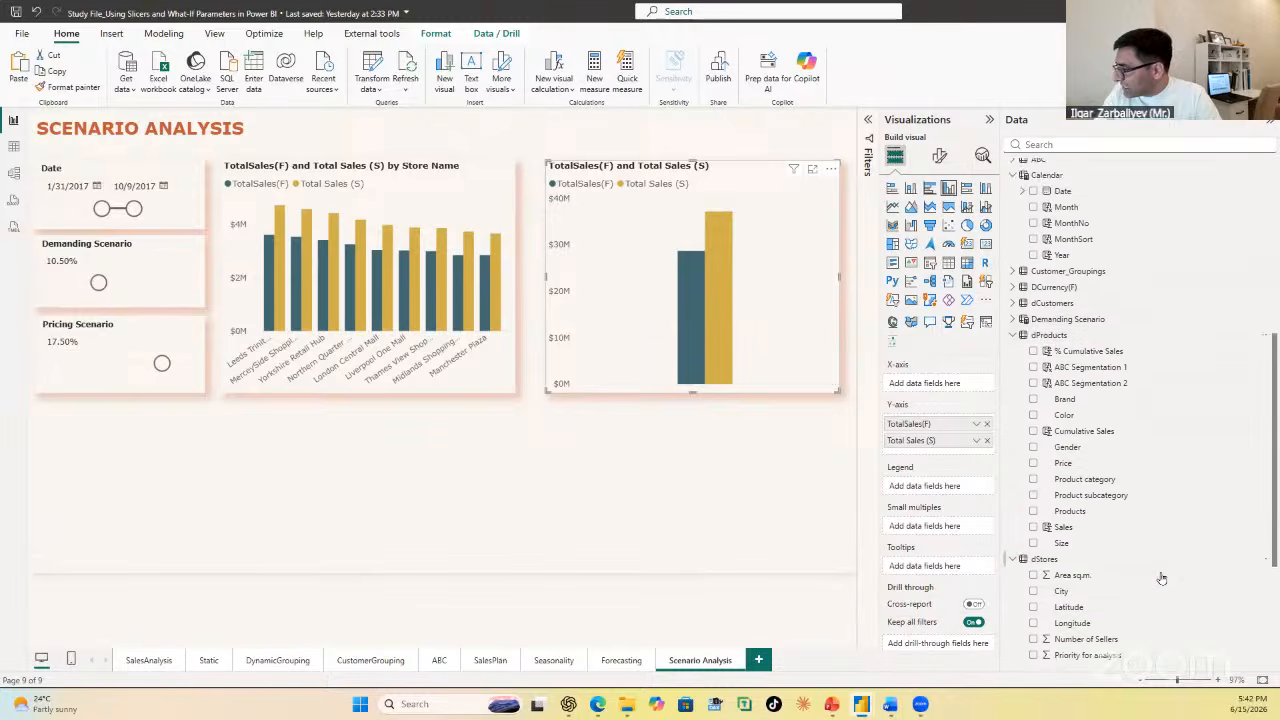
{"action": "left_click_drag", "start_coordinate": [1117, 463], "coordinate": [970, 386]}
{"action": "left_click", "coordinate": [298, 463]}
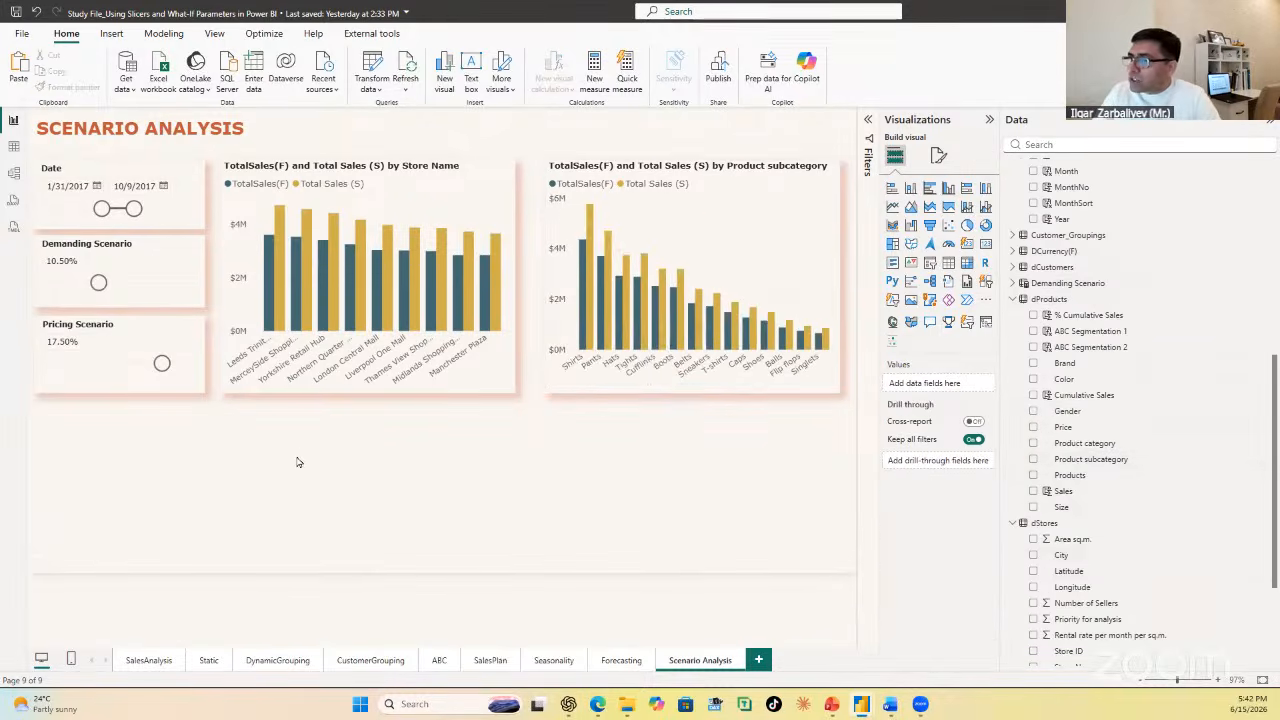
Step: Place another copy of the Store Name chart beneath the two charts and resize it to span their combined width
{"action": "left_click", "coordinate": [510, 381]}
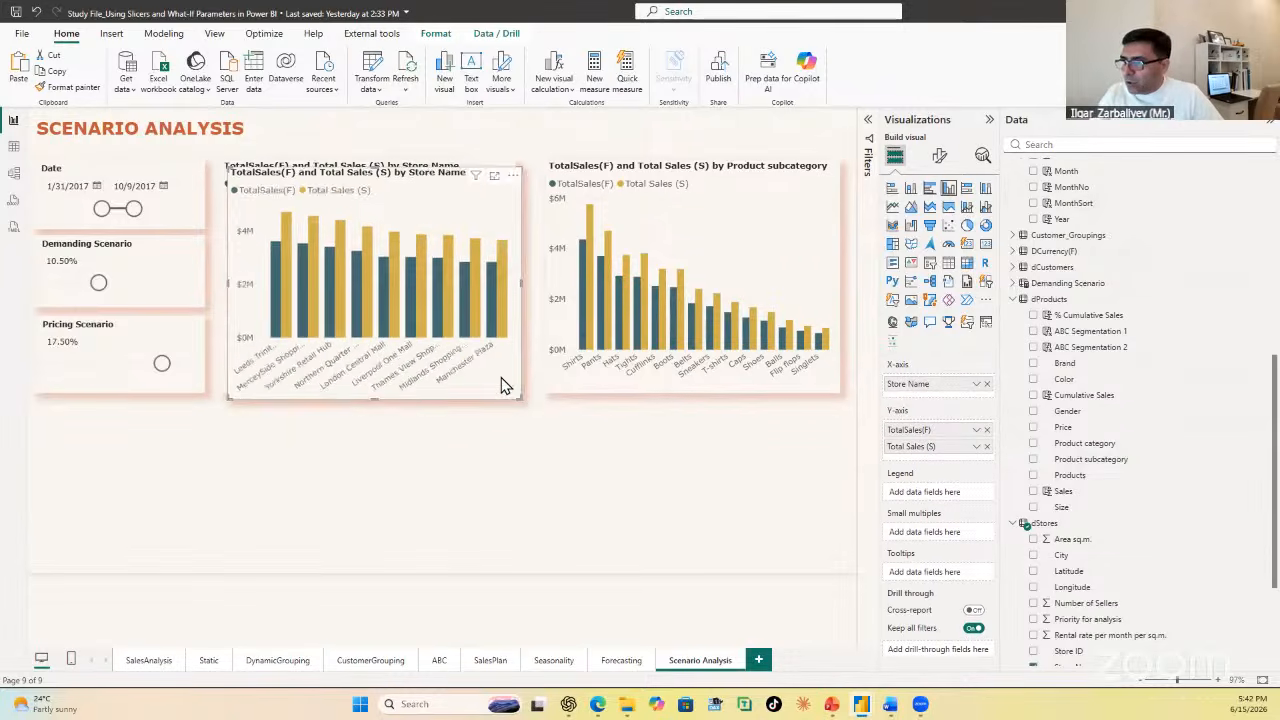
{"action": "left_click_drag", "start_coordinate": [505, 386], "coordinate": [500, 551]}
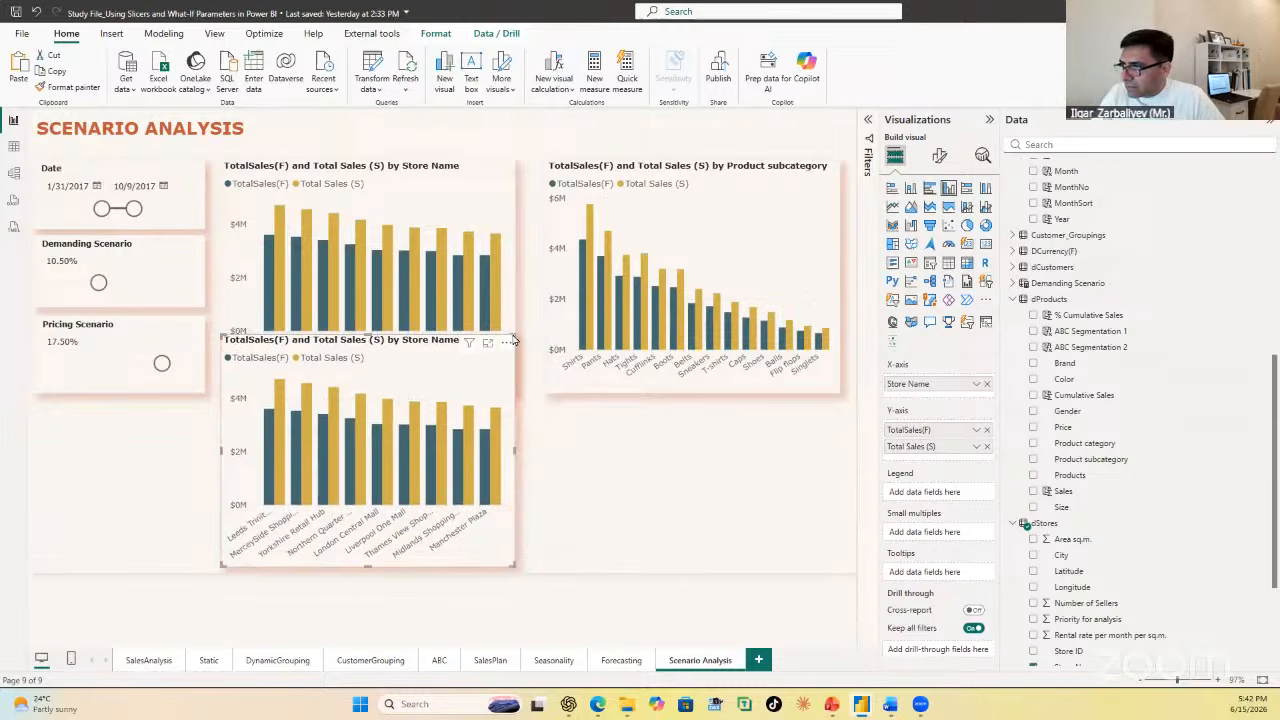
{"action": "left_click", "coordinate": [550, 480]}
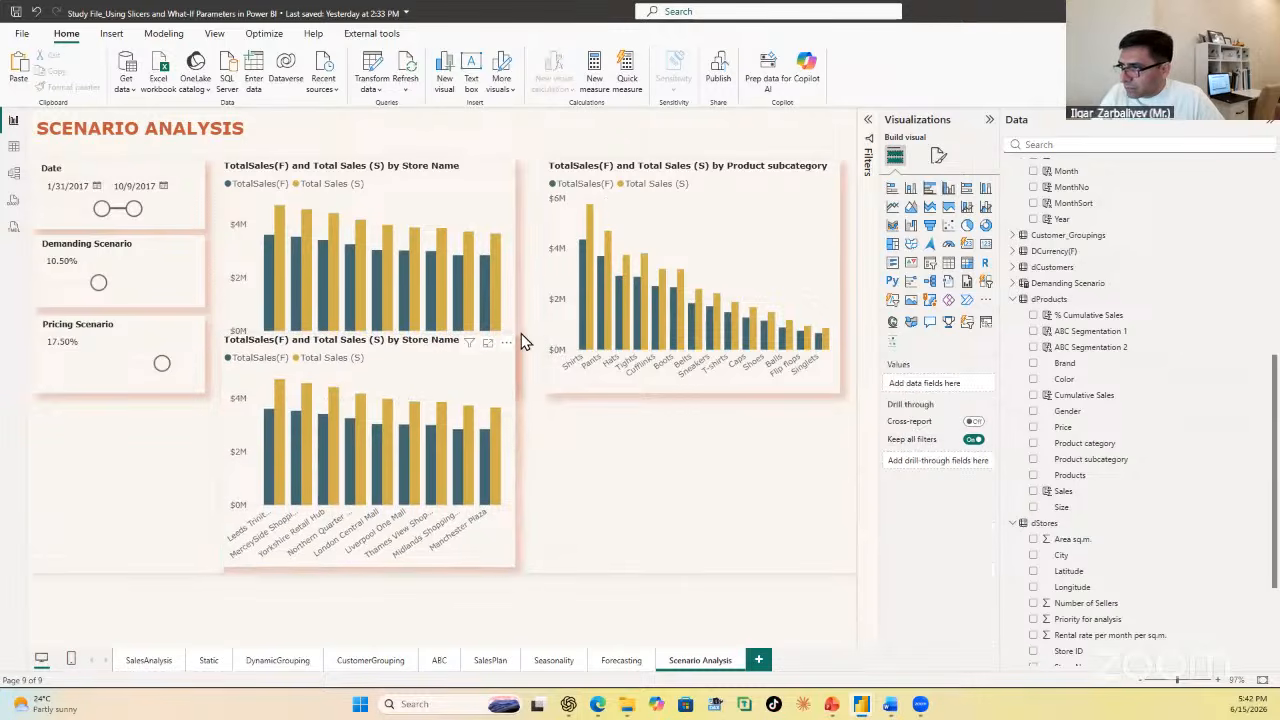
{"action": "left_click", "coordinate": [516, 340]}
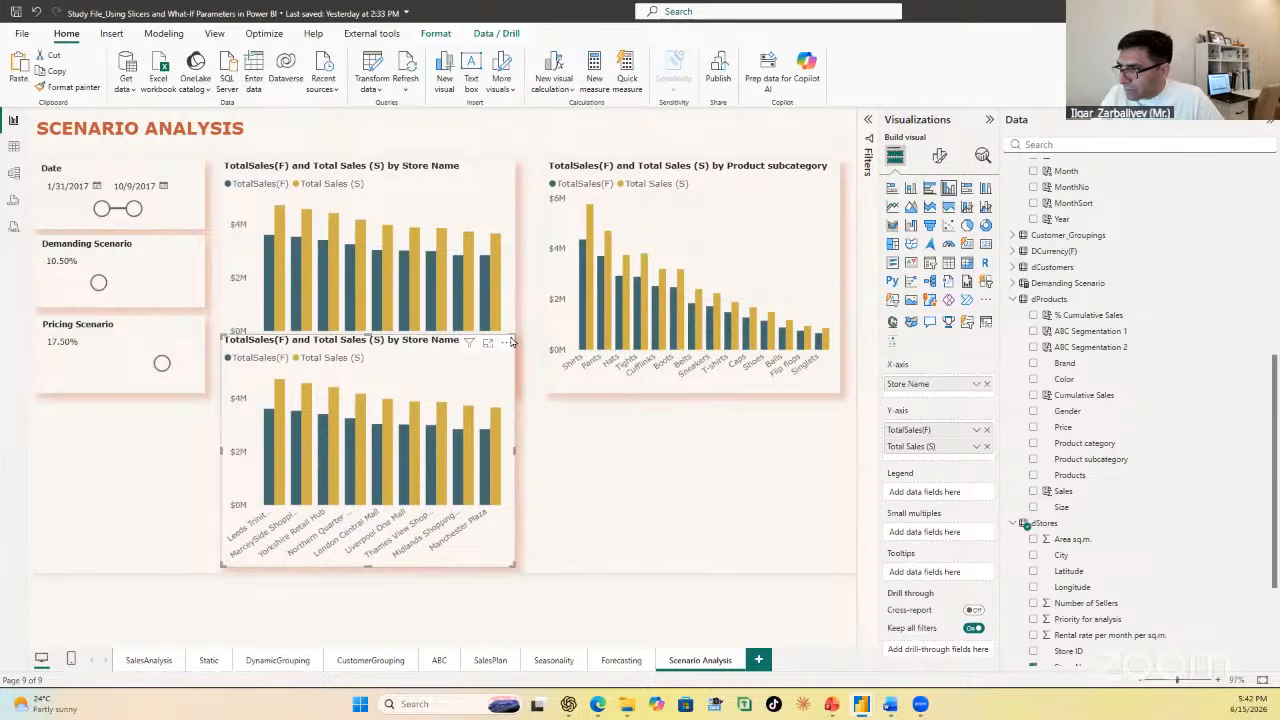
{"action": "left_click_drag", "start_coordinate": [513, 336], "coordinate": [840, 409]}
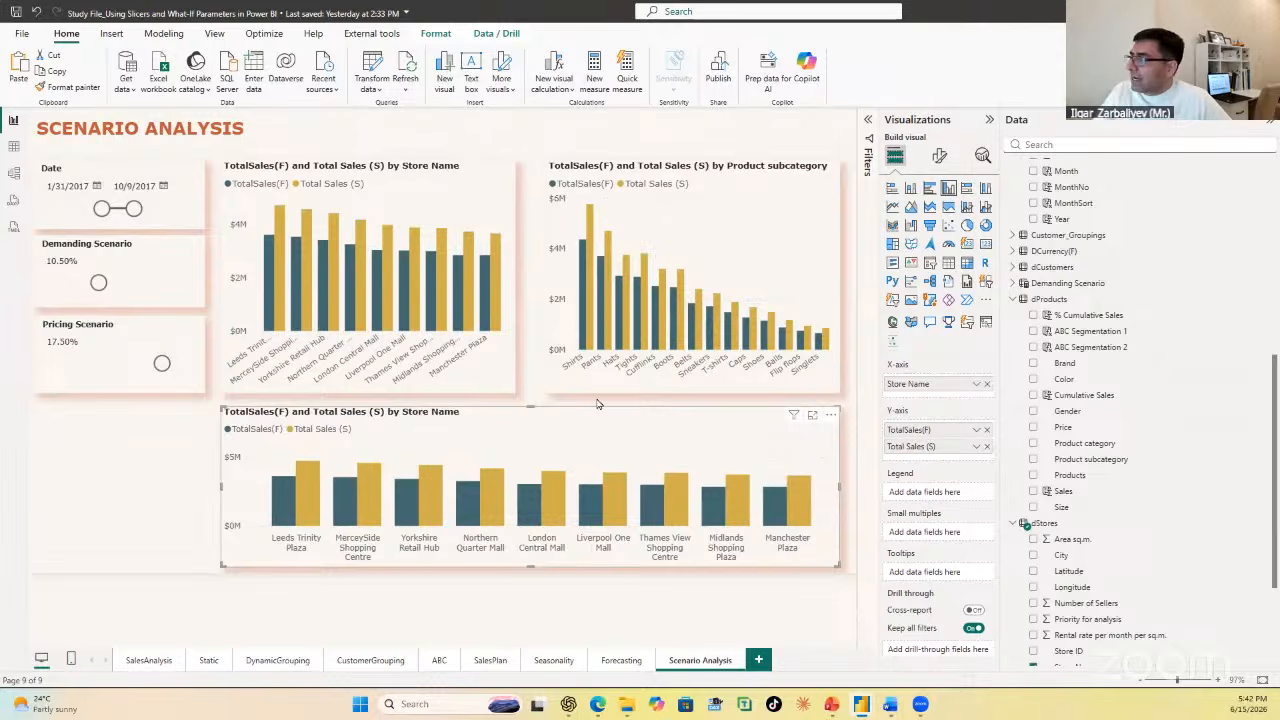
Step: Replace Store Name with the Calendar Date field on the wide chart's X-axis, using plain Date instead of the date hierarchy
{"action": "left_click", "coordinate": [987, 386]}
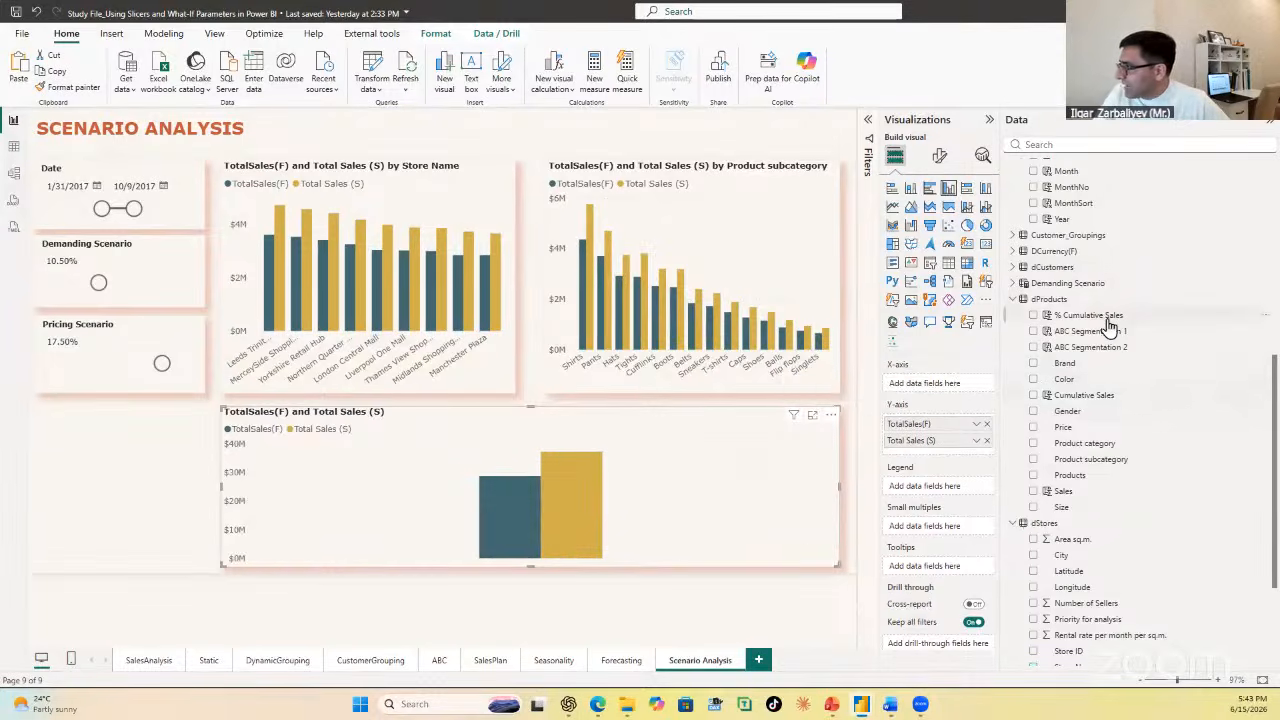
{"action": "scroll", "coordinate": [1128, 290], "scroll_direction": "up", "scroll_amount": 5}
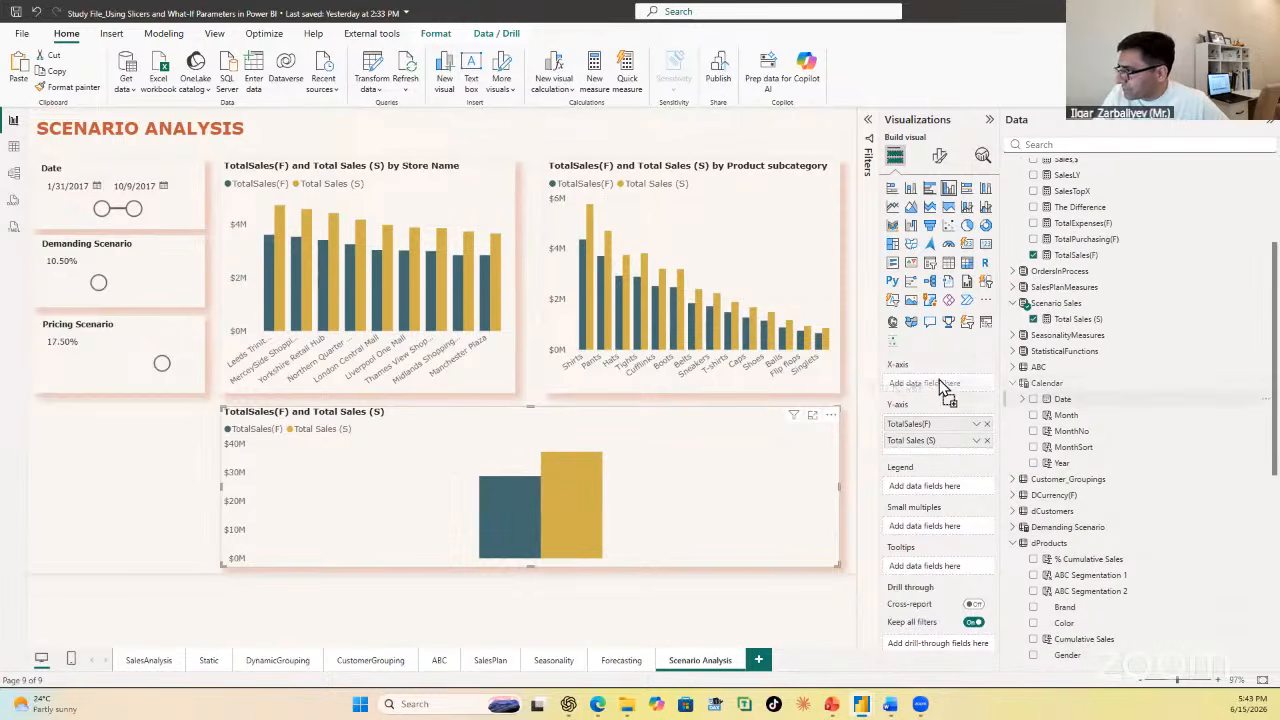
{"action": "left_click_drag", "start_coordinate": [945, 380], "coordinate": [947, 383]}
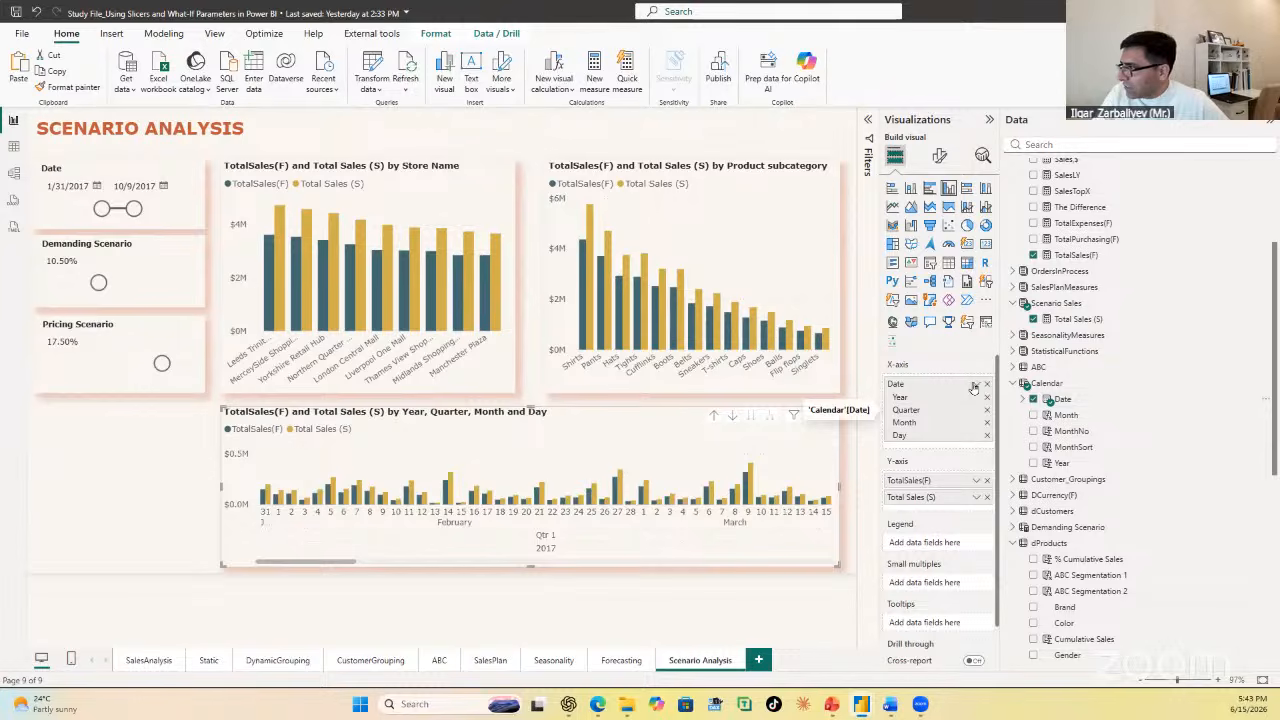
{"action": "left_click", "coordinate": [976, 385]}
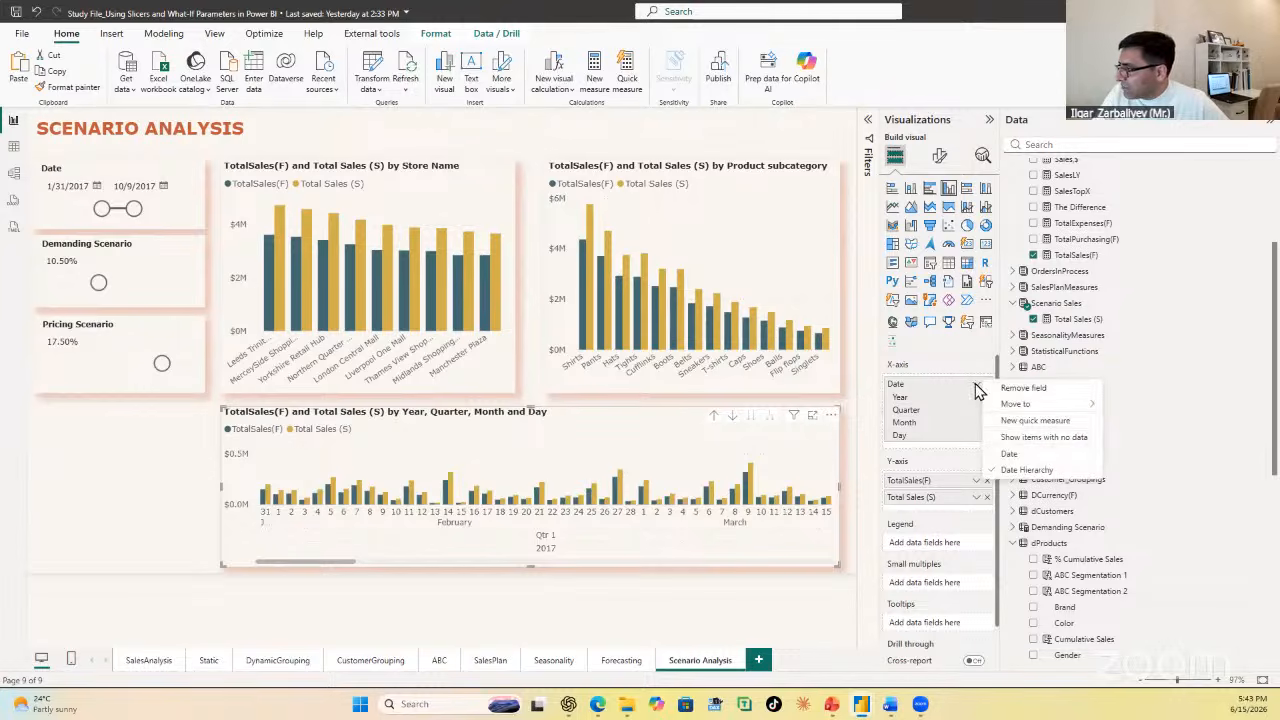
{"action": "left_click", "coordinate": [1034, 455]}
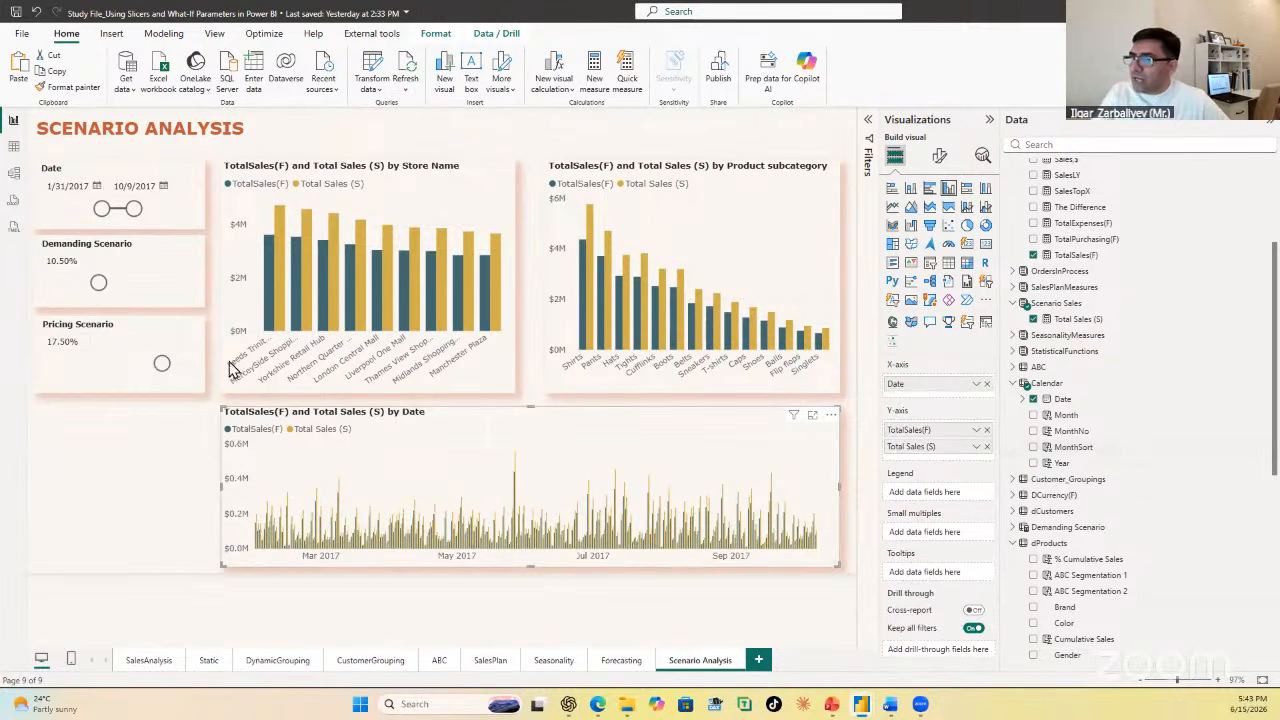
Step: Set the Date slicer's start date to 5/10/2017
{"action": "left_click_drag", "start_coordinate": [107, 215], "coordinate": [115, 210]}
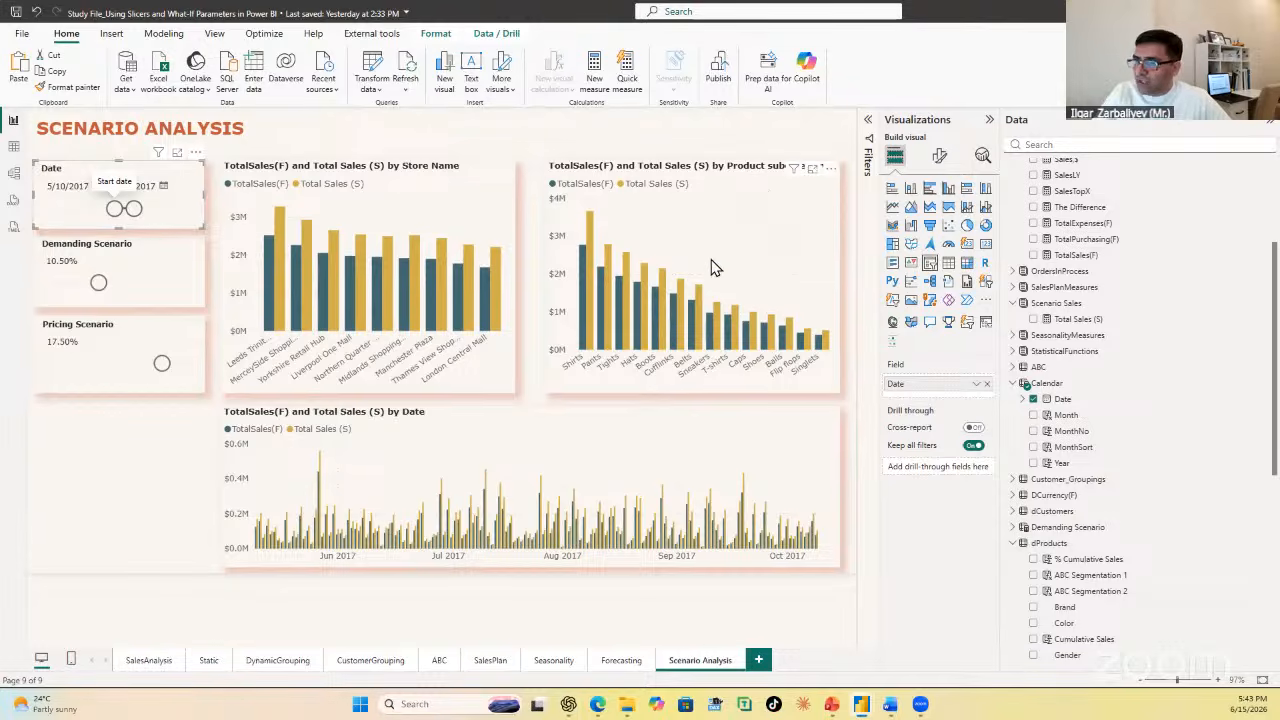
{"action": "left_click", "coordinate": [130, 436]}
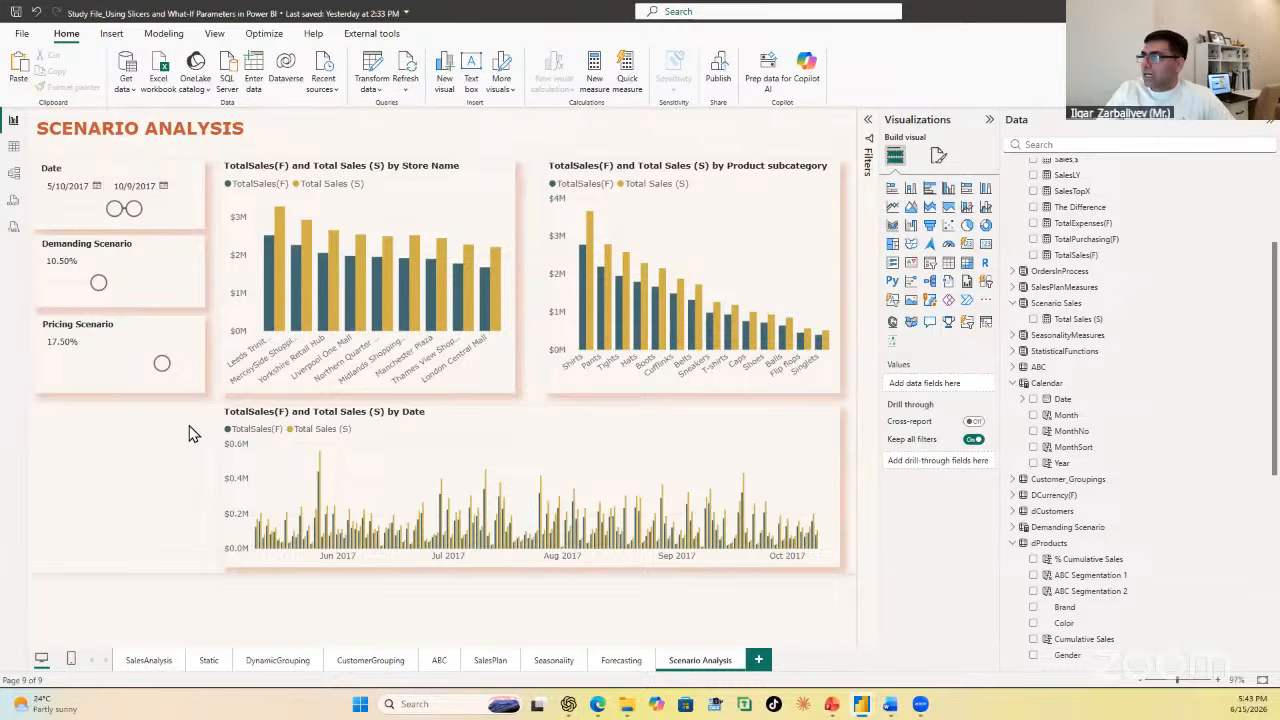
Step: Add a small card showing Demanding Scenario Value below the Pricing Scenario slicer, sized to fit both the value and its label
{"action": "left_click", "coordinate": [985, 243]}
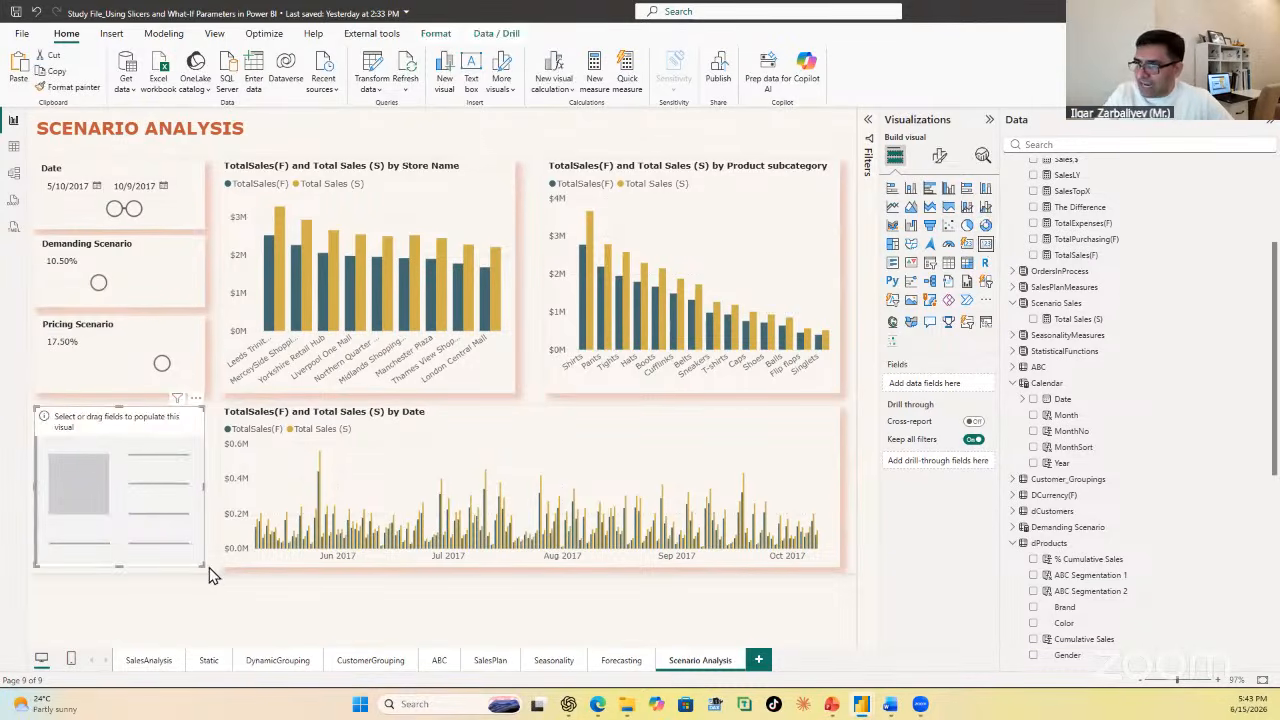
{"action": "left_click_drag", "start_coordinate": [203, 566], "coordinate": [192, 448]}
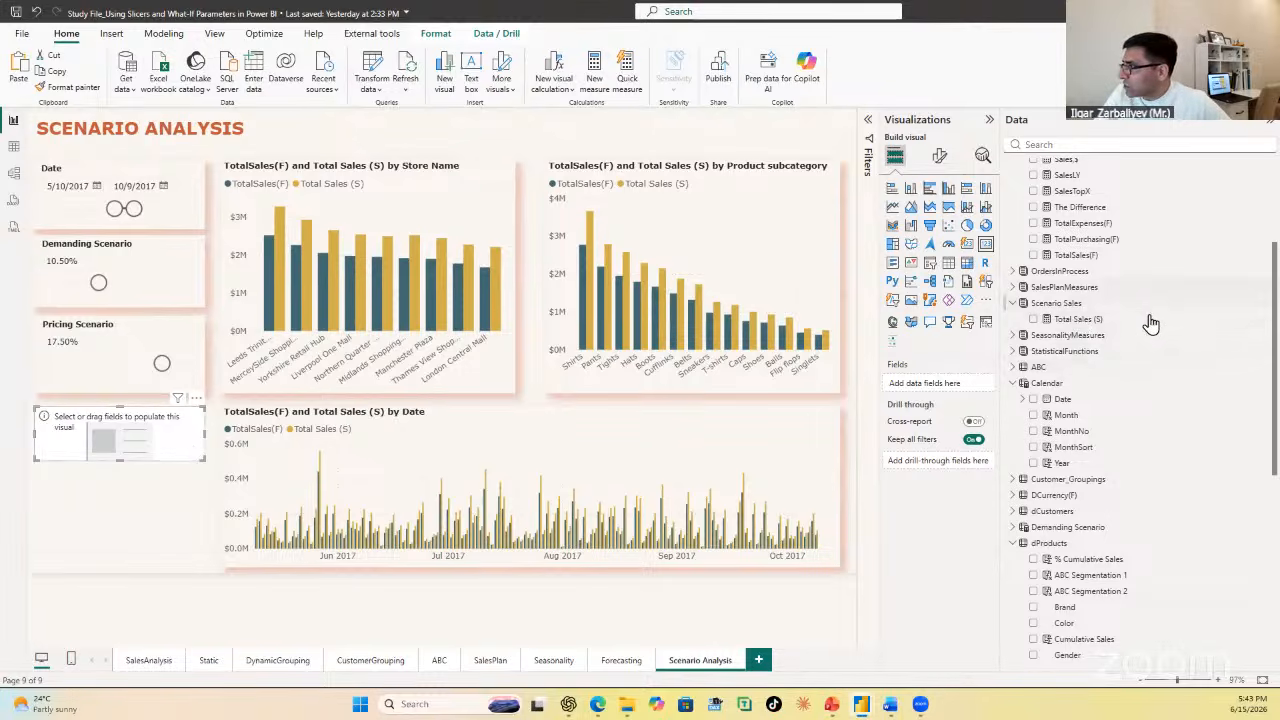
{"action": "scroll", "coordinate": [1110, 372], "scroll_direction": "down", "scroll_amount": 5}
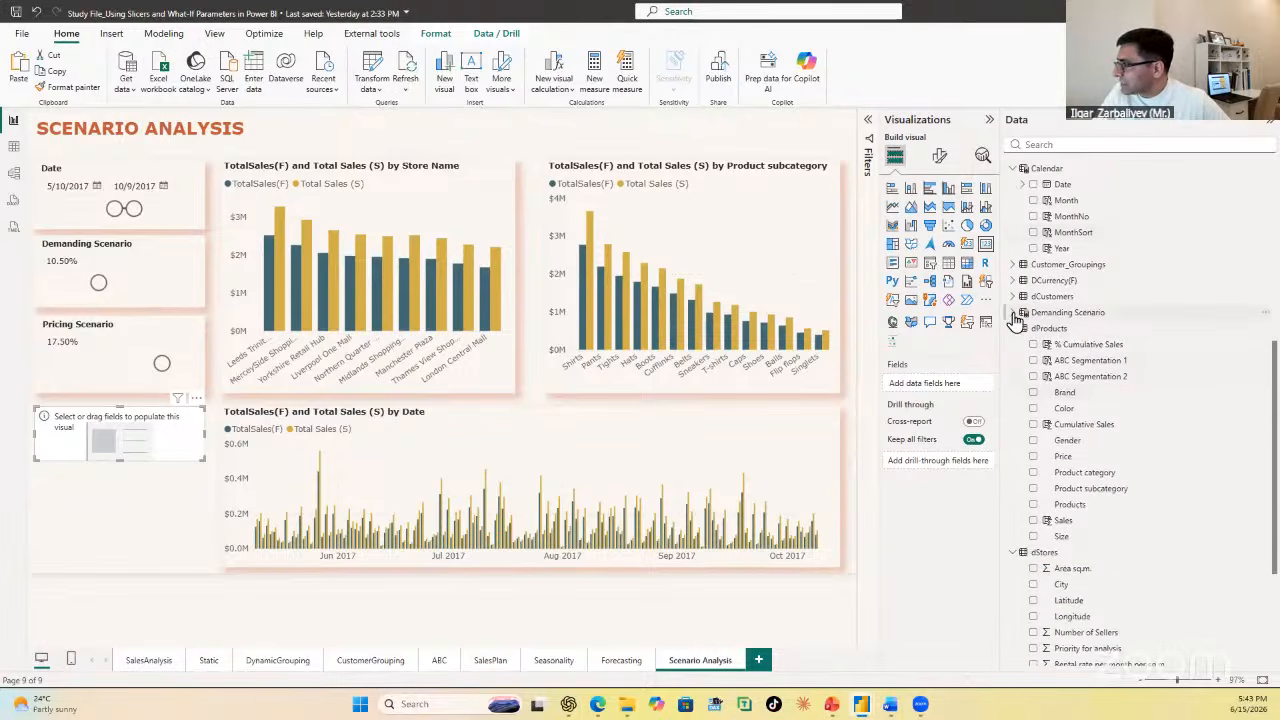
{"action": "left_click", "coordinate": [1014, 314]}
{"action": "left_click_drag", "start_coordinate": [1108, 345], "coordinate": [124, 440]}
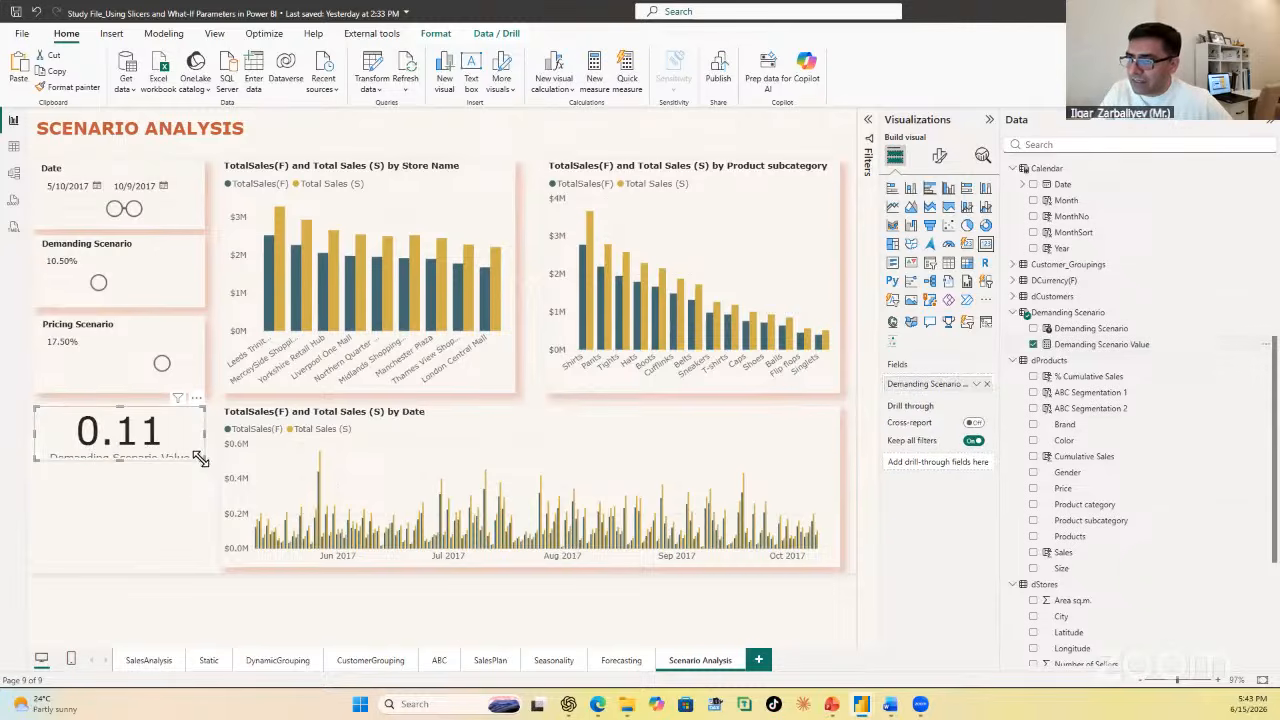
{"action": "left_click_drag", "start_coordinate": [200, 458], "coordinate": [205, 486]}
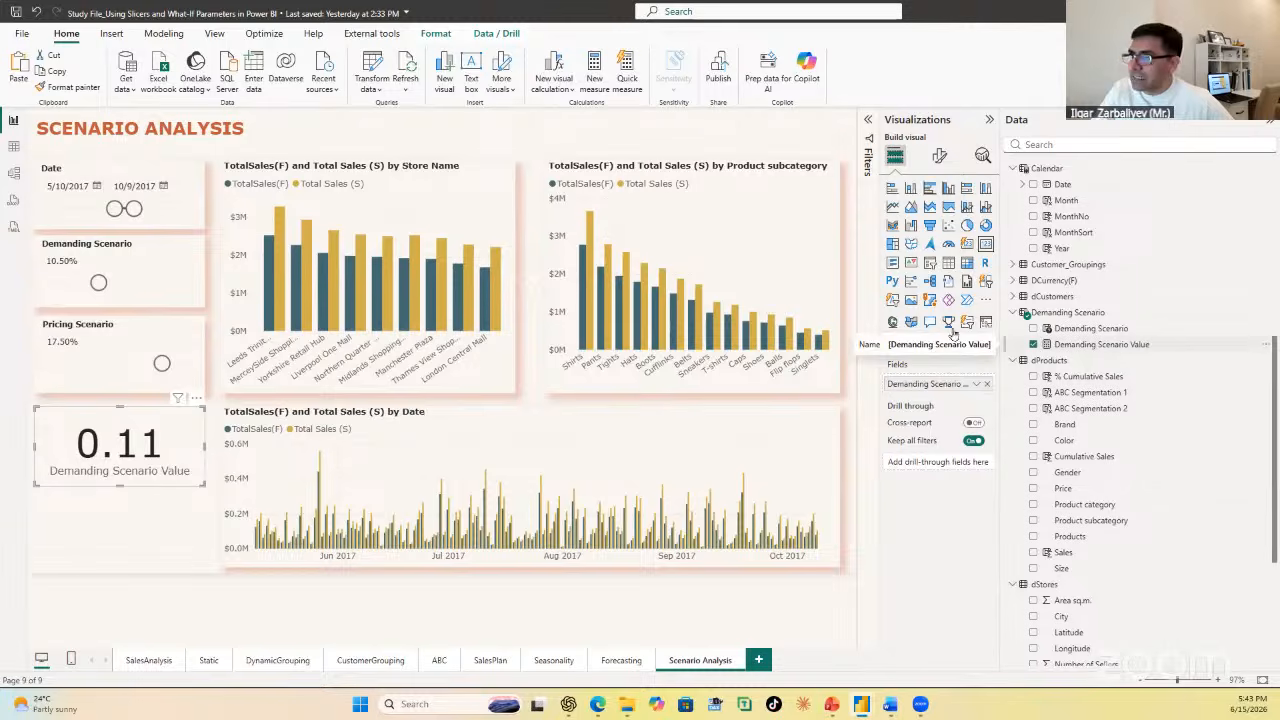
Step: Format the Demanding Scenario Value measure as a percentage in the table data, then return to the Scenario Analysis report page
{"action": "left_click", "coordinate": [14, 147]}
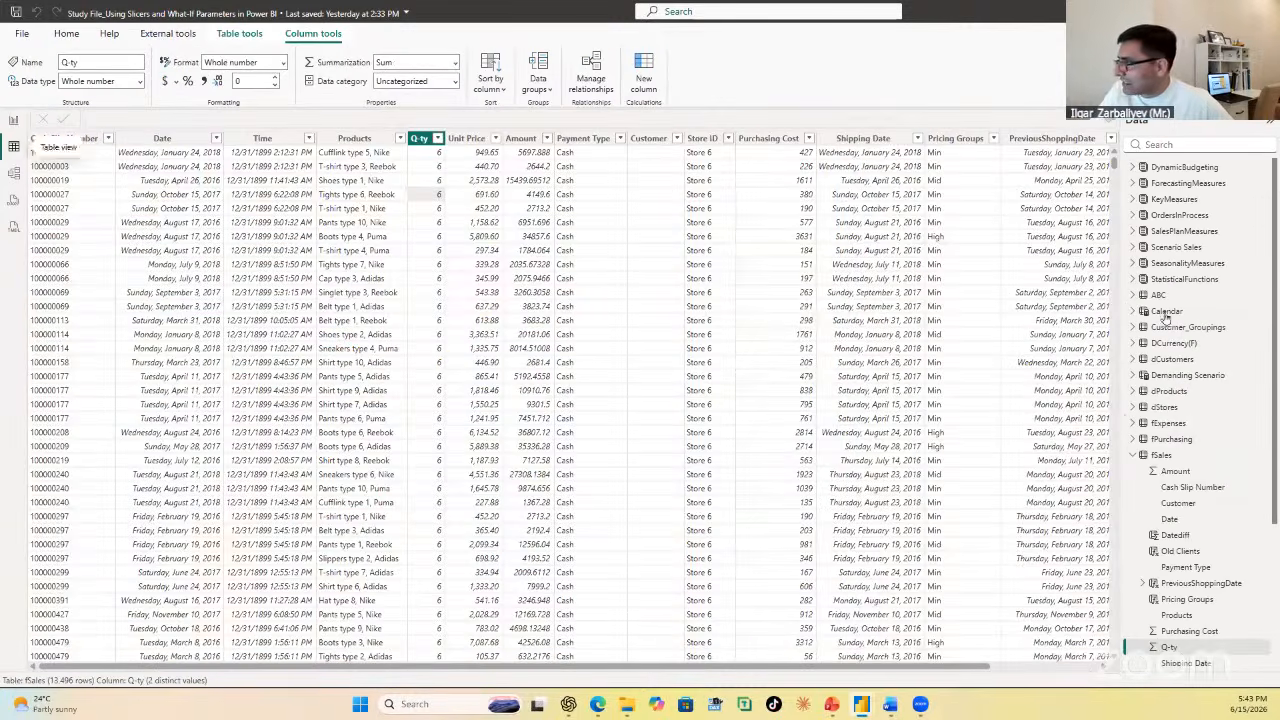
{"action": "left_click", "coordinate": [1134, 376]}
{"action": "left_click", "coordinate": [1205, 407]}
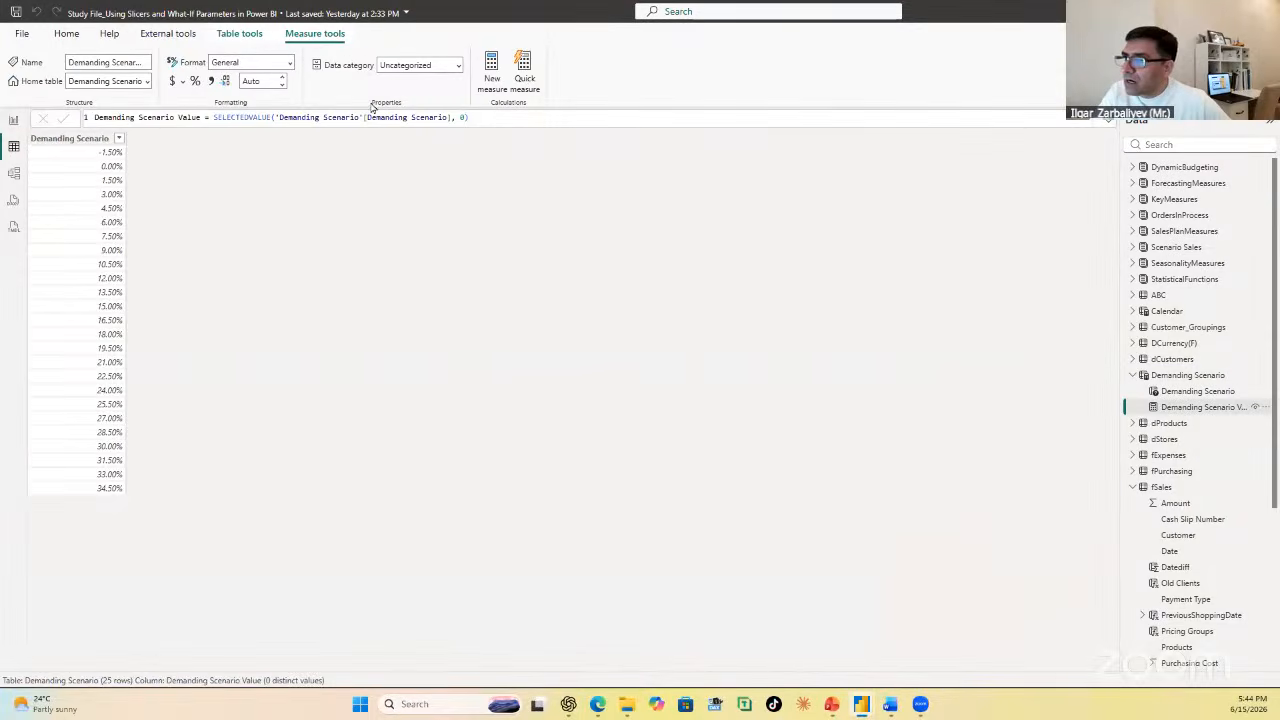
{"action": "left_click", "coordinate": [197, 81]}
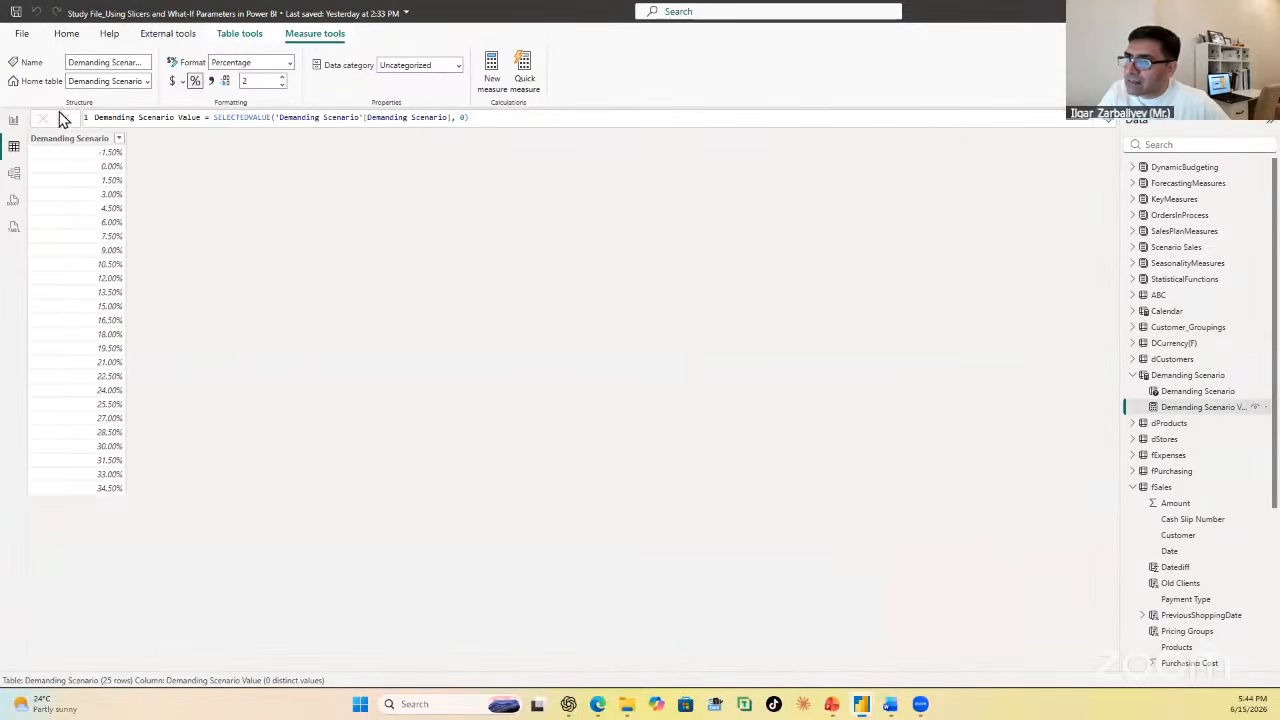
{"action": "left_click", "coordinate": [16, 121]}
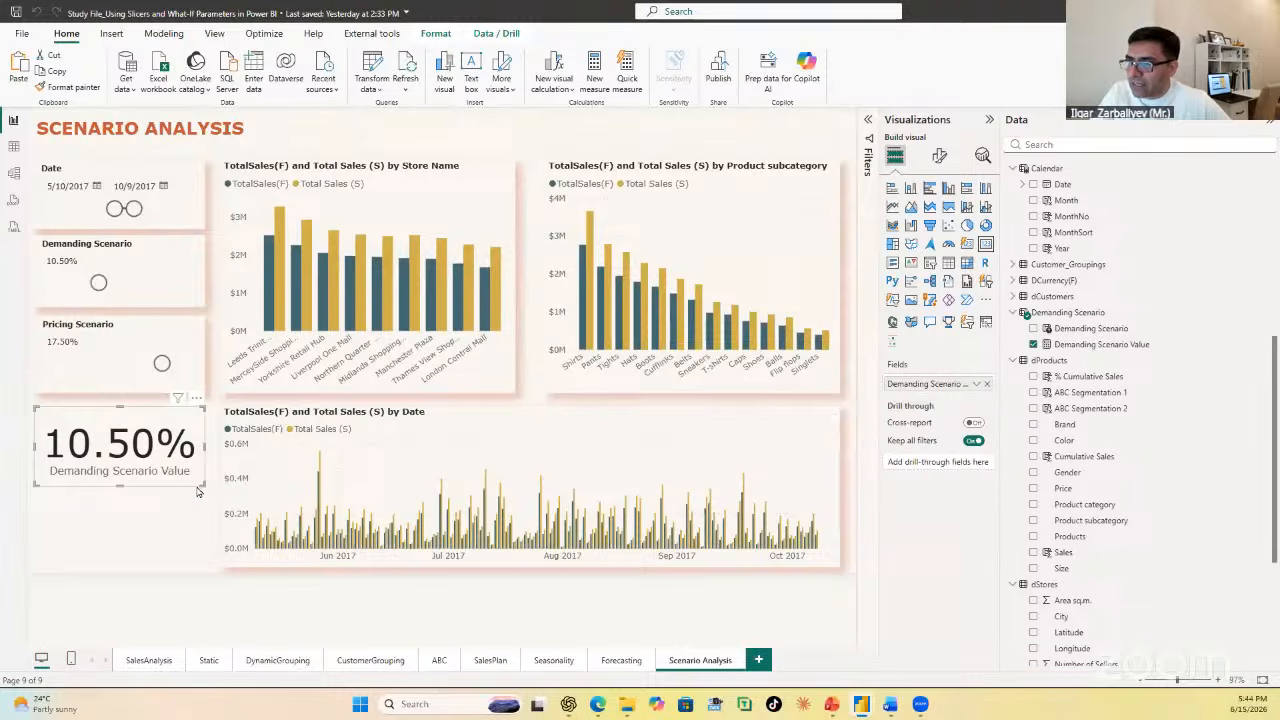
Step: Set the Demanding Scenario Value card's callout value font size to 20
{"action": "left_click", "coordinate": [939, 155]}
{"action": "left_click", "coordinate": [905, 249]}
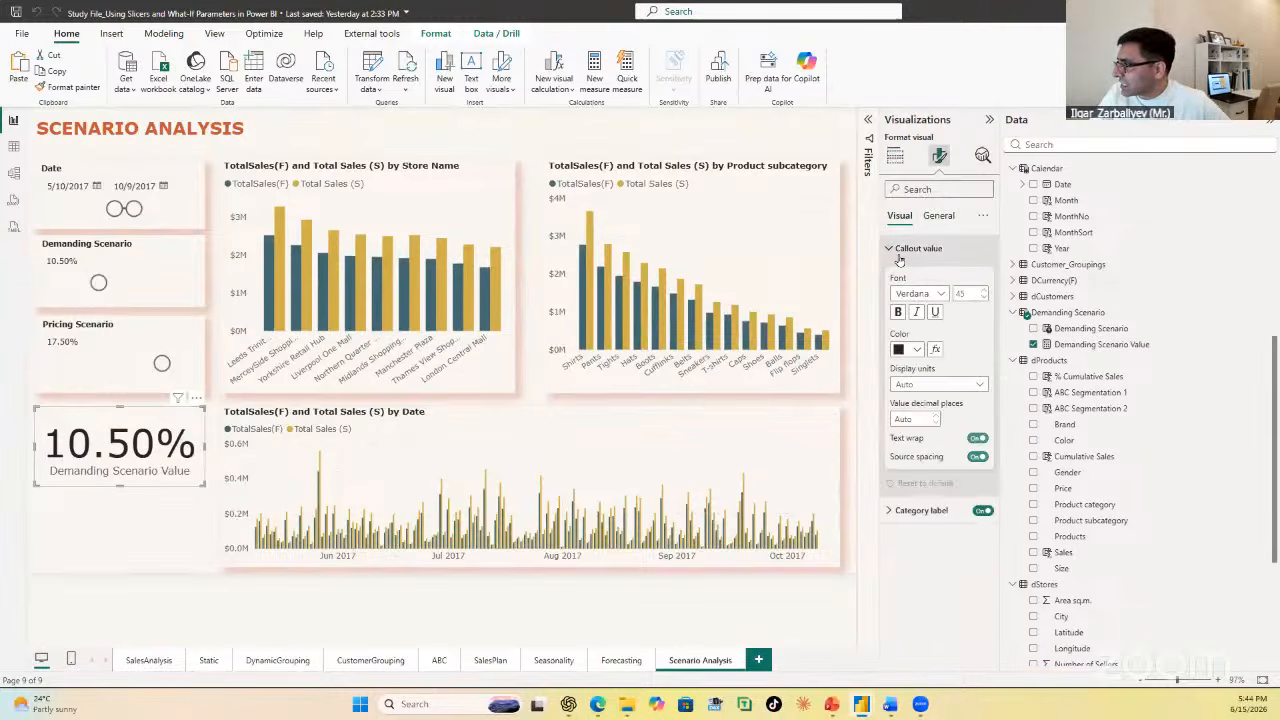
{"action": "left_click", "coordinate": [960, 293]}
{"action": "type", "text": "20"}
{"action": "key", "text": "Return"}
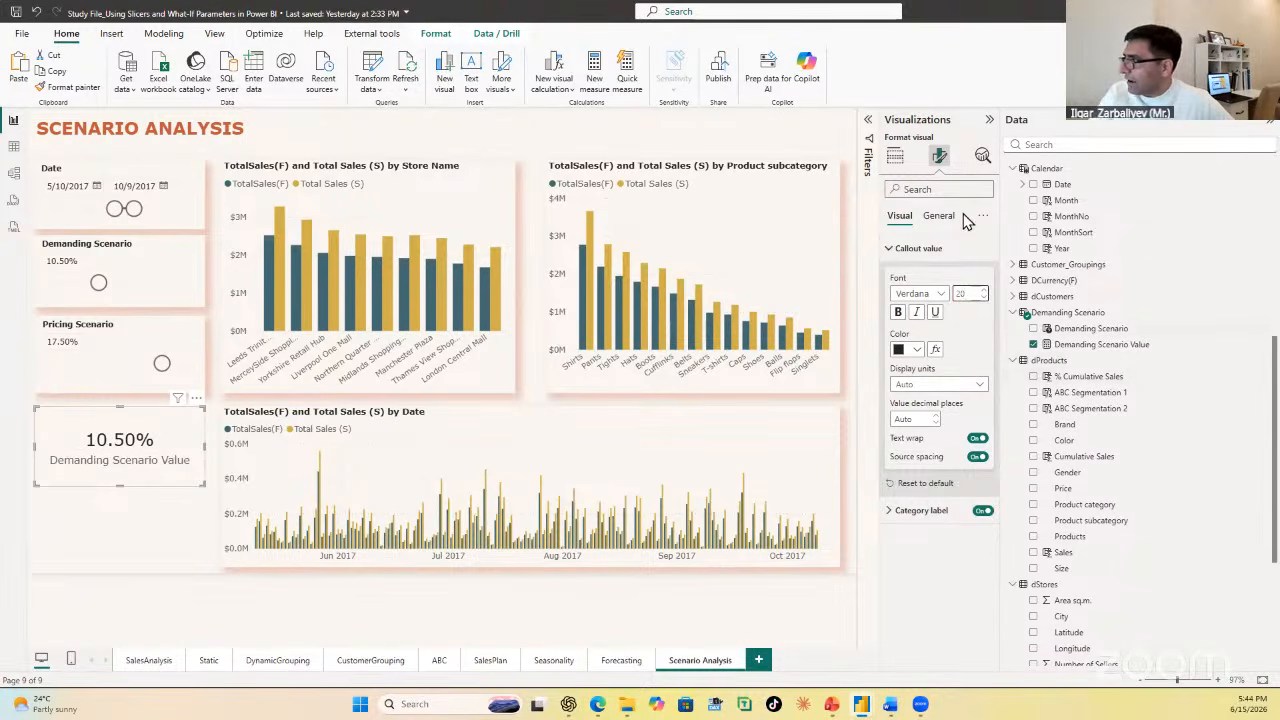
{"action": "left_click", "coordinate": [912, 249]}
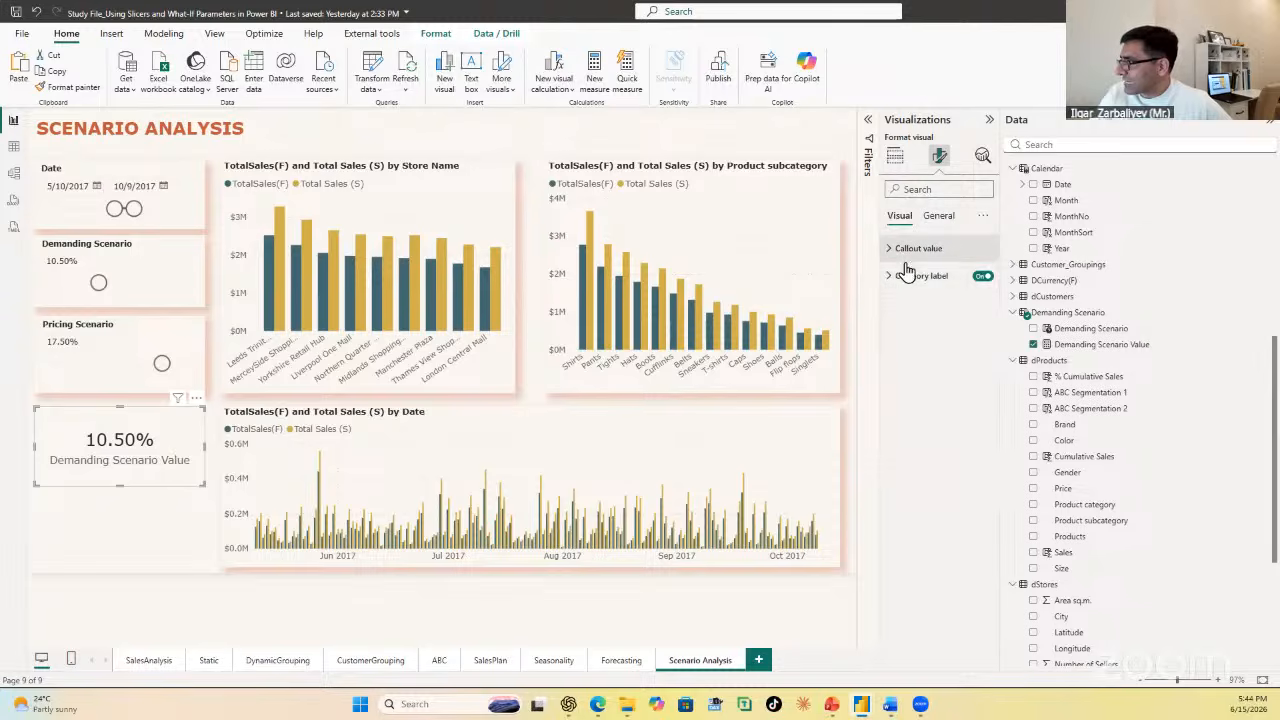
Step: Make the Demanding Scenario Value card's category label bold and colour it dark gold
{"action": "left_click", "coordinate": [938, 216]}
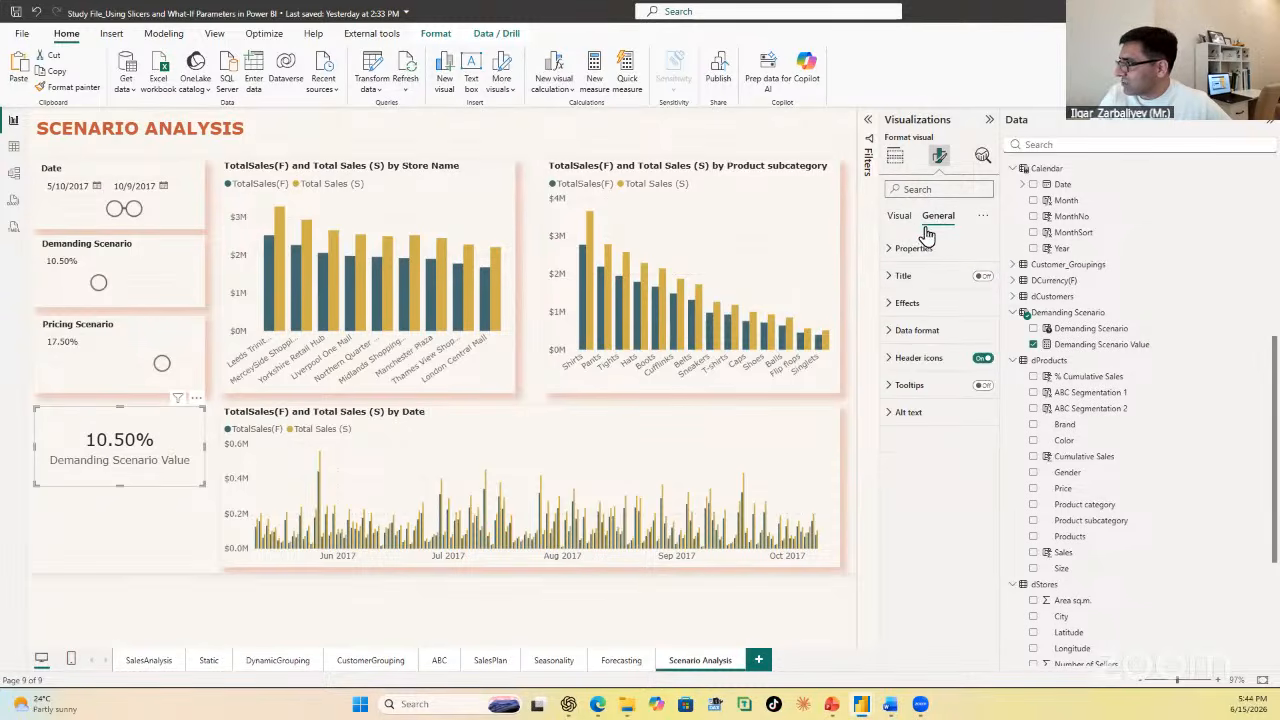
{"action": "left_click", "coordinate": [898, 216]}
{"action": "left_click", "coordinate": [896, 277]}
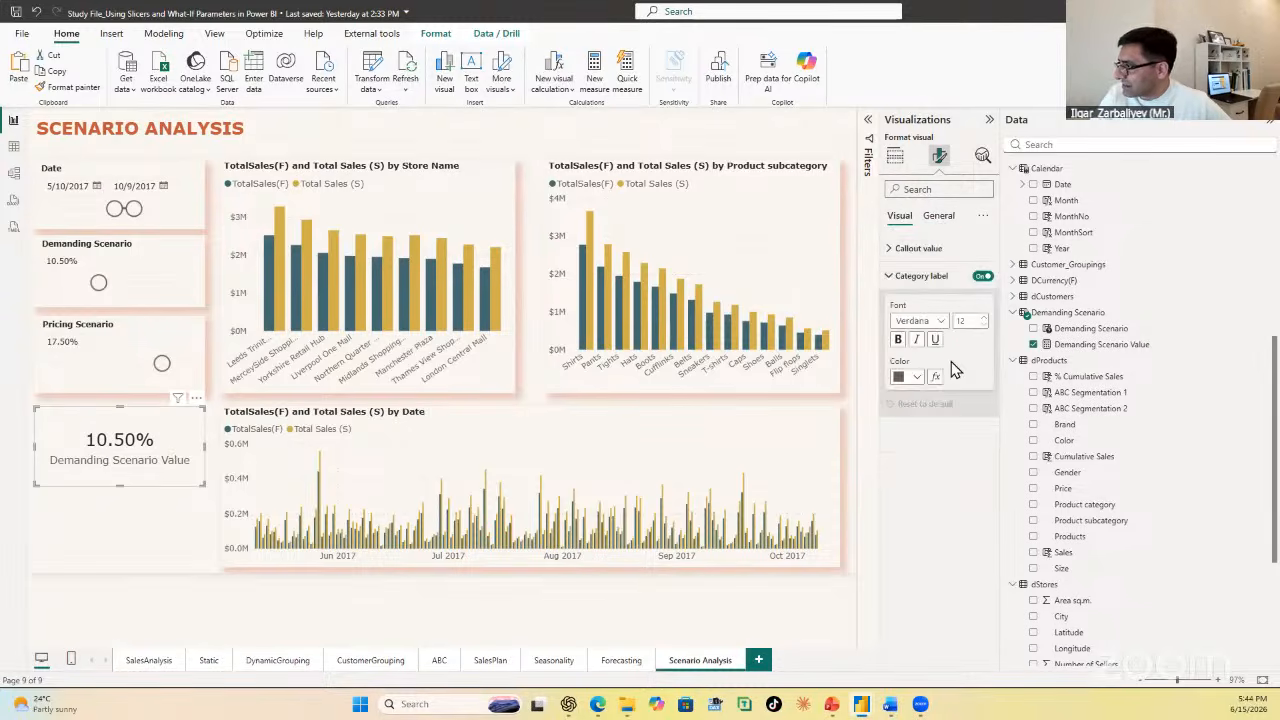
{"action": "left_click", "coordinate": [898, 339]}
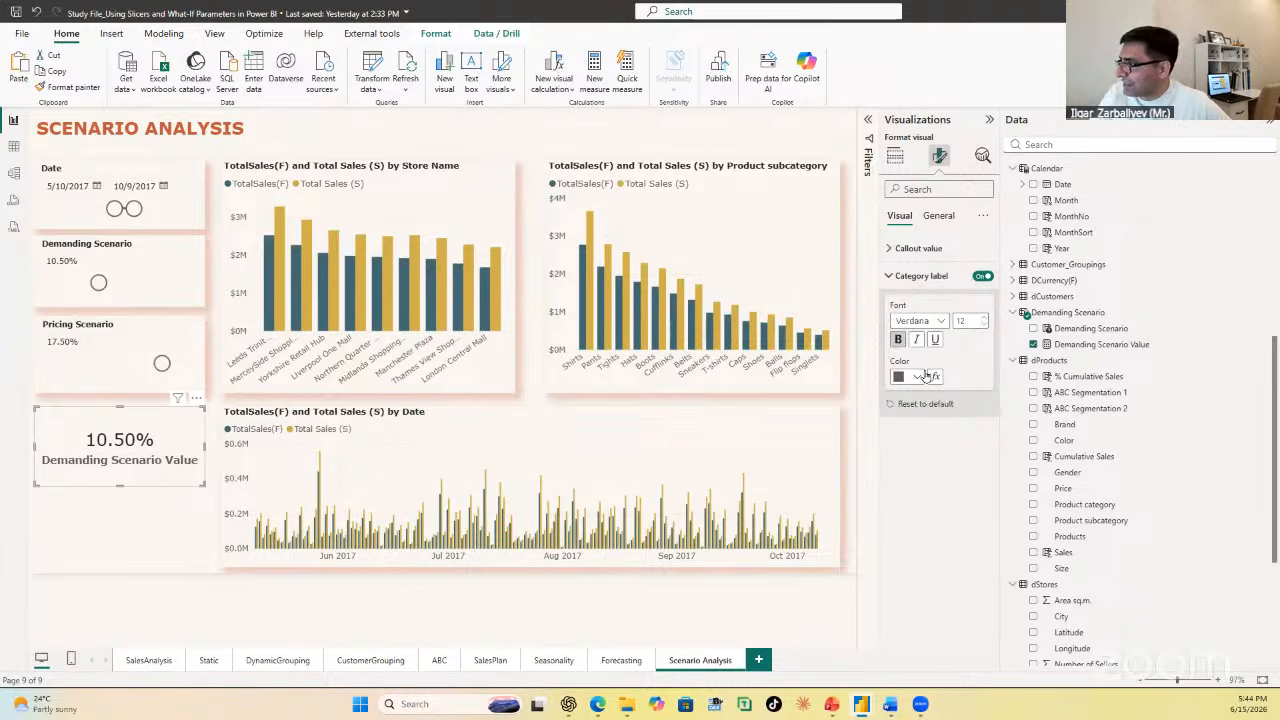
{"action": "left_click", "coordinate": [917, 378]}
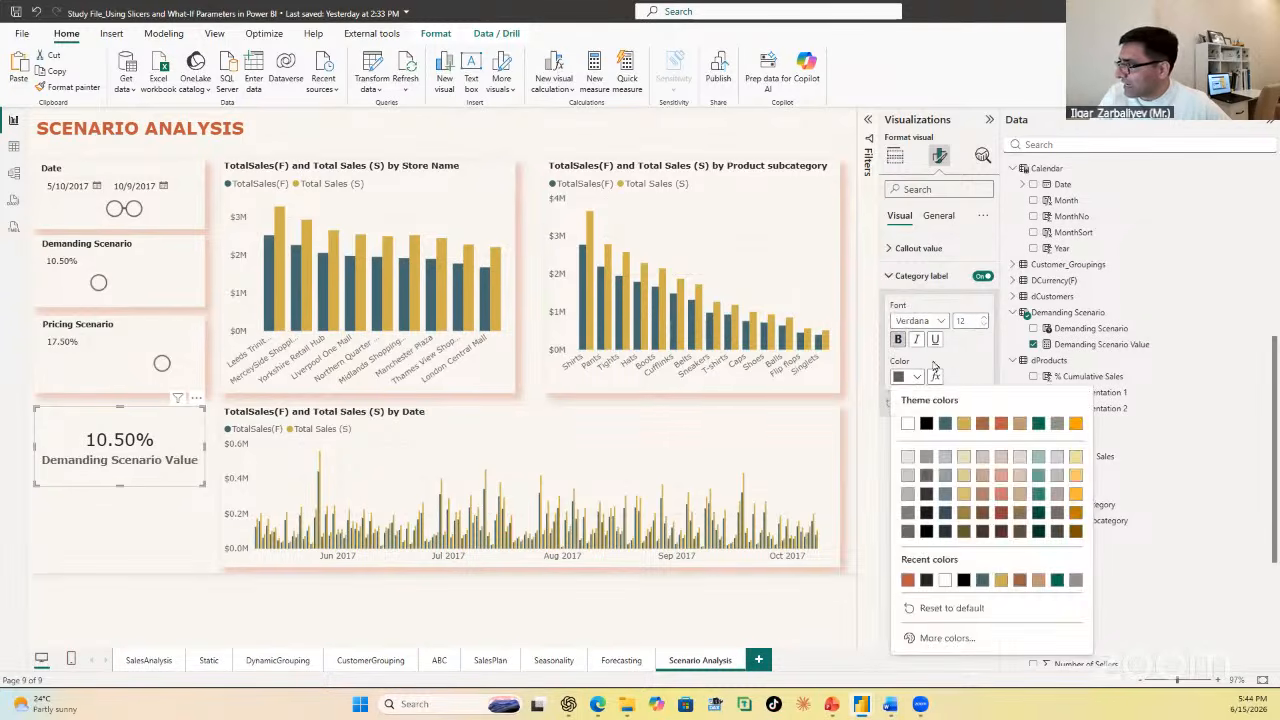
{"action": "left_click", "coordinate": [1075, 532]}
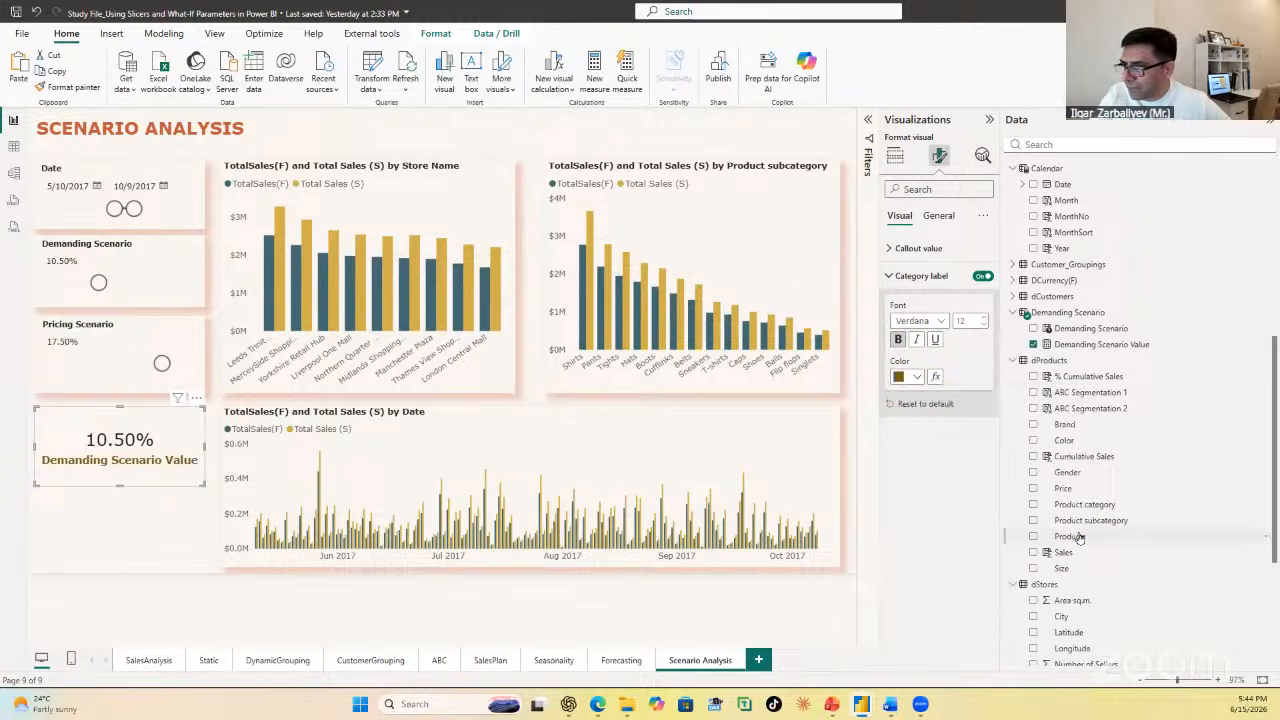
Step: Turn on the Demanding Scenario Value card's shadow and colour it orange-red
{"action": "left_click", "coordinate": [158, 524]}
{"action": "left_click", "coordinate": [168, 446]}
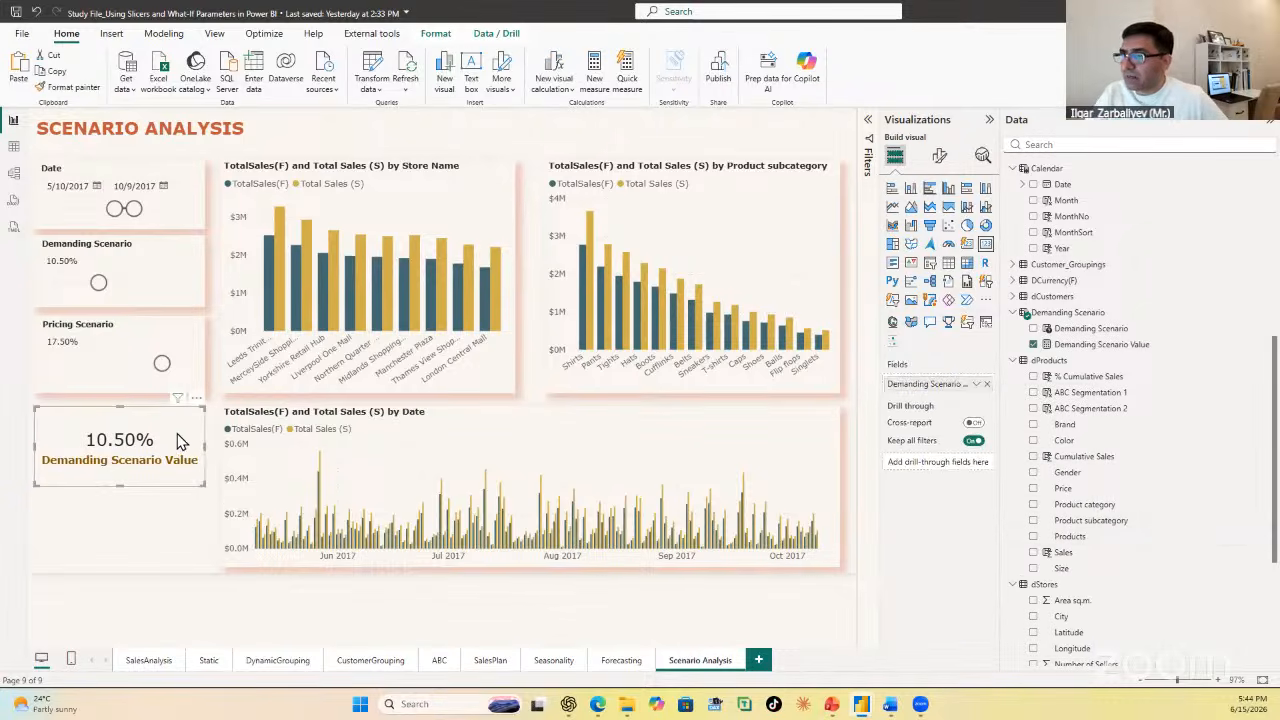
{"action": "left_click", "coordinate": [940, 156]}
{"action": "left_click", "coordinate": [938, 216]}
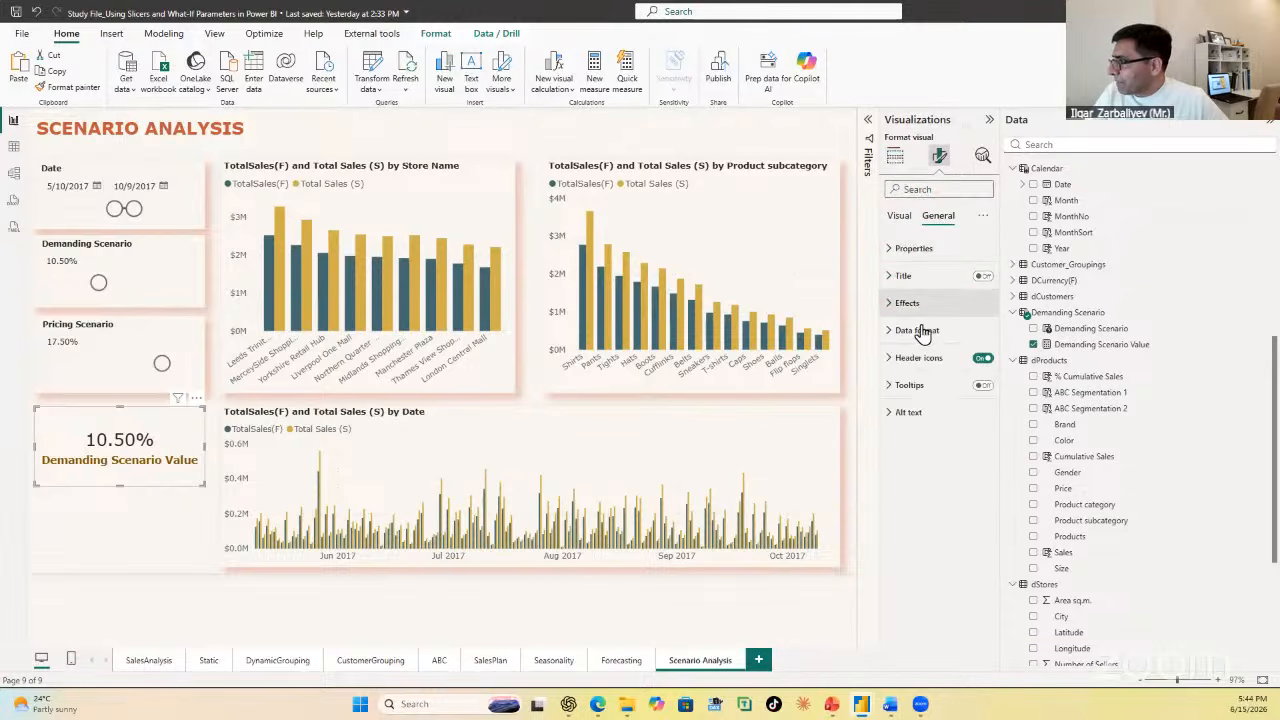
{"action": "left_click", "coordinate": [905, 303]}
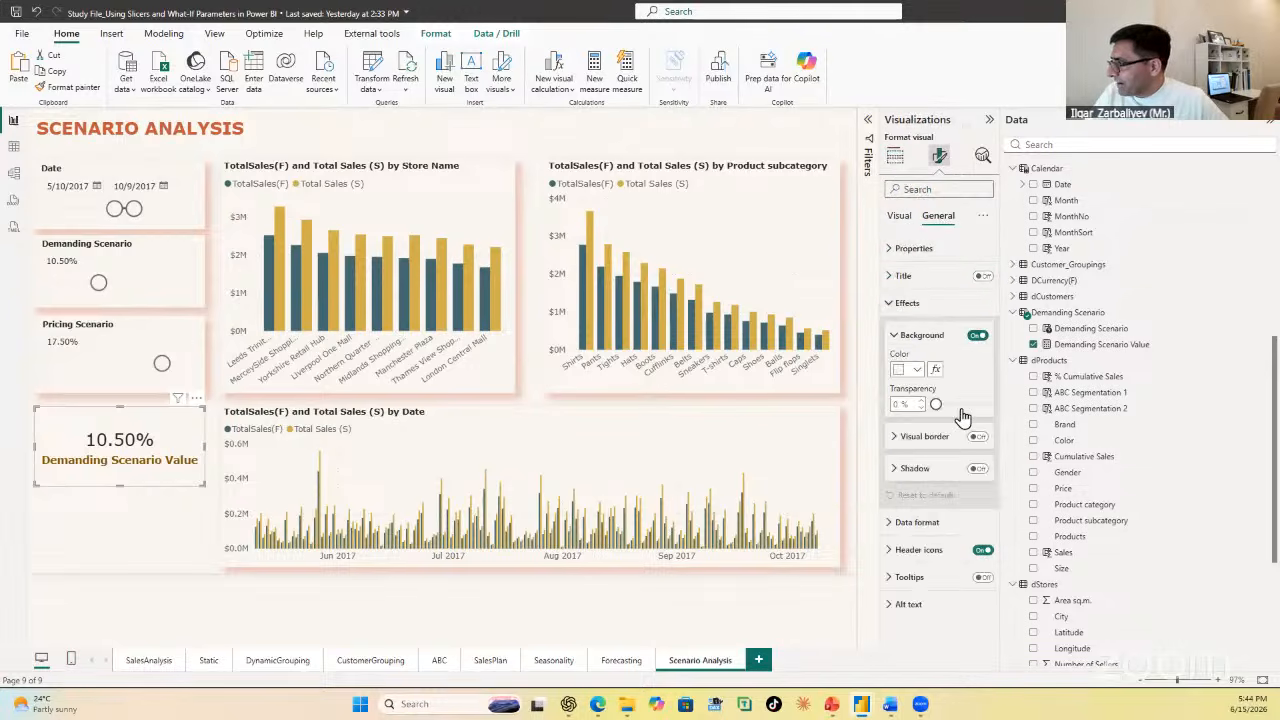
{"action": "left_click", "coordinate": [978, 470]}
{"action": "left_click", "coordinate": [912, 503]}
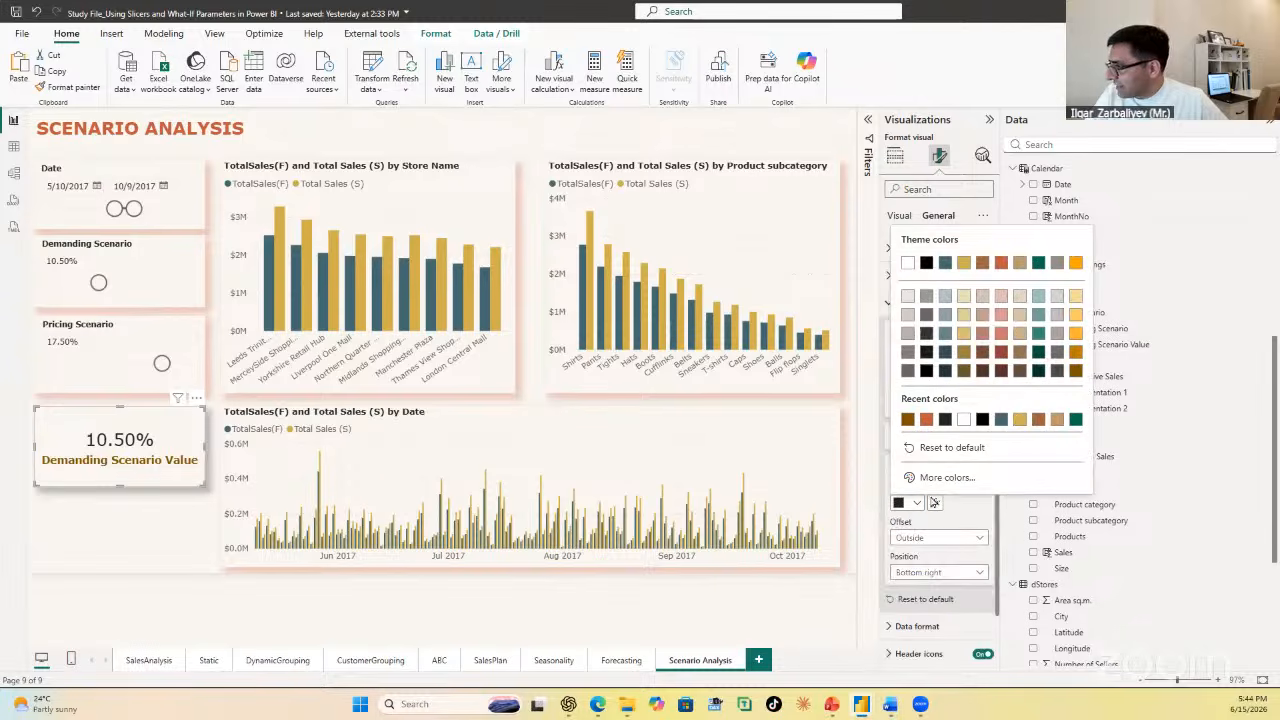
{"action": "left_click", "coordinate": [928, 421]}
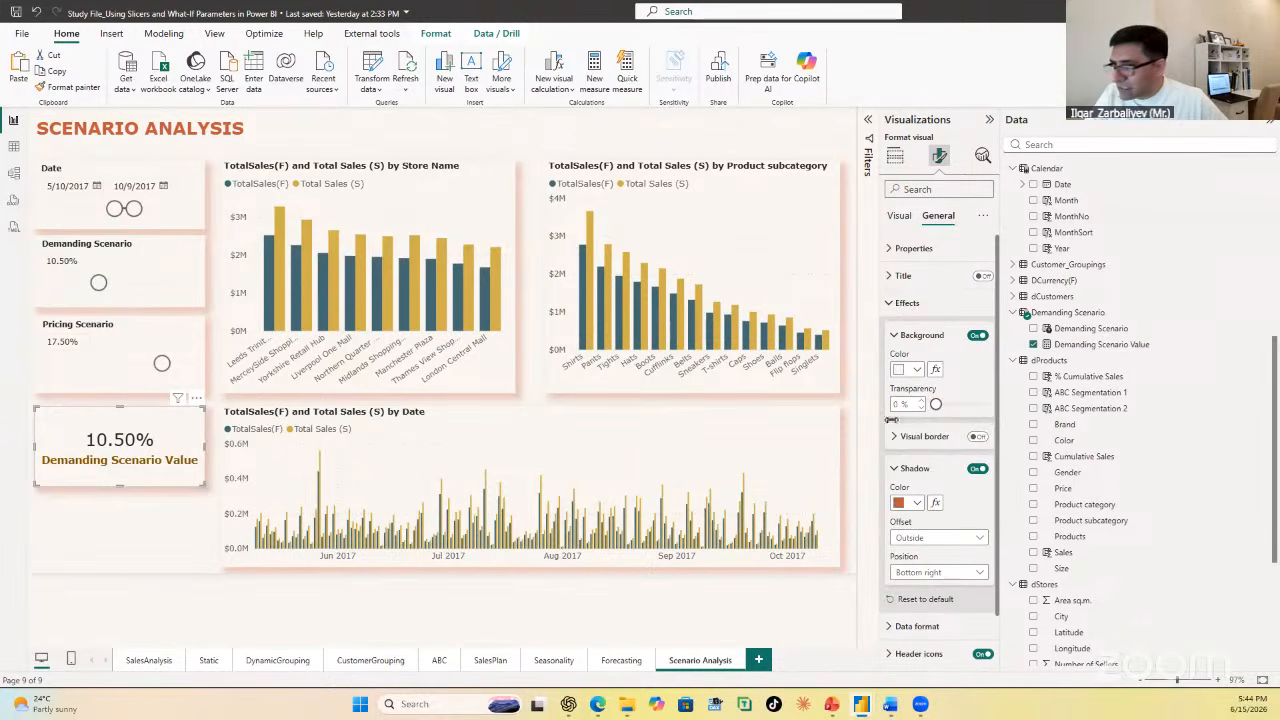
Step: Duplicate the Demanding Scenario Value card and place the copy directly below the original, in line with it
{"action": "left_click", "coordinate": [155, 542]}
{"action": "left_click", "coordinate": [157, 424]}
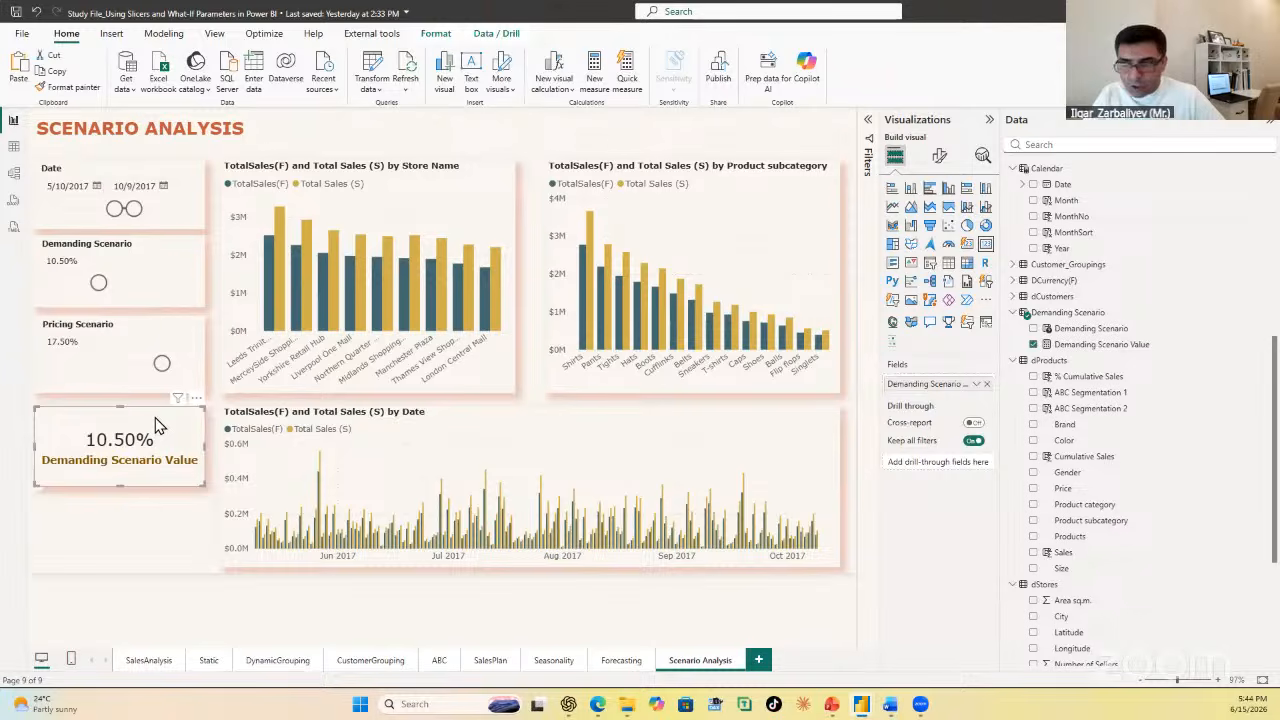
{"action": "key", "text": "ctrl+v"}
{"action": "left_click_drag", "start_coordinate": [163, 421], "coordinate": [163, 503]}
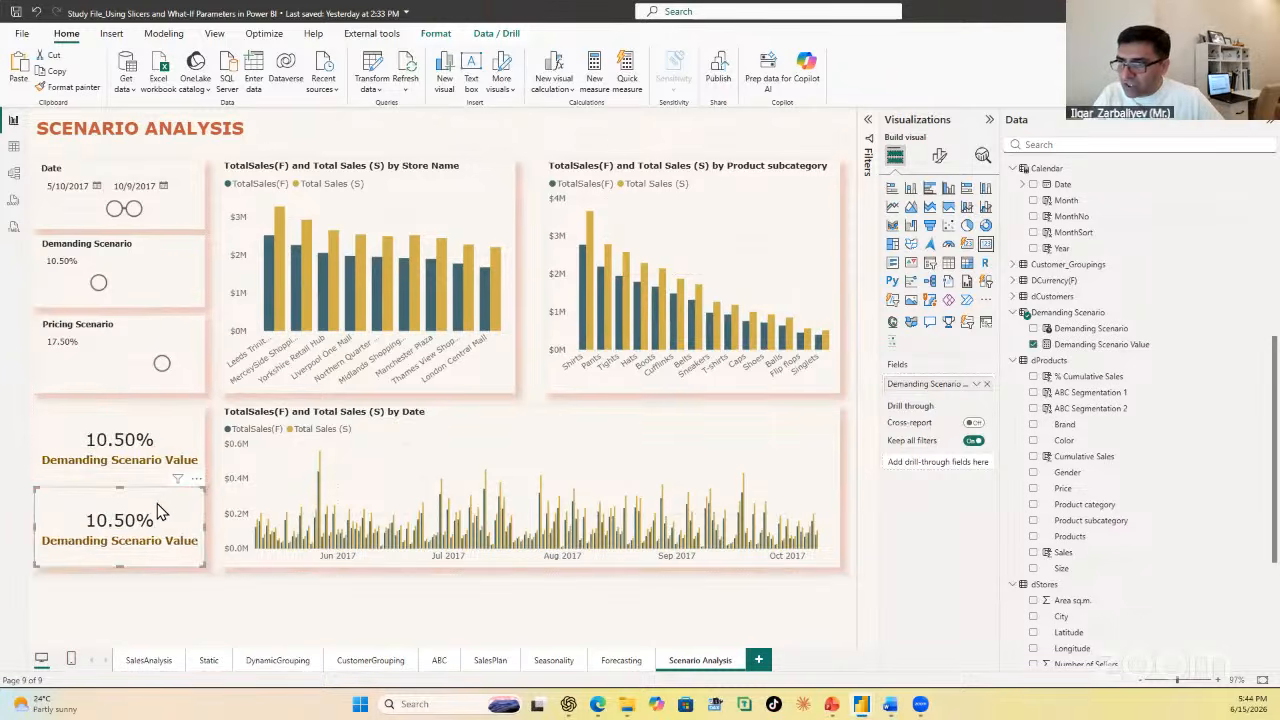
Step: Replace the copied card's field with Pricing Scenario Value from the Pricing Scenario table
{"action": "left_click", "coordinate": [987, 387]}
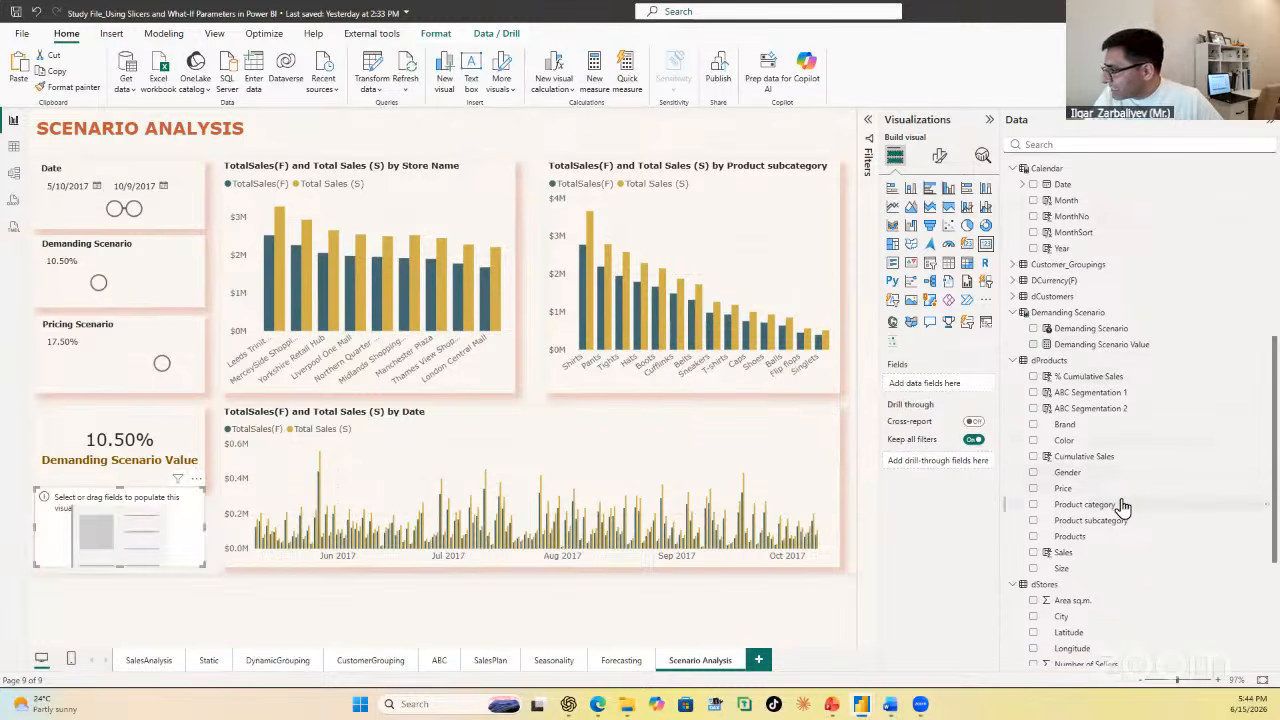
{"action": "scroll", "coordinate": [1122, 508], "scroll_direction": "down", "scroll_amount": 3}
{"action": "scroll", "coordinate": [1180, 528], "scroll_direction": "down", "scroll_amount": 2}
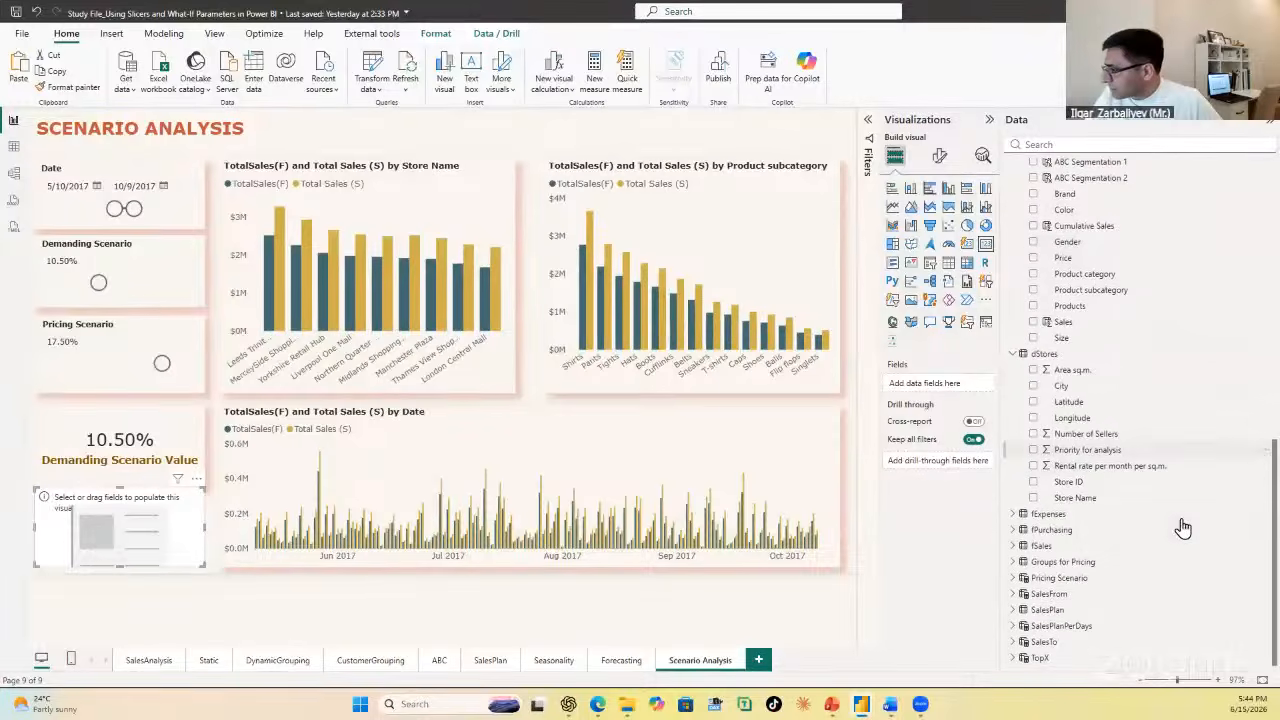
{"action": "left_click", "coordinate": [1013, 578]}
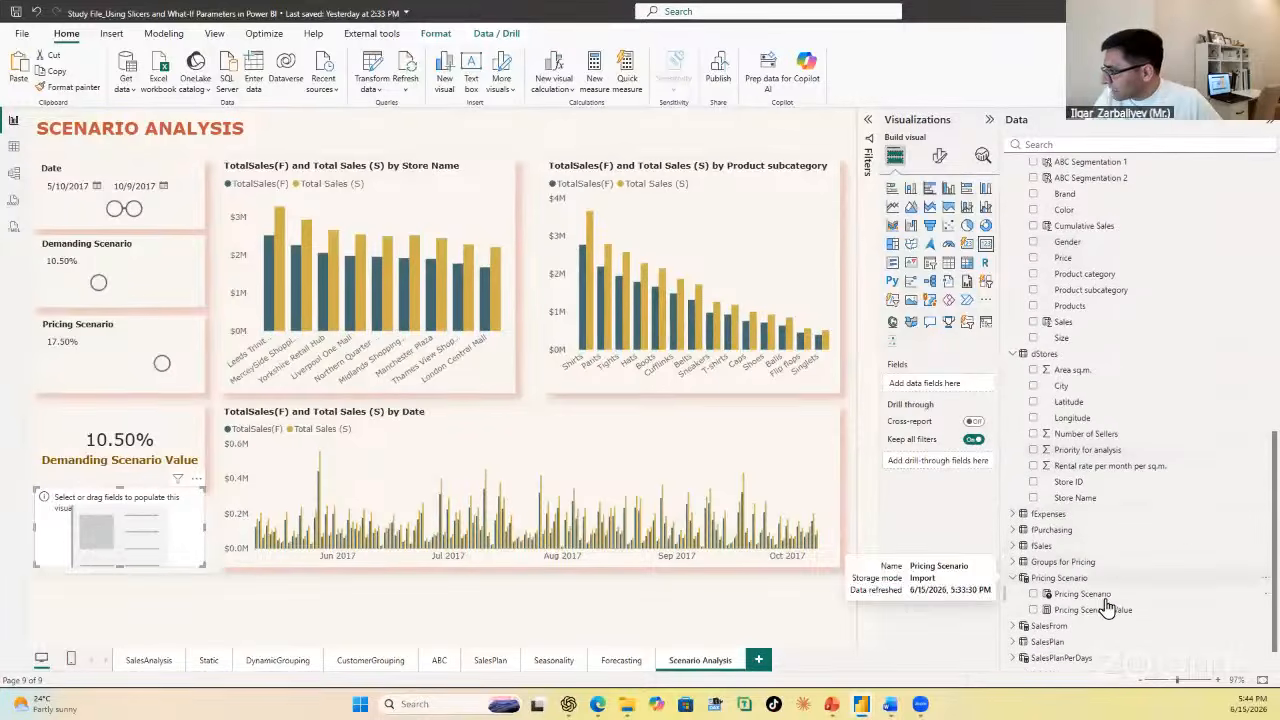
{"action": "left_click_drag", "start_coordinate": [1108, 614], "coordinate": [155, 527]}
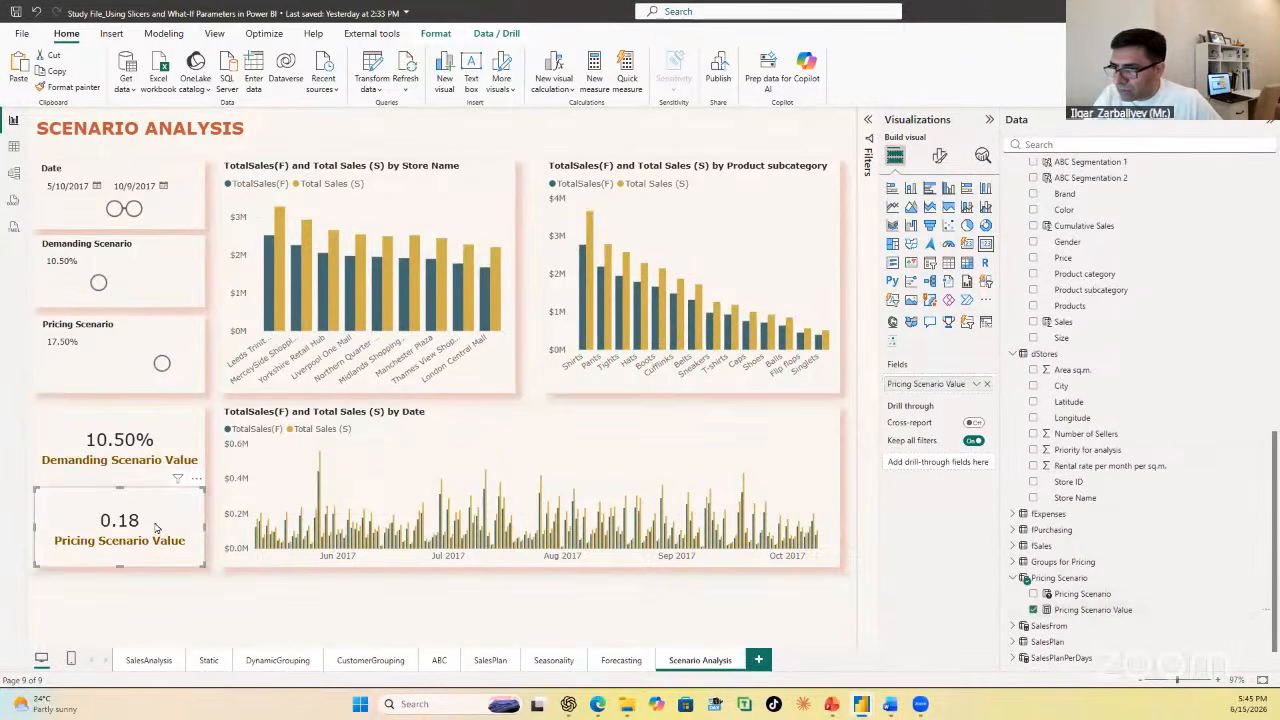
Step: Format the Pricing Scenario Value measure as a percentage in the table data, then return to the Scenario Analysis report page
{"action": "left_click", "coordinate": [14, 147]}
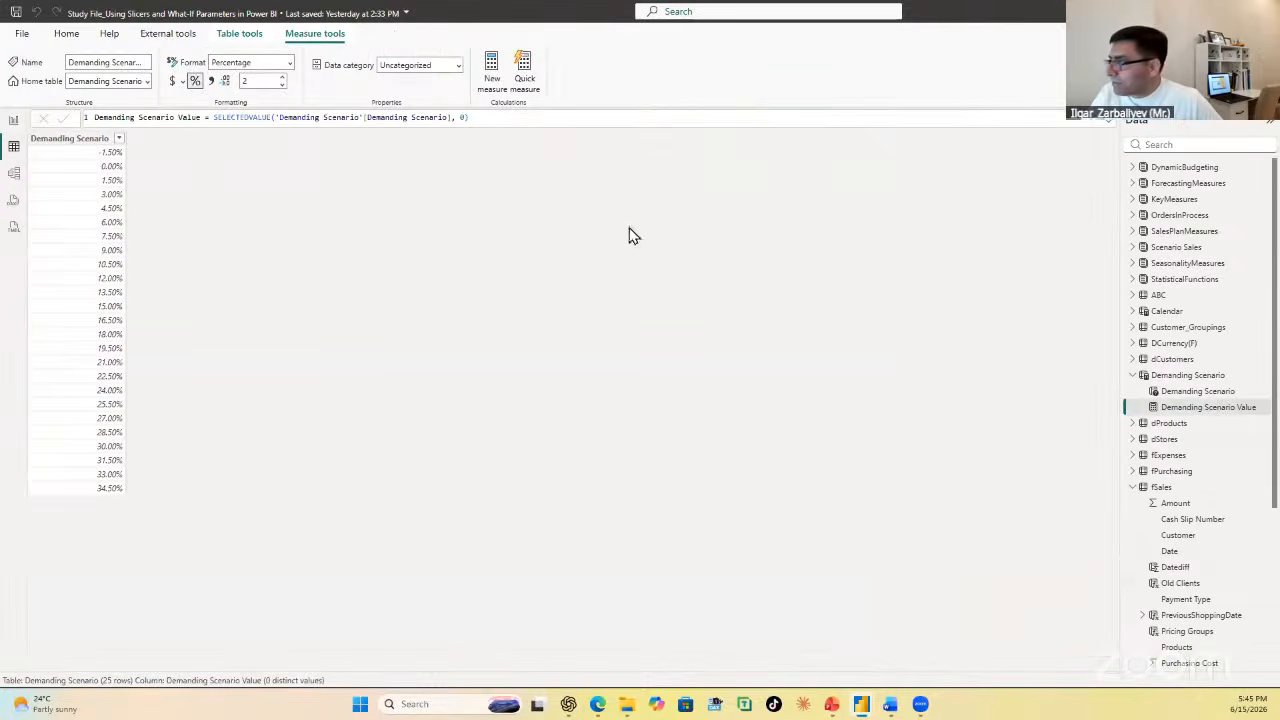
{"action": "scroll", "coordinate": [1246, 517], "scroll_direction": "down", "scroll_amount": 5}
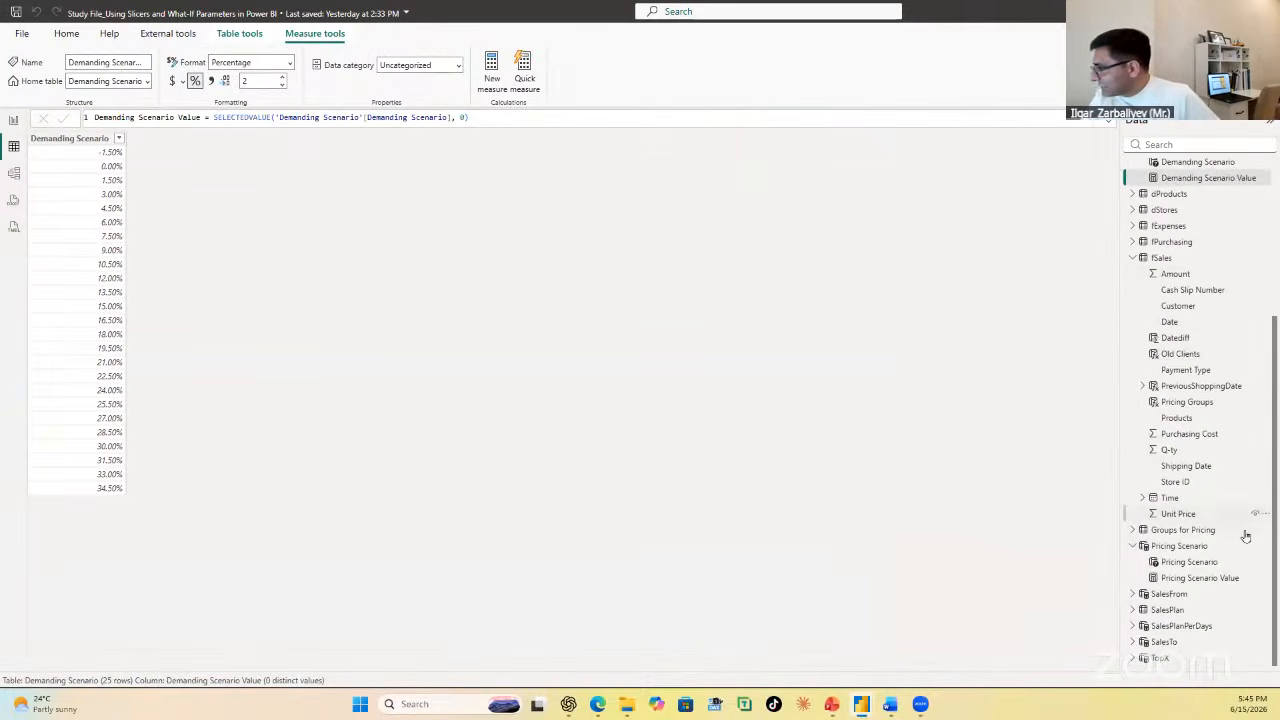
{"action": "left_click", "coordinate": [1222, 577]}
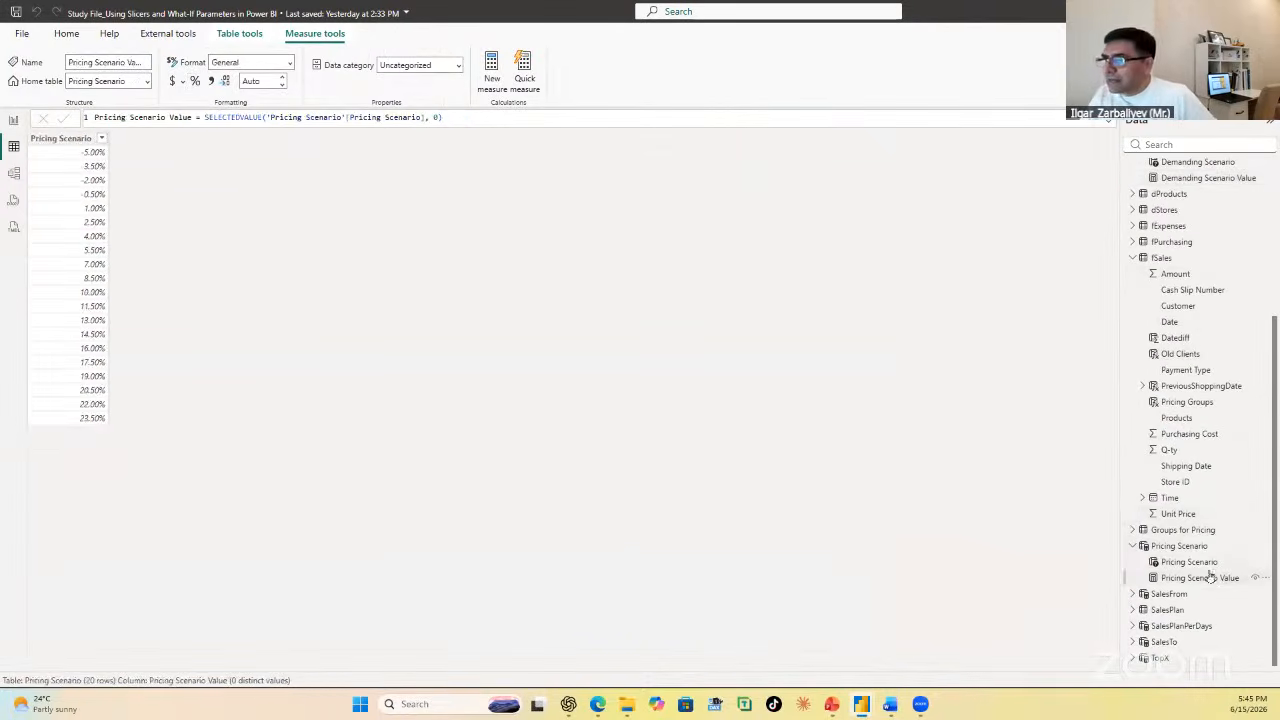
{"action": "left_click", "coordinate": [197, 82]}
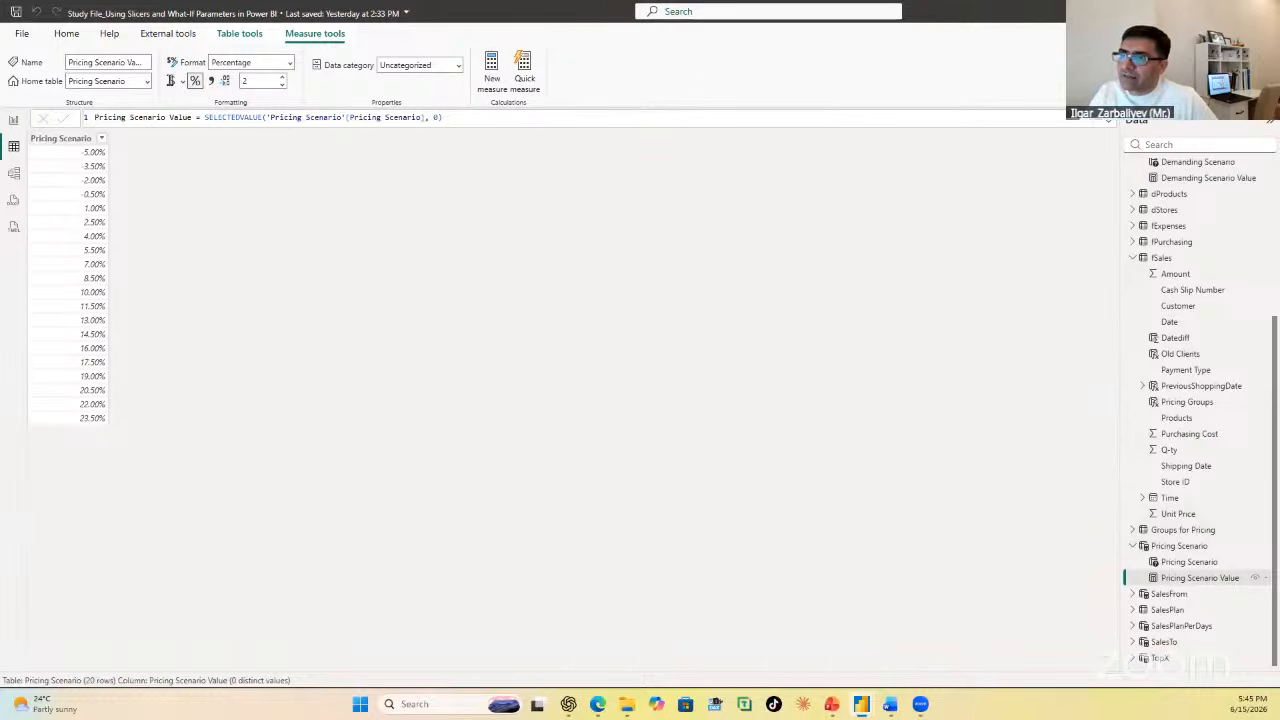
{"action": "left_click", "coordinate": [14, 119]}
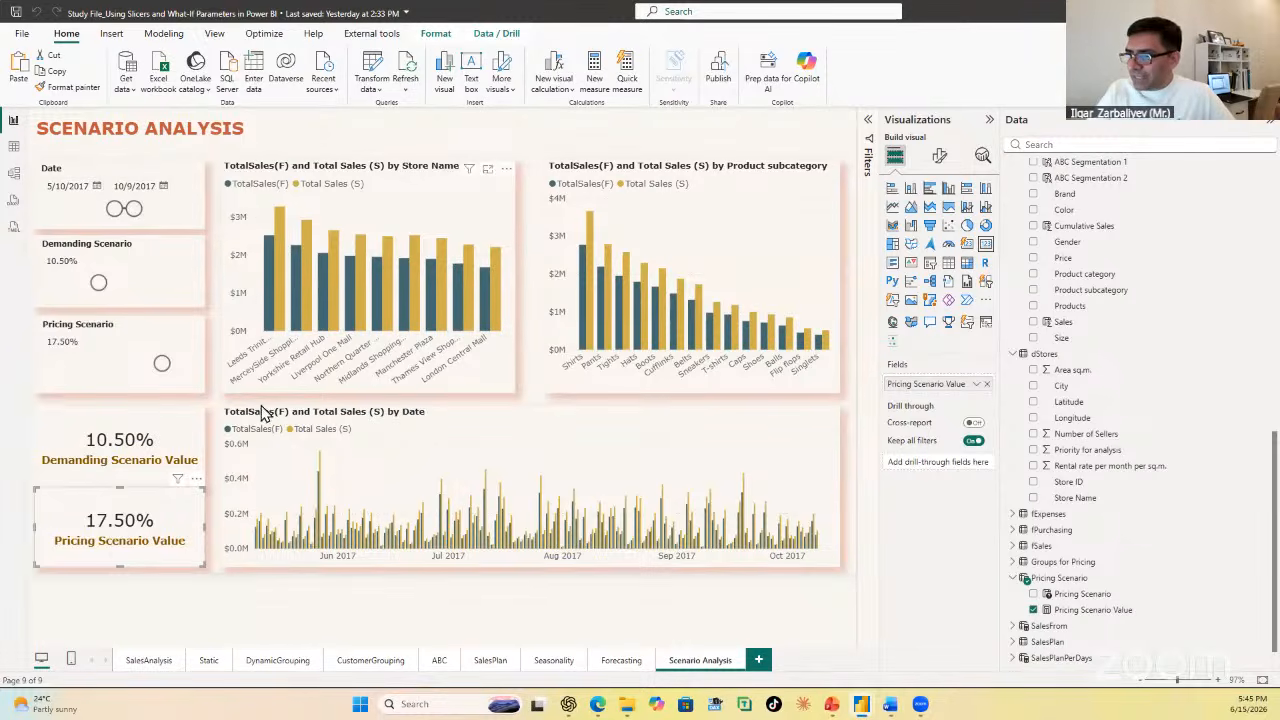
Step: Select both scenario value cards and the Pricing Scenario, Demanding Scenario and Date slicers, and distribute them vertically
{"action": "left_click", "coordinate": [170, 395], "text": "ctrl"}
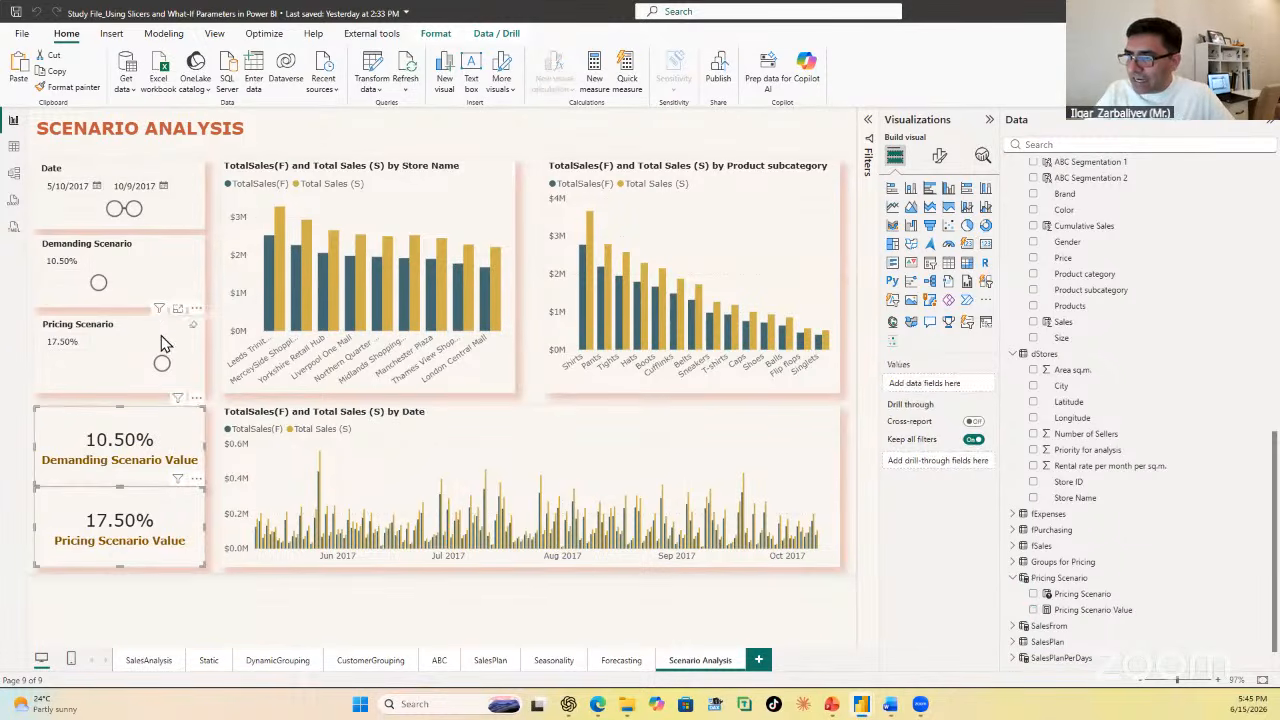
{"action": "left_click", "coordinate": [160, 330], "text": "ctrl"}
{"action": "left_click", "coordinate": [157, 262], "text": "ctrl"}
{"action": "left_click", "coordinate": [173, 172], "text": "ctrl"}
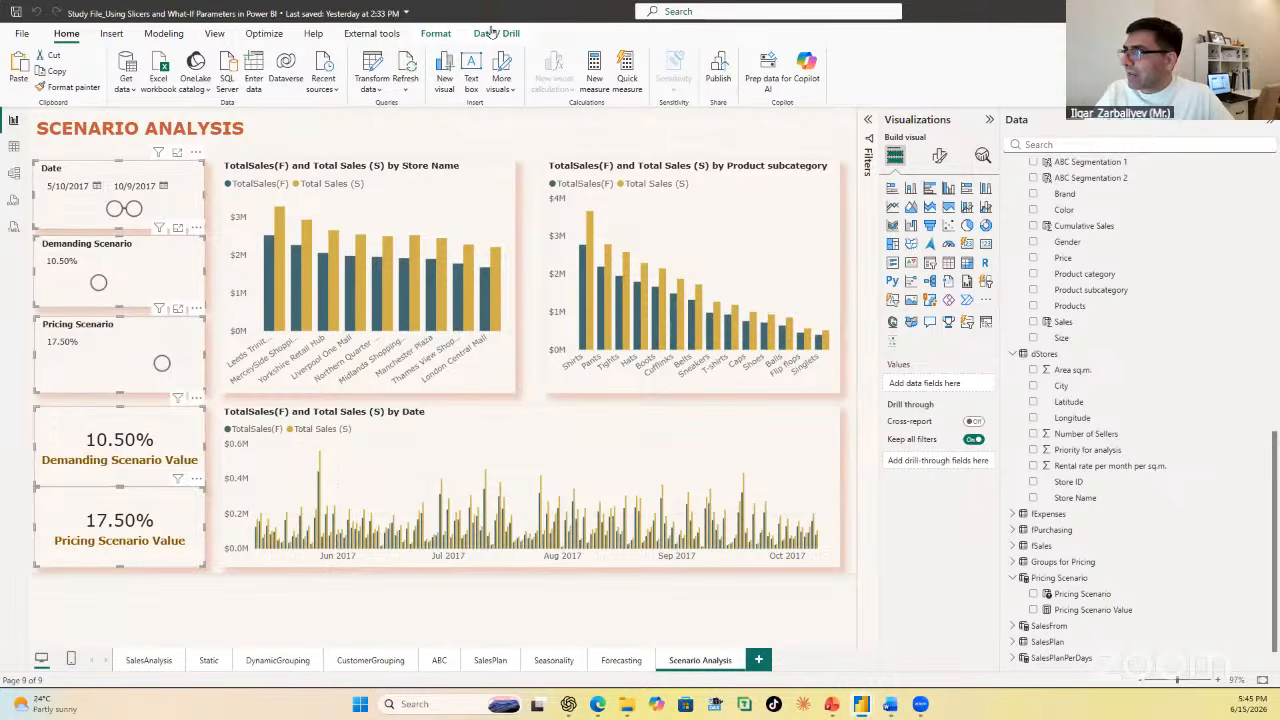
{"action": "left_click", "coordinate": [435, 33]}
{"action": "left_click", "coordinate": [292, 90]}
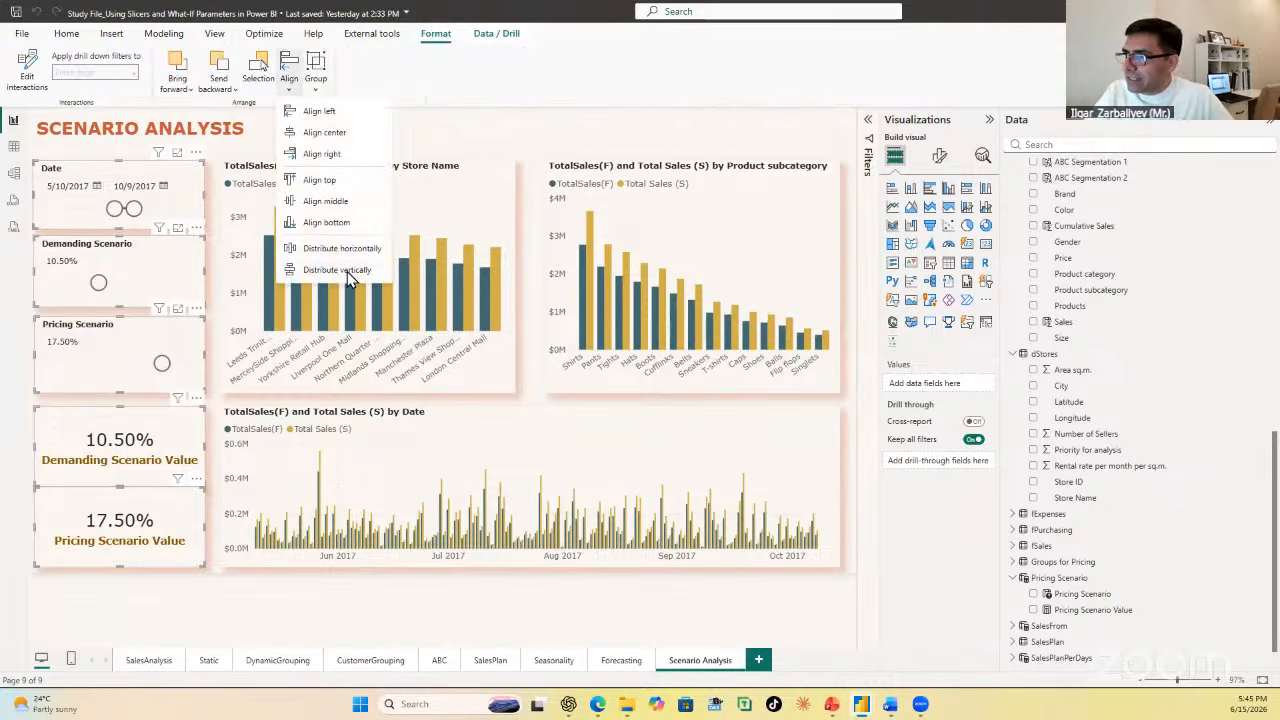
{"action": "left_click", "coordinate": [347, 271]}
Step: Align the selected slicers and scenario value cards to the left, then clear the selection
{"action": "left_click", "coordinate": [292, 88]}
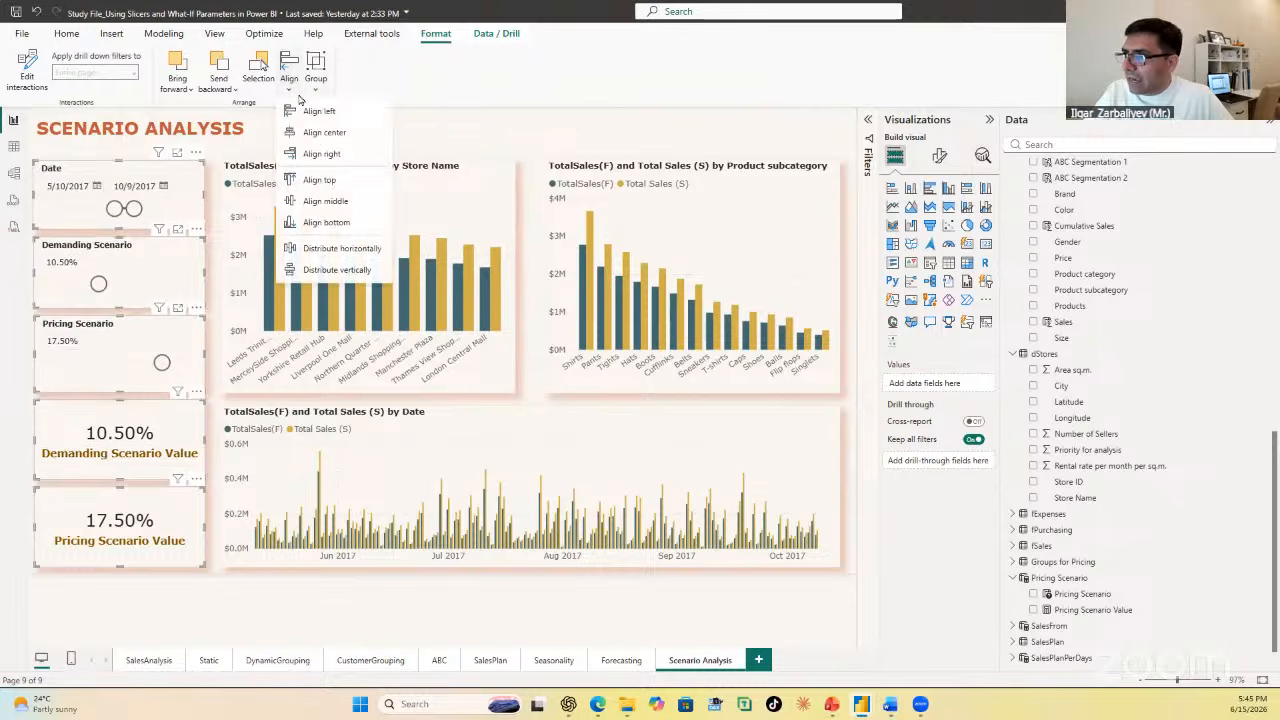
{"action": "left_click", "coordinate": [326, 112]}
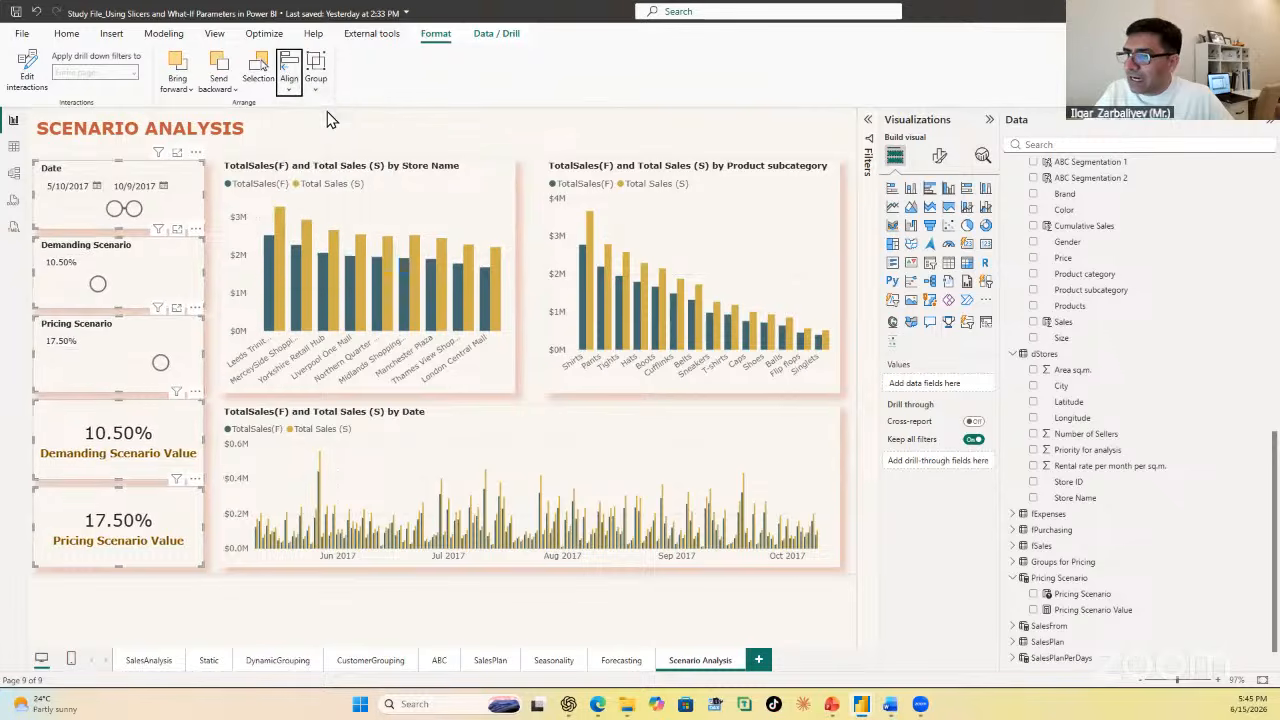
{"action": "left_click", "coordinate": [497, 134]}
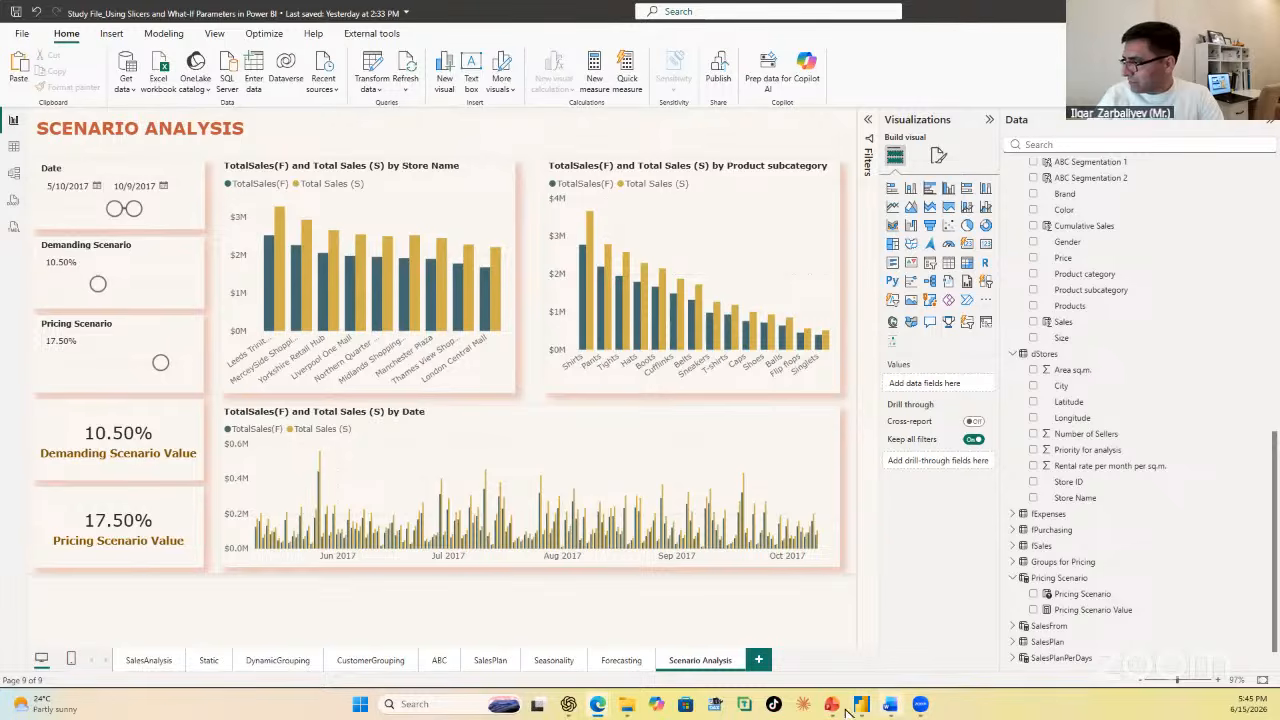
Step: Switch to the PL-300 session presentation in PowerPoint and start the slide show from the End of Session I slide
{"action": "mouse_move", "coordinate": [835, 708]}
{"action": "left_click", "coordinate": [822, 645]}
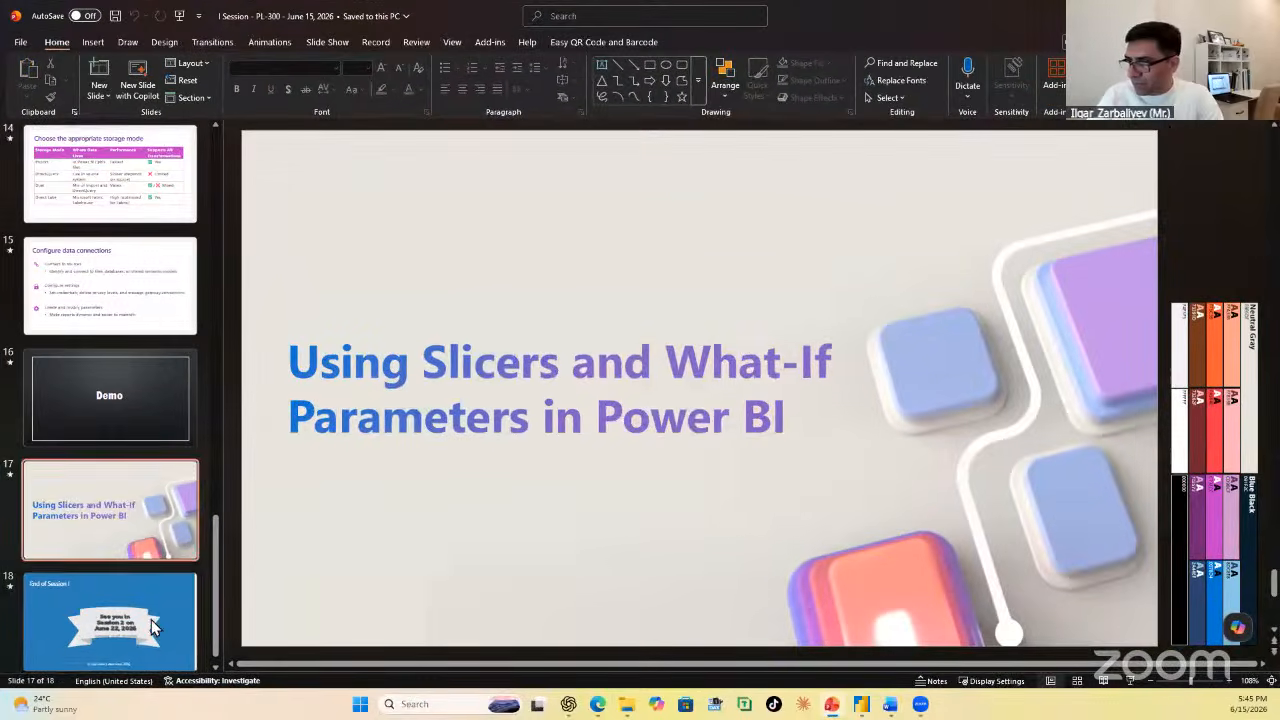
{"action": "left_click", "coordinate": [152, 627]}
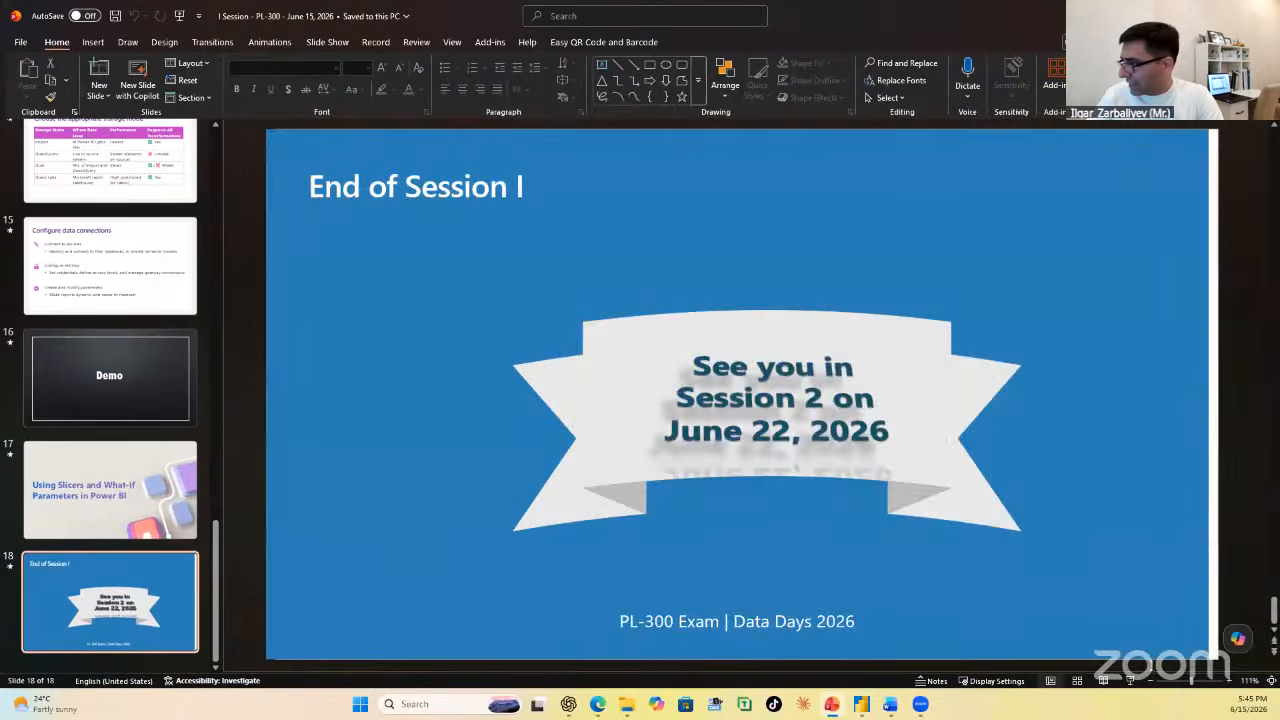
{"action": "left_click", "coordinate": [1131, 677]}
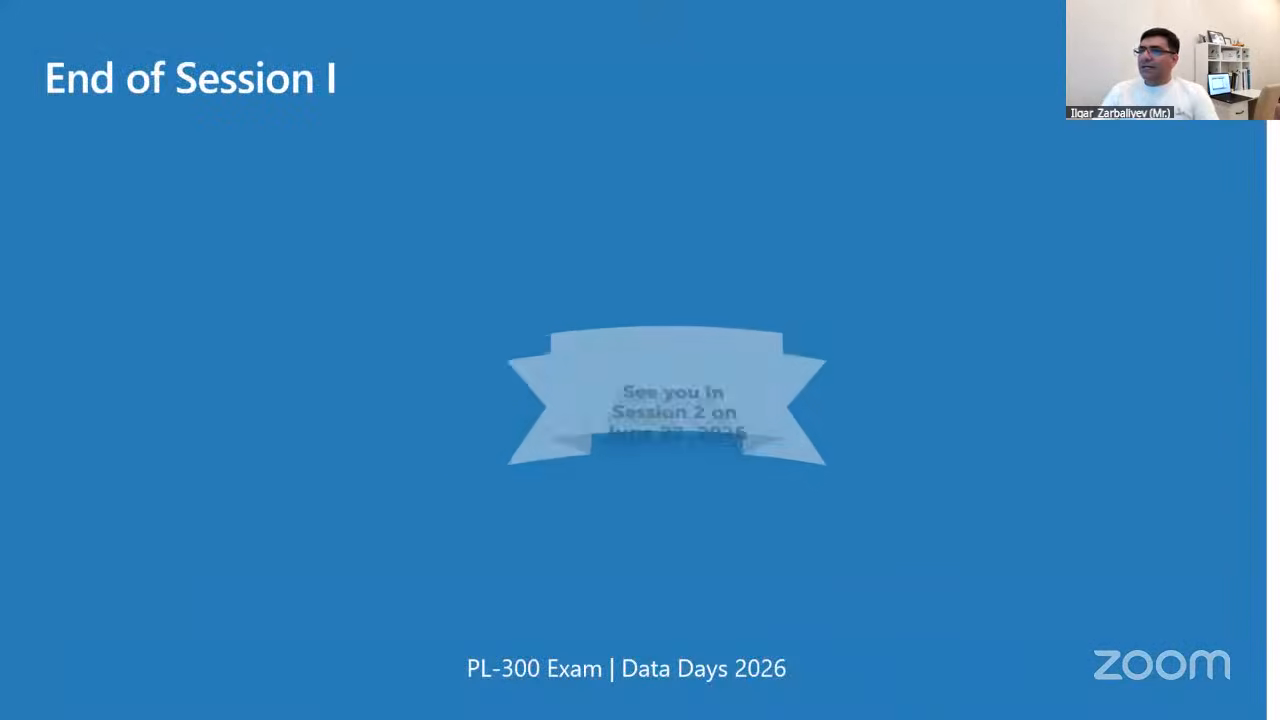